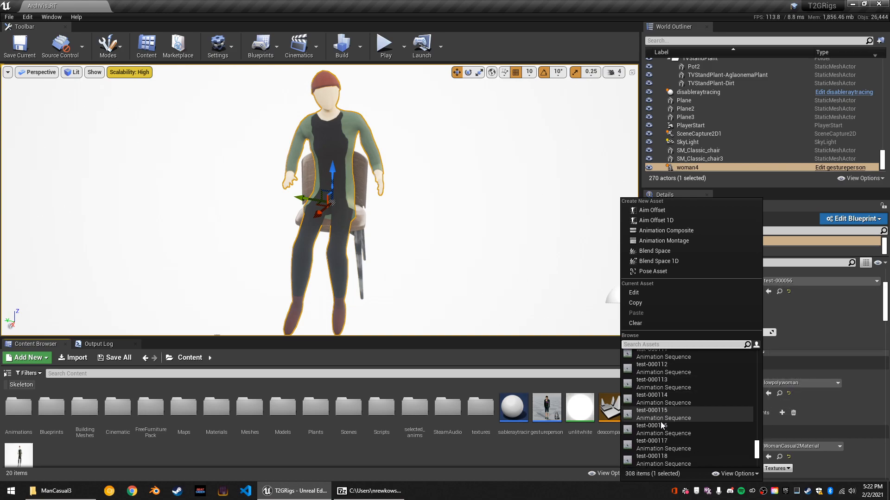
scroll(535, 189, "down", 5)
Look through the animation sequences and skeletal meshes available for the woman4 actor.
left_click(449, 195)
scroll(328, 180, "up", 5)
left_click(322, 152)
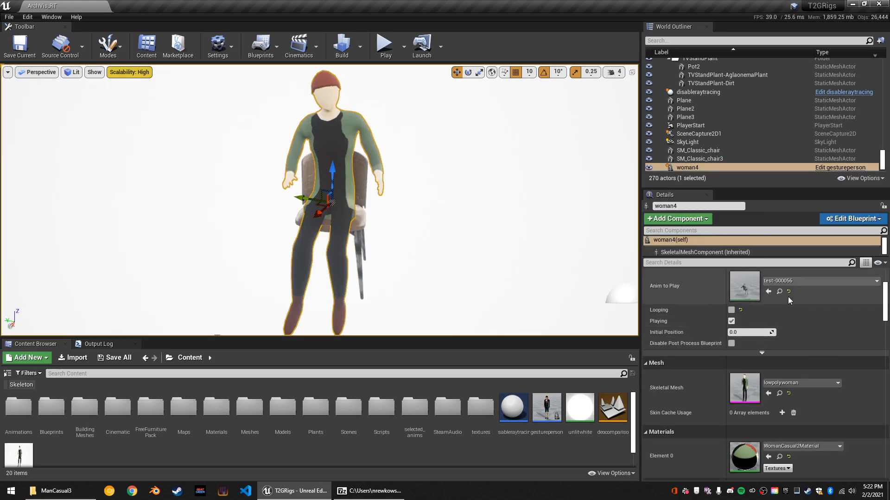
left_click(802, 384)
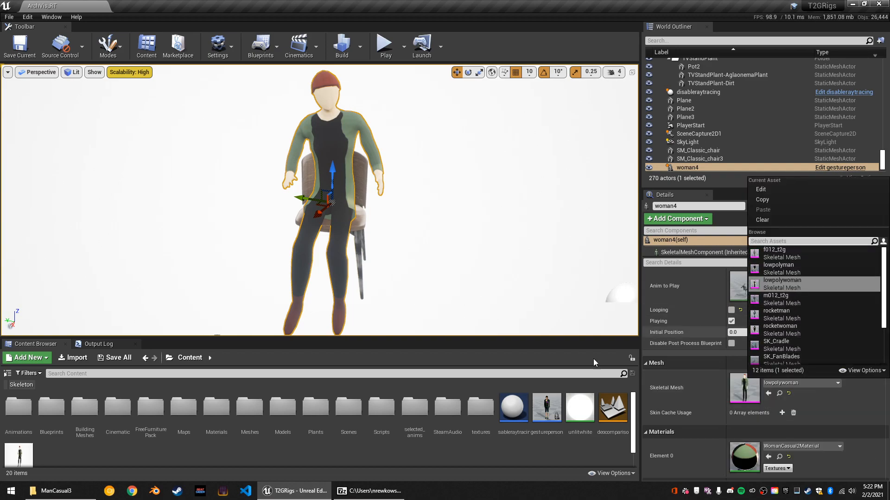
Switch to File Explorer, go to the people folder and close the screencast_keys.zip archive window.
left_click(51, 491)
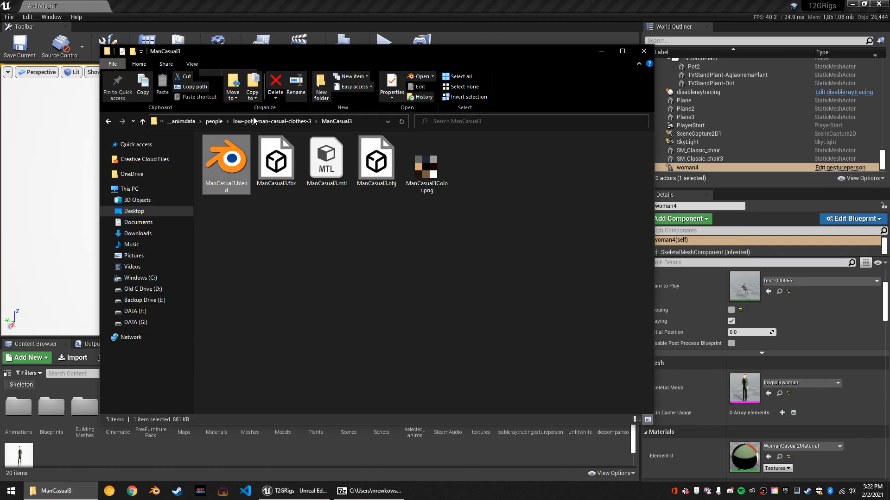
left_click(214, 121)
left_click_drag(406, 305, 306, 131)
left_click(347, 297)
left_click(386, 490)
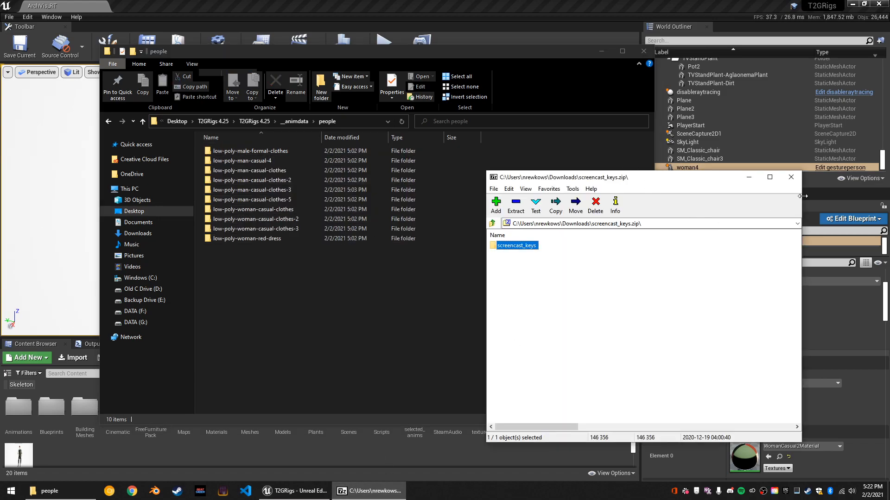
left_click(791, 177)
left_click_drag(387, 355, 235, 107)
left_click(271, 249)
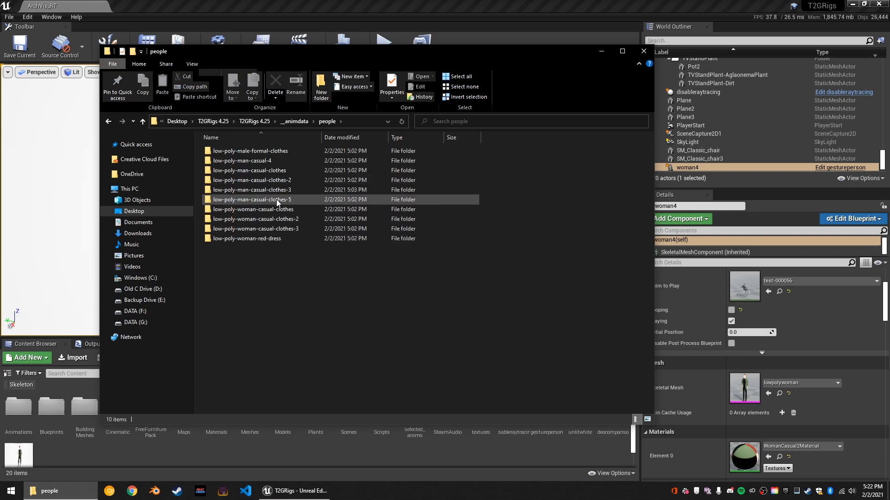
Open ManCasual3.blend in Blender from the ManCasual3 folder inside low-poly-man-casual-clothes-3.
double_click(271, 191)
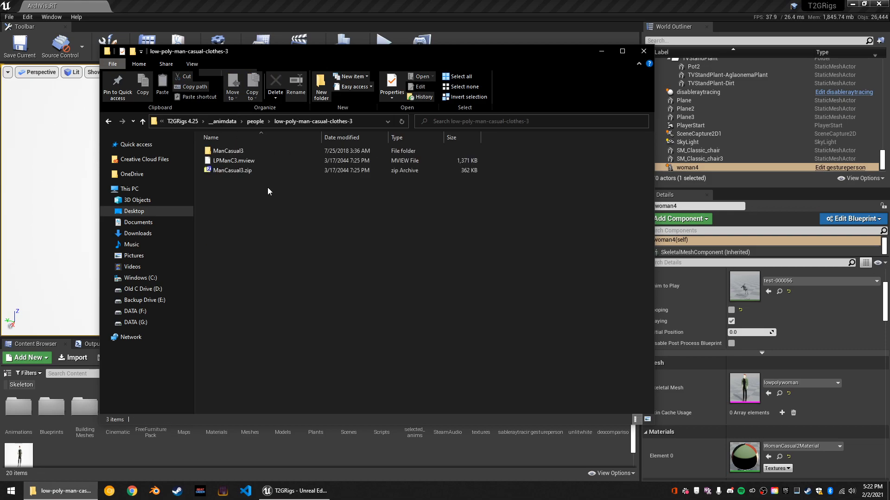
double_click(251, 152)
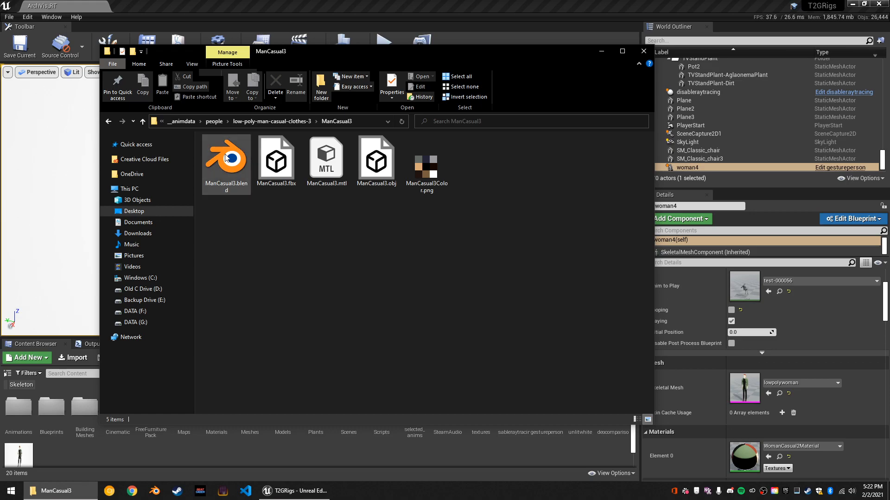
double_click(225, 156)
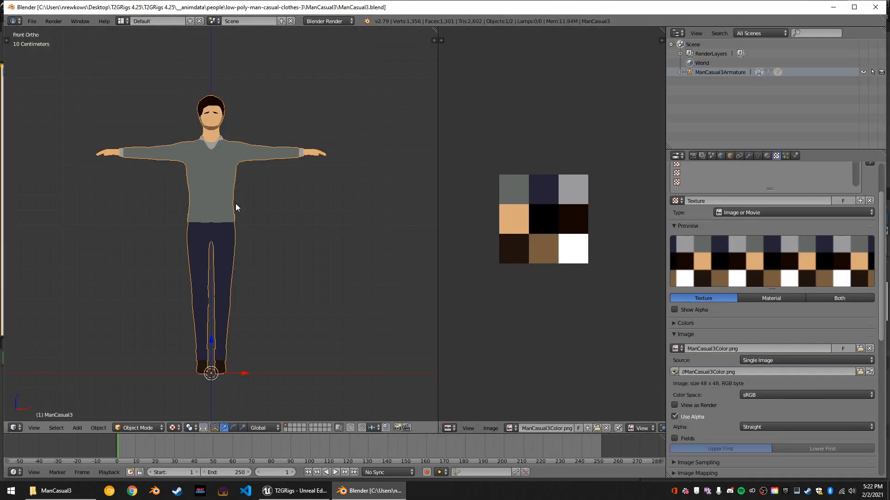
Turn off X-Ray for the ManCasual3 mesh and turn it on for ManCasual3Armature.
middle_click_drag(285, 201, 359, 218)
left_click(749, 155)
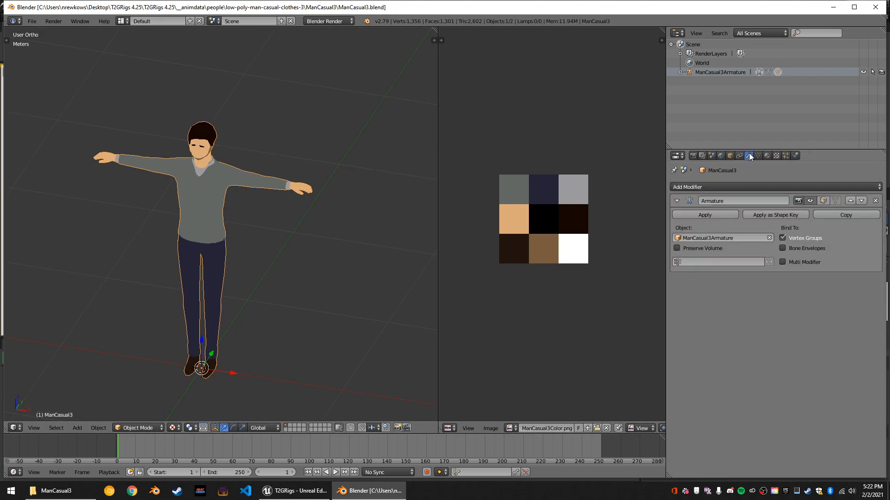
left_click(730, 156)
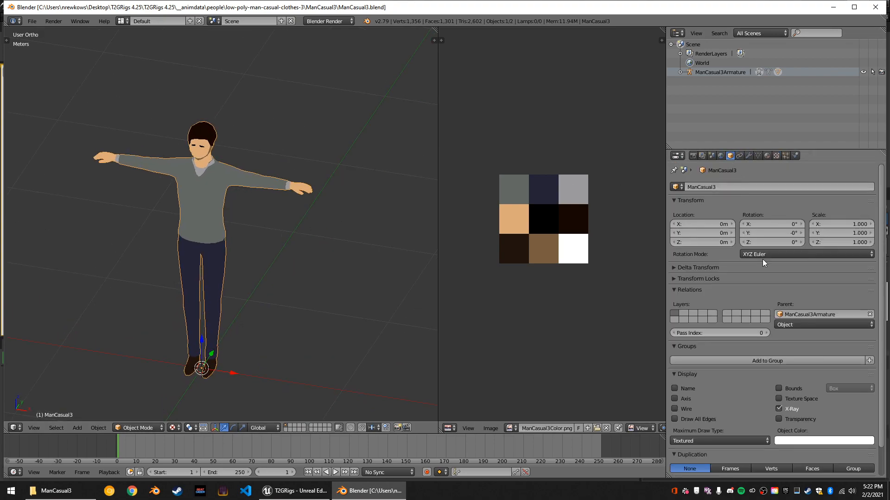
double_click(780, 408)
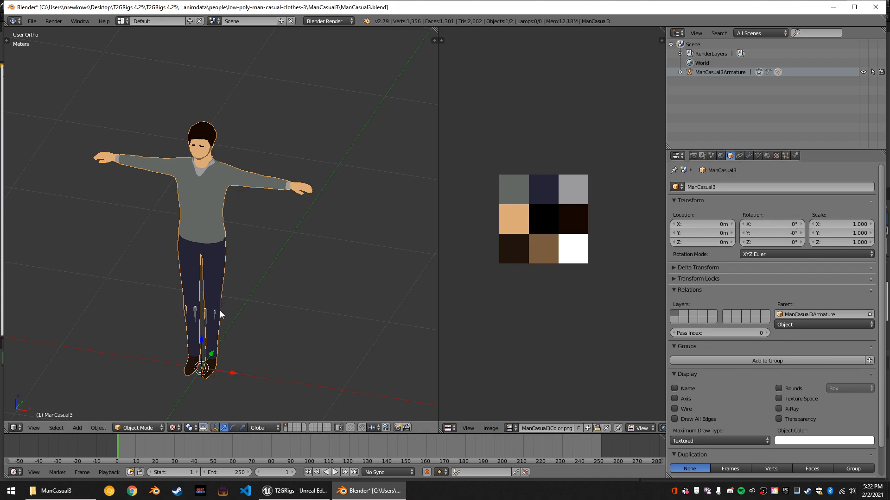
right_click(204, 313)
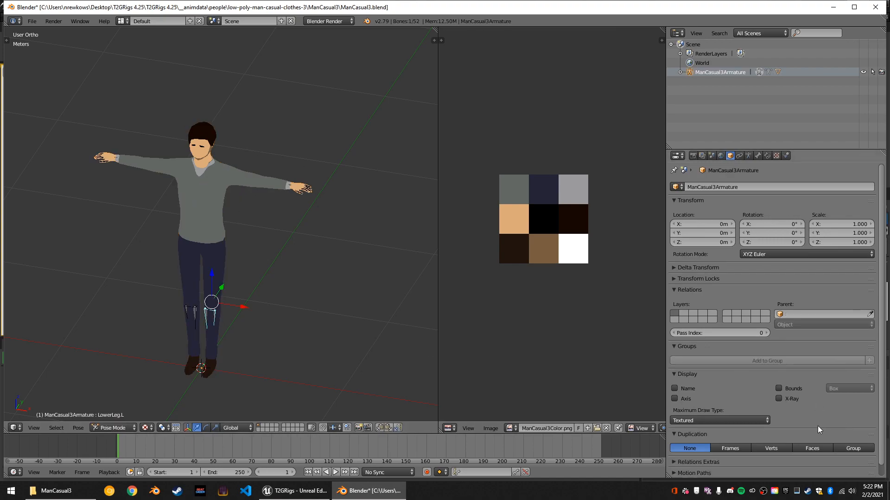
left_click(789, 402)
Examine the armature's bones inside the man's body from several distances and angles.
scroll(321, 279, "up", 2)
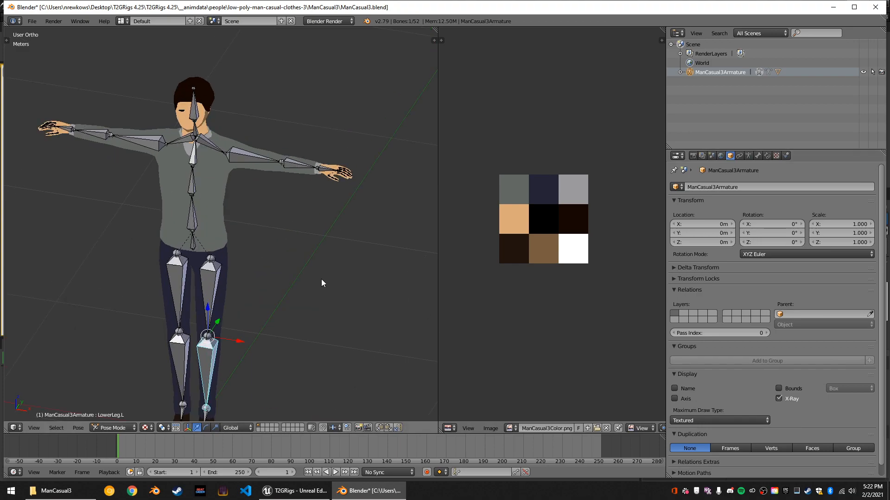
scroll(321, 279, "down", 1)
scroll(343, 246, "down", 3)
scroll(354, 241, "up", 1)
middle_click_drag(357, 249, 275, 253)
scroll(285, 162, "up", 1)
scroll(257, 149, "down", 2)
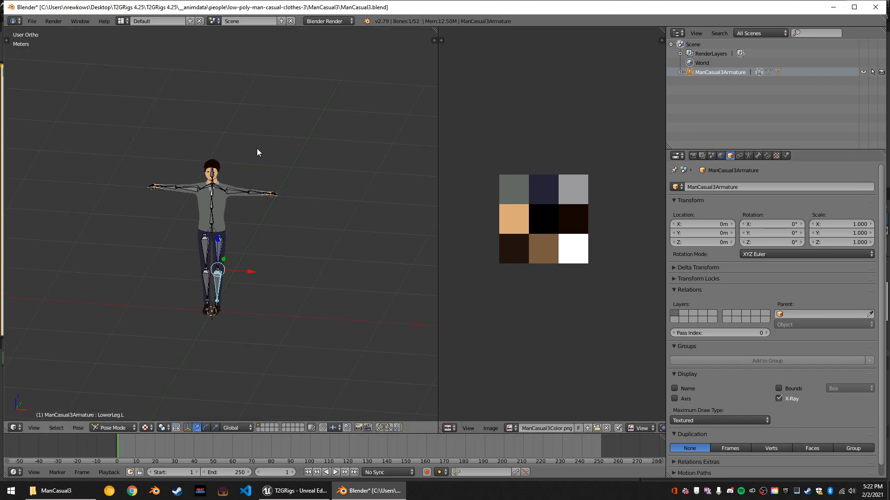
scroll(257, 148, "up", 3)
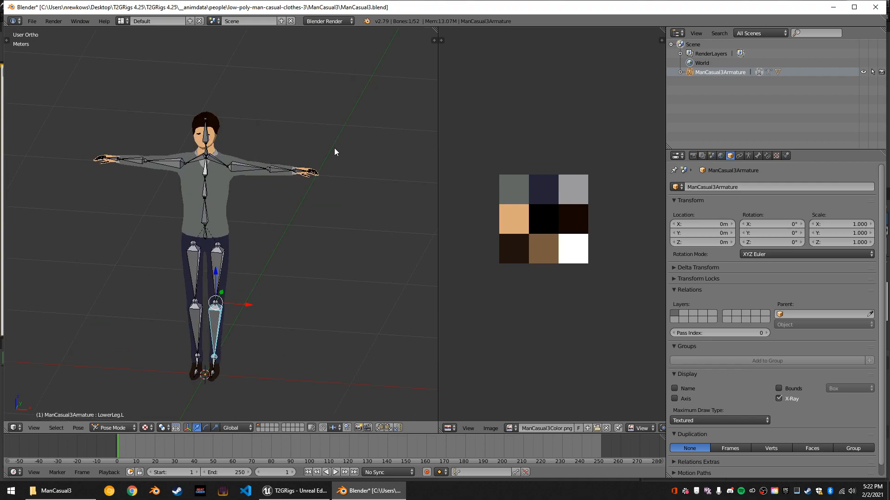
middle_click_drag(337, 150, 314, 179)
Enable Screencast Keys for the 3D view and deselect all bones of the armature.
key("n")
scroll(393, 286, "down", 8)
left_click(370, 216)
middle_click_drag(154, 254, 211, 250)
key("a")
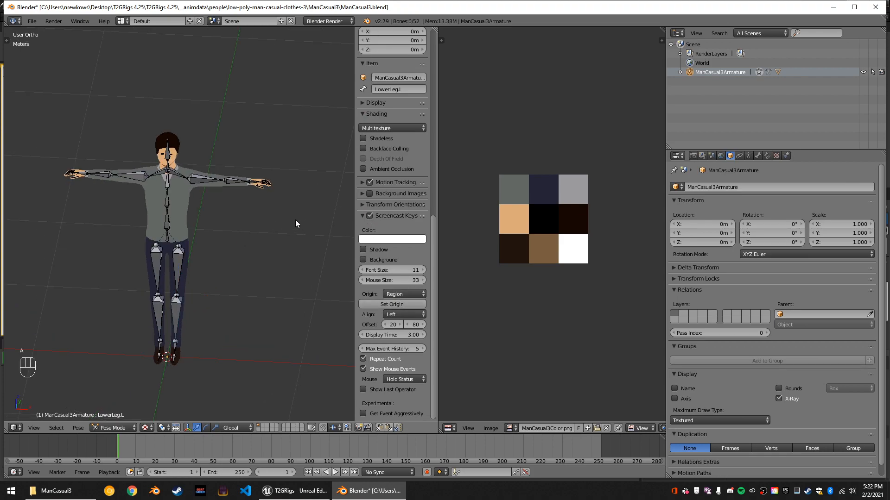
key("a")
key("a")
Join the texture image editor area into the 3D view so that the model view takes up both areas.
scroll(194, 229, "up", 4)
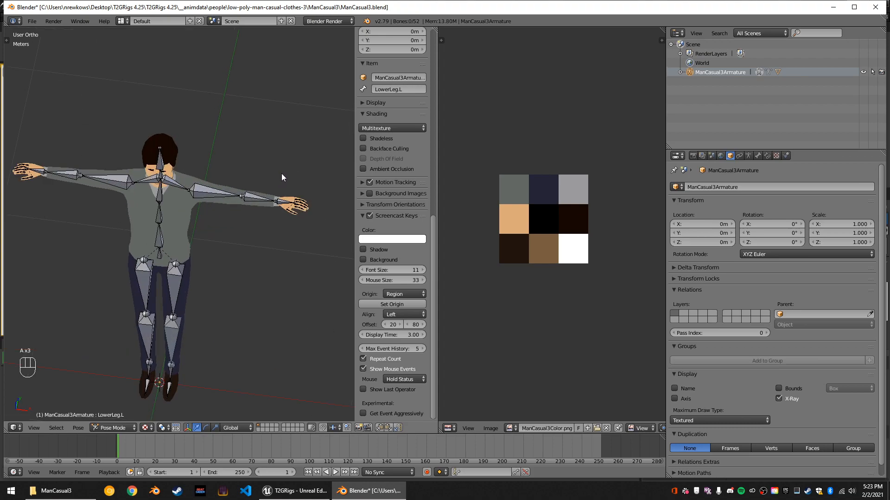
middle_click_drag(264, 175, 258, 198)
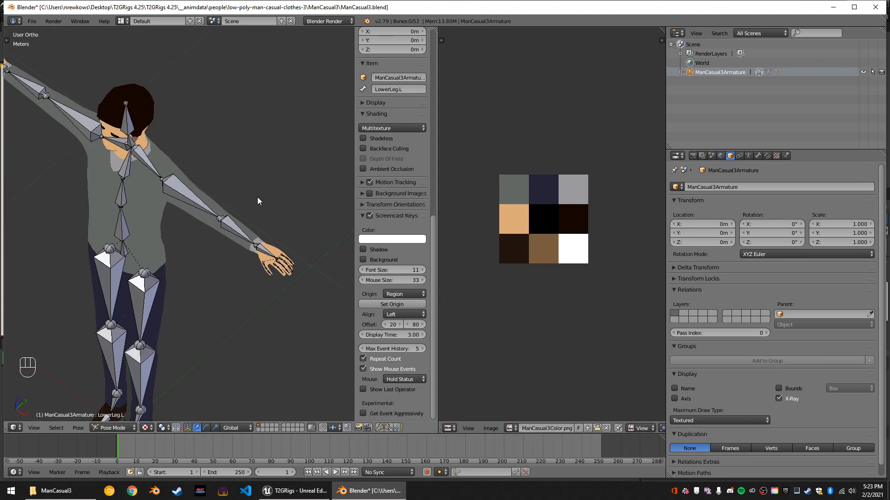
middle_click_drag(132, 287, 226, 225)
scroll(226, 224, "down", 4)
middle_click_drag(219, 255, 170, 319)
scroll(169, 318, "up", 3)
scroll(168, 316, "down", 3)
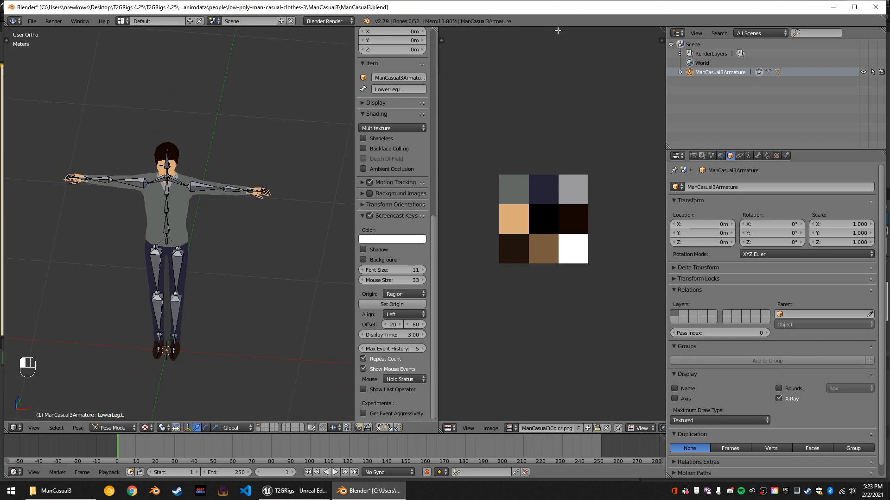
left_click_drag(558, 31, 570, 33)
scroll(327, 188, "down", 4)
middle_click_drag(318, 178, 274, 137)
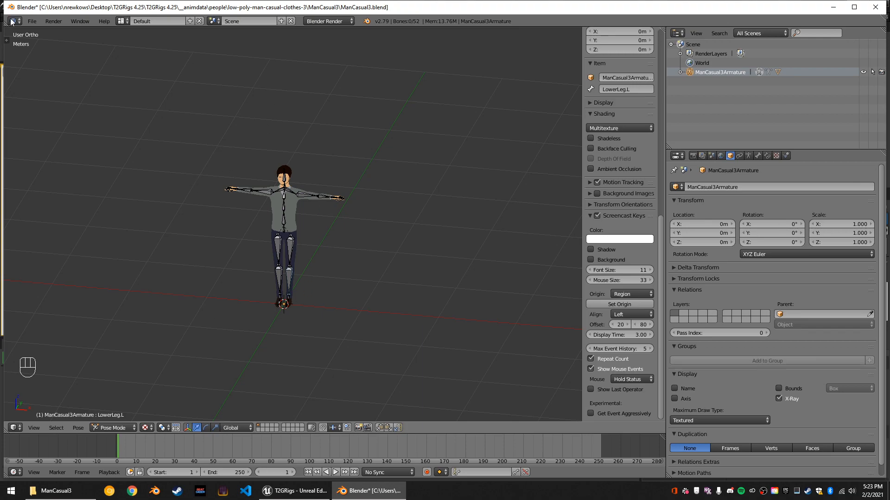
Import sample_gt-000000.fbx from the __animdata folder into the scene.
left_click(32, 21)
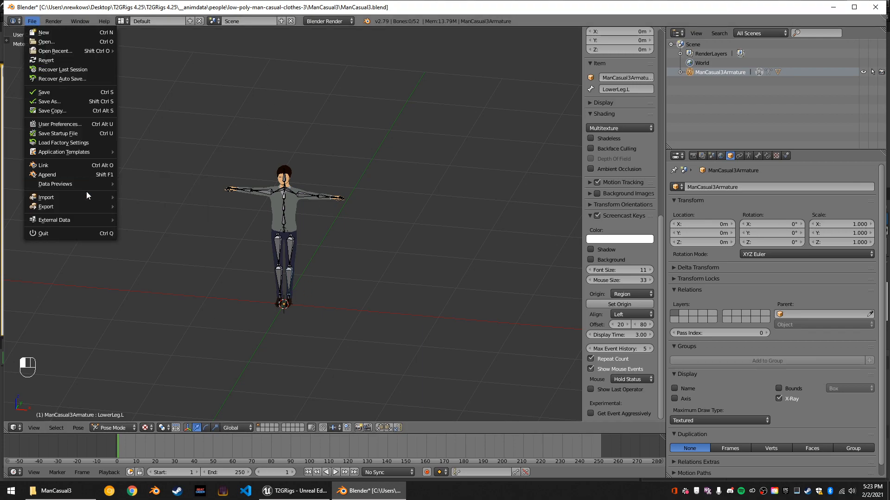
mouse_move(88, 197)
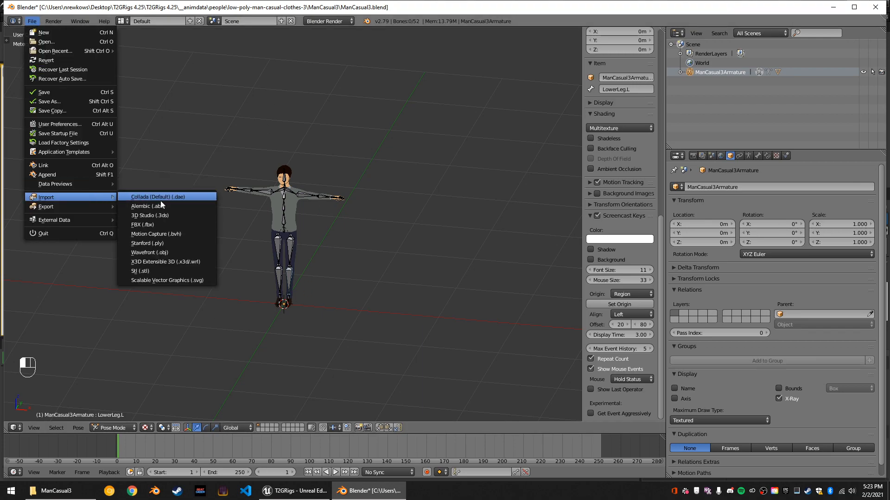
left_click(160, 226)
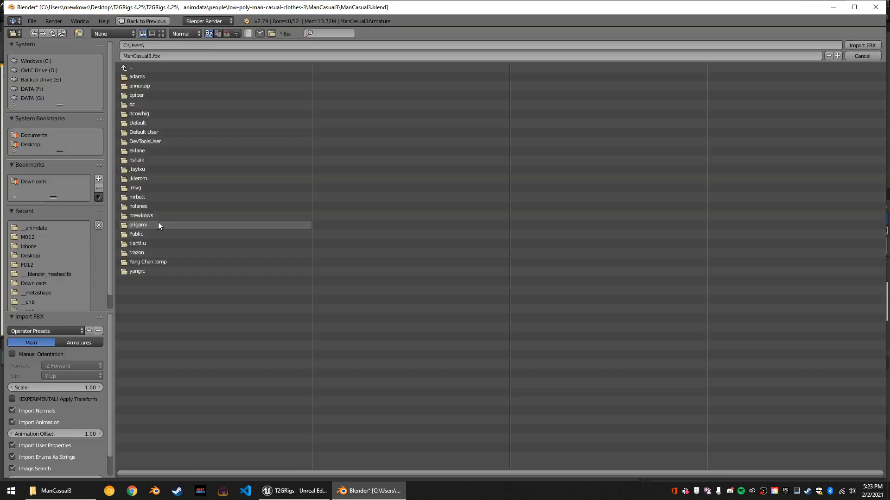
left_click(61, 228)
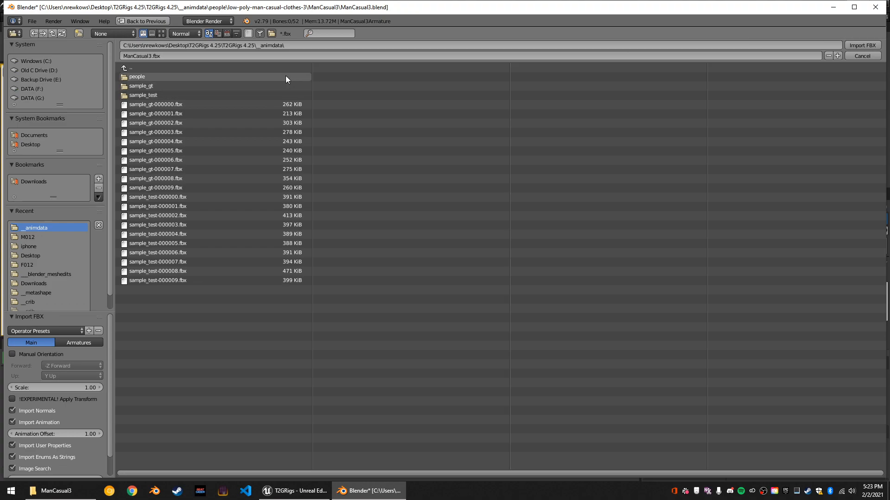
double_click(191, 103)
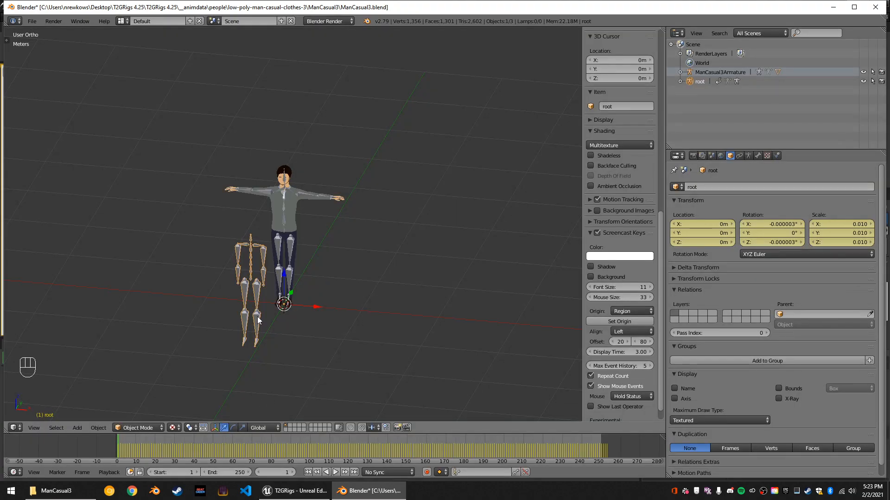
Compare the imported root armature in Pose Position and Rest Position, leaving it set to Rest Position.
scroll(257, 316, "up", 2)
middle_click_drag(260, 316, 240, 295)
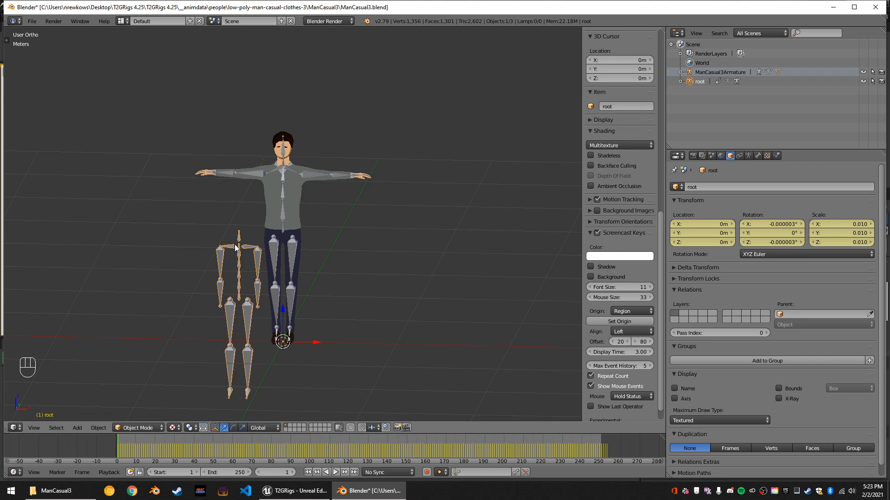
scroll(250, 290, "up", 2)
key("KP_Decimal")
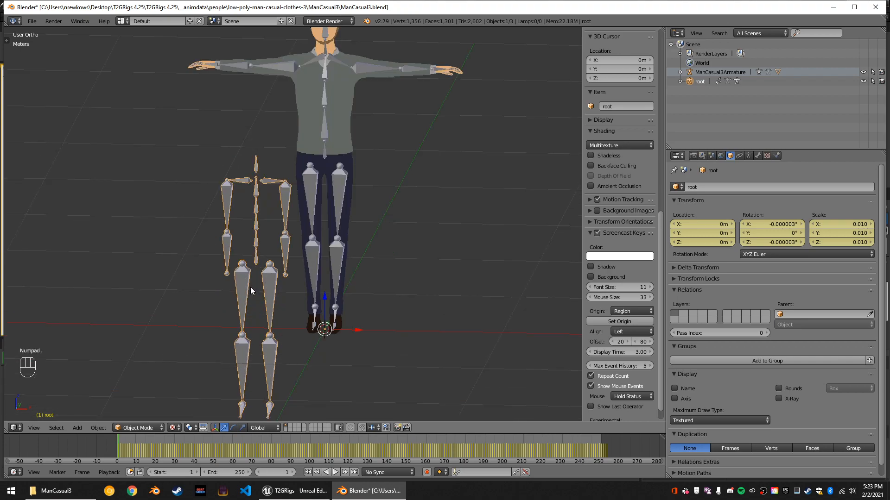
middle_click_drag(248, 263, 233, 247)
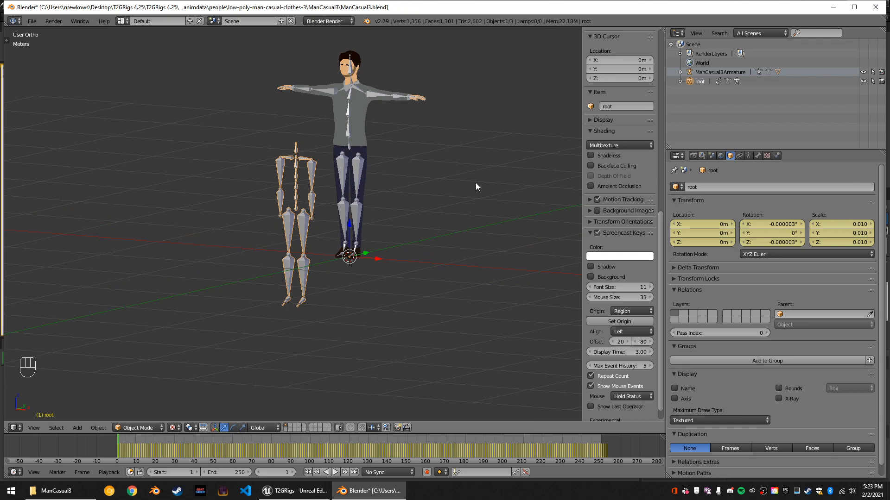
left_click(749, 156)
scroll(376, 240, "up", 2)
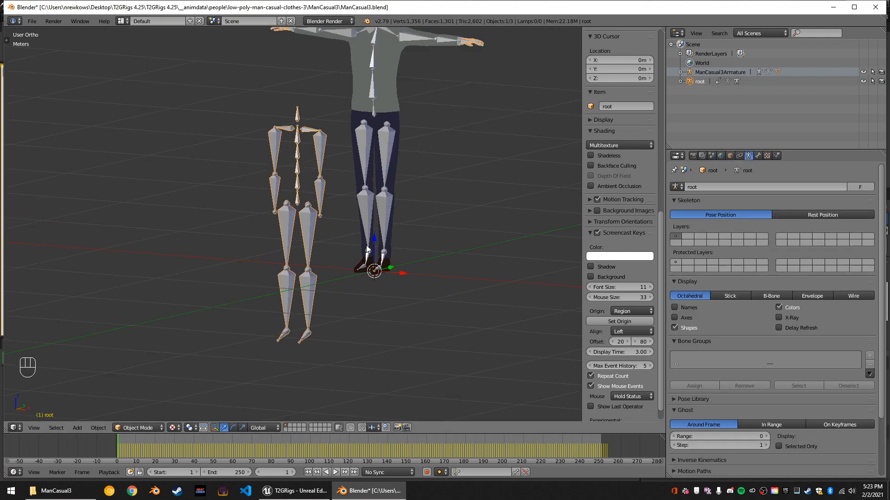
left_click(815, 214)
left_click(749, 213)
left_click(805, 215)
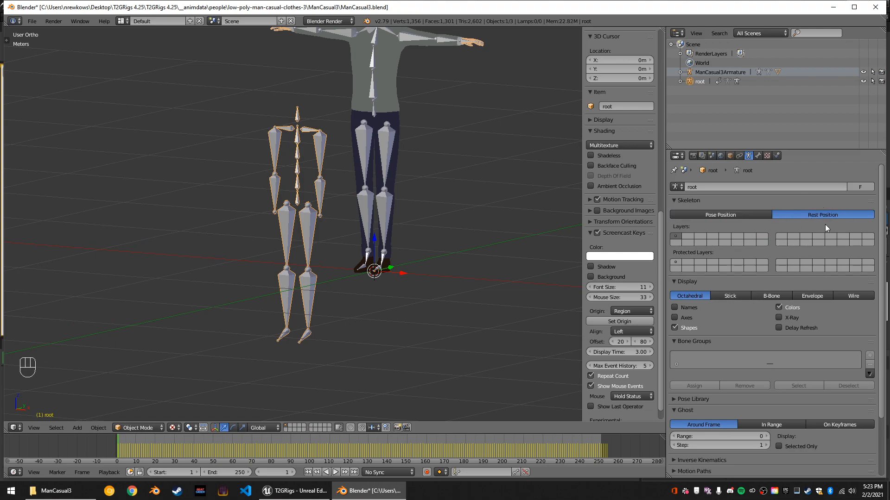
Select ManCasual3Armature and compare its bones with the imported root skeleton beside it.
scroll(319, 233, "up", 3)
middle_click_drag(317, 232, 345, 241)
scroll(365, 232, "down", 3)
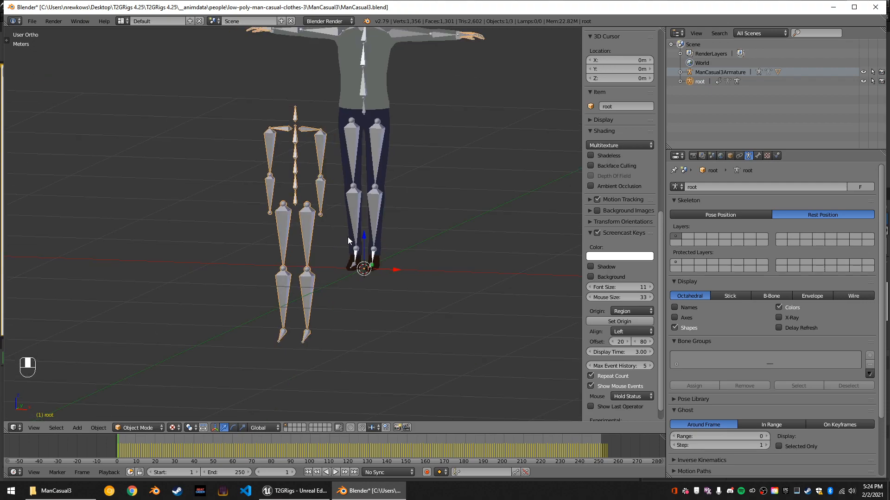
right_click(370, 216)
right_click(376, 214)
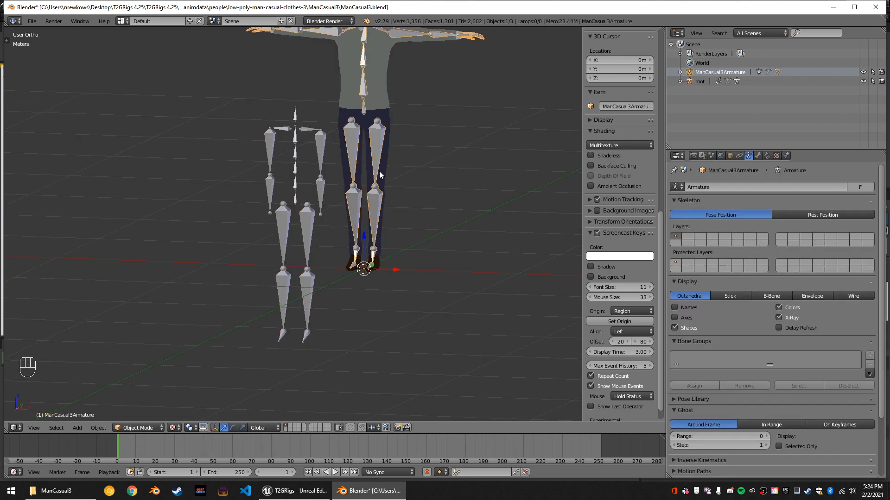
scroll(371, 185, "down", 4)
middle_click_drag(374, 169, 349, 173)
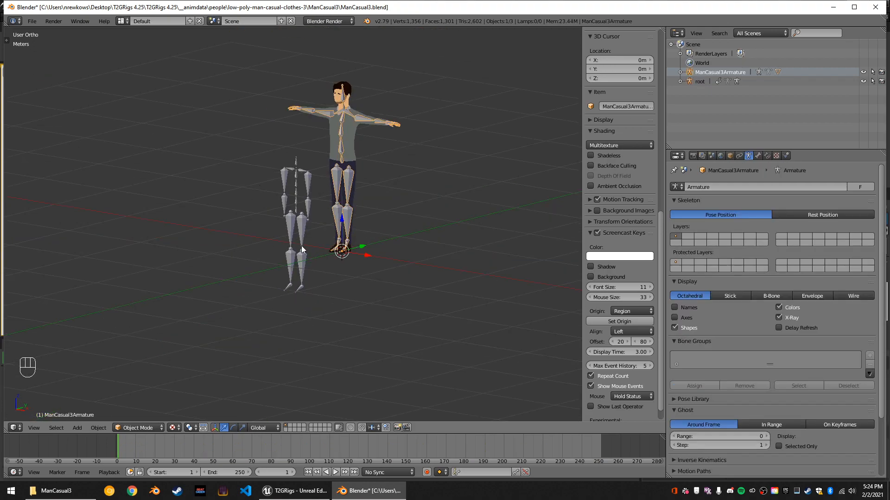
scroll(312, 211, "up", 2)
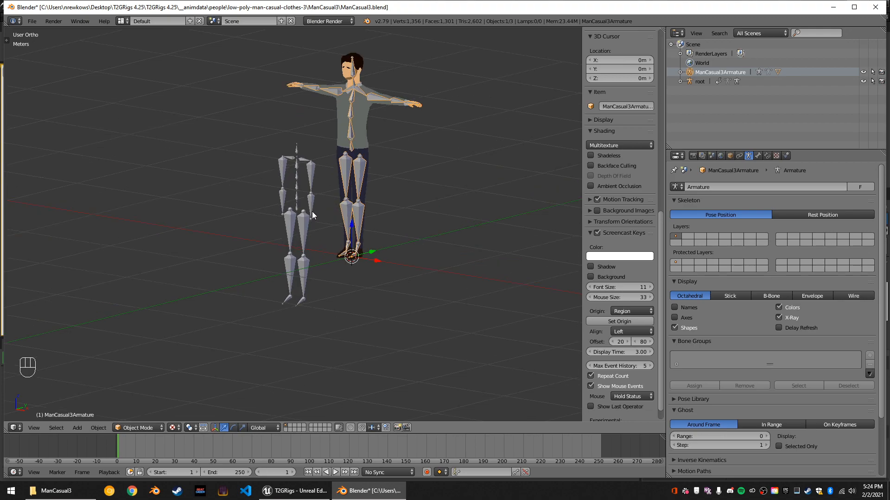
left_click_drag(390, 257, 329, 264)
middle_click_drag(348, 265, 367, 260)
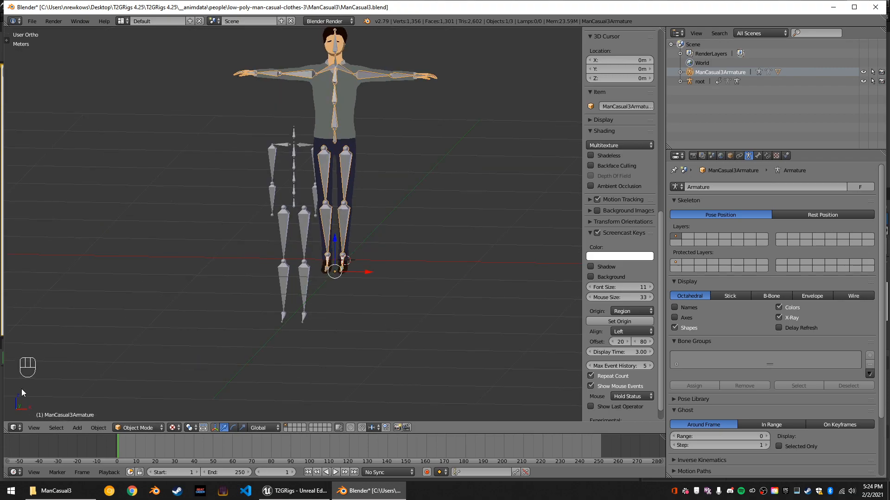
Move ManCasual3Armature along X onto the imported root skeleton and display its bones as sticks.
middle_click_drag(312, 313, 219, 280)
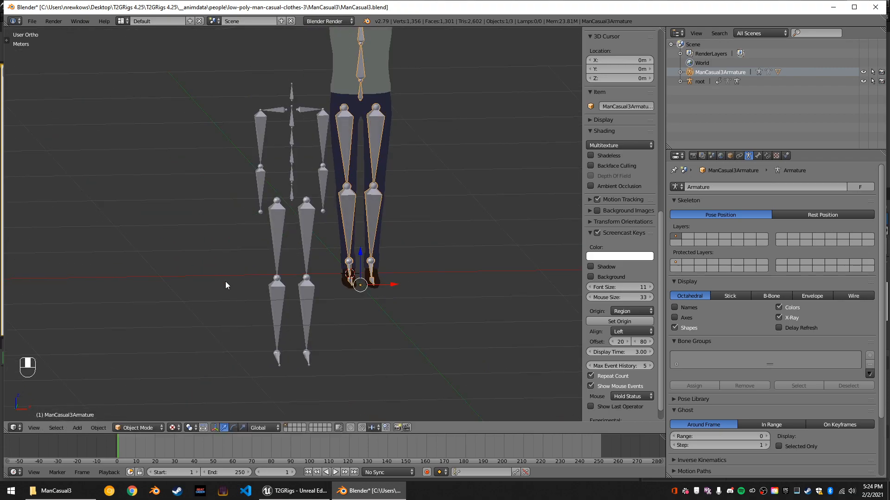
left_click_drag(371, 284, 336, 278)
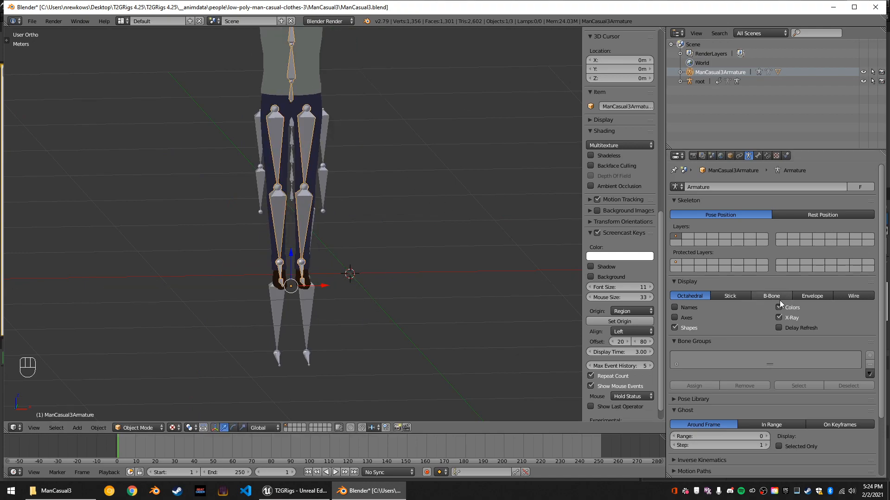
left_click(747, 294)
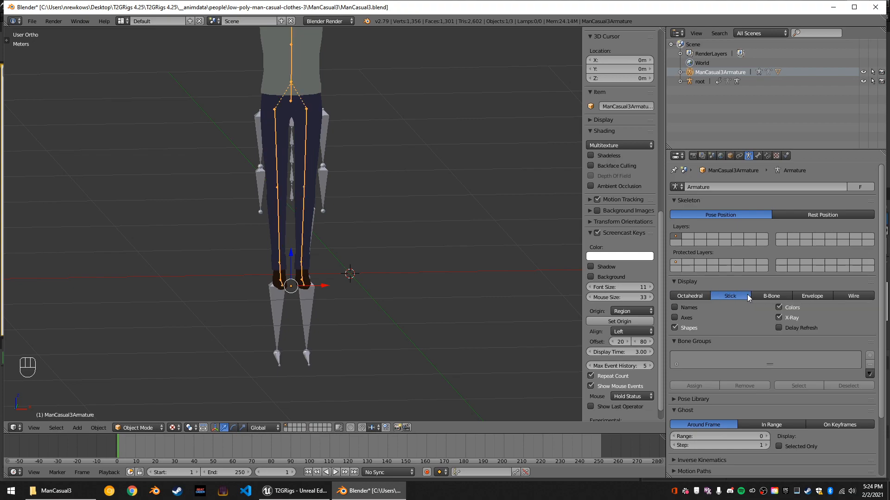
Nudge ManCasual3Armature along X and lower it along Z until its feet meet the root skeleton's feet.
middle_click_drag(440, 196, 375, 163)
scroll(374, 163, "down", 4)
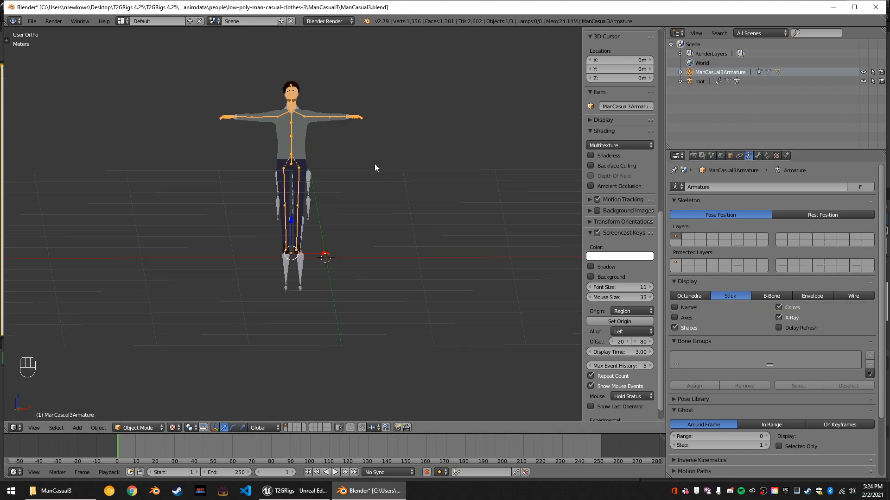
middle_click_drag(332, 183, 295, 219)
left_click_drag(319, 251, 329, 254)
left_click_drag(297, 222, 297, 257)
Check the alignment from the side and shift ManCasual3Armature slightly forward along the Y axis.
middle_click_drag(317, 292, 400, 282)
key("KP_Decimal")
scroll(326, 284, "down", 2)
scroll(329, 325, "up", 4)
mouse_move(279, 277)
middle_mouse_down()
mouse_move(329, 288)
mouse_move(308, 336)
mouse_move(331, 369)
middle_mouse_up()
scroll(330, 287, "down", 2)
left_click_drag(331, 370, 338, 369)
middle_click_drag(338, 368, 281, 383)
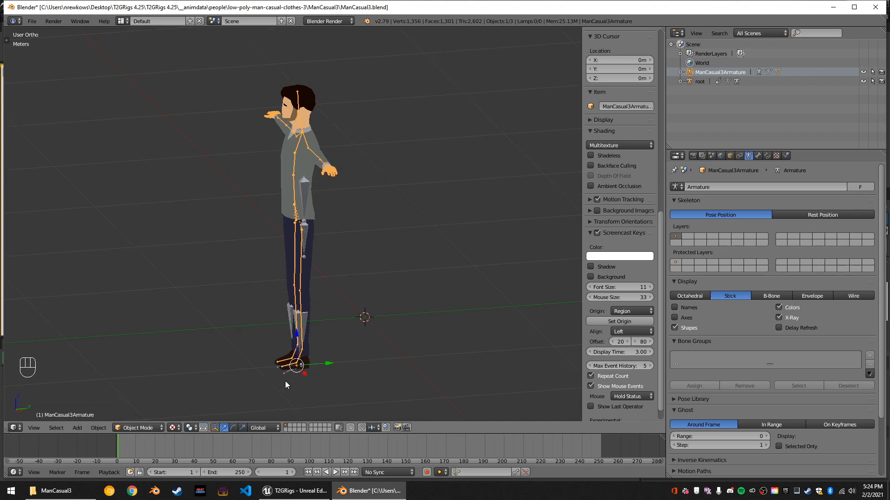
left_click_drag(328, 365, 323, 366)
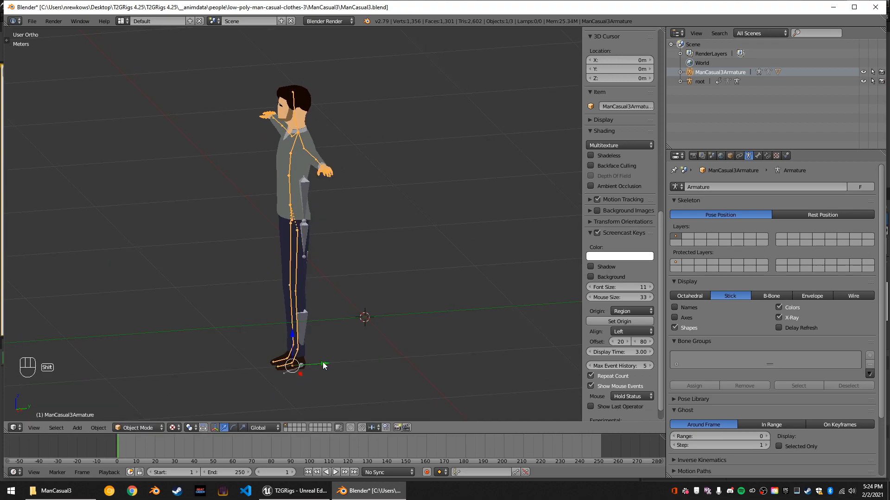
Fly in close to the feet and nudge ManCasual3Armature along X to centre it over the root skeleton's feet.
key("shift+f")
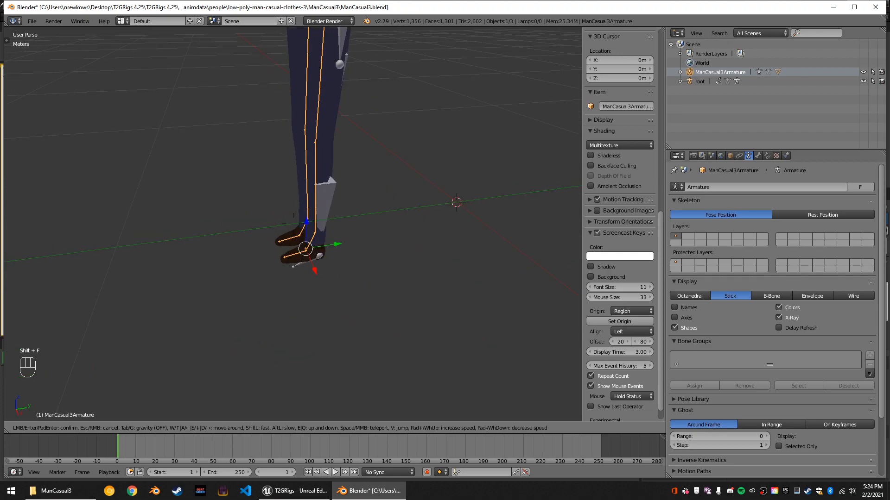
key("w")
key("a")
key("s")
key("d")
key("w")
key("s")
key("d")
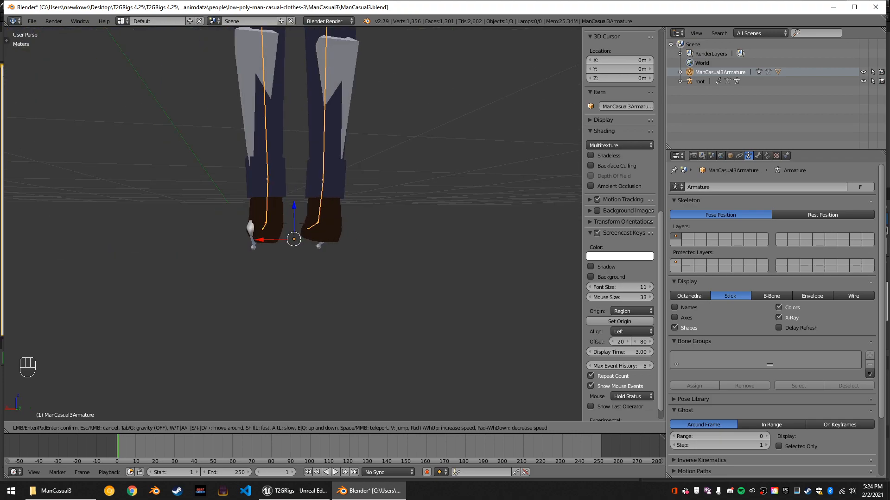
key("d")
left_click(235, 249)
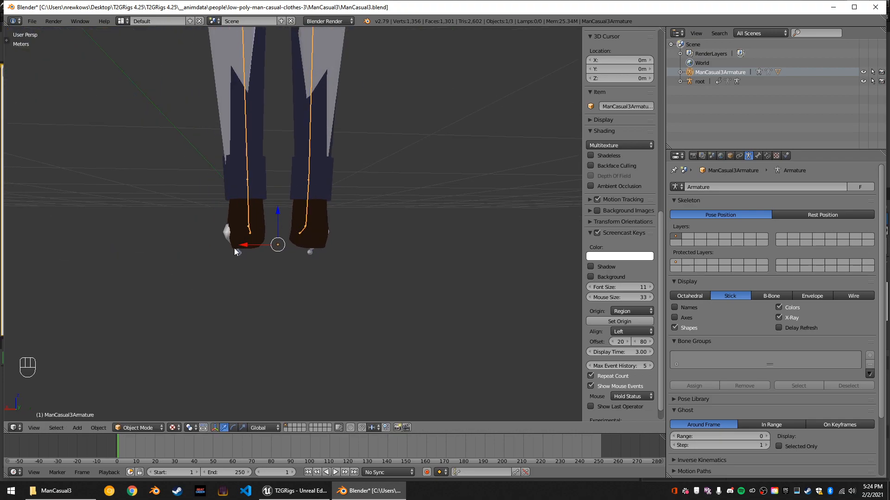
left_click_drag(245, 244, 243, 243)
mouse_move(304, 265)
middle_mouse_down()
mouse_move(309, 258)
mouse_move(302, 265)
middle_mouse_up()
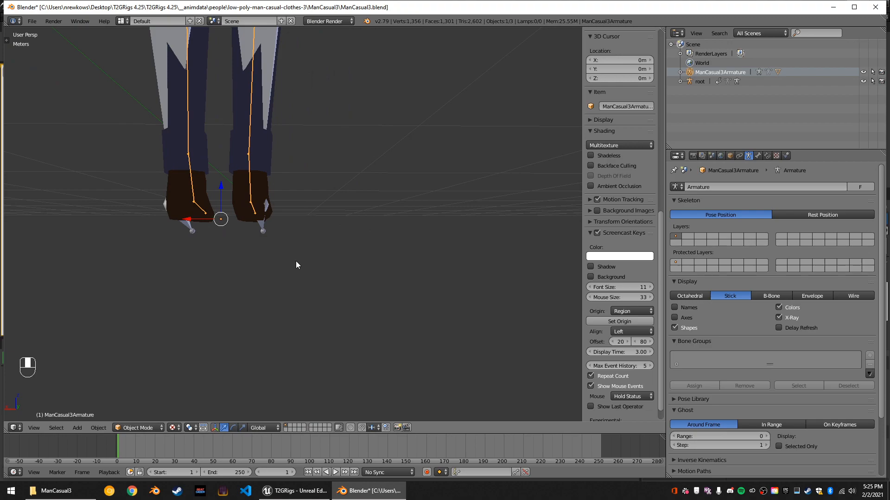
left_click_drag(186, 221, 184, 221)
Turn on X-Ray display for the root armature so its bones draw through the character mesh.
middle_click_drag(223, 248, 355, 276)
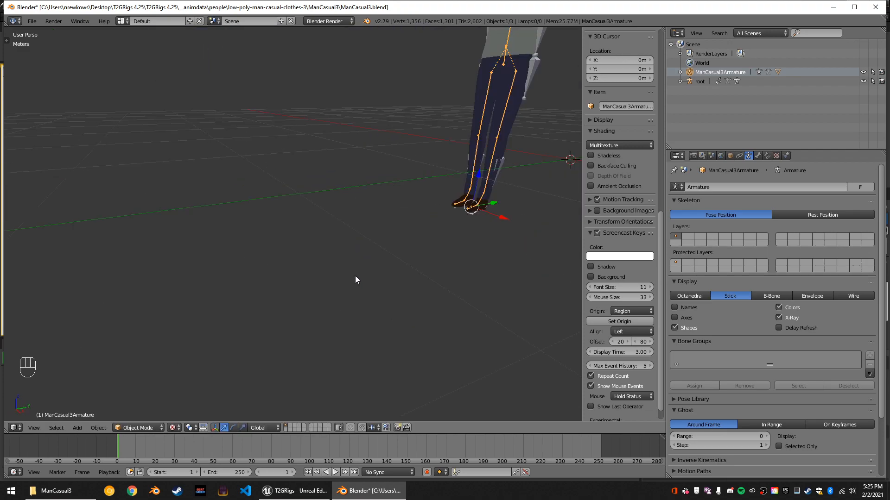
key("KP_Decimal")
middle_click_drag(463, 279, 496, 255)
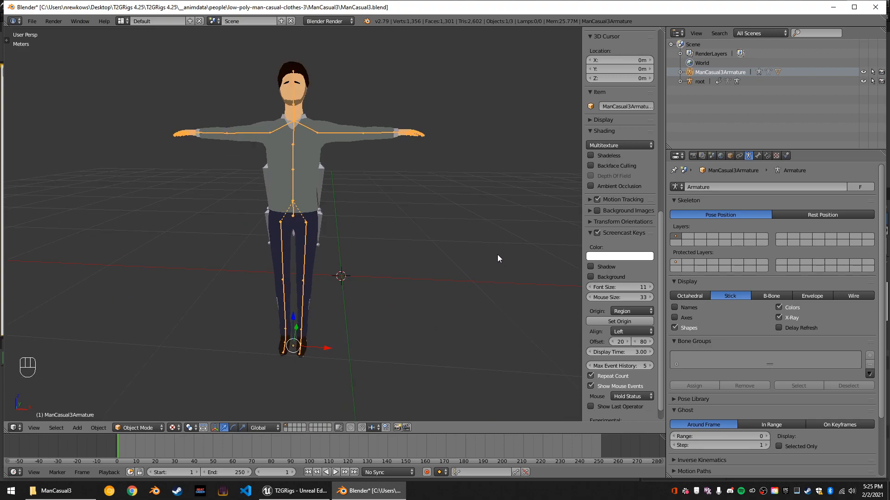
right_click(323, 168)
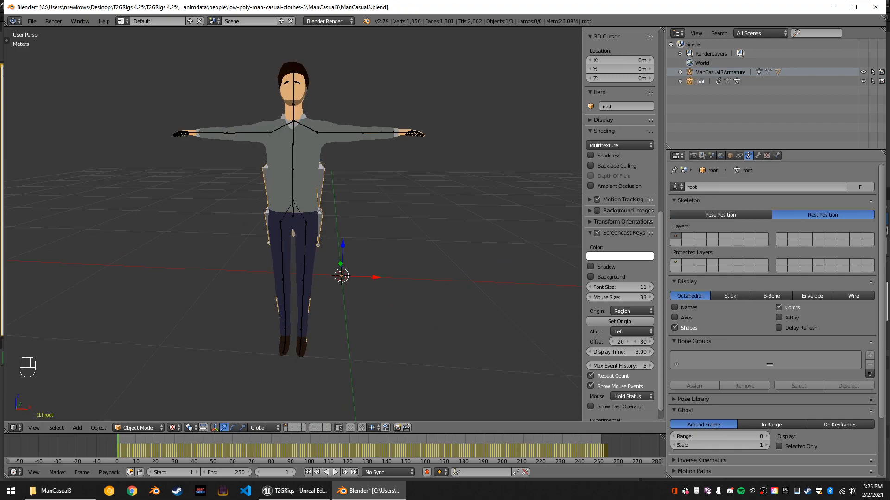
left_click(779, 318)
Scale ManCasual3Armature down uniformly to about 0.863 to approach the root skeleton's size.
right_click(302, 125)
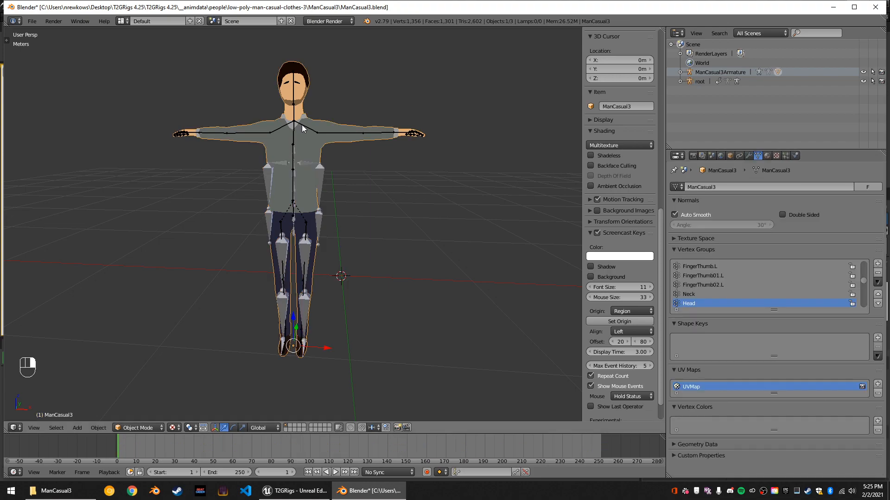
right_click(355, 135)
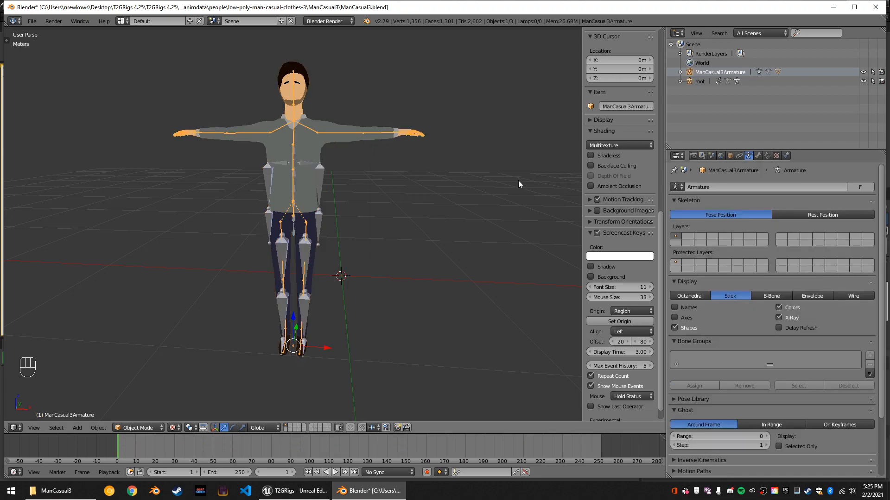
key("s")
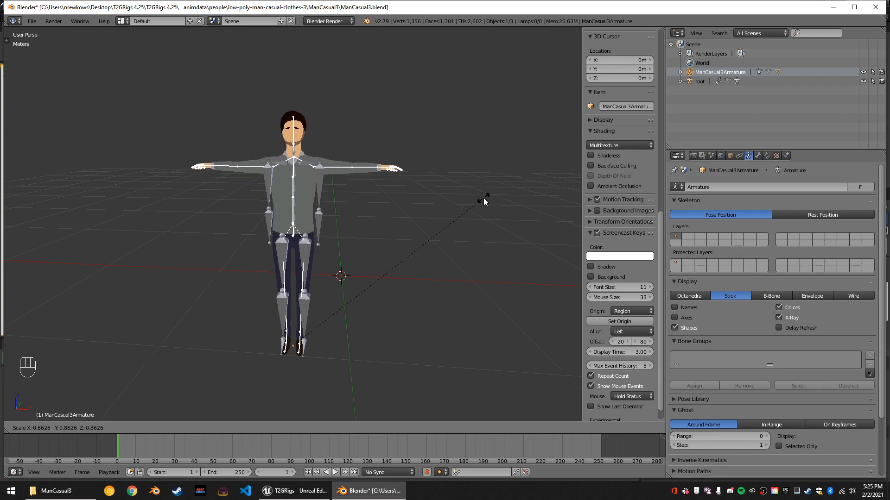
left_click(483, 198)
Scale ManCasual3Armature up uniformly by about 1.013 to match its shoulders to the root skeleton's.
scroll(402, 171, "up", 2)
middle_click_drag(403, 171, 305, 125)
middle_click_drag(312, 124, 443, 118)
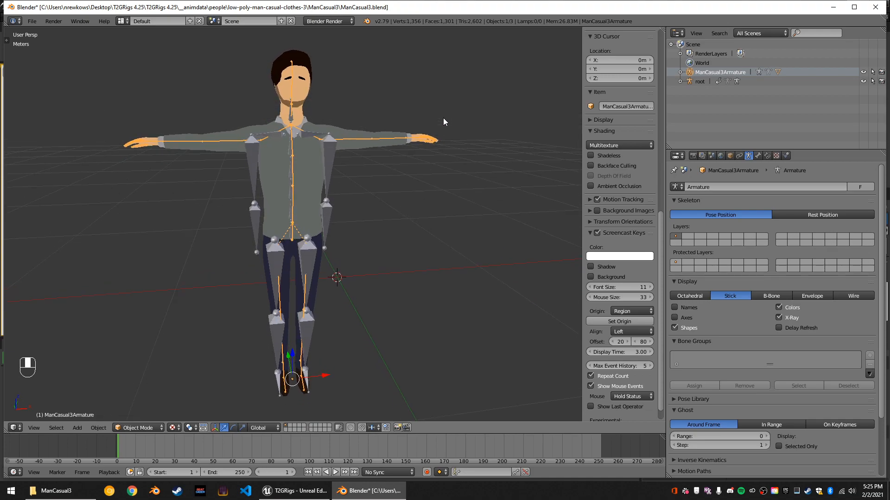
key("s")
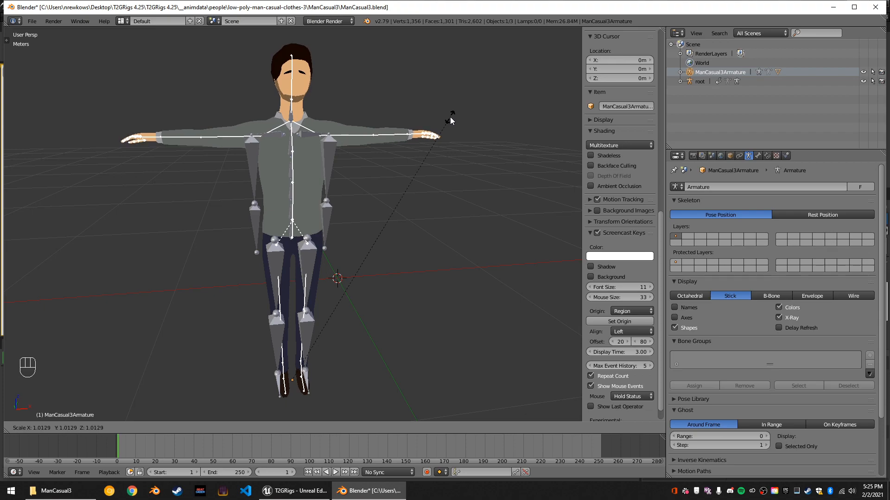
left_click(450, 118)
Check the fit from several angles, switch ManCasual3Armature to Pose Mode and select the UpperArm.L bone.
mouse_move(440, 119)
middle_mouse_down()
mouse_move(326, 124)
mouse_move(427, 123)
middle_mouse_up()
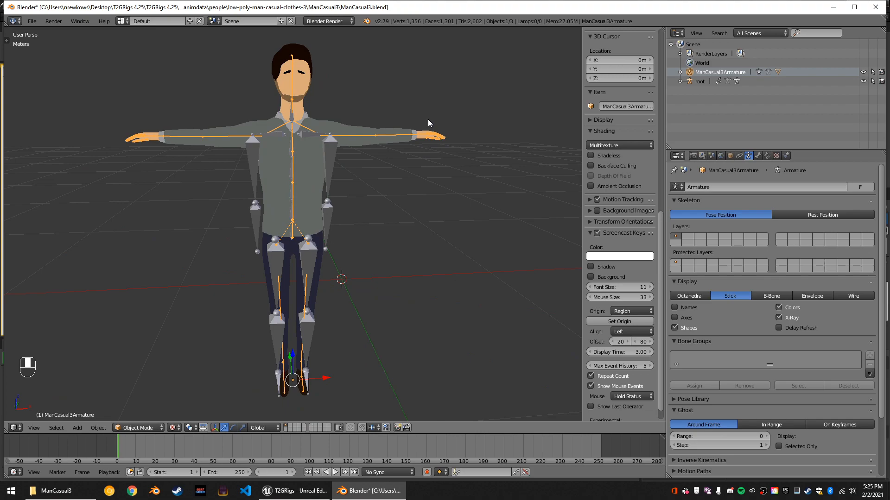
middle_click_drag(445, 123, 374, 132)
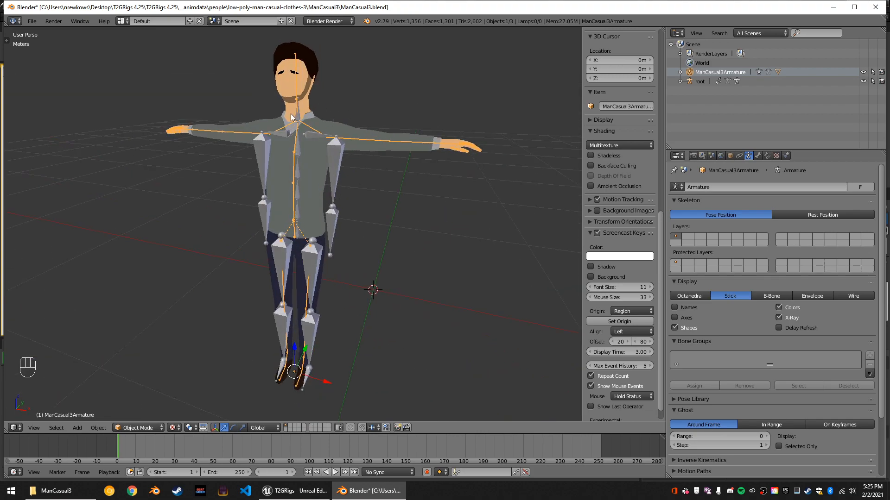
middle_click_drag(347, 168, 416, 181)
scroll(395, 176, "up", 4)
scroll(374, 166, "down", 1)
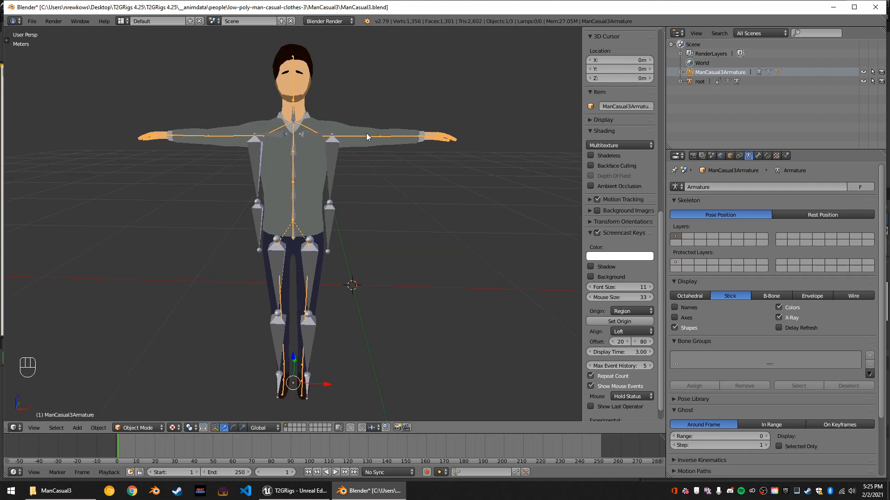
left_click(140, 428)
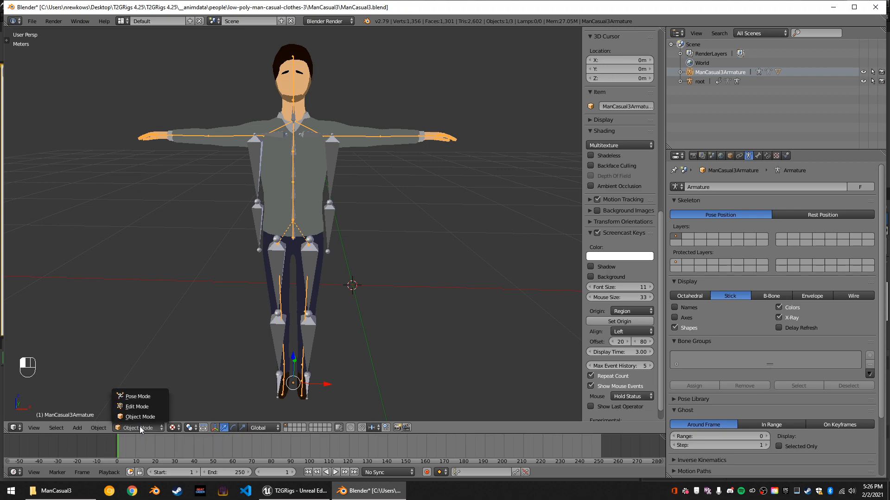
left_click(140, 396)
scroll(332, 279, "up", 2)
scroll(327, 138, "up", 1)
left_click(337, 119)
Try to rotate the UpperArm.L bone about the Y axis.
key("r")
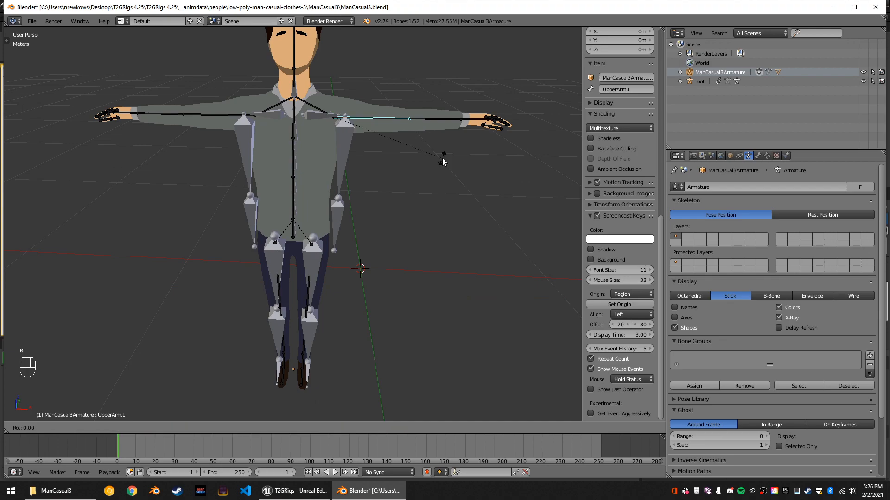
key("y")
right_click(442, 157)
mouse_move(442, 157)
middle_mouse_down()
mouse_move(346, 163)
mouse_move(429, 157)
middle_mouse_up()
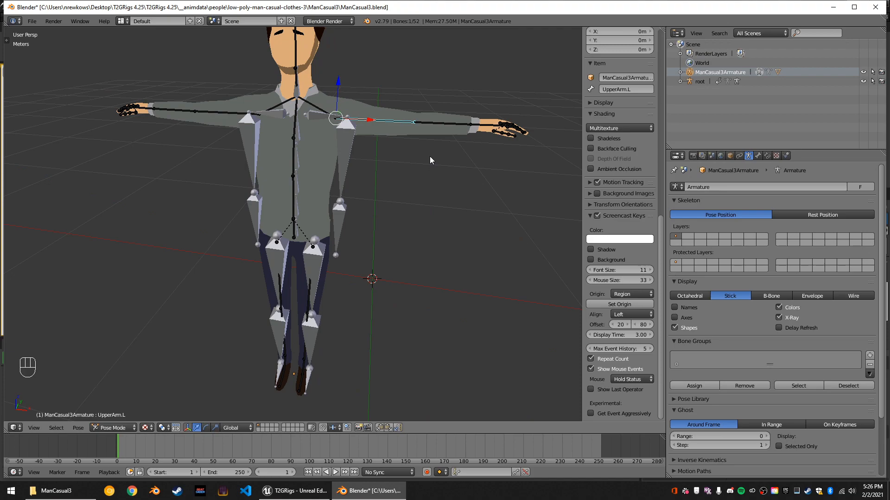
key("g")
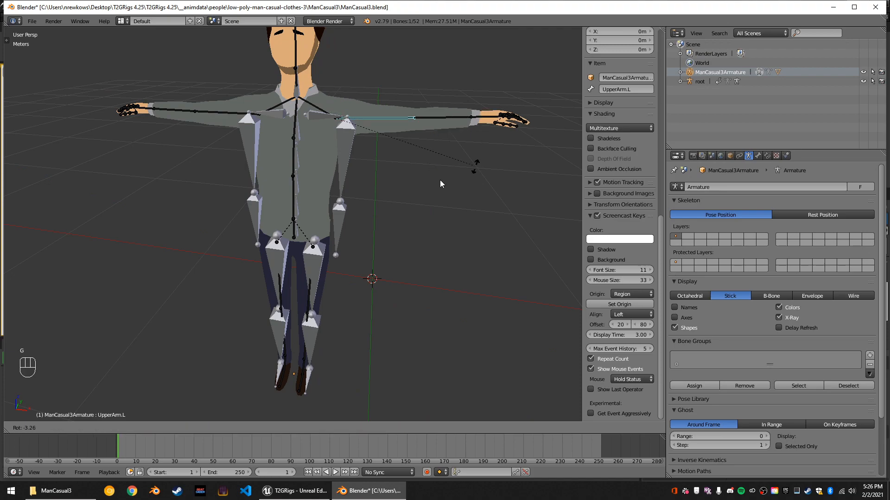
right_click(437, 113)
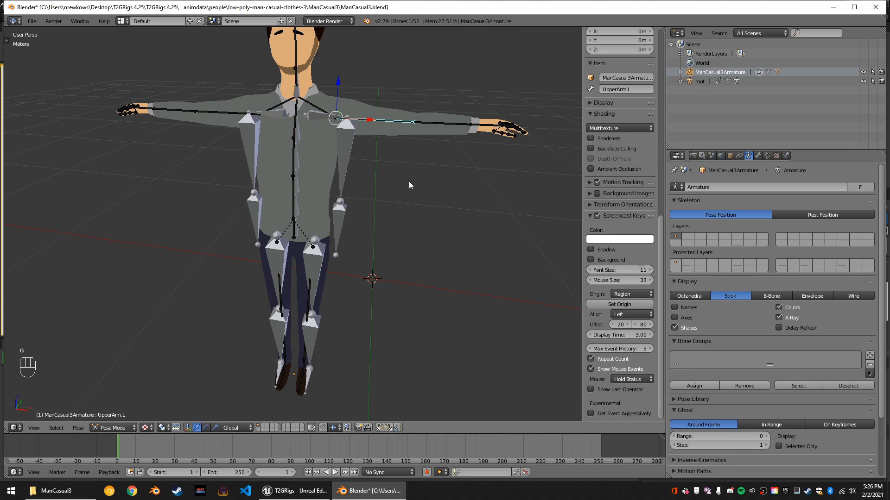
Try rotating the UpperArm.L bone freely from an angled view.
middle_click_drag(382, 185, 378, 250)
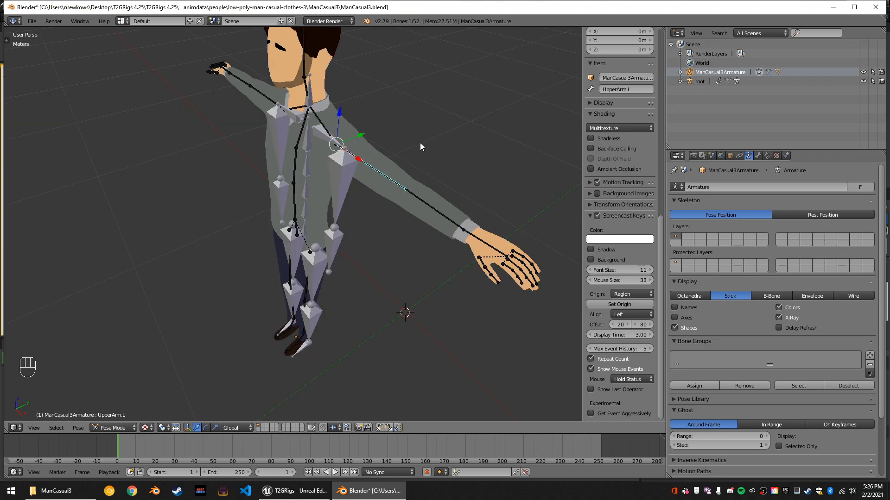
middle_click_drag(420, 143, 384, 151)
scroll(421, 140, "down", 4)
scroll(385, 150, "up", 3)
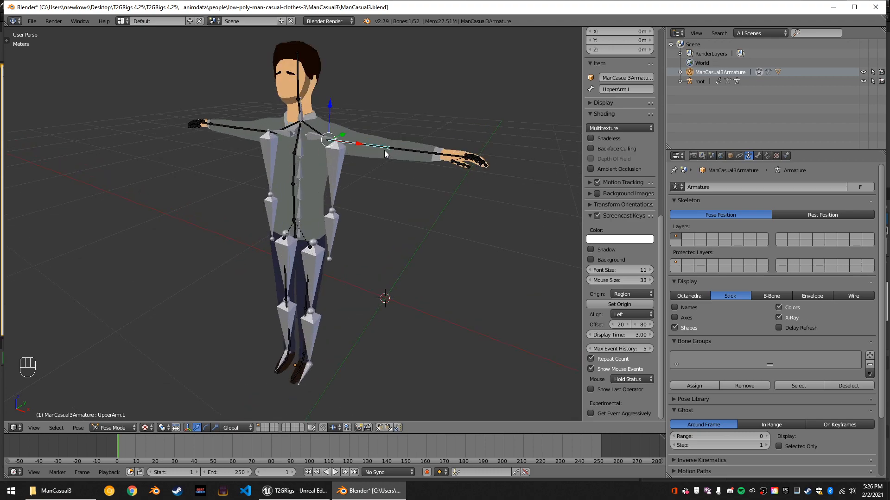
key("r")
right_click(425, 174)
key("r")
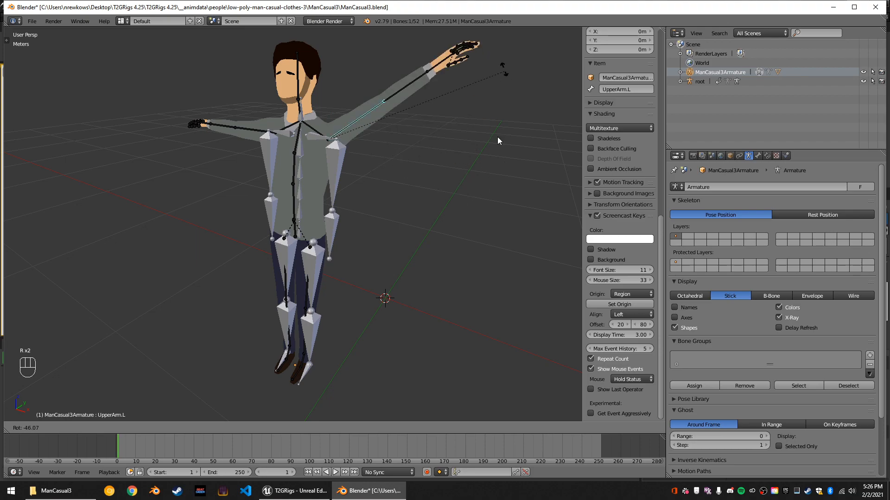
right_click(484, 335)
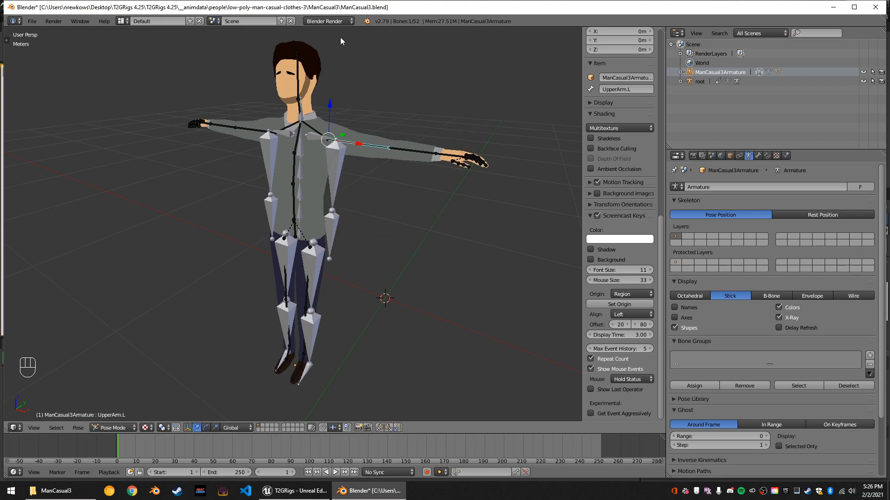
Try rotating the UpperArm.L bone constrained to the global X and Z axes and without a constraint.
middle_click_drag(316, 235, 333, 241)
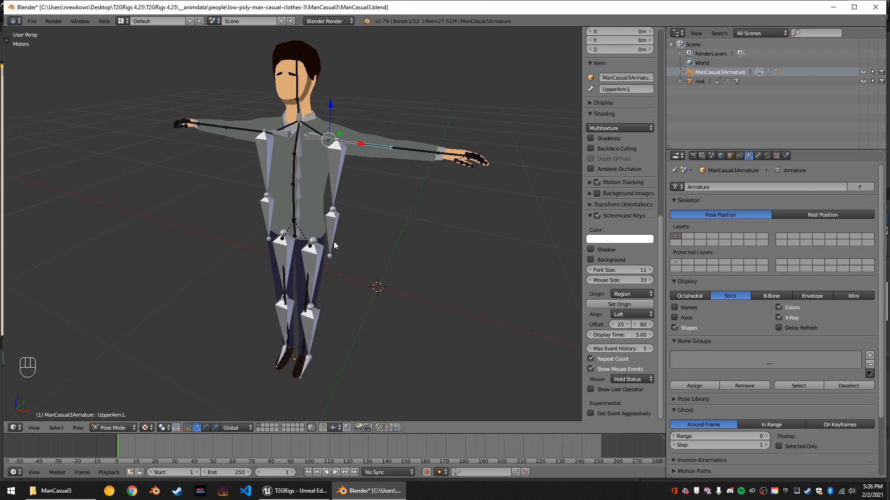
key("r")
key("x")
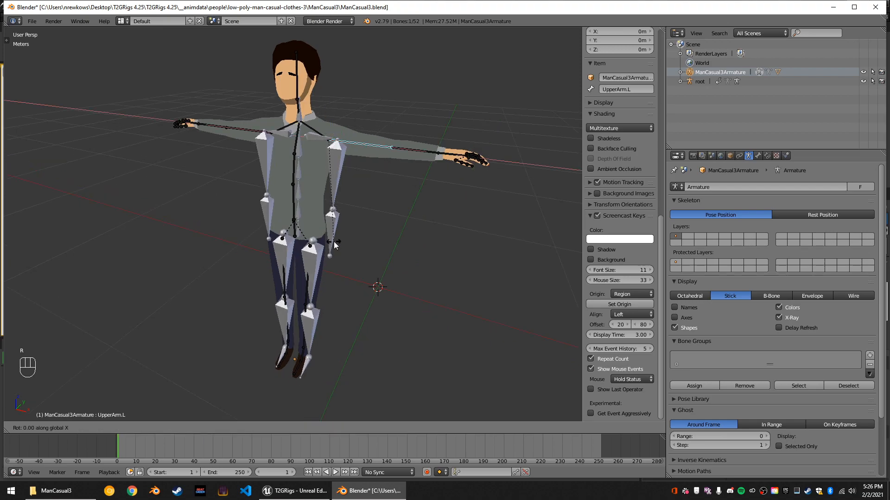
key("z")
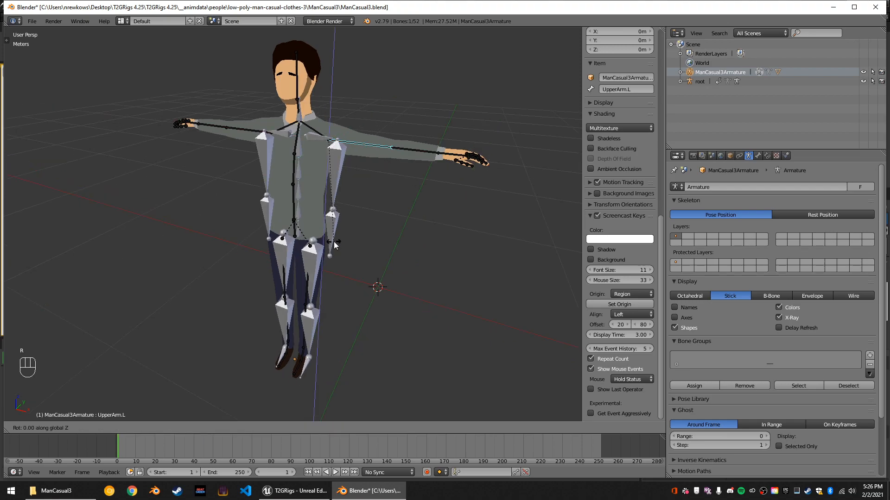
key("r")
key("Escape")
key("r")
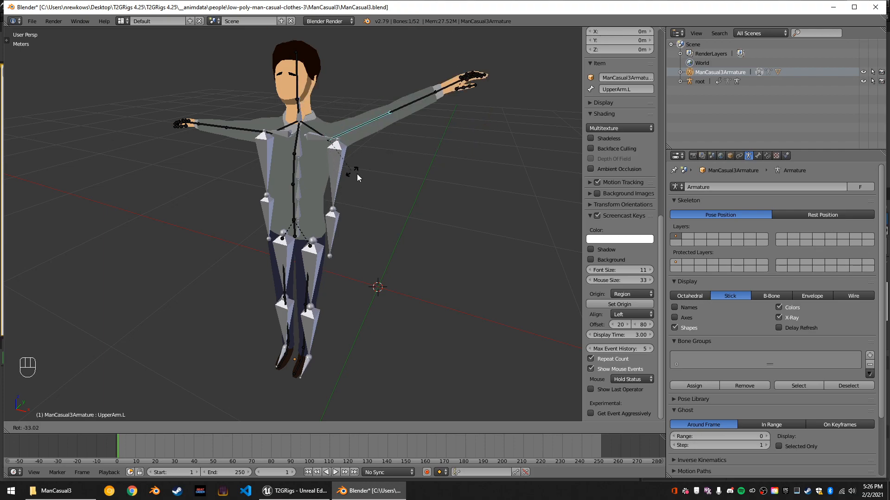
right_click(358, 246)
middle_click_drag(374, 243, 305, 320)
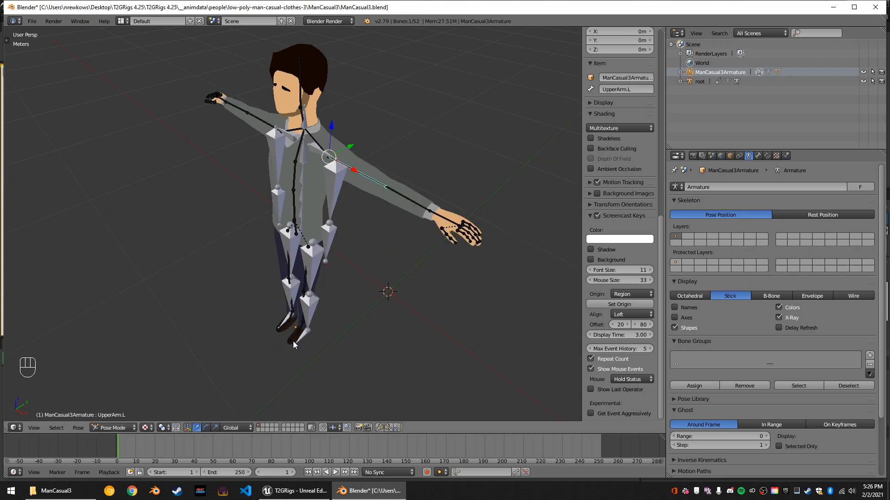
Set the transform orientation to Local and rotate the UpperArm.L bone down about the global Y axis.
left_click(229, 429)
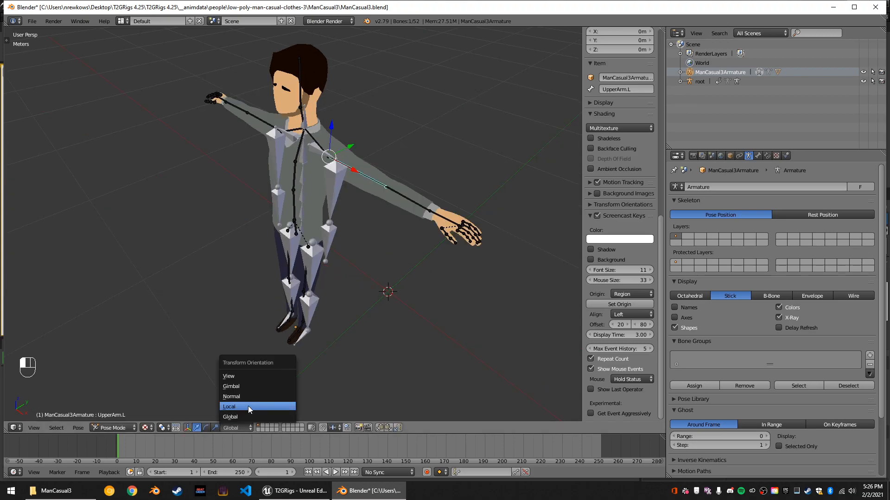
left_click(248, 406)
middle_click_drag(422, 221, 452, 205)
key("r")
key("y")
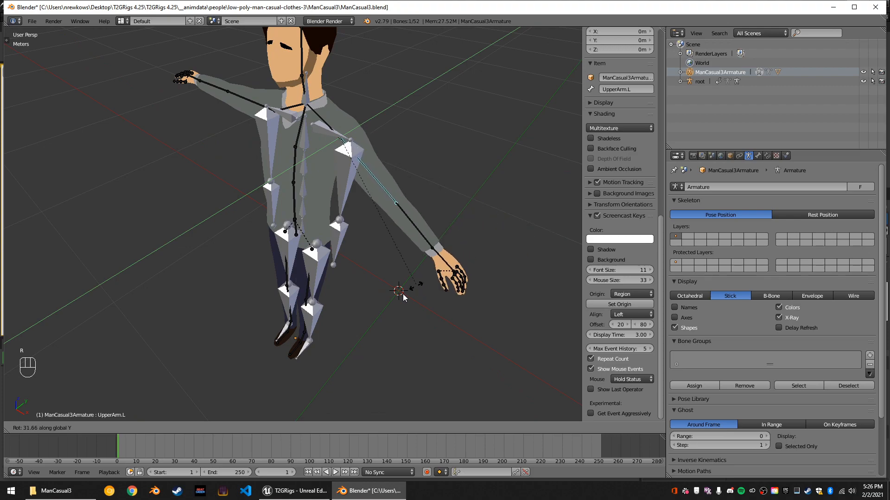
left_click(401, 277)
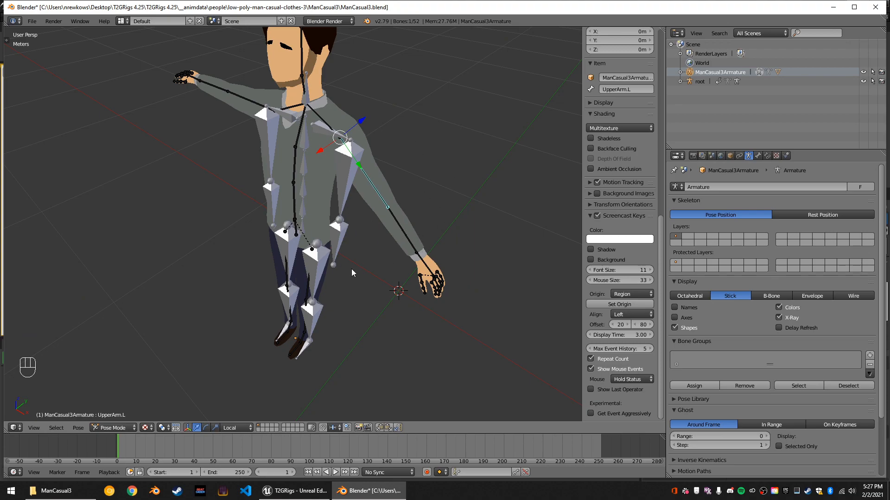
Try rotating the lowered UpperArm.L bone about its local Y axis, and undo the arm's rotation.
middle_click_drag(419, 190, 383, 143)
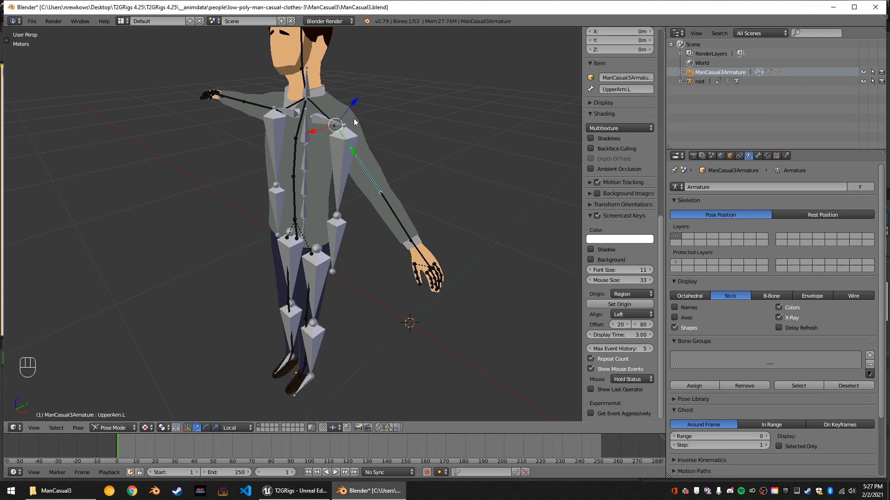
middle_click_drag(479, 245, 440, 241)
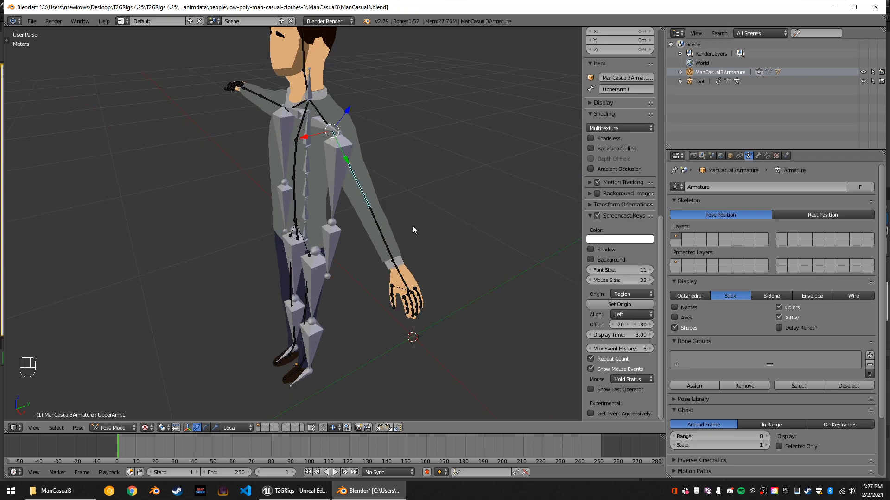
key("r")
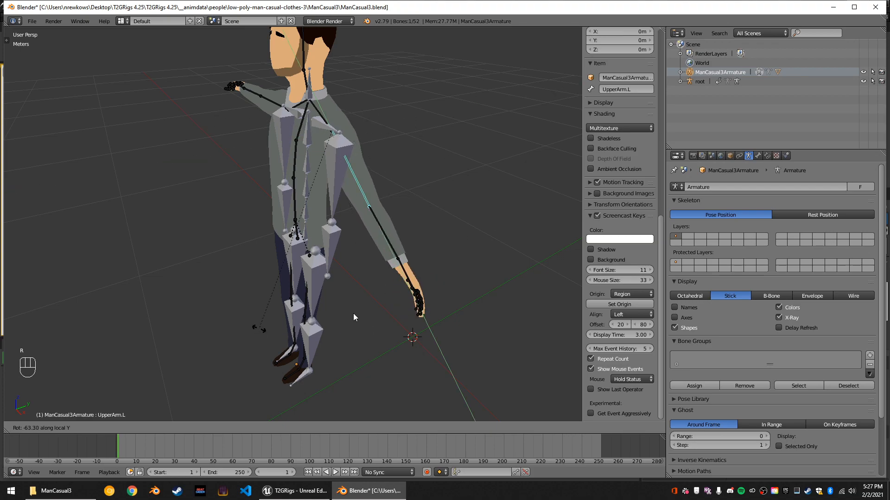
right_click(410, 146)
middle_click_drag(332, 192, 404, 208)
key("ctrl+z")
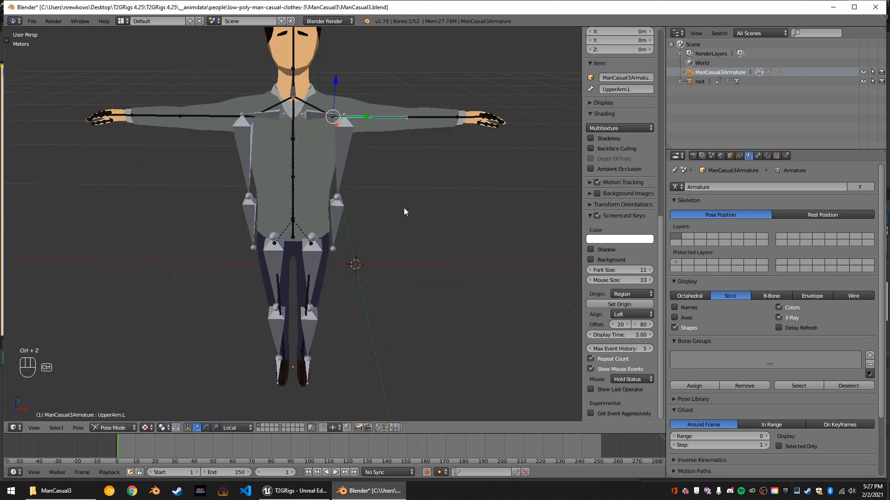
Inspect the T-pose against the imported skeleton and switch ManCasual3Armature to Object Mode.
mouse_move(351, 96)
middle_mouse_down()
mouse_move(364, 90)
mouse_move(342, 87)
middle_mouse_up()
scroll(349, 122, "up", 2)
middle_click_drag(349, 122, 367, 197)
scroll(356, 134, "down", 1)
scroll(365, 118, "down", 2)
scroll(363, 160, "down", 2)
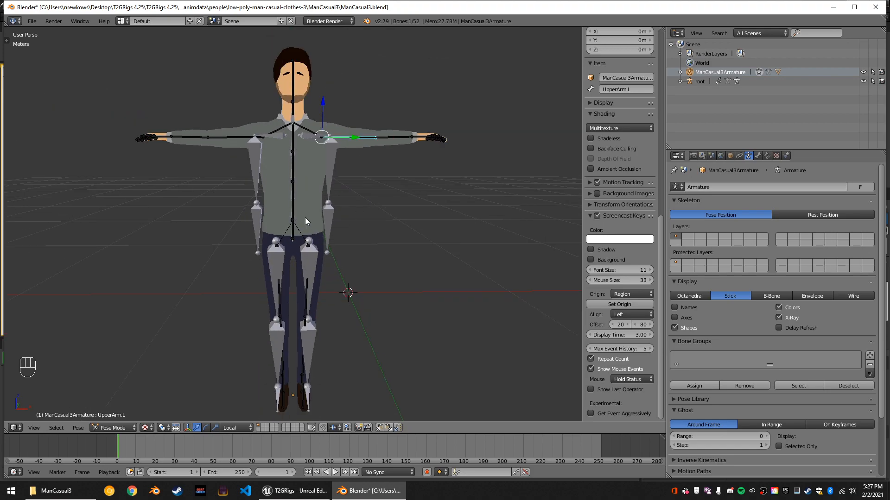
left_click(109, 431)
left_click(108, 419)
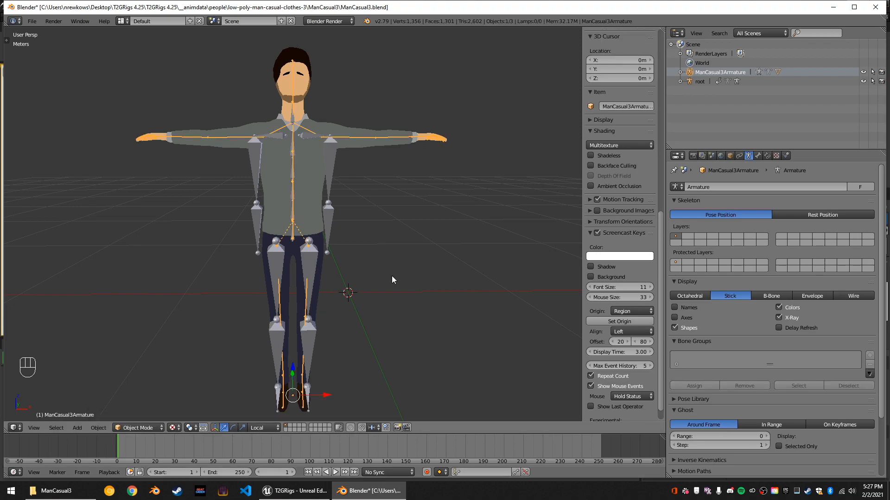
Try scaling ManCasual3Armature by about 1.03 along the global X axis, and undo the scaling.
key("s")
key("x")
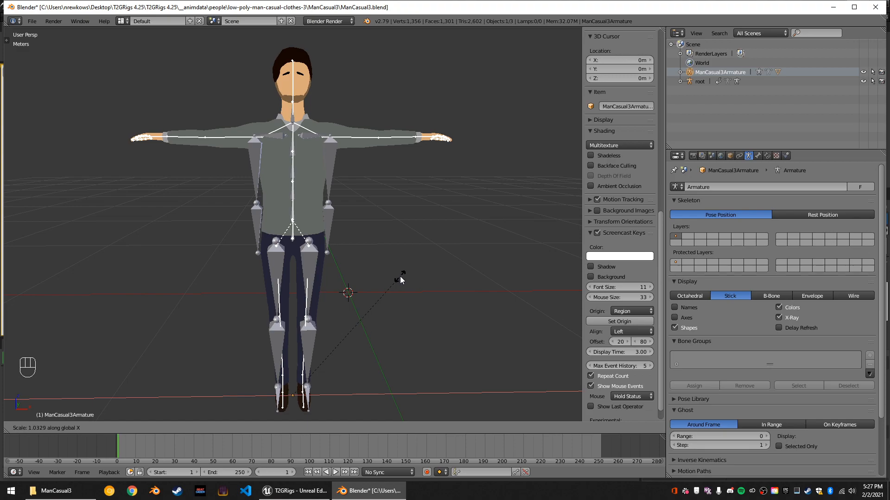
left_click(400, 277)
scroll(388, 200, "up", 1)
mouse_move(387, 200)
middle_mouse_down()
mouse_move(380, 230)
mouse_move(382, 216)
middle_mouse_up()
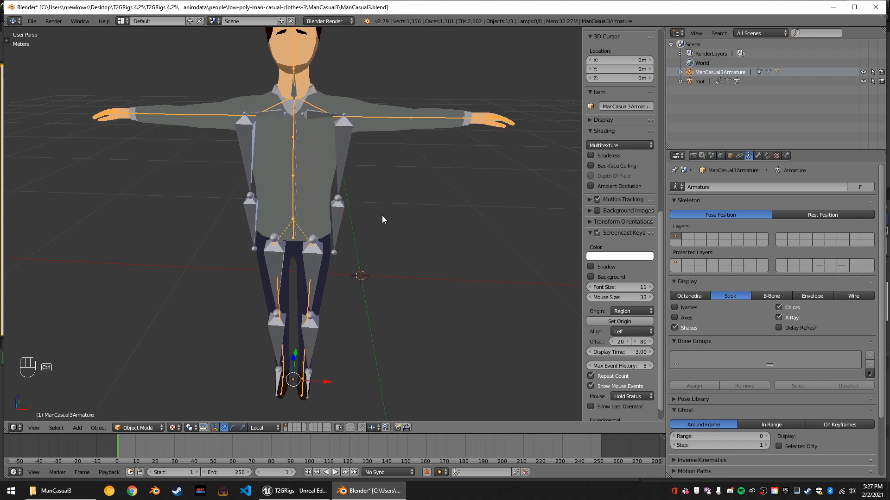
key("ctrl+z")
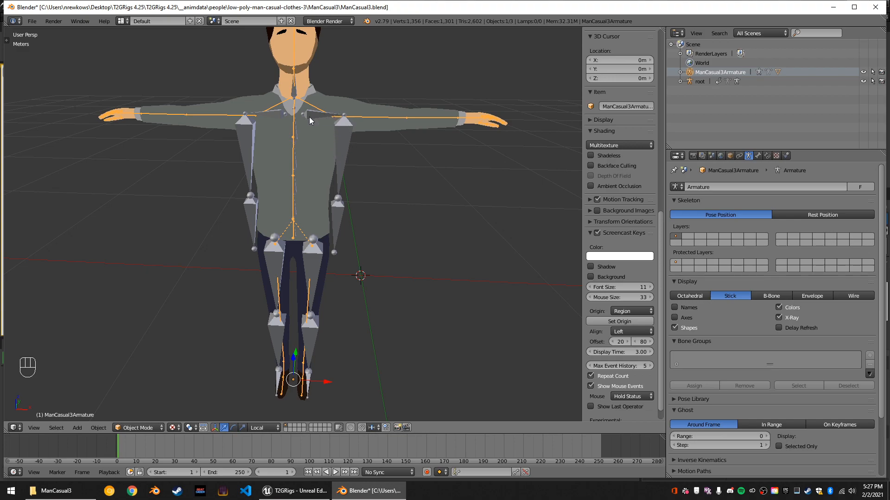
Return ManCasual3Armature to Pose Mode and try rotating the UpperArm.L bone about its local Y axis.
left_click(138, 428)
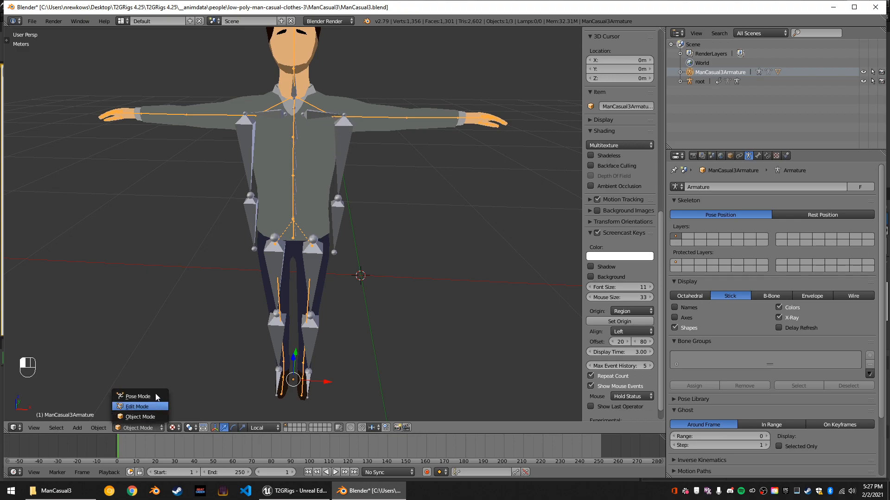
left_click(138, 396)
left_click_drag(369, 120, 374, 126)
key("ctrl+z")
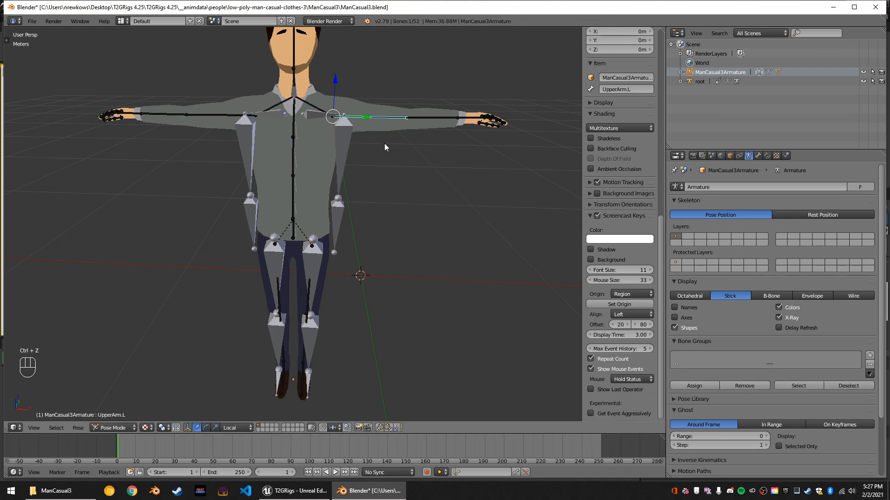
key("g")
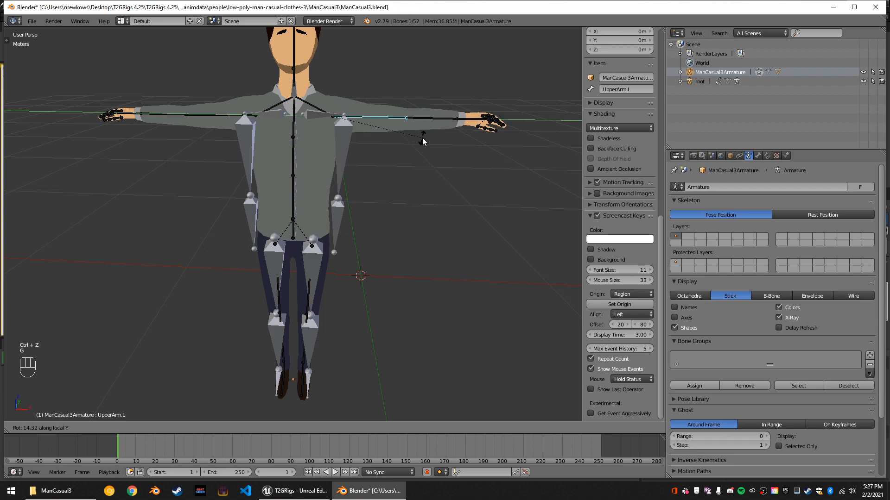
right_click(421, 139)
Try rotating the UpperArm.L bone freely and about the global Y axis.
mouse_move(406, 151)
middle_mouse_down()
mouse_move(381, 169)
mouse_move(412, 160)
mouse_move(417, 148)
middle_mouse_up()
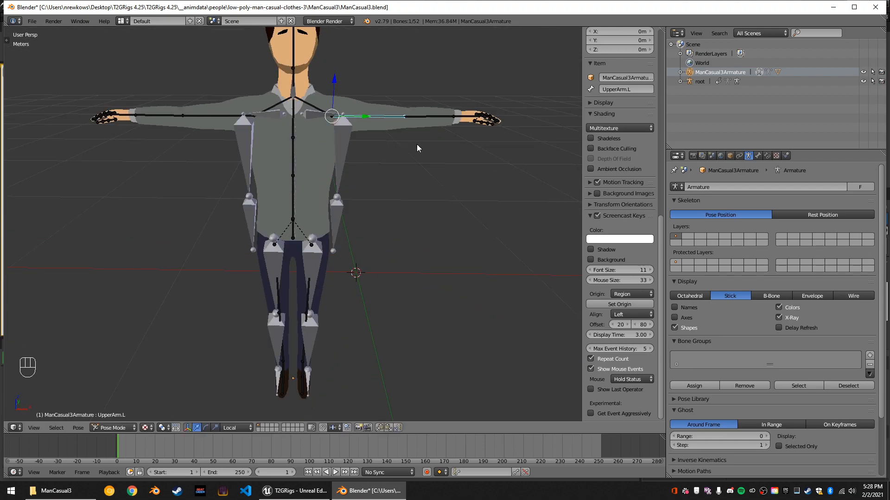
key("r")
right_click(407, 207)
key("r")
key("y")
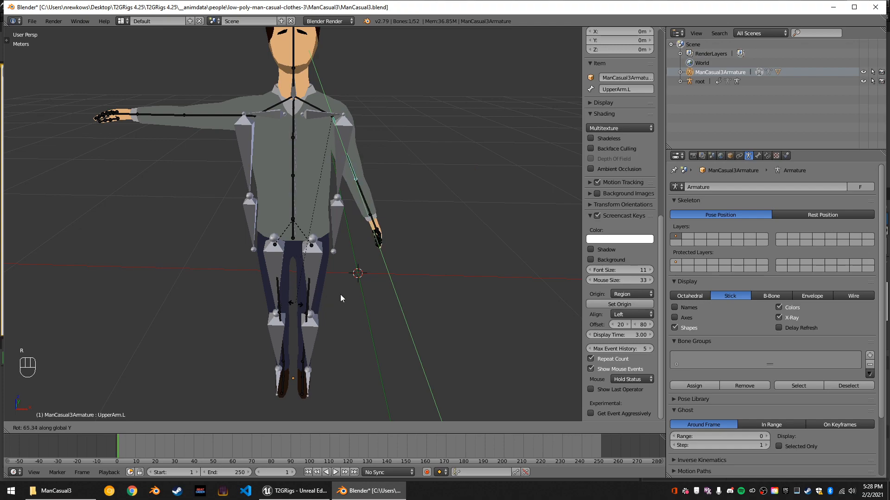
right_click(409, 241)
Select the Shoulder.L bone and try to move it.
right_click(323, 110)
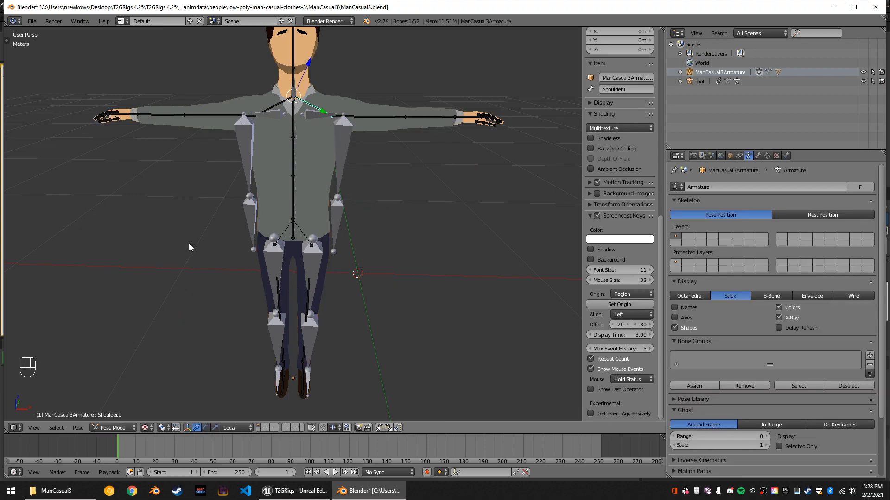
middle_click_drag(204, 238, 195, 238)
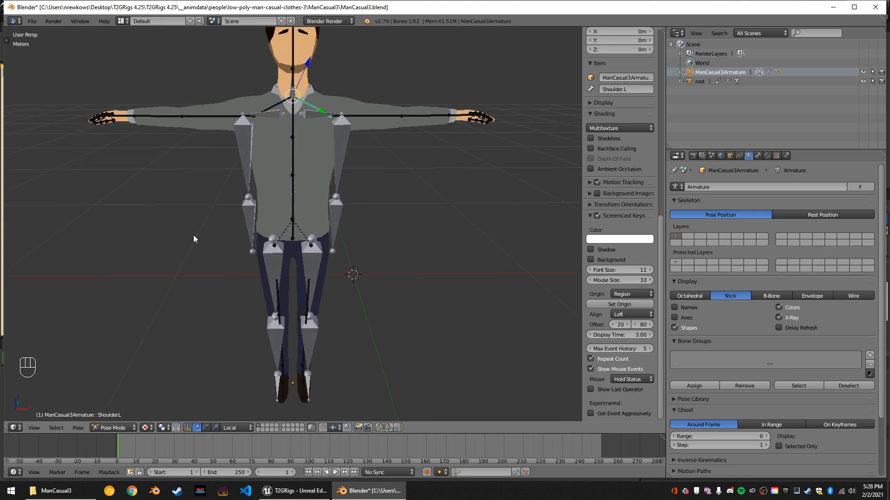
key("g")
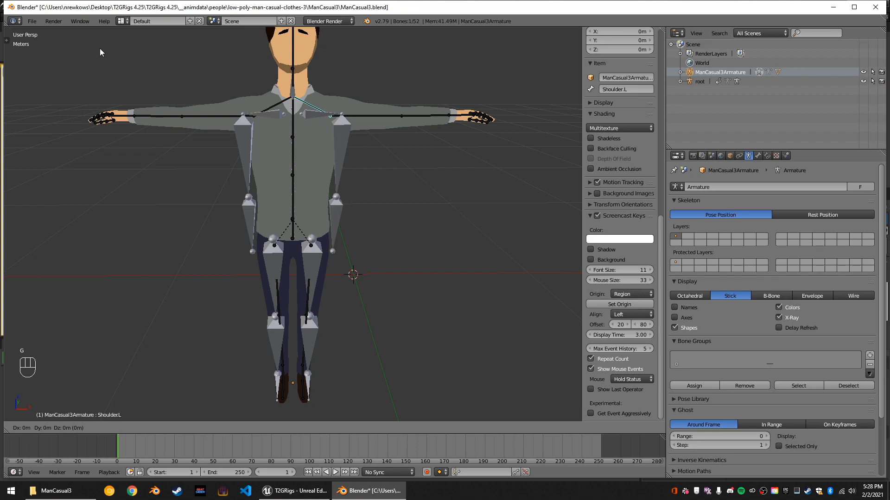
right_click(18, 51)
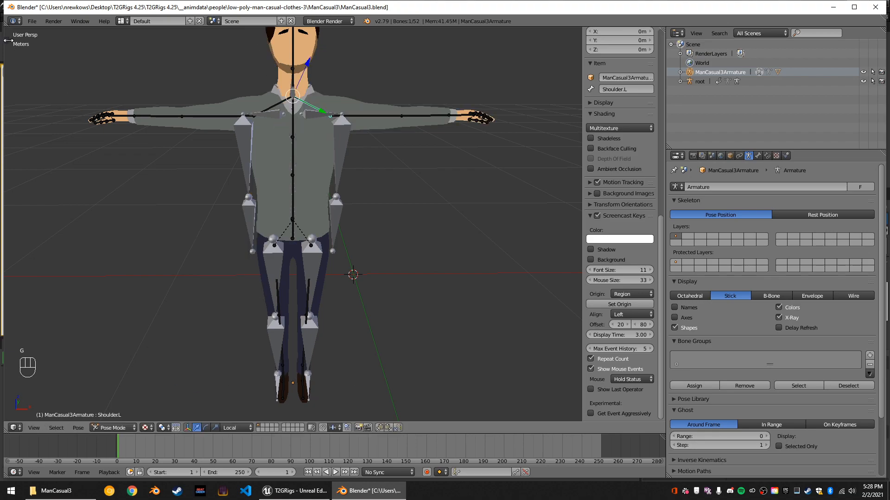
Show the viewport's tool shelf, look through its Options and Grease Pencil tools, and return to the pose tools.
left_click(8, 40)
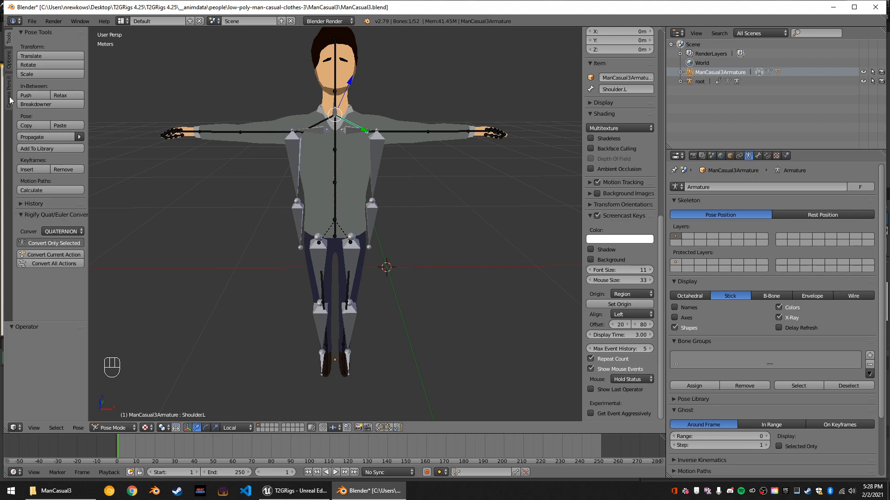
left_click(9, 71)
left_click(11, 82)
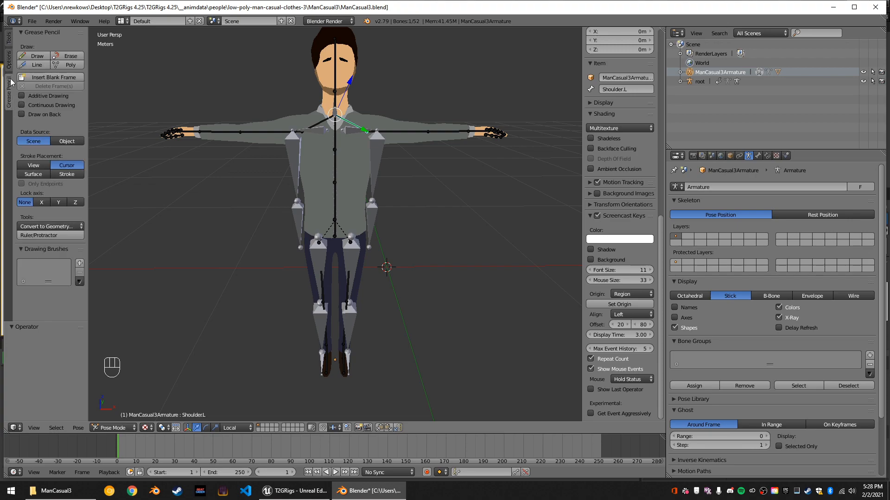
left_click(9, 39)
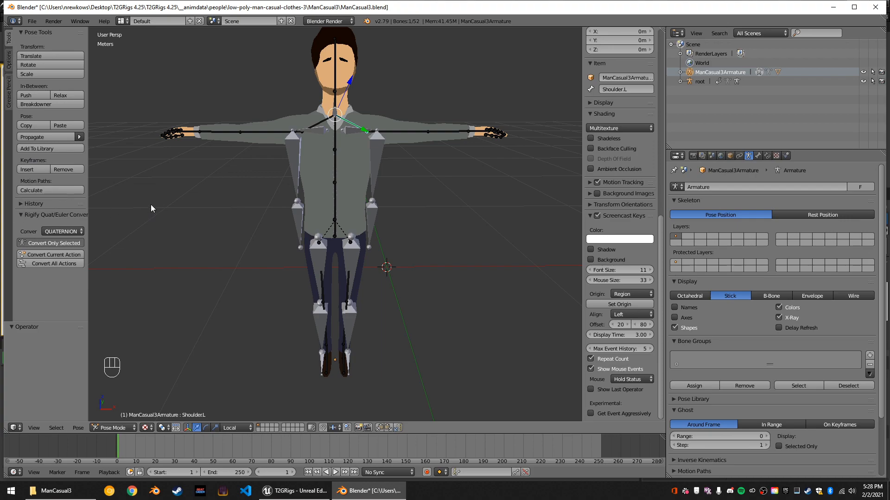
Examine how the Shoulder.L bone lines up with the imported skeleton's shoulder from several angles and close up.
scroll(308, 219, "down", 3)
middle_click_drag(290, 224, 396, 202)
middle_click_drag(366, 267, 360, 246)
scroll(363, 220, "up", 6)
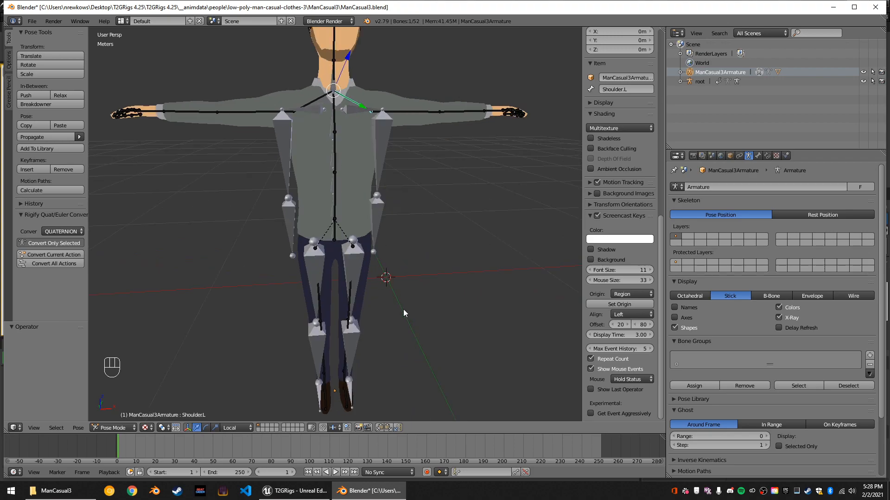
scroll(368, 176, "down", 3)
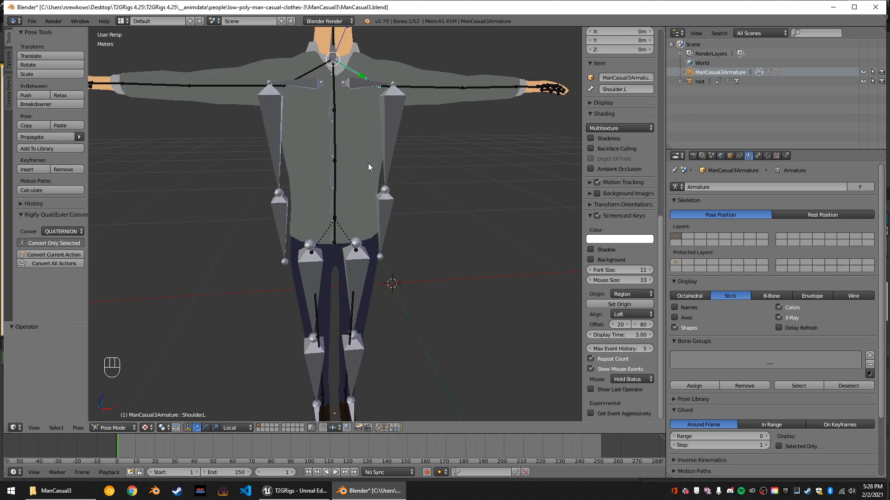
middle_click_drag(341, 163, 354, 177)
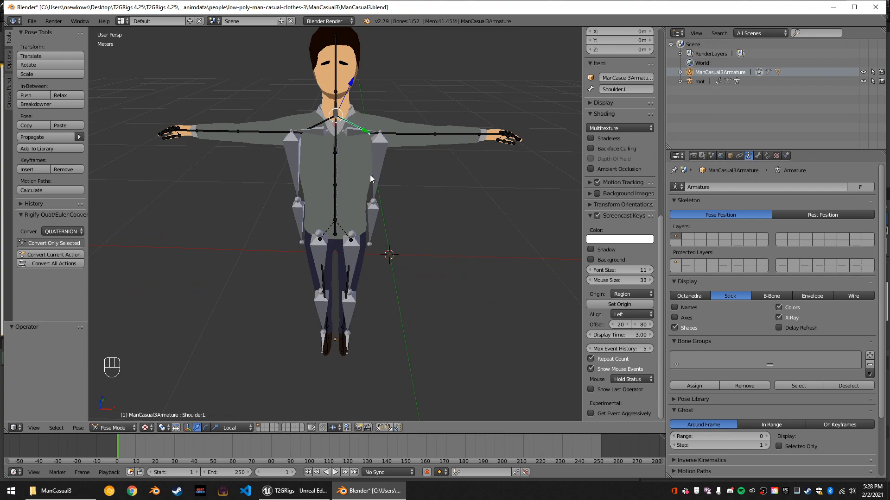
scroll(369, 174, "up", 1)
key("KP_Decimal")
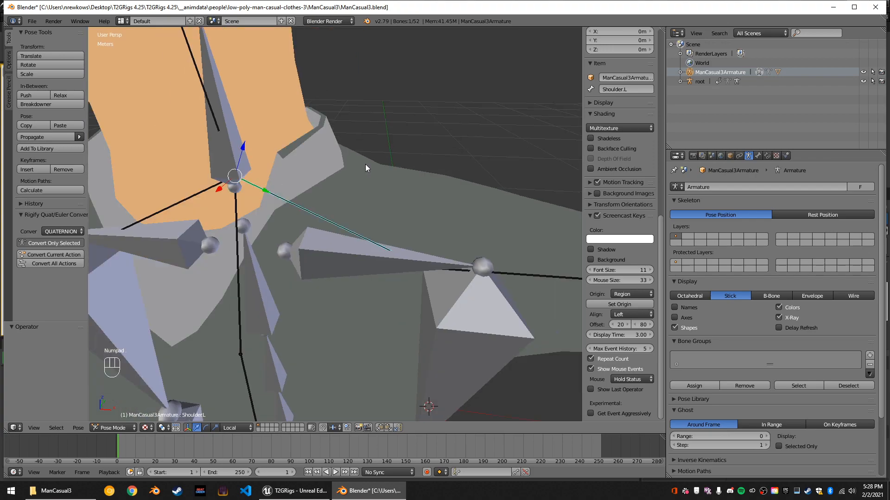
scroll(408, 204, "down", 4)
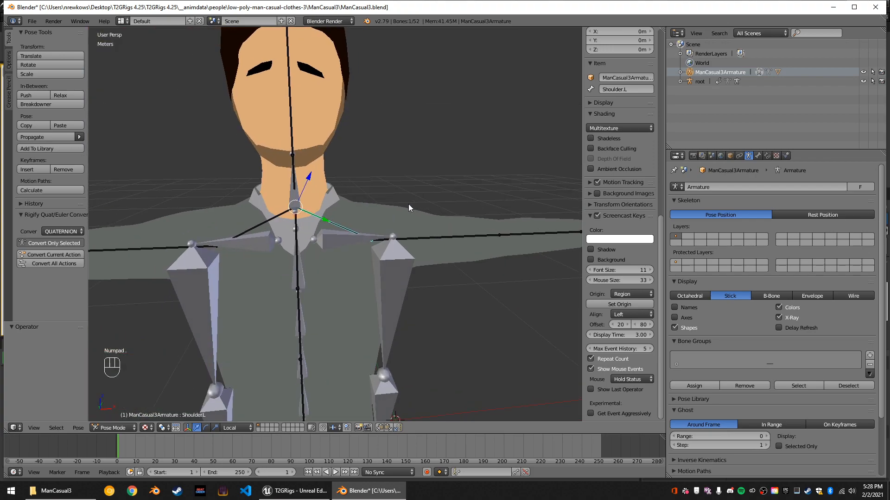
Rotate the Shoulder.L bone 6.63° about its local X axis.
key("r")
key("x")
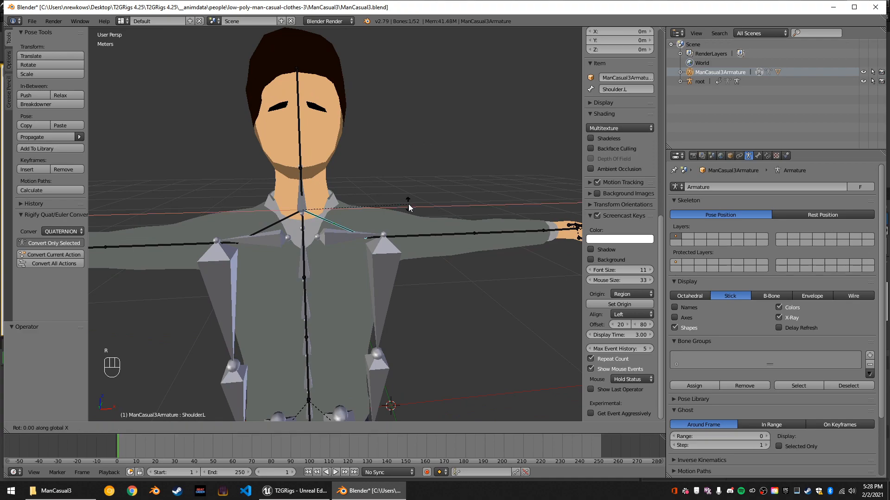
key("x")
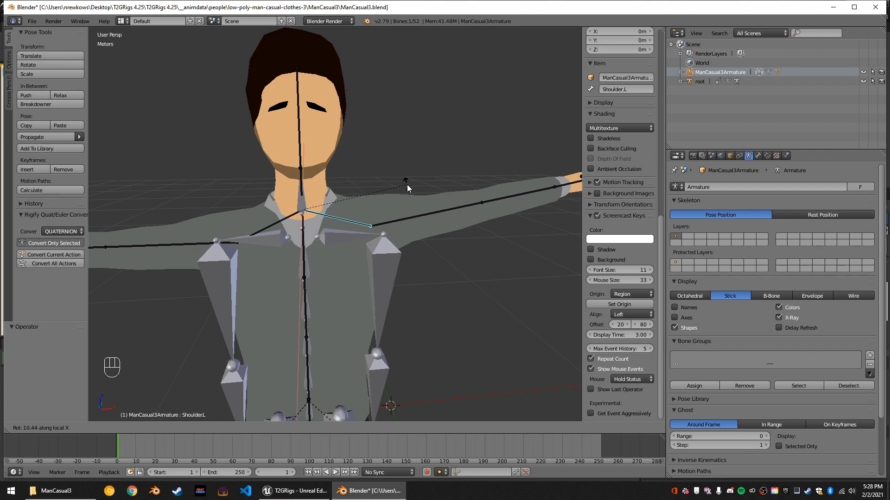
left_click(406, 192)
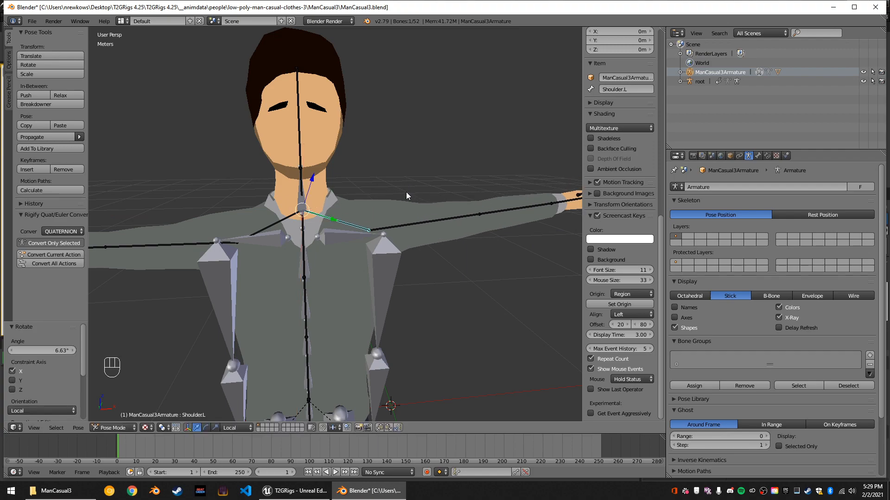
Try scaling the Shoulder.L bone by about 1.27 along its local Y axis, and undo both the scaling and the rotation.
key("s")
key("y")
key("y")
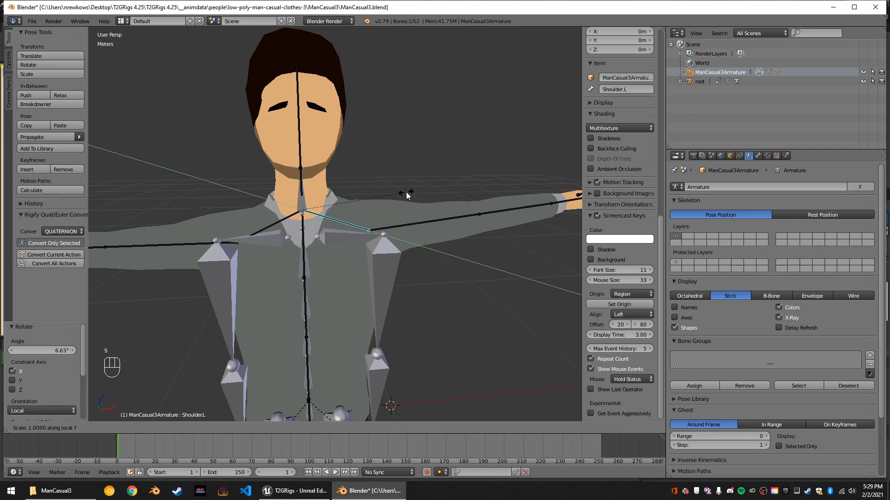
left_click(435, 210)
middle_click_drag(427, 241, 407, 232)
key("ctrl+z")
key("ctrl+z")
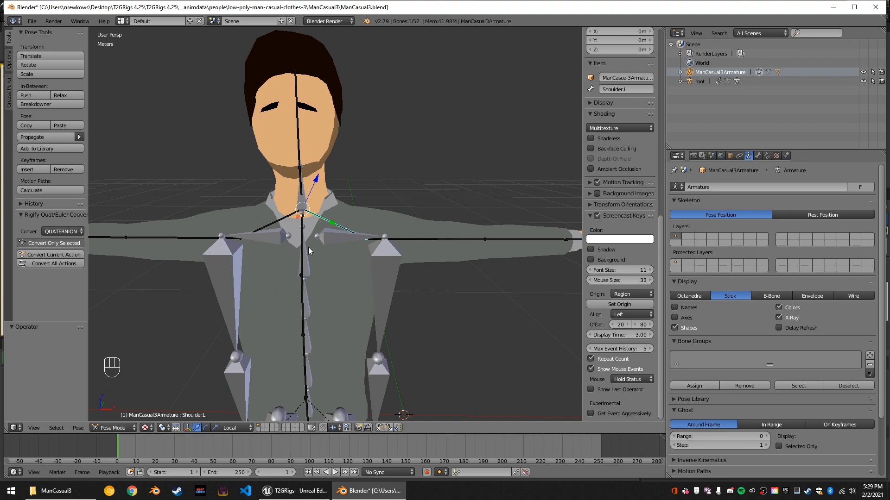
Rotate the Shoulder.L bone 8° about its local X axis.
key("r")
key("x")
key("x")
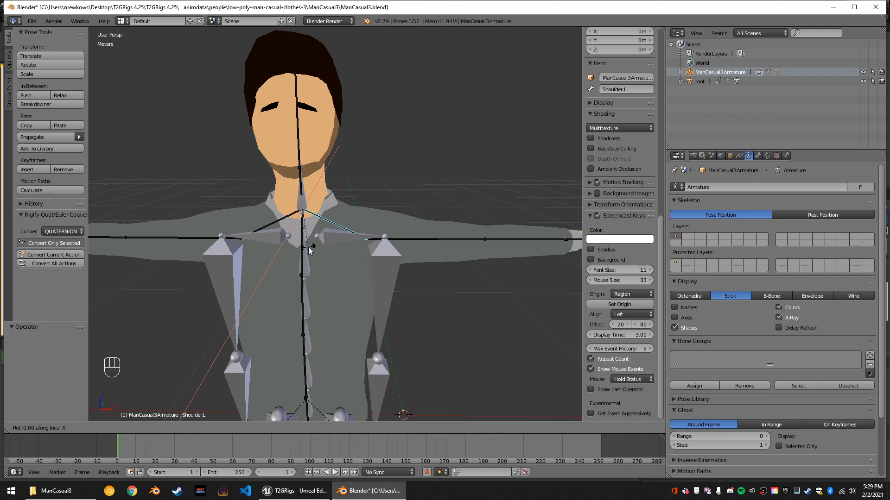
key("1")
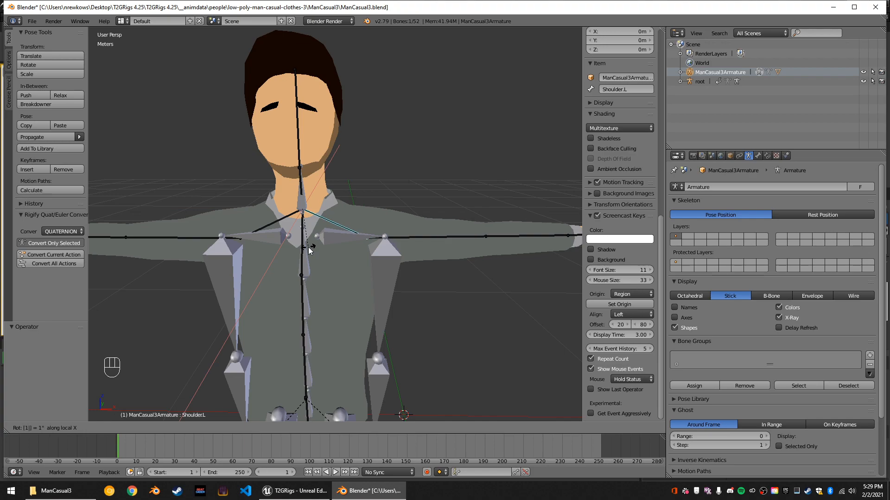
key("BackSpace")
key("5")
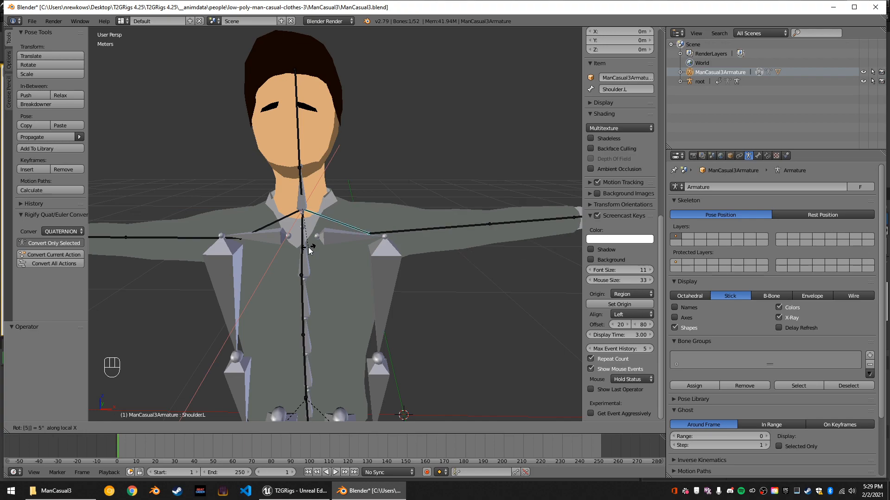
key("BackSpace")
key("1")
key("0")
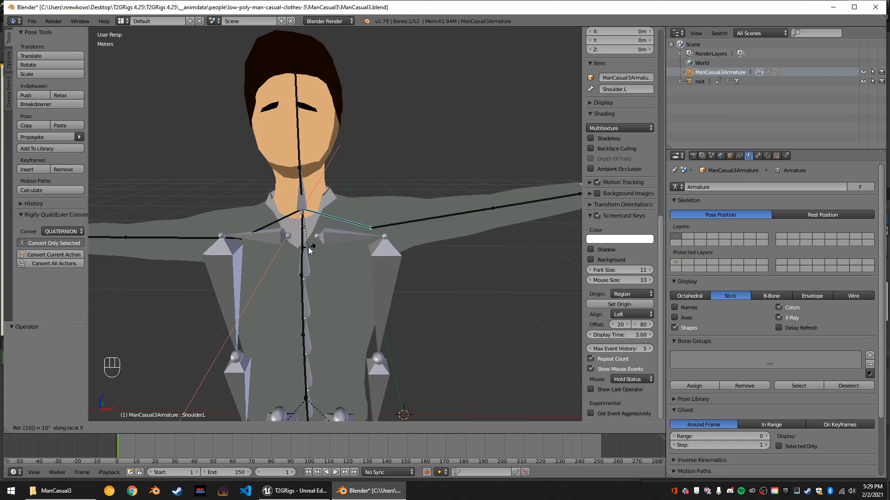
key("BackSpace")
key("BackSpace")
key("8")
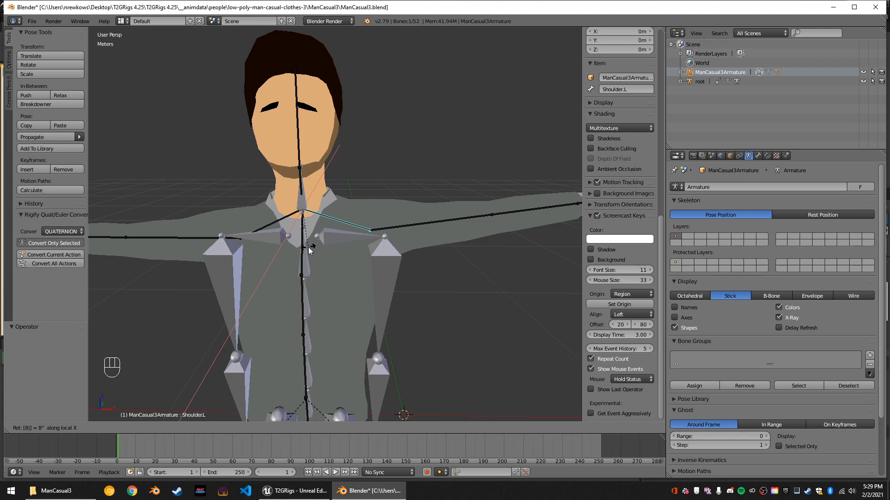
key("Return")
Rotate the Shoulder.R bone 8° about its local X axis.
right_click(287, 222)
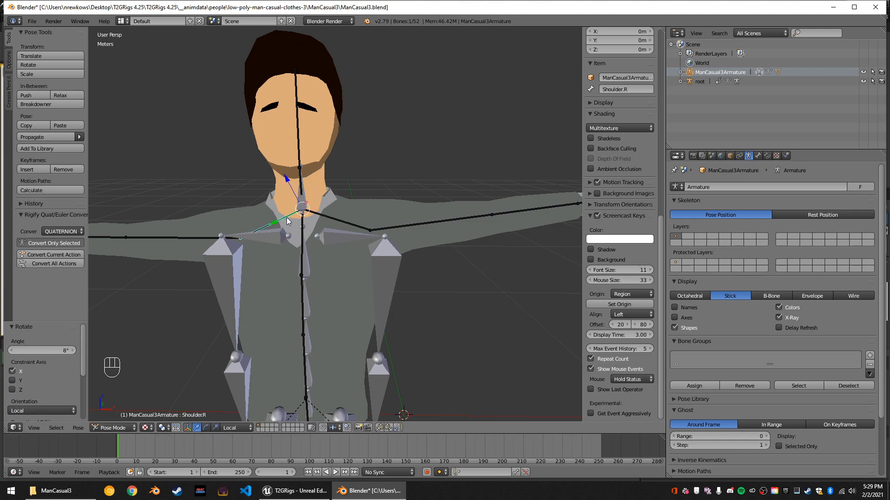
key("r")
key("x")
key("x")
key("8")
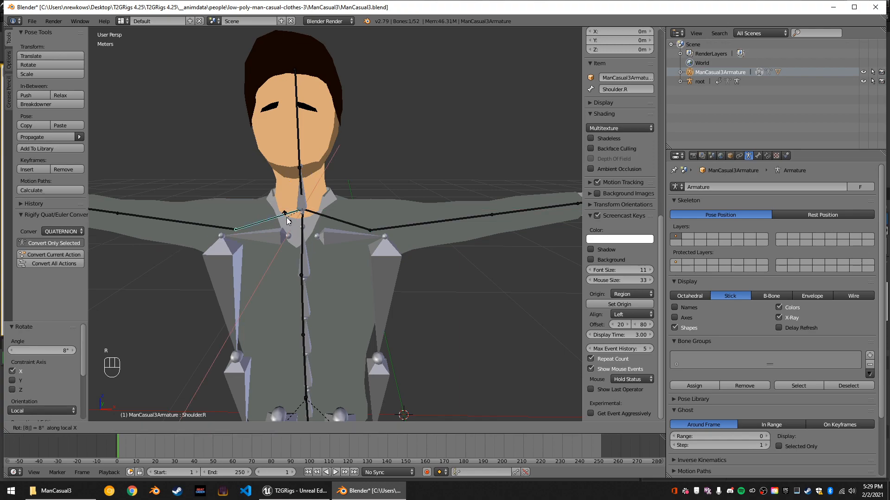
key("Return")
Scale the Shoulder.L bone by 1.2 along its local Y axis.
right_click(363, 226)
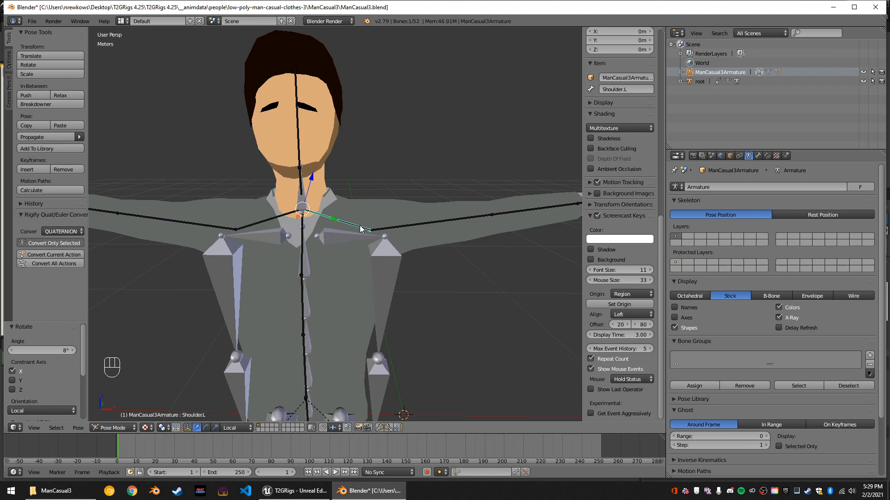
key("s")
key("y")
key("y")
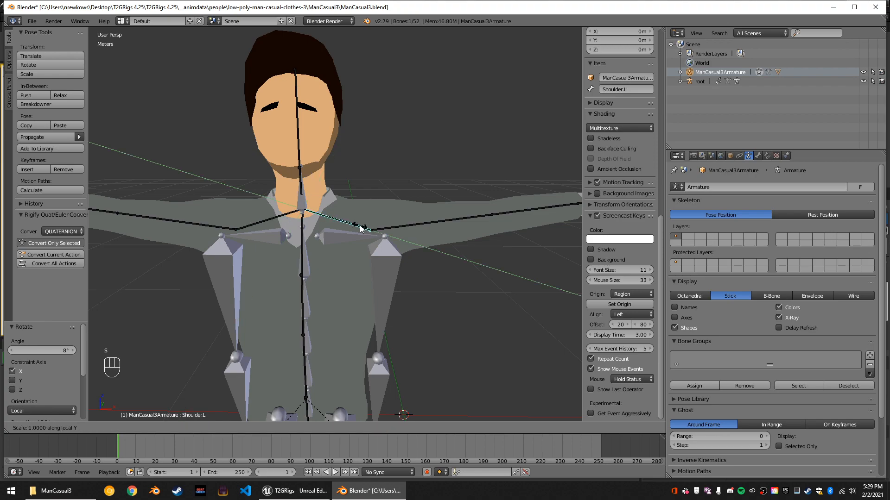
type("1.2")
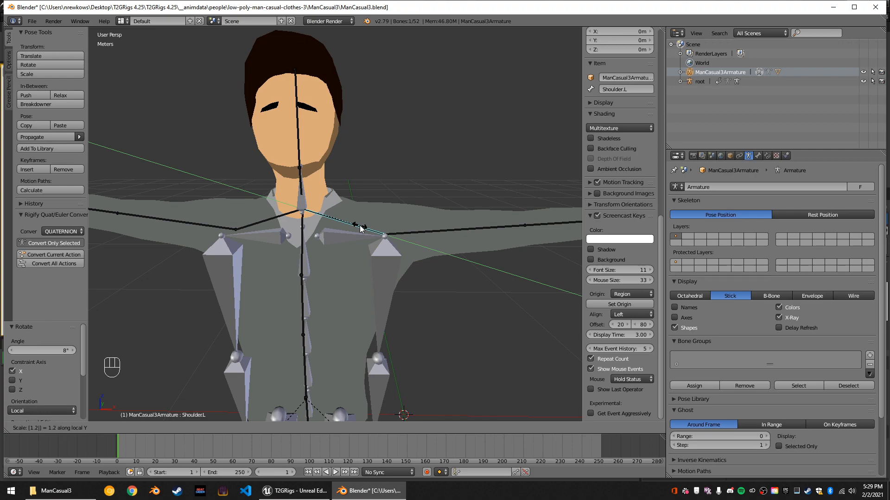
key("Return")
Scale the Shoulder.R bone by 1.2 along its local Y axis.
right_click(264, 226)
key("s")
key("y")
key("y")
type("1.2")
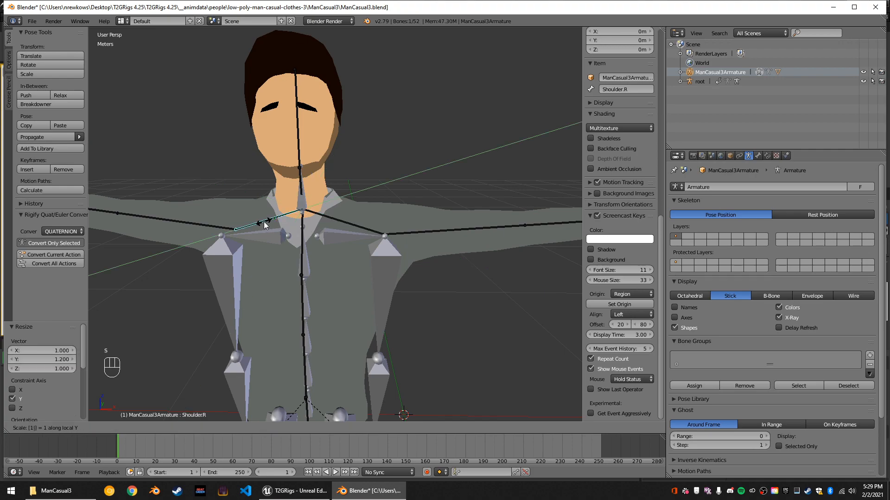
key("Return")
Select the UpperArm.L bone of the casual man's armature.
right_click(443, 232)
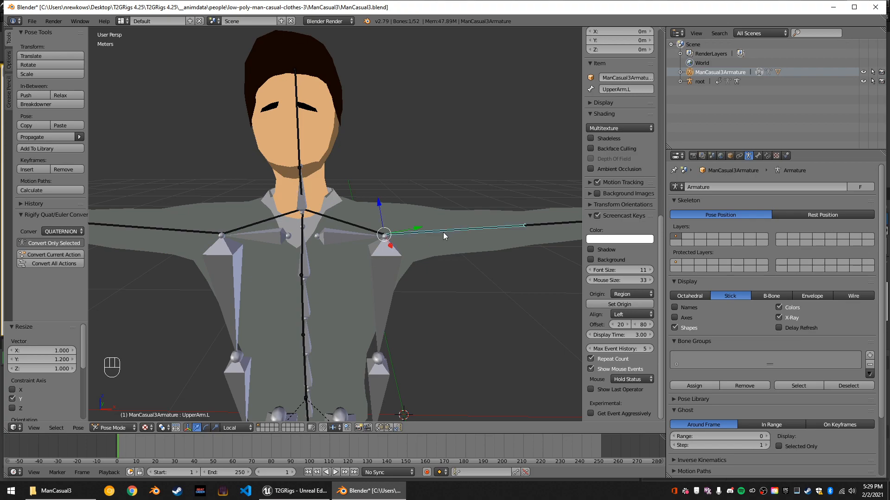
scroll(443, 232, "down", 1)
mouse_move(432, 357)
middle_mouse_down()
mouse_move(406, 352)
mouse_move(421, 351)
middle_mouse_up()
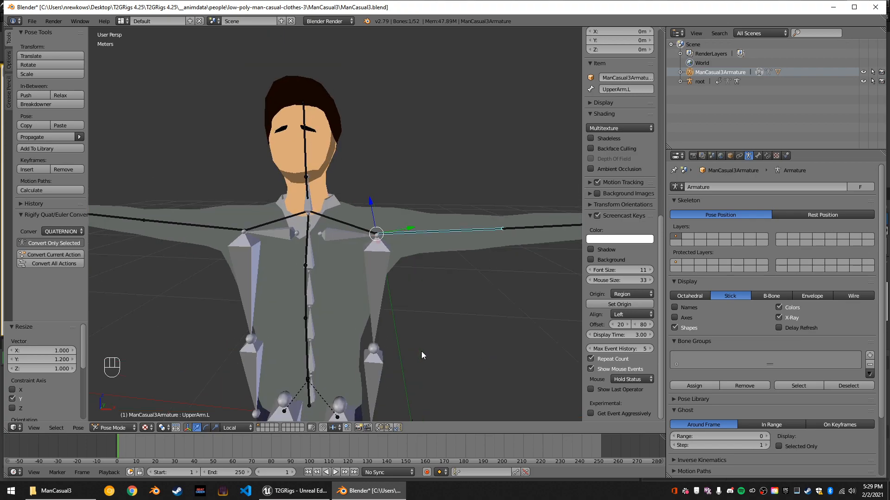
key("r")
key("y")
key("y")
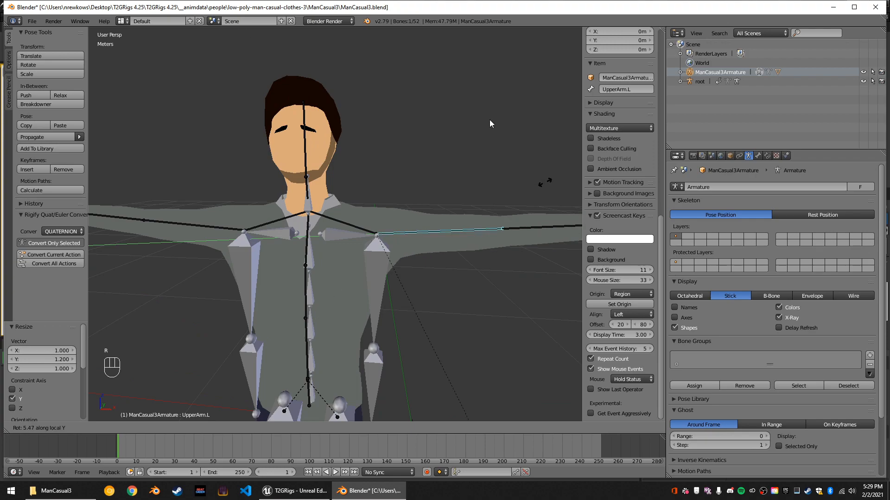
right_click(488, 132)
Rotate the UpperArm.L bone about -100° around its local X axis so the left arm hangs down beside the imported skeleton's arm.
scroll(485, 148, "down", 4)
key("r")
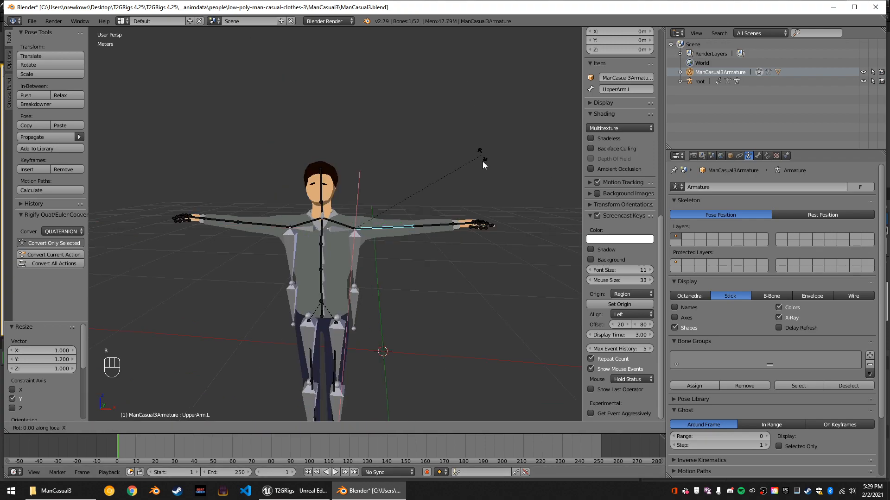
key("x")
key("x")
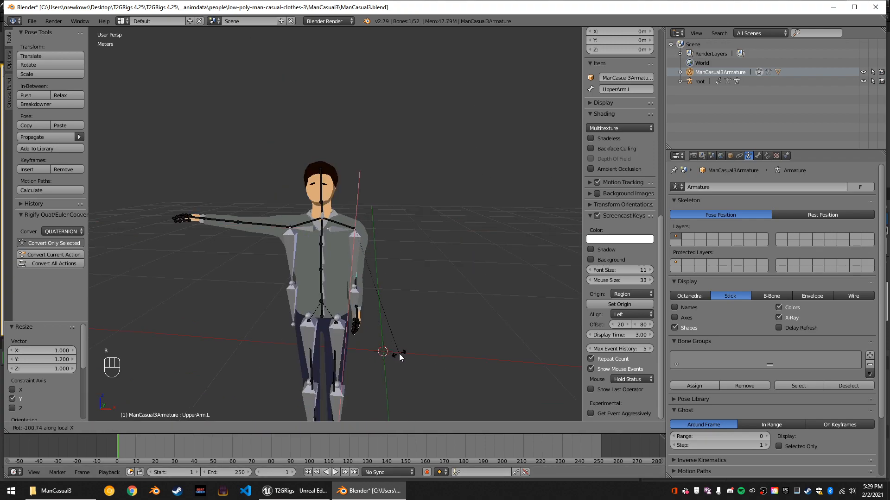
left_click(400, 354)
middle_click_drag(415, 295, 408, 296)
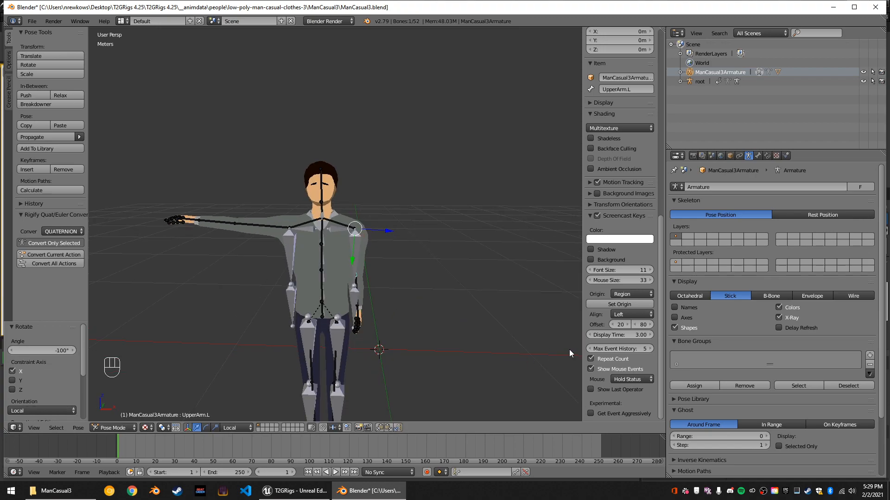
Enable viewport ambient occlusion with strength 1.100 and distance 0.230.
scroll(564, 350, "down", 1)
scroll(623, 324, "up", 6)
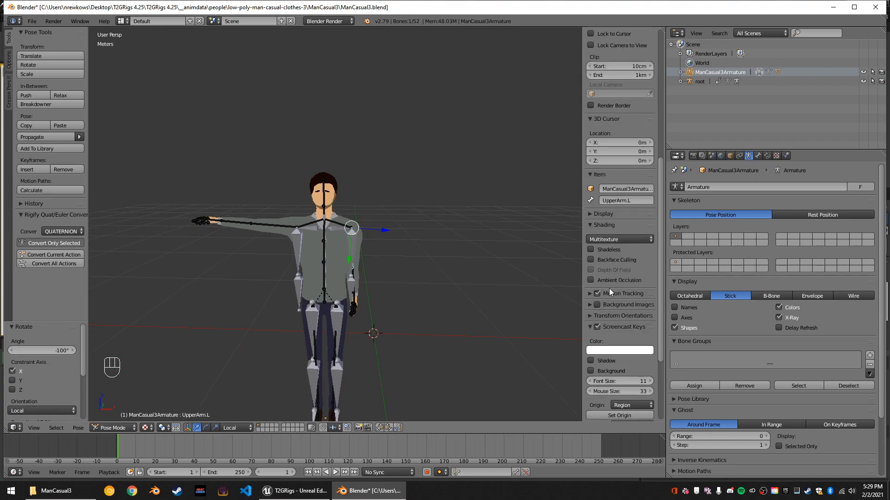
left_click(592, 279)
scroll(438, 307, "up", 5)
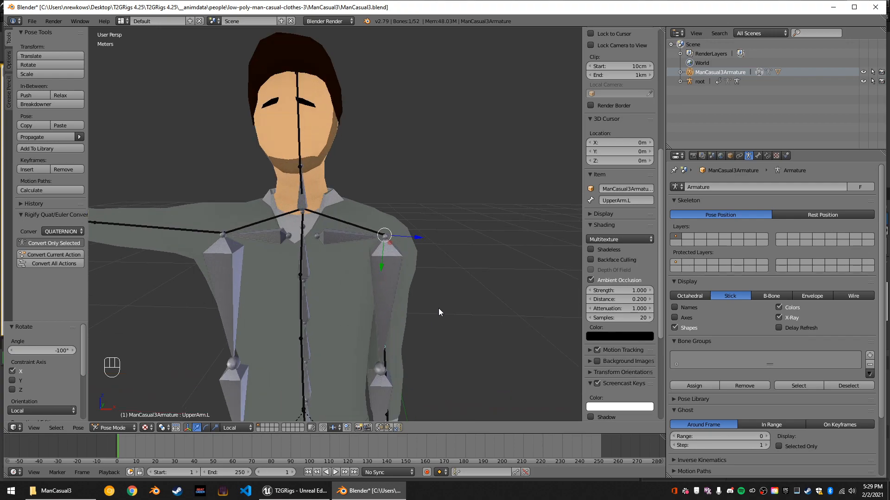
middle_click_drag(438, 308, 463, 329)
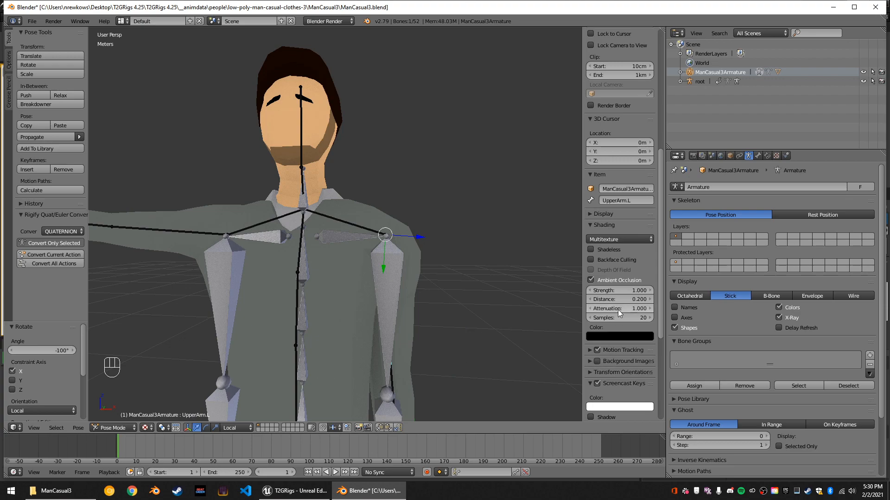
mouse_move(618, 290)
left_mouse_down()
mouse_move(645, 290)
mouse_move(619, 290)
mouse_move(625, 300)
mouse_move(615, 300)
mouse_move(623, 300)
left_mouse_up()
middle_click_drag(519, 250, 463, 269)
middle_click_drag(371, 224, 393, 271)
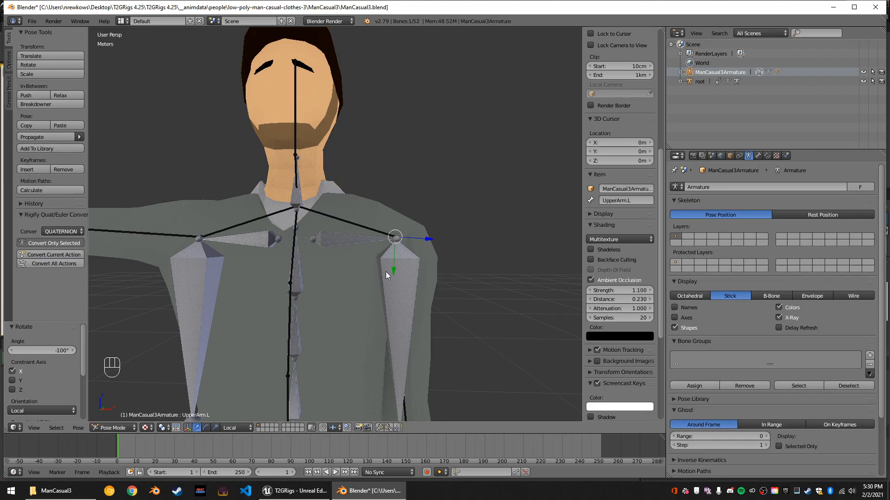
Select the imported root armature and display its bones as B-Bone.
right_click(332, 253)
right_click(325, 246)
right_click(325, 246)
right_click(325, 246)
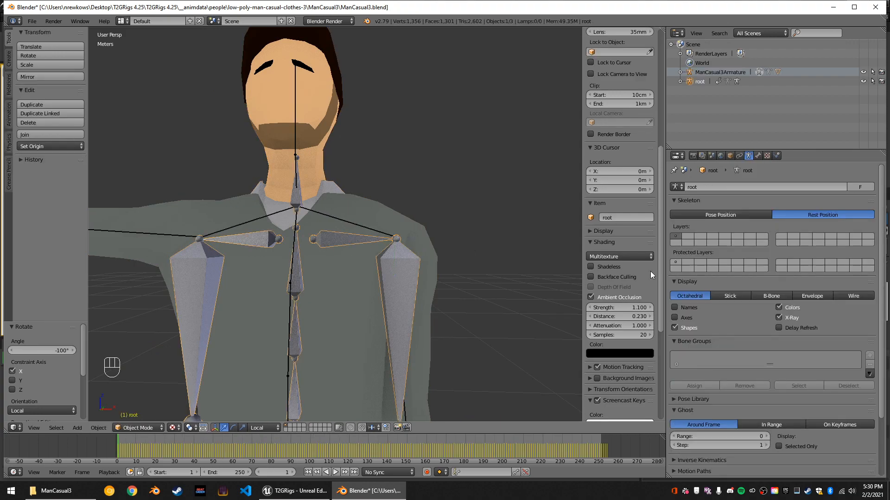
left_click(777, 296)
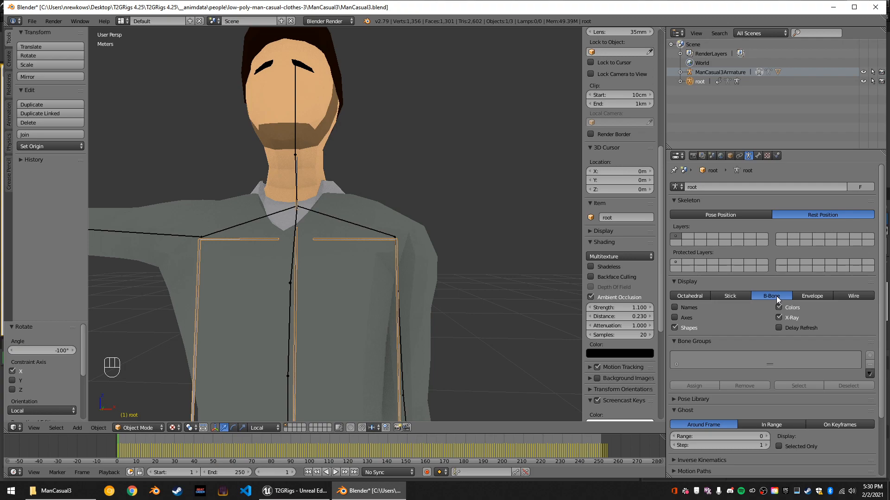
scroll(484, 273, "down", 7)
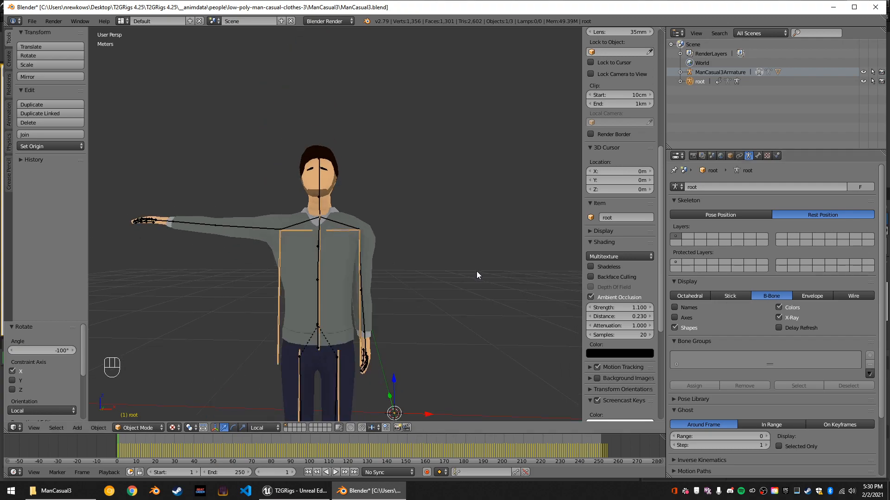
scroll(482, 274, "up", 2)
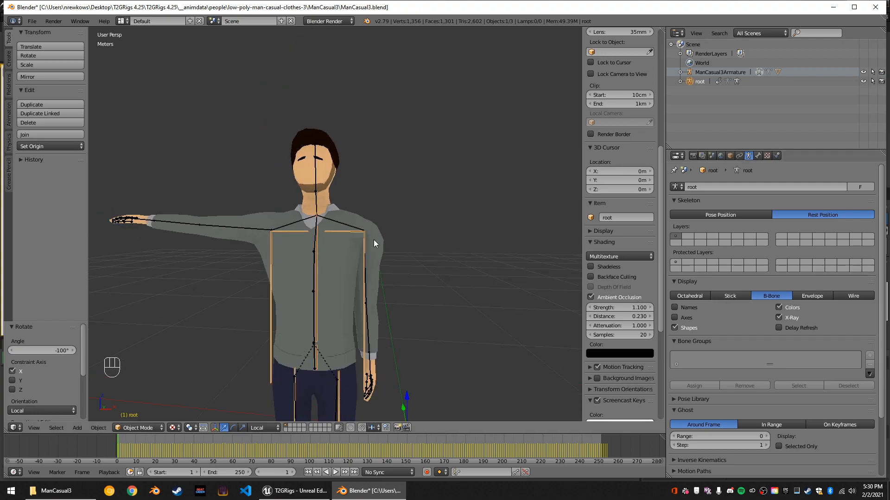
Try scaling the Shoulder.L bone by about 1.4 along its local Y axis, and cancel the scaling.
right_click(351, 224)
scroll(389, 263, "up", 2)
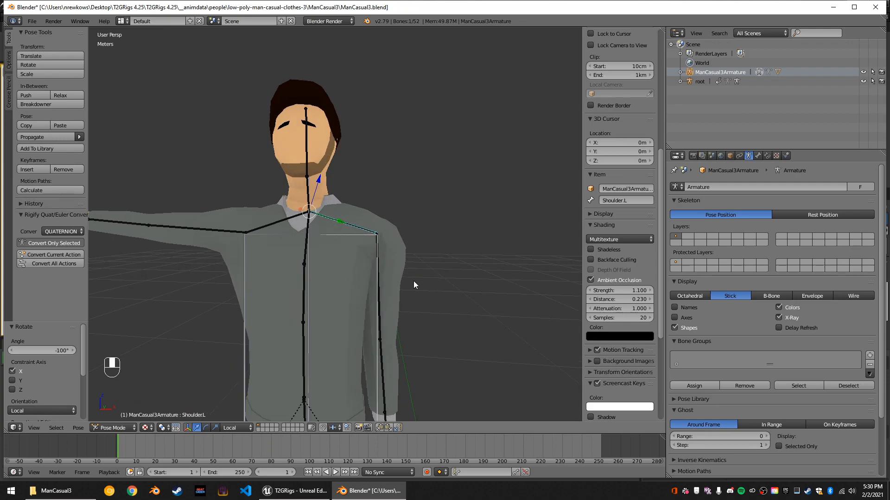
scroll(414, 285, "down", 2)
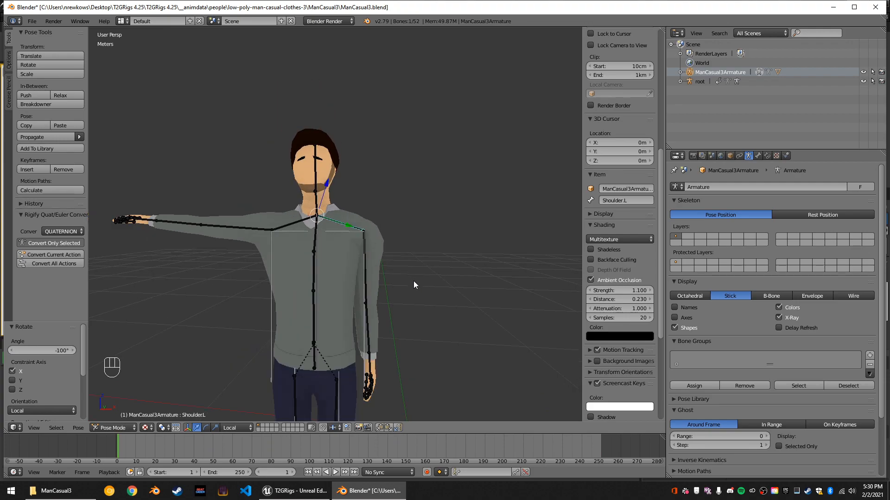
middle_click_drag(414, 280, 414, 281)
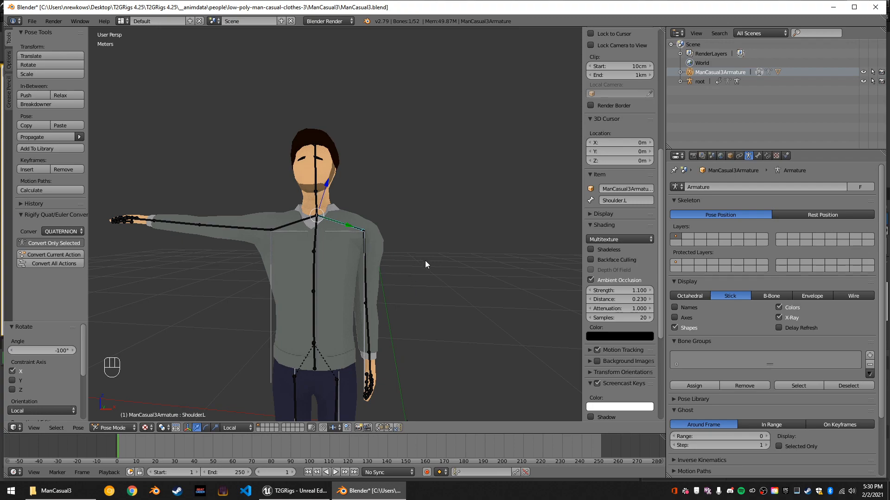
key("s")
key("y")
key("y")
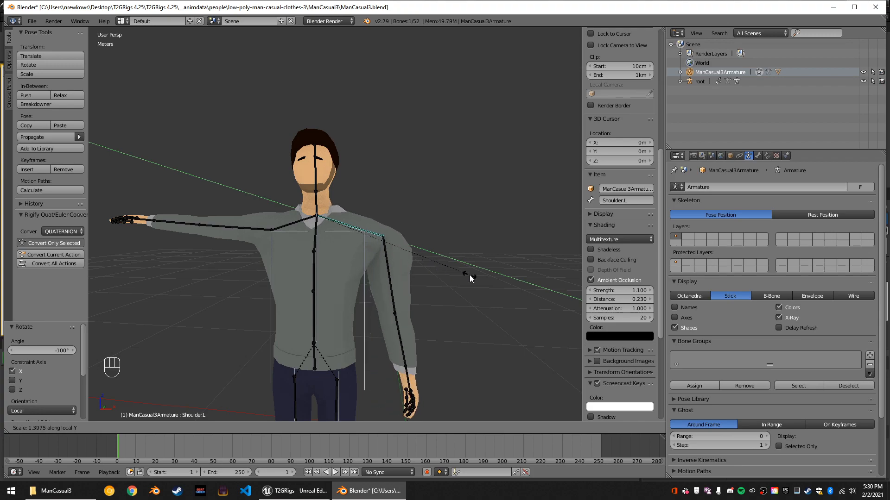
key("Escape")
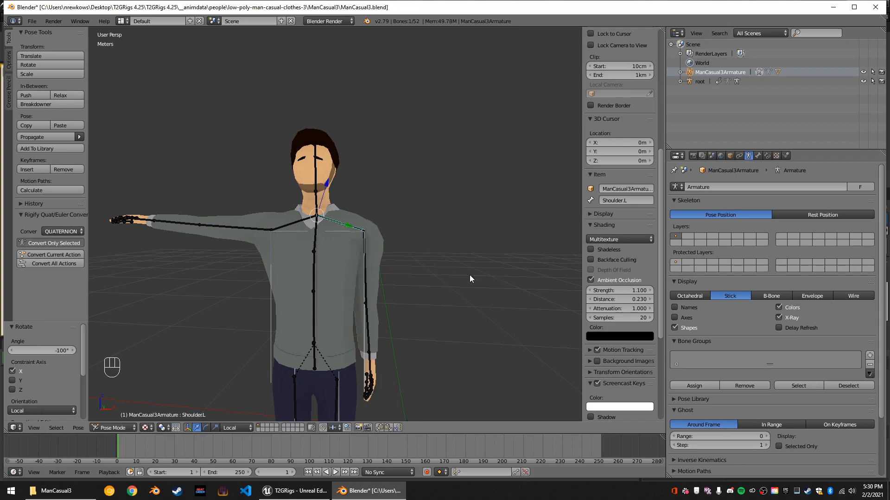
Select the UpperArm.L bone and try scaling it along local Y and with the global Y axis locked, and cancel the scaling.
right_click(362, 242)
key("ctrl+z")
middle_click_drag(391, 254, 324, 309)
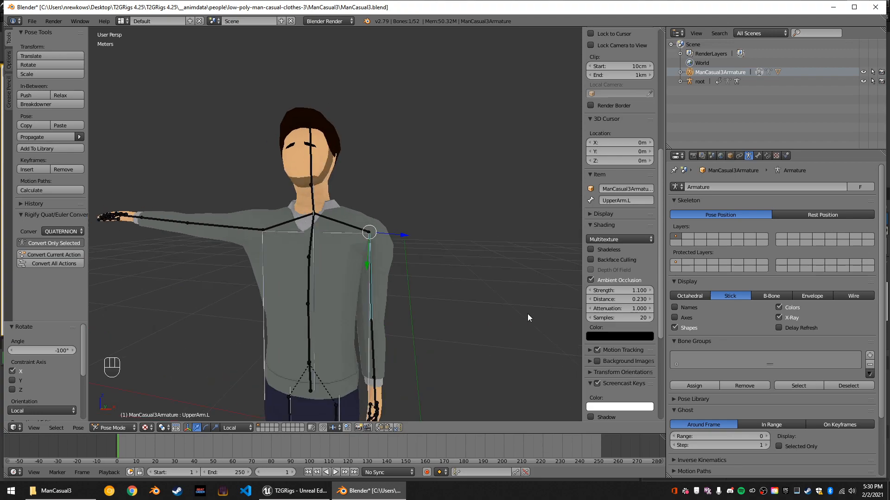
key("s")
key("y")
key("y")
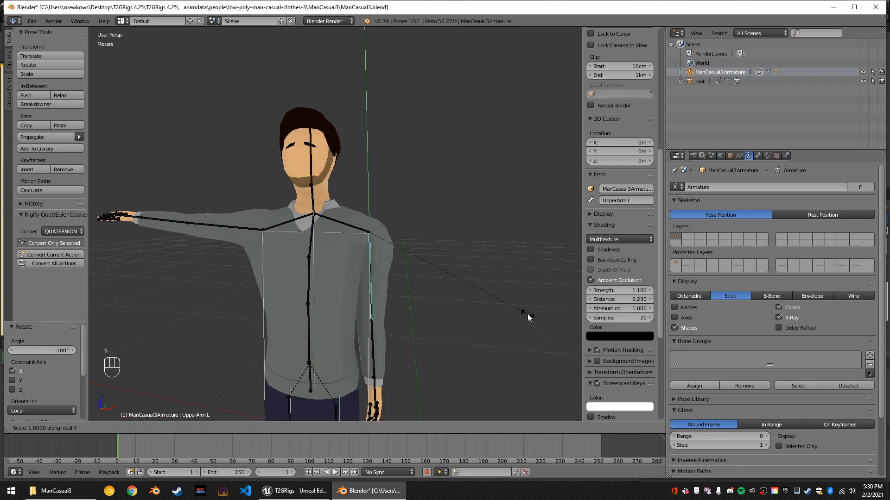
key("y")
key("shift+y")
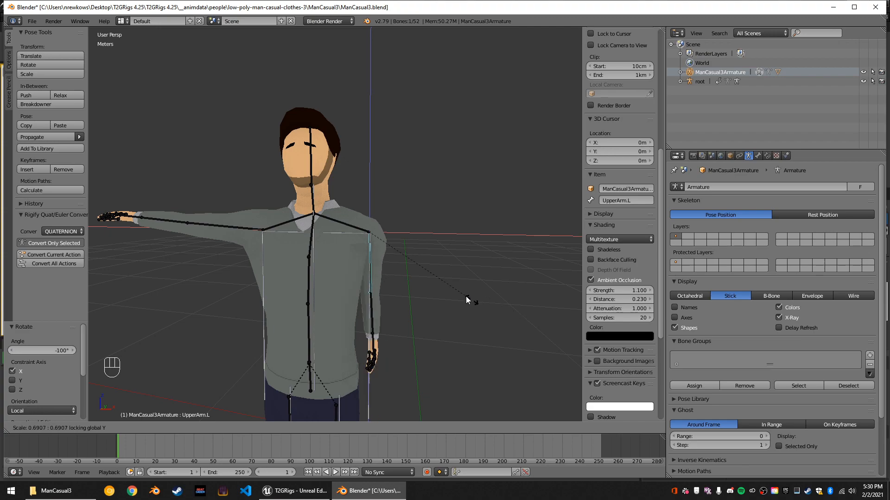
left_click(459, 291)
middle_click_drag(520, 238, 496, 240)
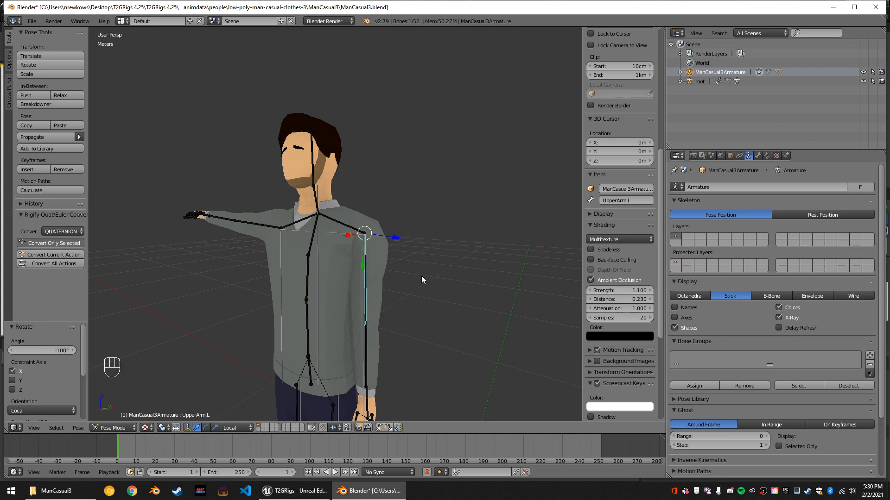
middle_click_drag(406, 282, 419, 287)
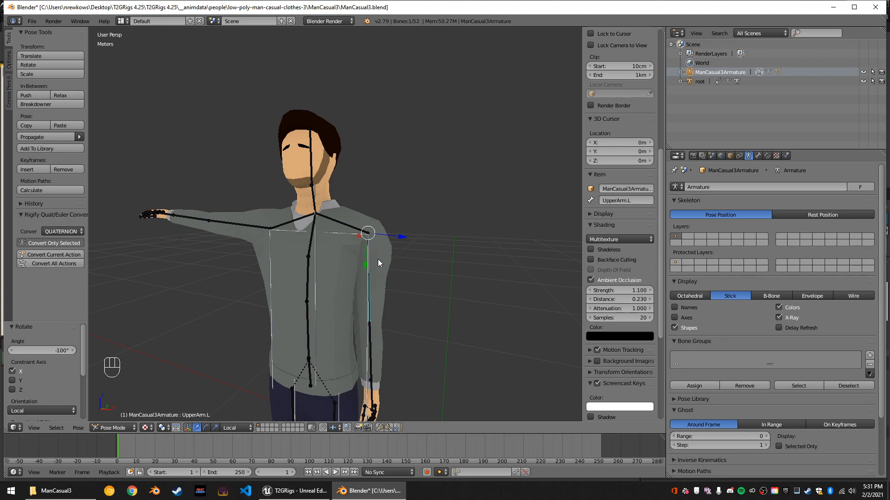
key("shift+y")
key("s")
key("shift+y")
key("shift+y")
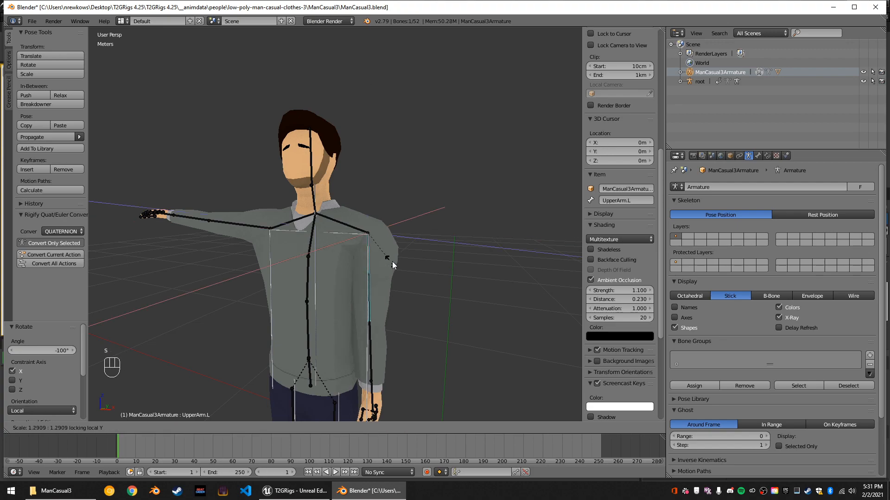
right_click(371, 250)
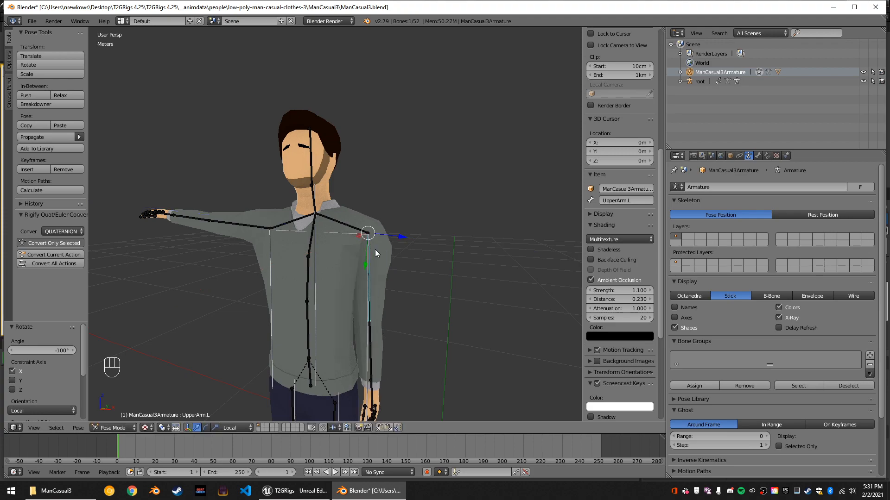
Scale the UpperArm.L bone by 0.6 with its local Y axis locked.
key("s")
key("shift+y")
key("shift+y")
type("0.75")
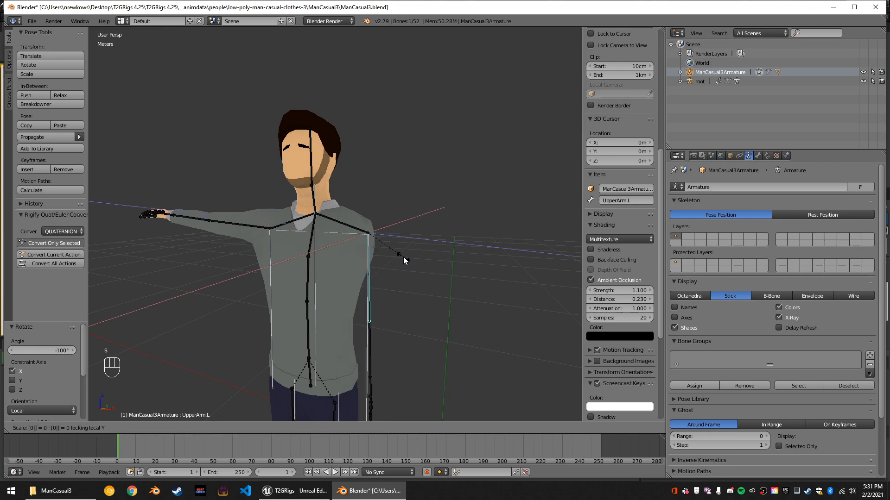
key("BackSpace")
key("BackSpace")
key("BackSpace")
type(".6")
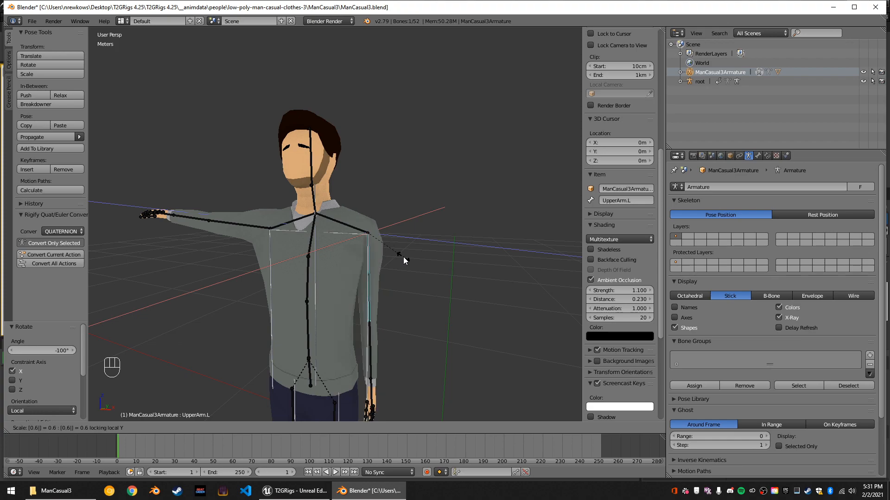
key("Return")
mouse_move(324, 308)
middle_mouse_down()
mouse_move(243, 314)
mouse_move(347, 308)
mouse_move(298, 308)
mouse_move(336, 308)
mouse_move(312, 308)
middle_mouse_up()
mouse_move(396, 269)
middle_mouse_down()
mouse_move(362, 300)
mouse_move(433, 264)
mouse_move(385, 272)
mouse_move(395, 271)
middle_mouse_up()
scroll(362, 299, "up", 4)
scroll(433, 264, "down", 4)
Put the ManCasual3 mesh in Edit Mode and enable its Armature modifier for edit mode and on the editing cage.
right_click(342, 270)
key("Tab")
key("Tab")
key("Tab")
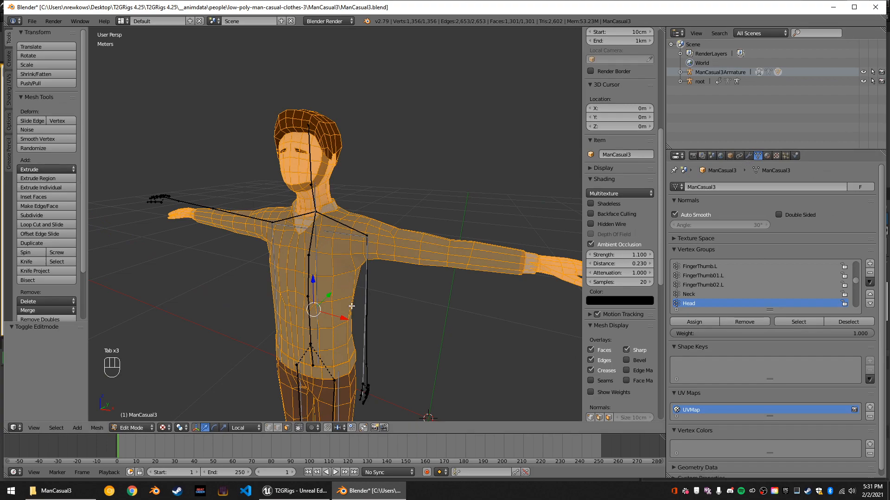
left_click(742, 156)
left_click(749, 156)
left_click(757, 156)
middle_click_drag(539, 269, 482, 267)
left_click(744, 155)
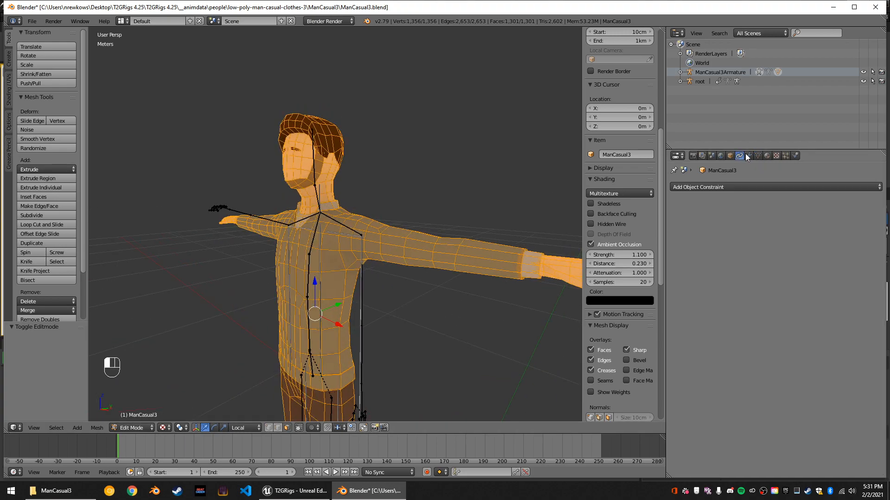
left_click(748, 156)
left_click(822, 200)
left_click(835, 200)
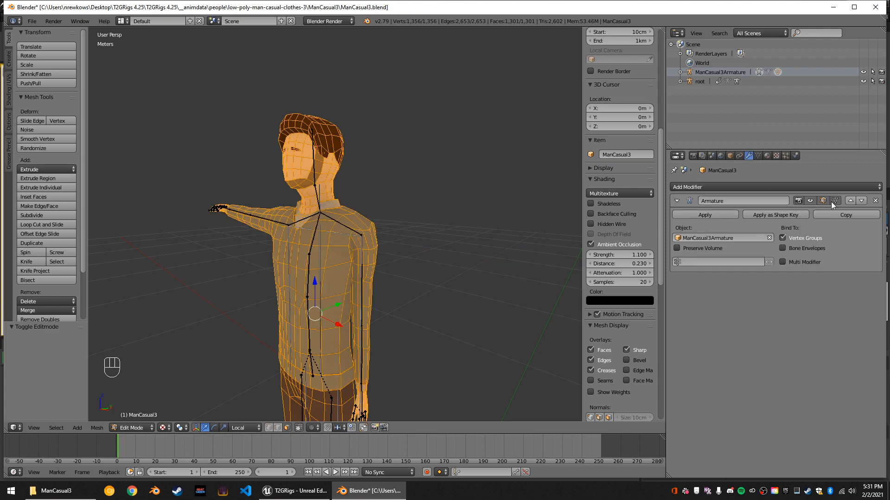
Turn off limiting the mesh selection to visible geometry, and leave Edit Mode.
middle_click_drag(277, 332, 357, 322)
left_click(297, 429)
middle_click_drag(323, 311, 268, 315)
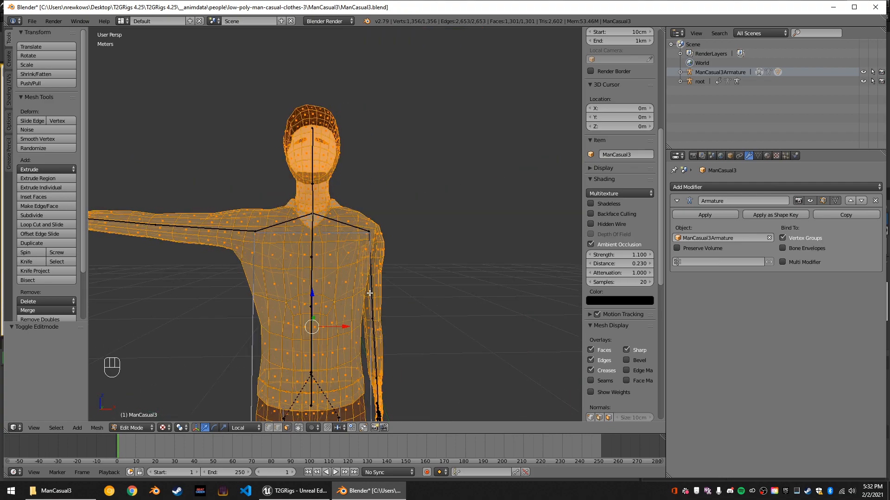
key("Tab")
Select the UpperArm.L bone and set its quaternion rotation W, X, Y and Z values to 0.
right_click(369, 238)
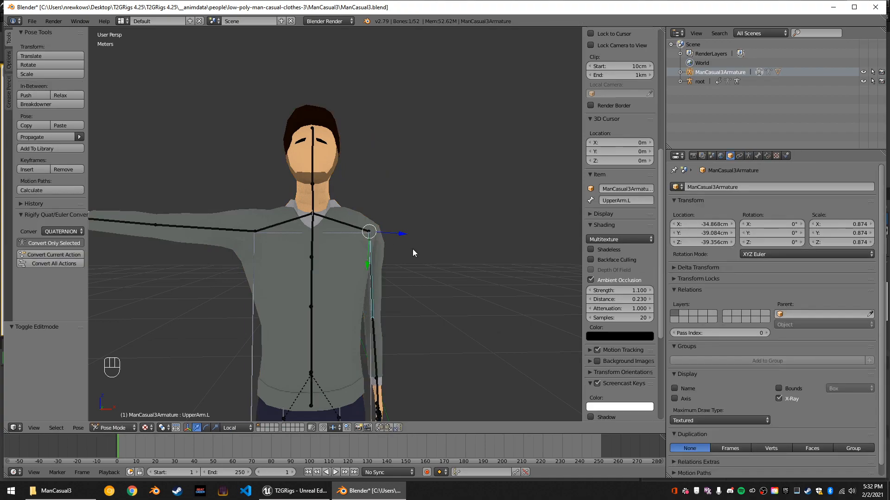
right_click(236, 231)
scroll(618, 231, "up", 10)
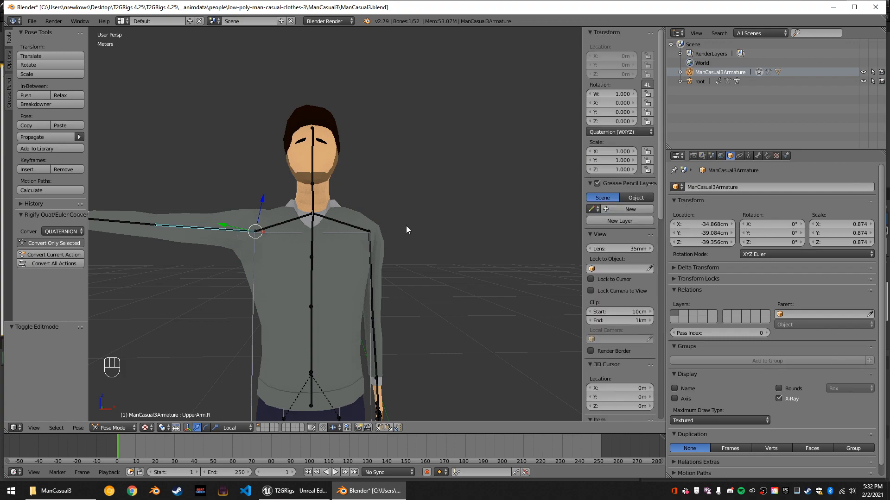
right_click(369, 249)
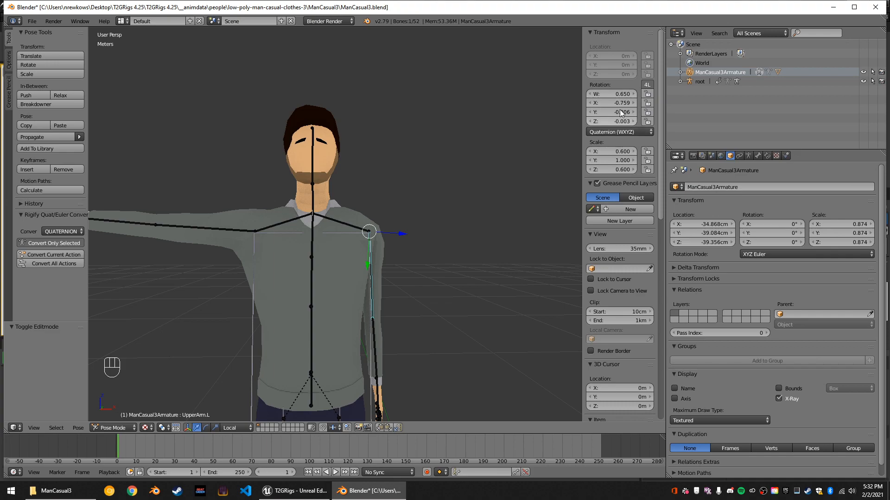
left_click(617, 92)
type("1")
key("Tab")
type("0")
key("Tab")
type("0")
key("Tab")
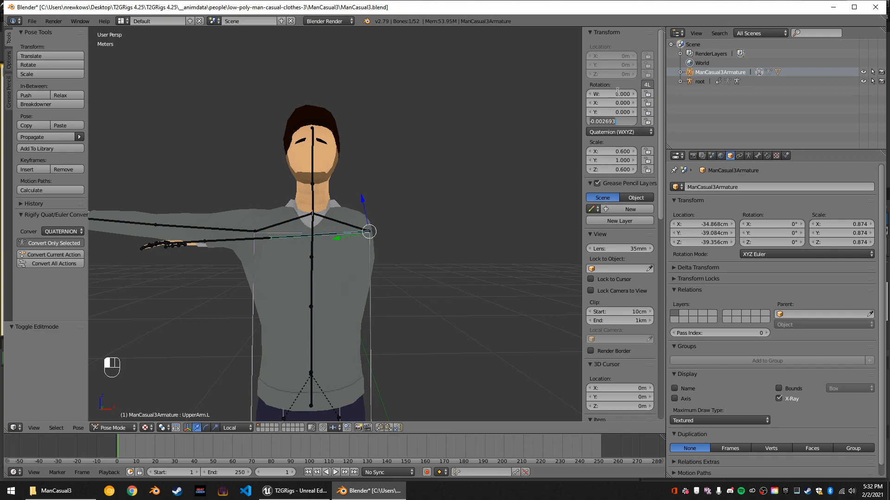
type("0")
key("Return")
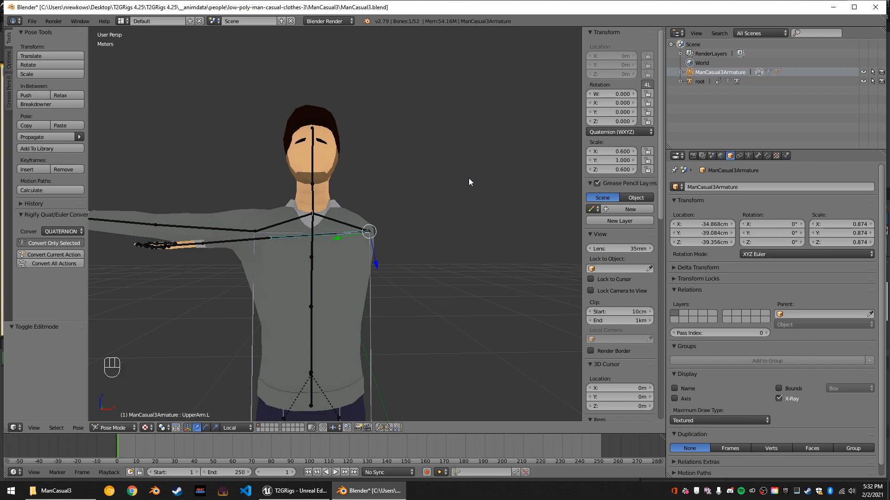
Try rotating the UpperArm.L bone 180° about its local X axis.
key("r")
key("x")
key("x")
type("180")
key("Return")
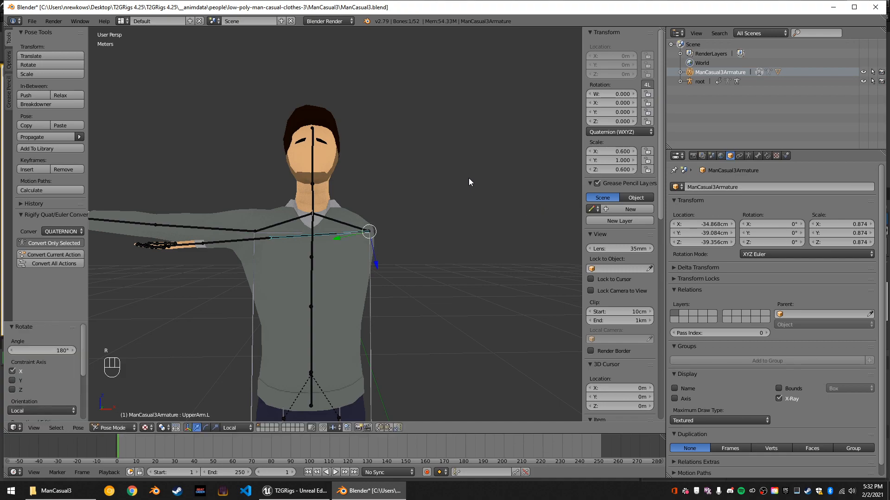
key("ctrl+z")
key("r")
type("xx180")
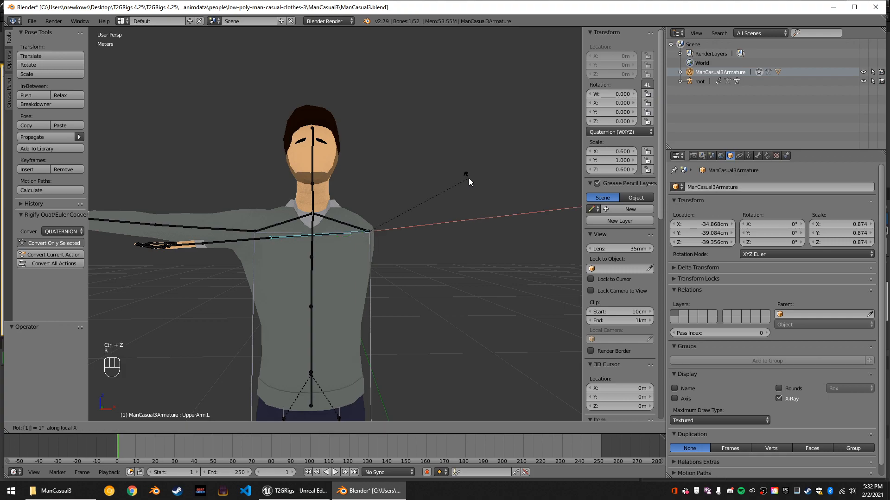
key("Return")
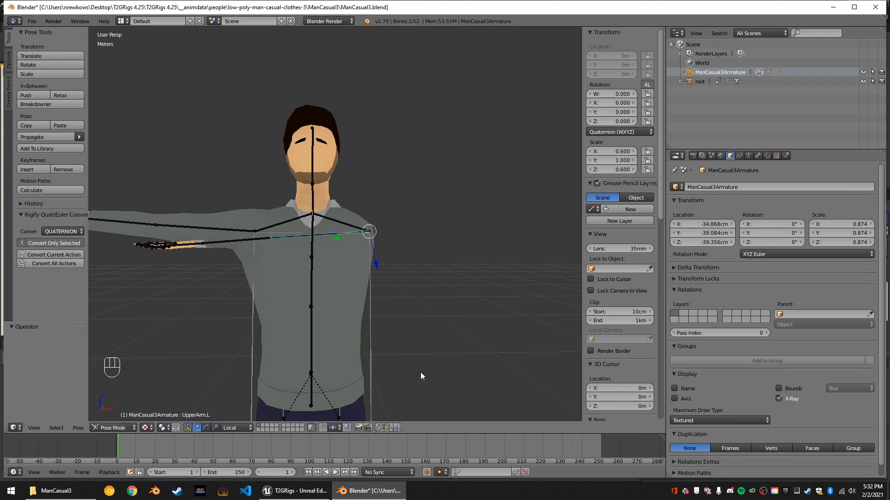
key("r")
left_click(507, 250)
Undo the UpperArm.L rotation and scaling edits back to the outstretched arm pose, and select the imported root armature.
key("ctrl+z")
key("ctrl+z")
key("ctrl+z")
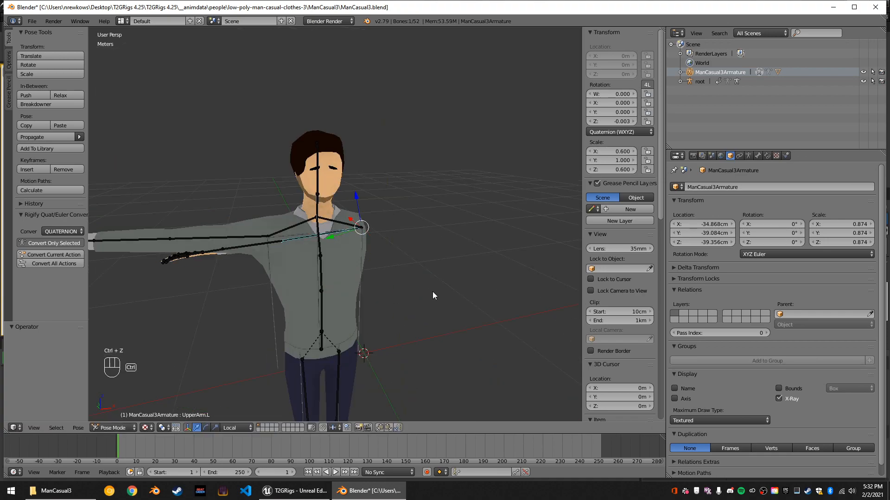
key("ctrl+z")
key("ctrl+z")
key("ctrl+z")
key("ctrl+z")
key("ctrl+z")
key("ctrl+z")
key("ctrl+z")
key("ctrl+z")
key("ctrl+z")
key("ctrl+z")
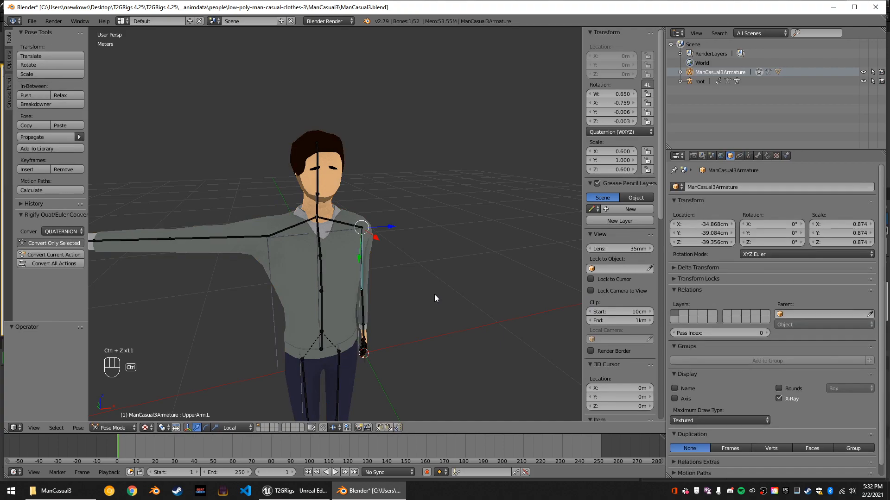
key("ctrl+z")
key("ctrl+z")
key("ctrl+z")
key("ctrl+z")
key("ctrl+z")
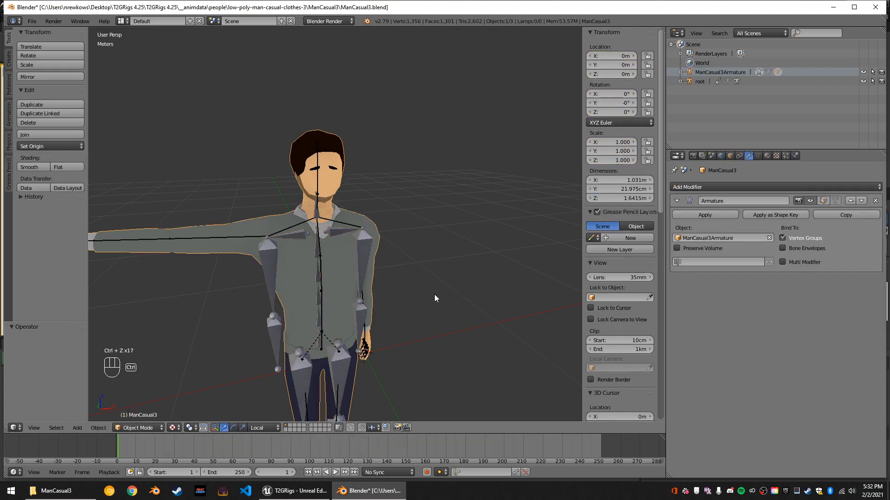
key("ctrl+z")
key("ctrl+z")
key("ctrl+z")
key("ctrl+z")
key("ctrl+z")
right_click(364, 252)
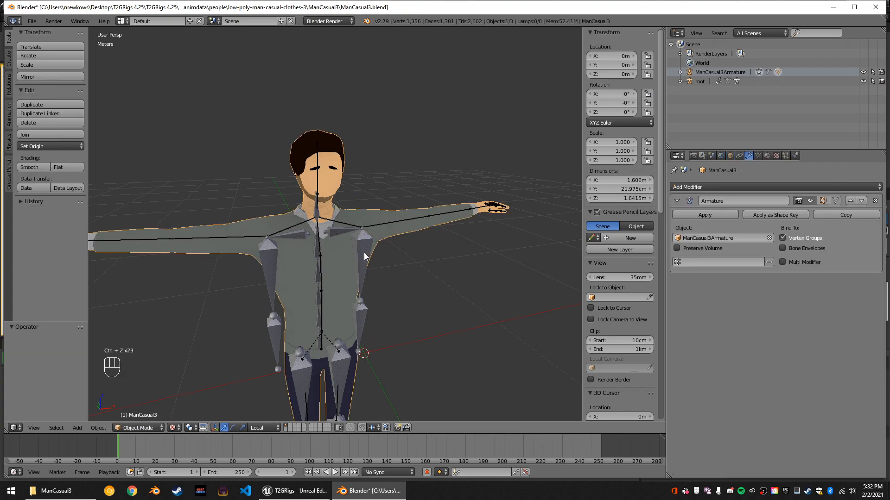
right_click(364, 252)
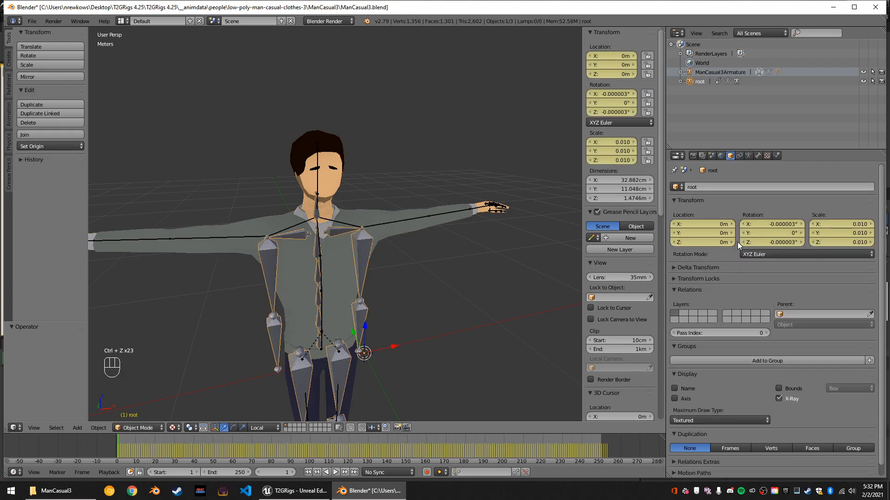
Look through the user preferences for the global undo steps setting, and close the preferences.
left_click(32, 22)
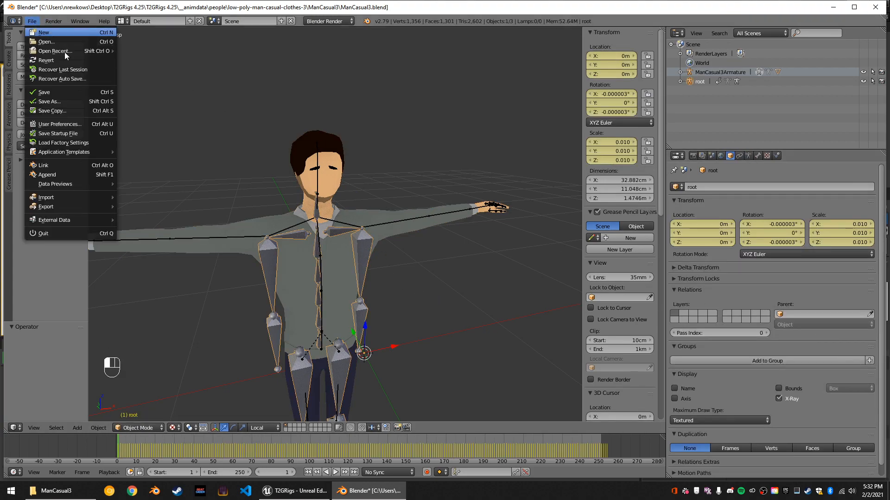
left_click(73, 126)
left_click(132, 36)
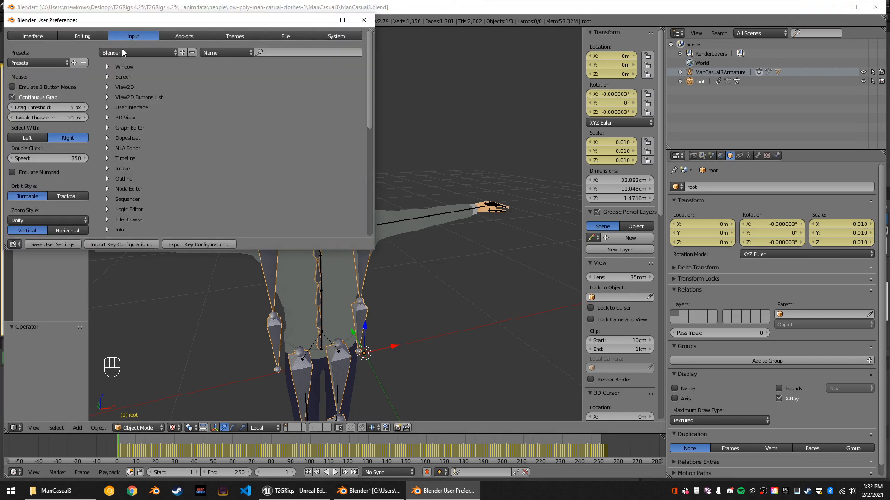
scroll(172, 168, "down", 5)
scroll(178, 152, "up", 5)
left_click(324, 36)
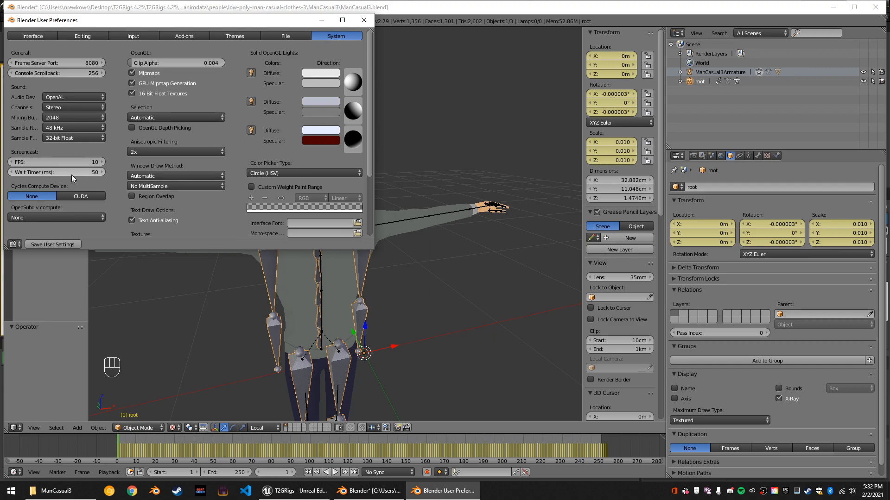
scroll(124, 197, "down", 3)
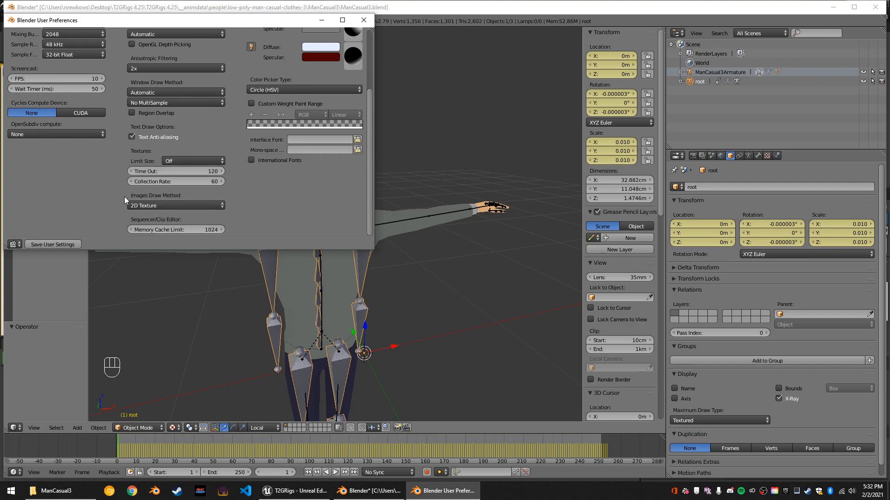
scroll(124, 196, "up", 5)
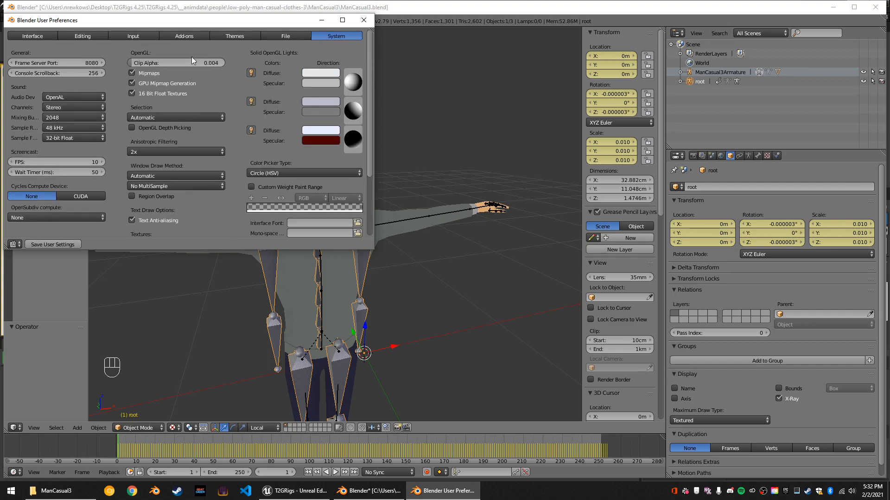
left_click(273, 33)
left_click(214, 37)
left_click(143, 37)
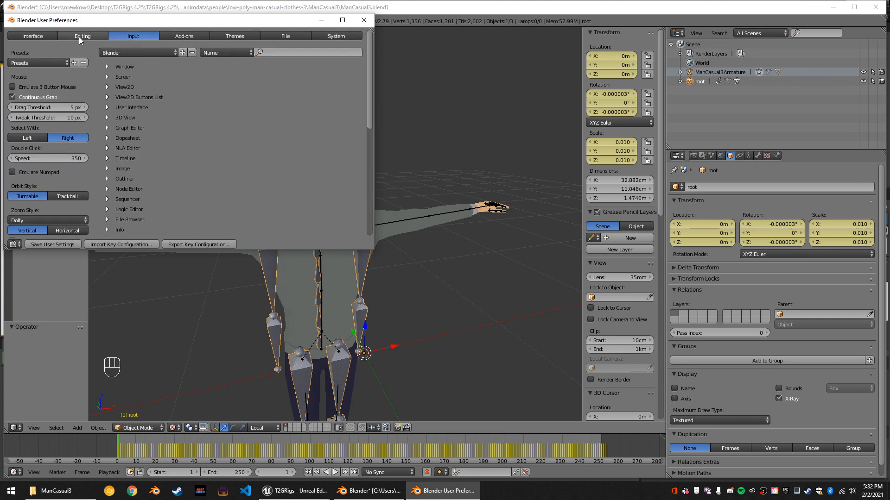
left_click(79, 37)
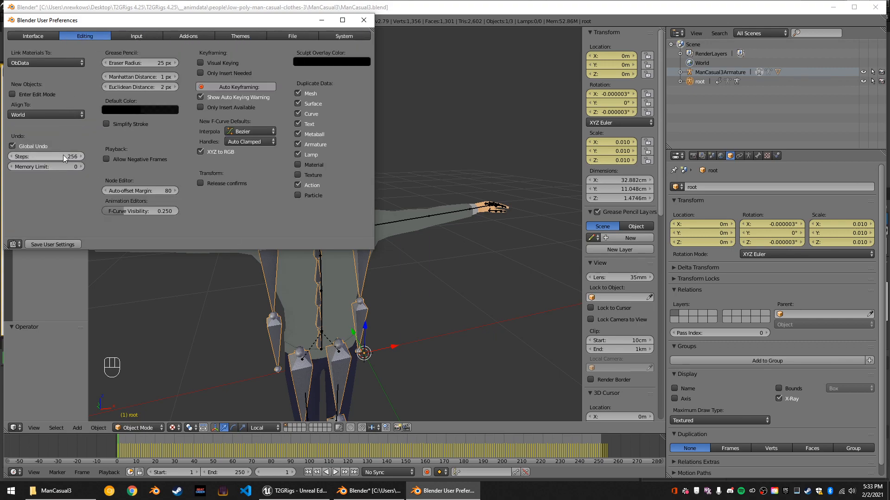
left_click(363, 22)
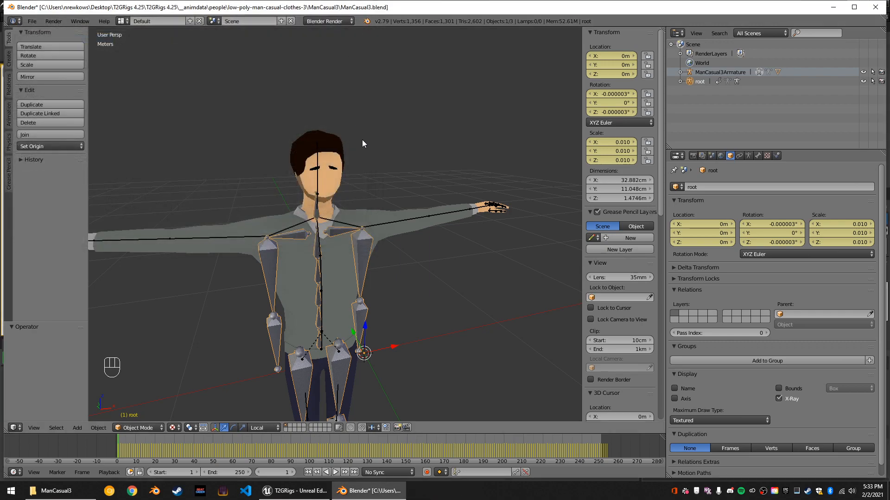
Display the root armature's bones as B-Bone.
middle_click_drag(388, 290, 369, 268)
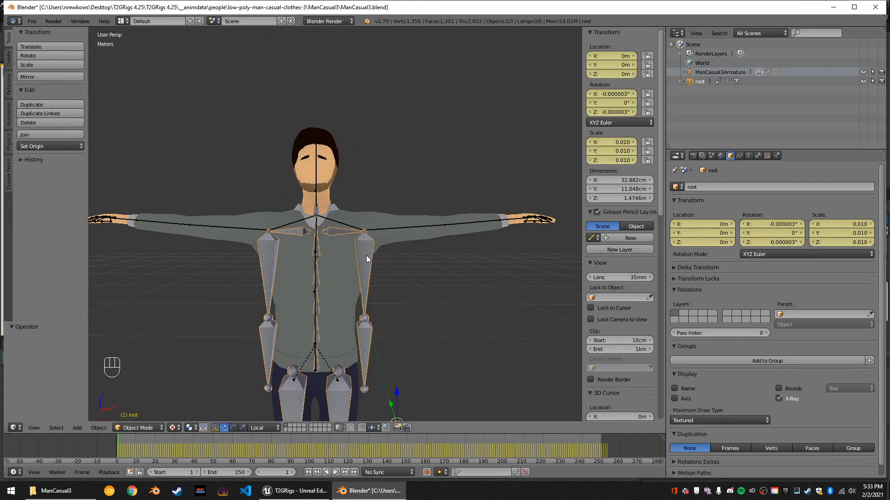
left_click(748, 156)
left_click(773, 296)
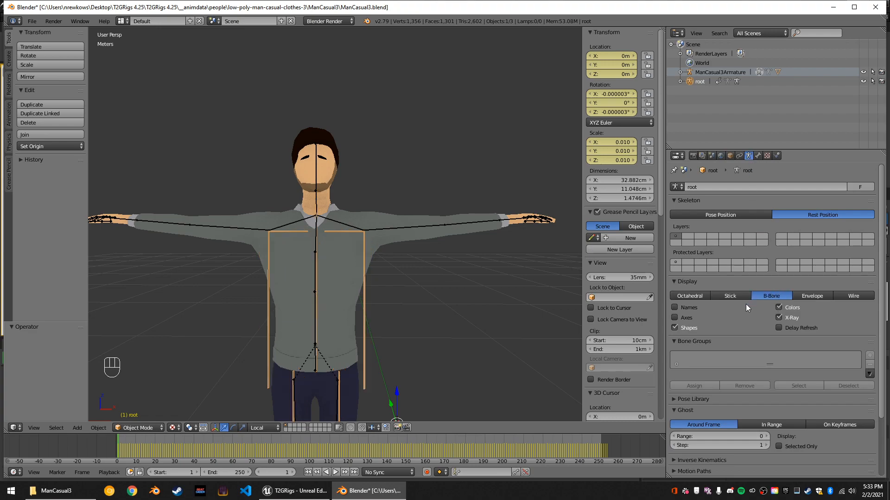
Select the man's armature and switch it to Pose Mode with the UpperArm.L bone selected.
right_click(393, 229)
key("ctrl+Tab")
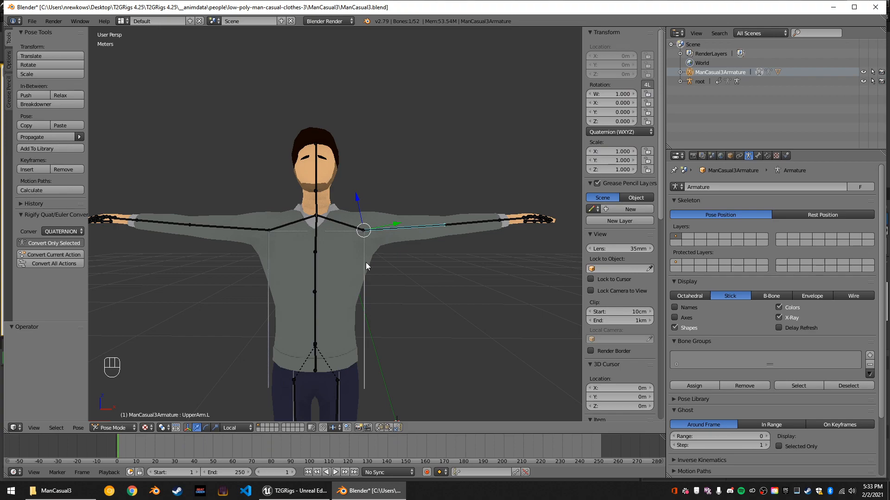
middle_click_drag(365, 262, 333, 294)
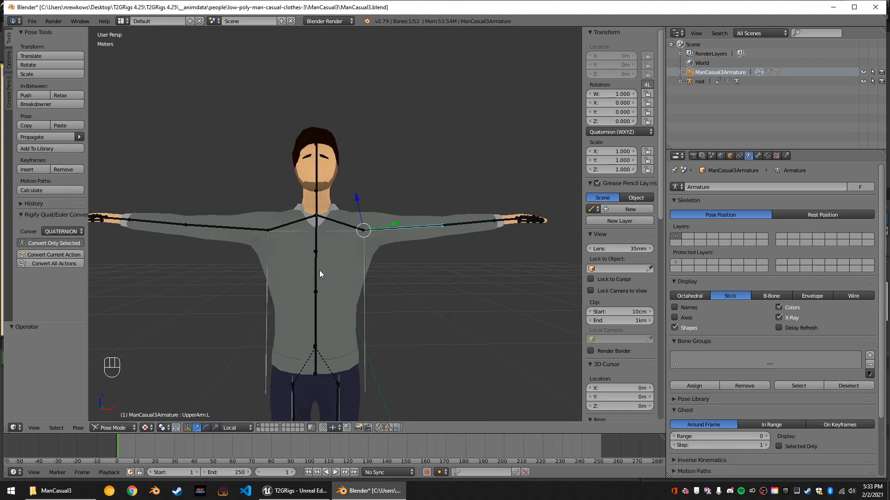
Select the ManCasual3 mesh and put it in Edit Mode.
right_click(289, 272)
middle_click_drag(277, 273, 183, 218)
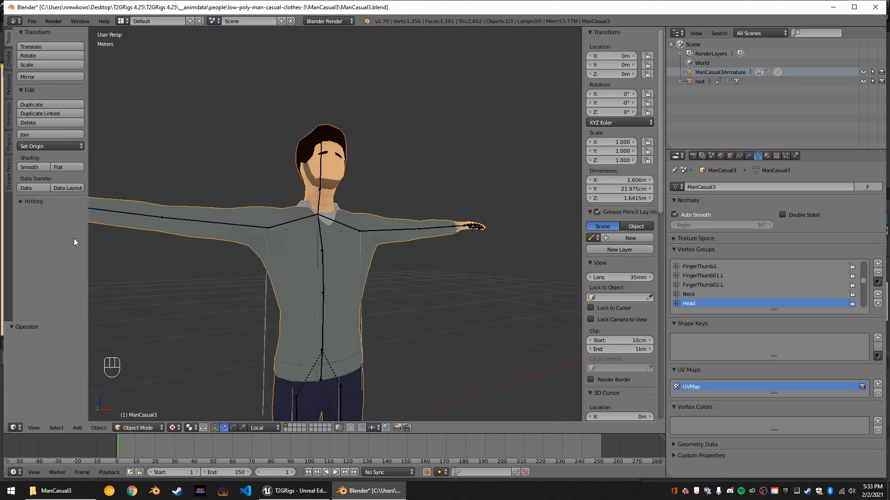
scroll(346, 358, "up", 2)
middle_click_drag(346, 354, 372, 271)
key("Tab")
key("Tab")
key("Tab")
middle_click_drag(433, 308, 458, 322)
key("Tab")
key("Tab")
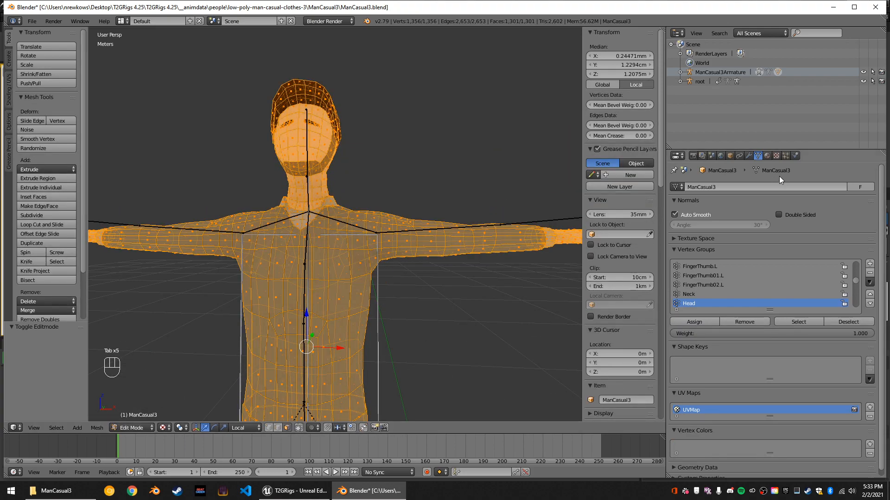
Show the Armature modifier's deformation in Edit Mode and fit the editing cage to the deformed ManCasual3 mesh.
left_click(749, 156)
left_click(823, 201)
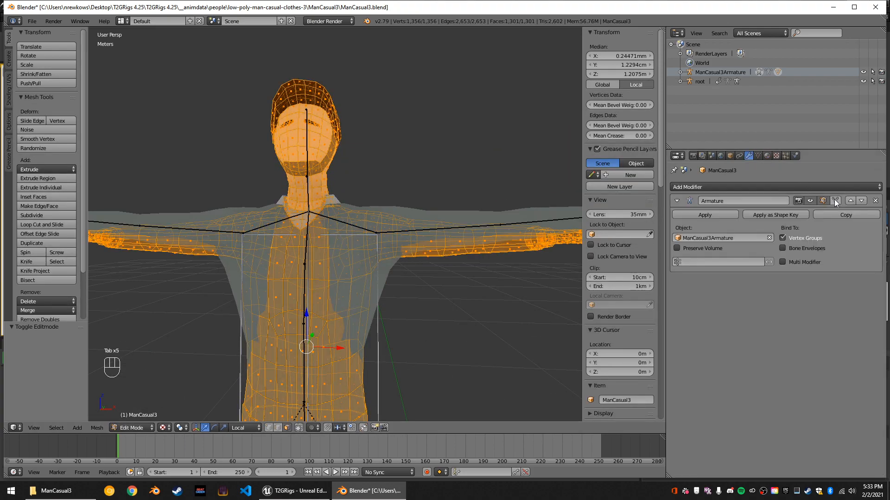
left_click(834, 201)
middle_click_drag(419, 254, 421, 298)
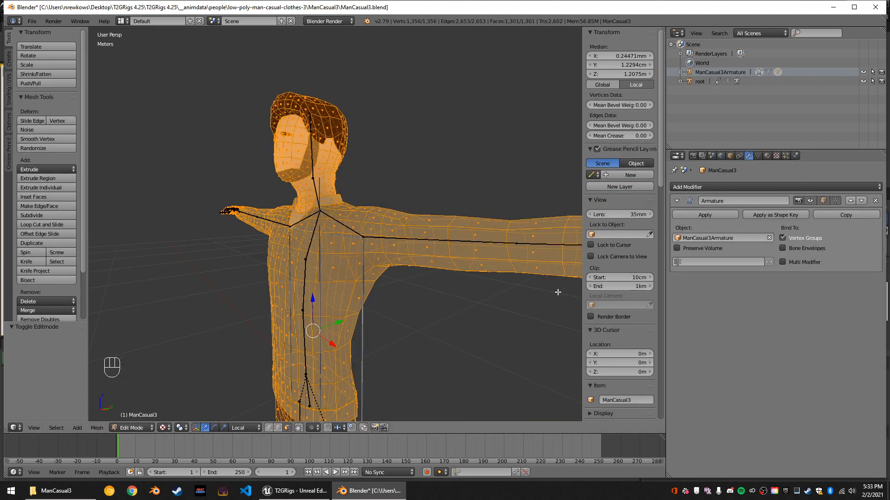
left_click(836, 200)
left_click(824, 201)
middle_click_drag(358, 292, 487, 280)
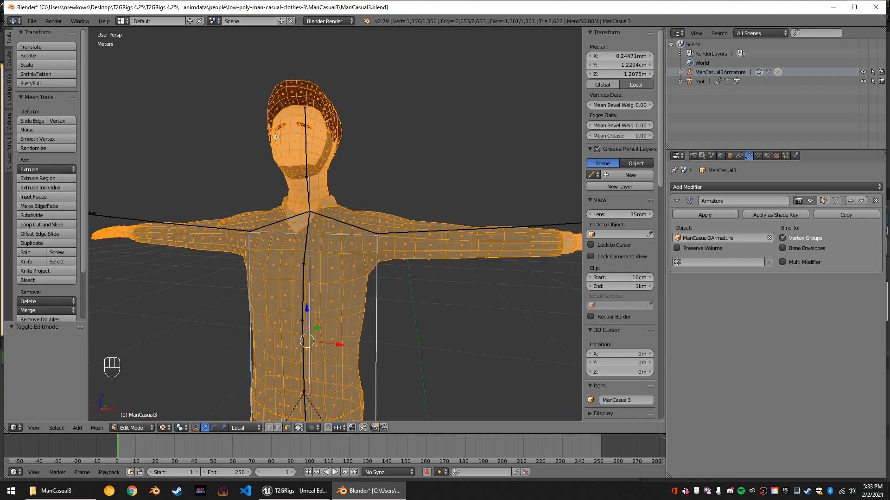
left_click(822, 201)
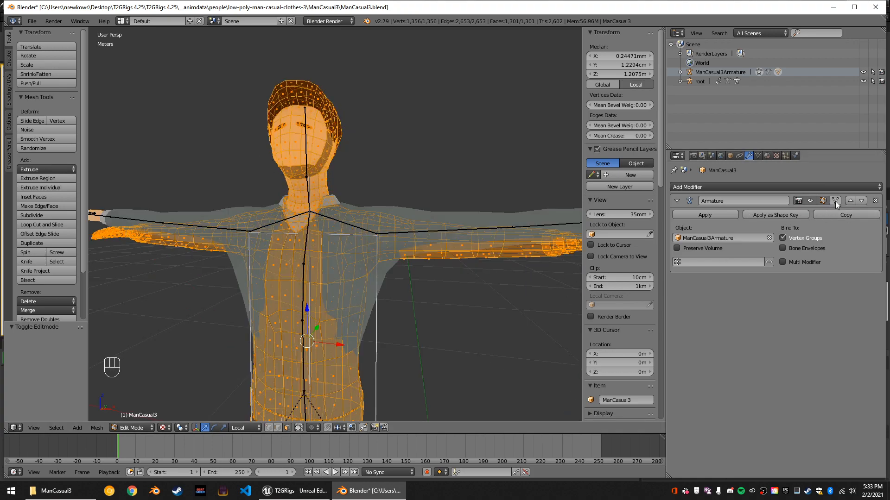
left_click(835, 201)
middle_click_drag(432, 309, 347, 319)
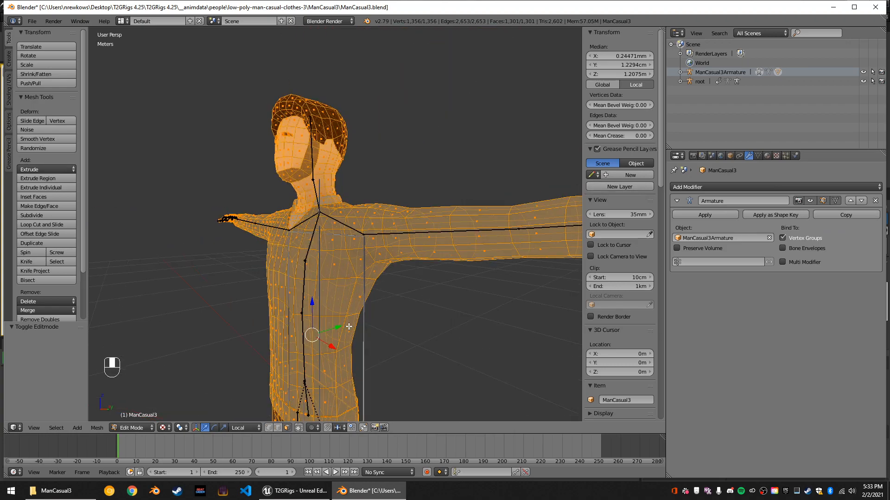
Limit the mesh selection to visible geometry and switch ManCasual3 to Sculpt Mode.
right_click(348, 319)
left_click(298, 428)
middle_click_drag(454, 334, 419, 324)
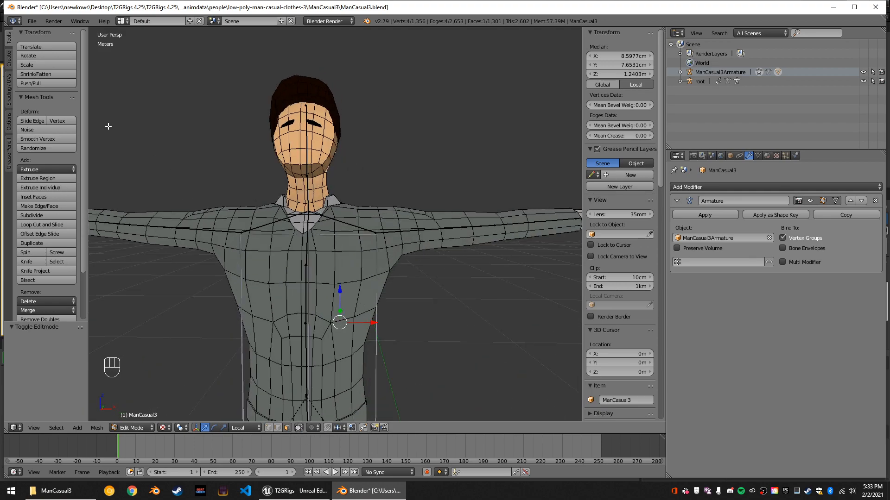
left_click(139, 427)
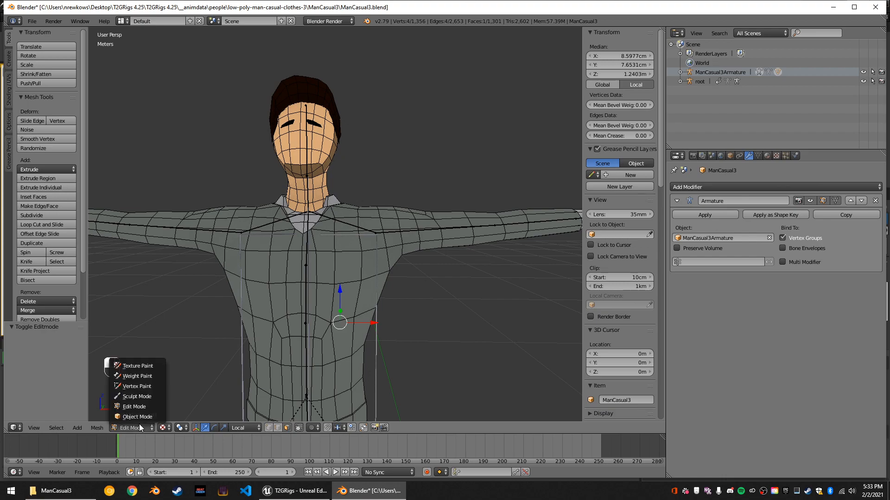
left_click(138, 393)
Set the viewport ambient occlusion to strength 5.700, distance 0.080 and 76 samples.
mouse_move(306, 380)
middle_mouse_down()
mouse_move(342, 347)
mouse_move(640, 311)
middle_mouse_up()
scroll(640, 310, "down", 10)
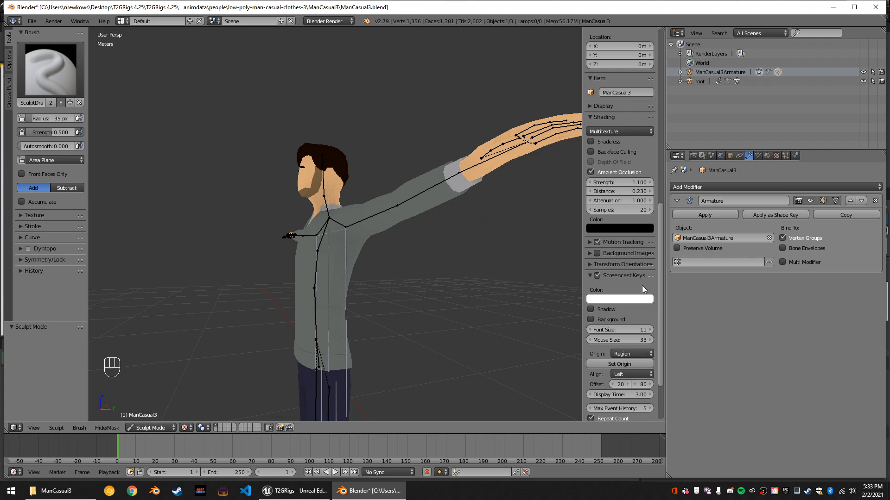
scroll(628, 261, "up", 4)
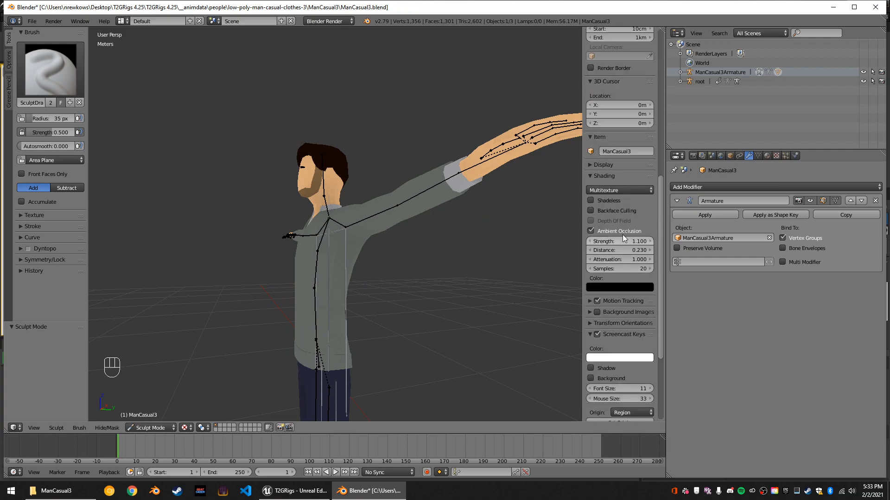
mouse_move(625, 241)
left_mouse_down()
mouse_move(672, 240)
mouse_move(638, 251)
mouse_move(655, 250)
left_mouse_up()
scroll(274, 280, "up", 4)
middle_click_drag(273, 280, 345, 281)
scroll(345, 281, "down", 2)
left_click_drag(624, 268, 563, 274)
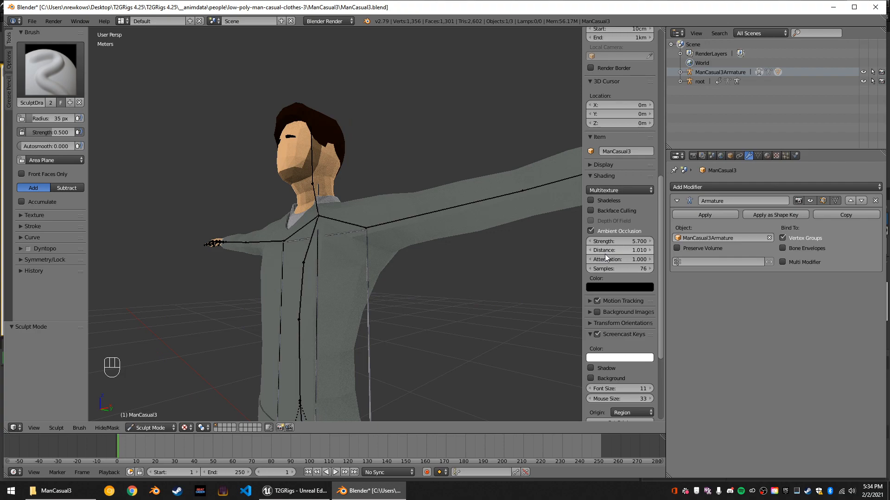
mouse_move(614, 257)
left_mouse_down()
mouse_move(640, 250)
mouse_move(573, 250)
left_mouse_up()
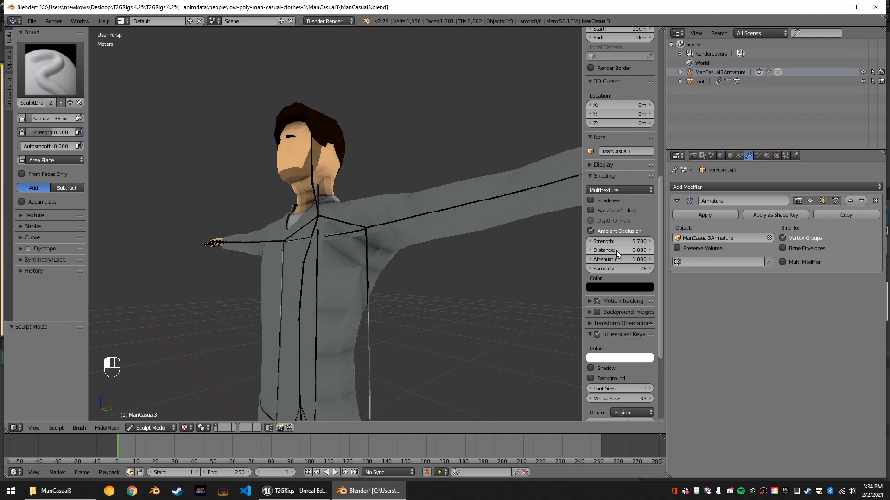
mouse_move(507, 268)
middle_mouse_down()
mouse_move(545, 268)
mouse_move(335, 270)
middle_mouse_up()
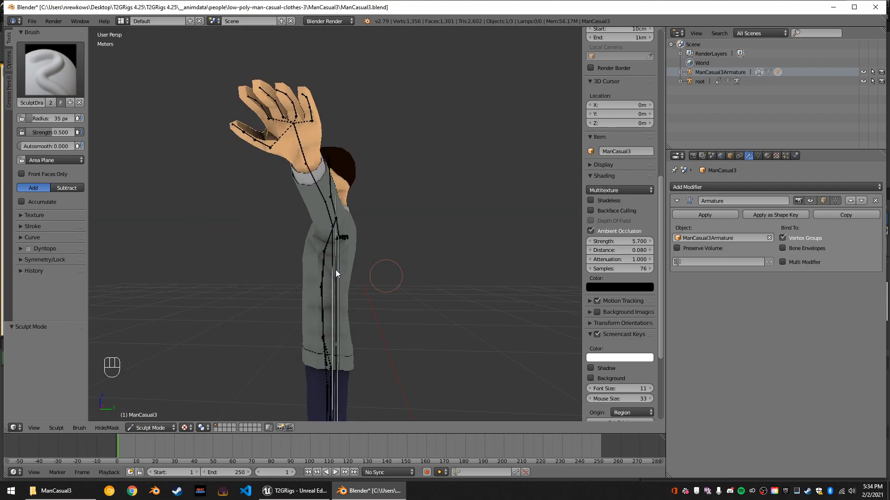
Choose the Inflate/Deflate sculpt brush in Deflate mode and expand its symmetry options.
left_click(50, 70)
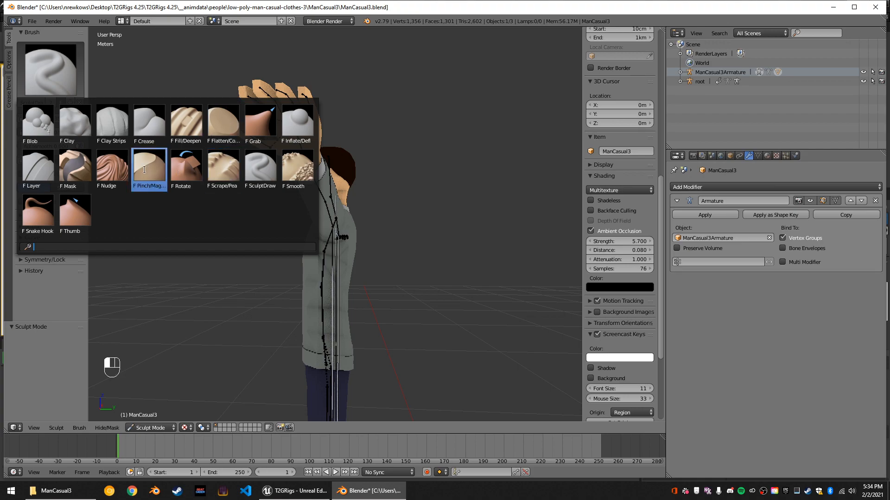
left_click(284, 129)
left_click(64, 175)
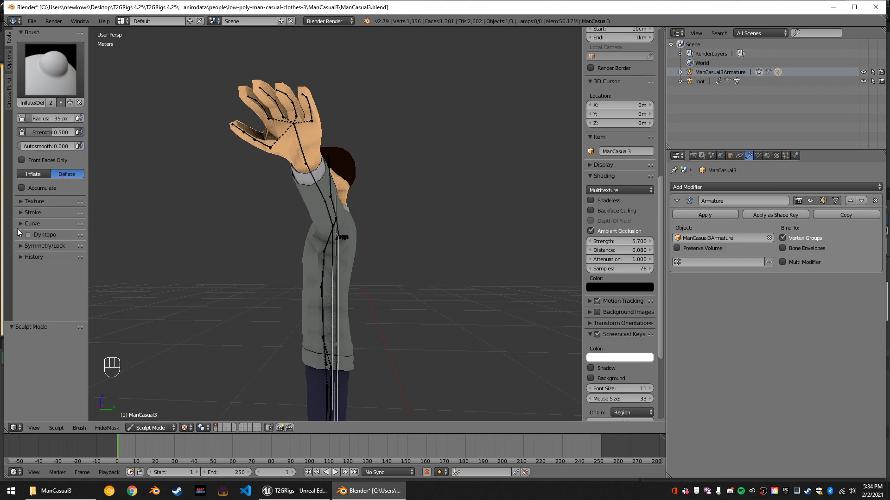
left_click(22, 246)
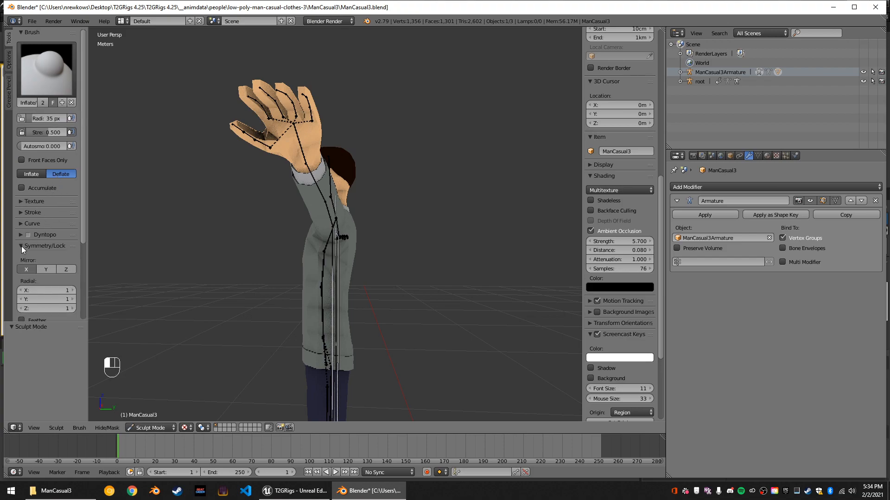
scroll(136, 195, "down", 3)
Try a Deflate stroke on the torso below the armpit and undo it.
middle_click_drag(137, 197, 59, 103)
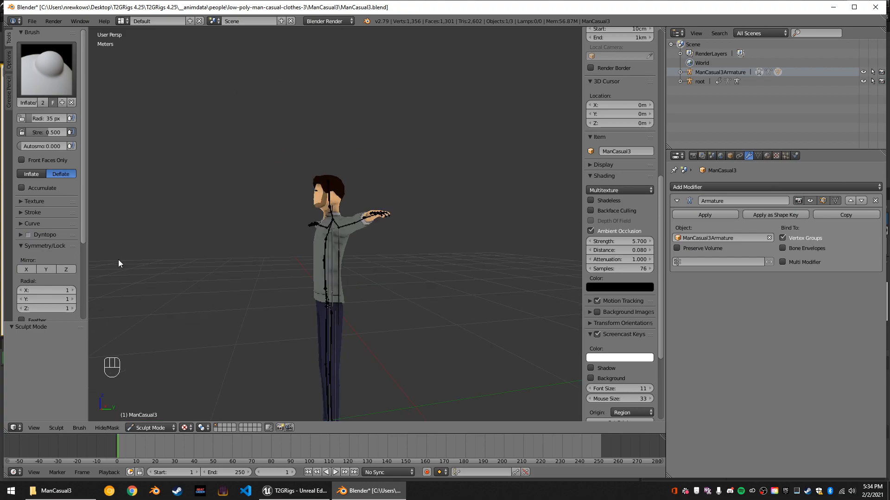
middle_click_drag(278, 281, 309, 288)
scroll(371, 288, "up", 4)
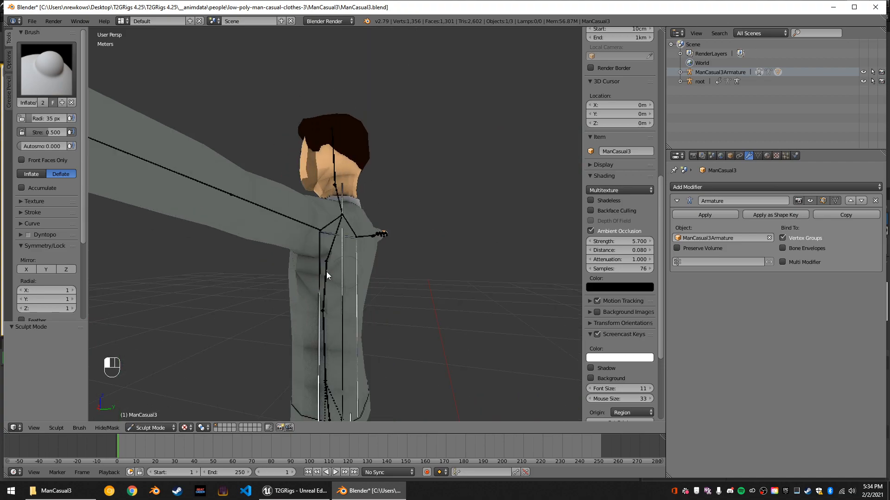
key("ctrl+z")
Set the Deflate brush's strength and autosmooth to 1.000, trying a stroke on the torso's side and undoing it.
left_click_drag(49, 136, 66, 131)
left_click_drag(23, 149, 67, 146)
middle_click_drag(385, 312, 326, 295)
mouse_move(366, 275)
middle_mouse_down()
mouse_move(456, 276)
mouse_move(371, 276)
middle_mouse_up()
key("ctrl+z")
Set the Deflate brush radius to 136 px and smooth down the bulge under the man's left arm.
left_click_drag(300, 264, 382, 270)
scroll(479, 252, "down", 4)
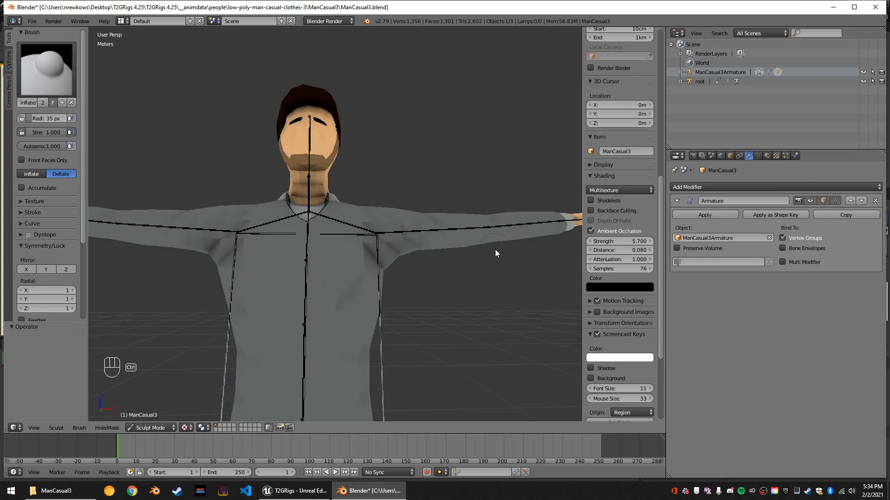
middle_click_drag(460, 266, 345, 272)
left_click_drag(46, 119, 55, 118)
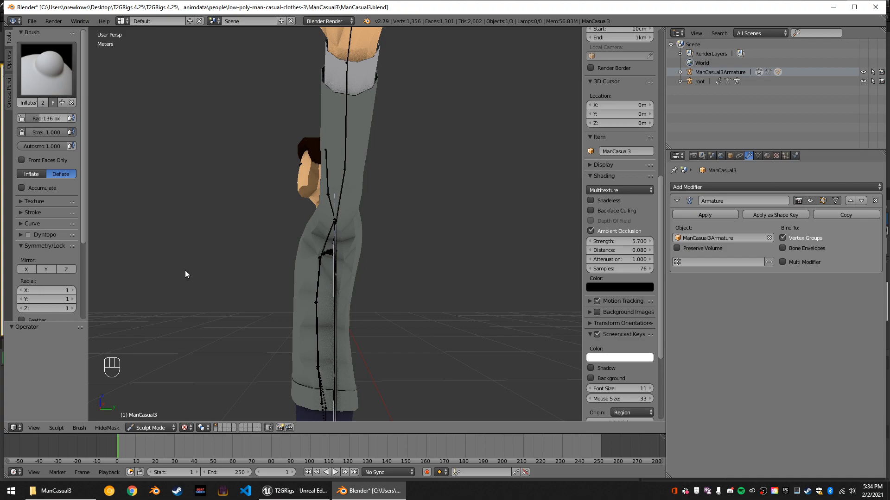
middle_click_drag(355, 290, 458, 288)
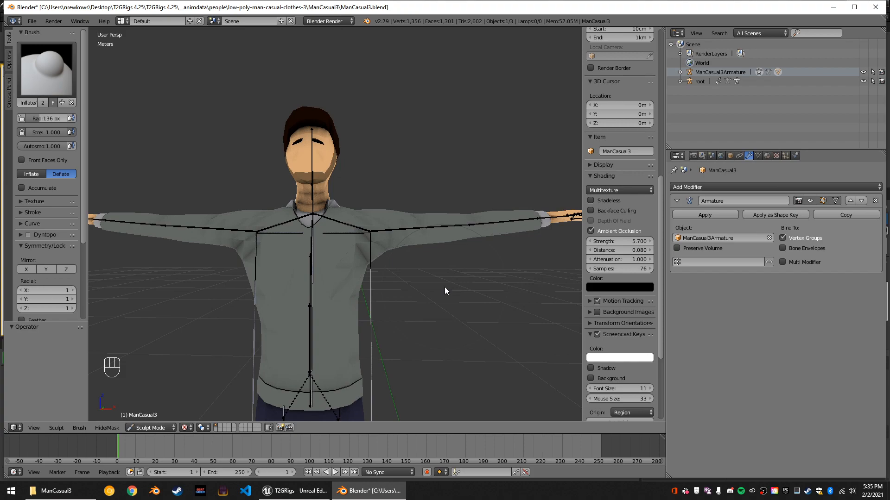
Reduce the Deflate brush radius to 111 px and sculpt the left armpit and shoulder area from the side.
mouse_move(407, 280)
middle_mouse_down()
mouse_move(330, 276)
mouse_move(341, 257)
middle_mouse_up()
left_click_drag(51, 118, 35, 118)
mouse_move(337, 242)
left_mouse_down()
mouse_move(329, 248)
mouse_move(329, 239)
mouse_move(378, 236)
left_mouse_up()
mouse_move(378, 236)
middle_mouse_down()
mouse_move(475, 256)
mouse_move(408, 250)
middle_mouse_up()
left_click_drag(59, 116, 59, 115)
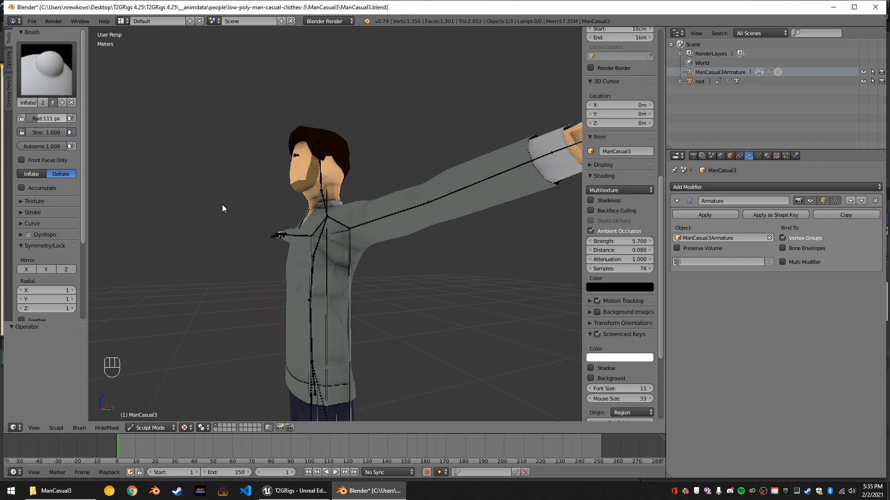
Try further Deflate strokes around the left armpit with the 111 px brush and undo the last three.
middle_click_drag(478, 285, 345, 264)
left_click_drag(340, 255, 341, 255)
middle_click_drag(405, 261, 390, 260)
left_click_drag(337, 250, 339, 262)
middle_click_drag(391, 283, 487, 291)
middle_click_drag(486, 286, 346, 216)
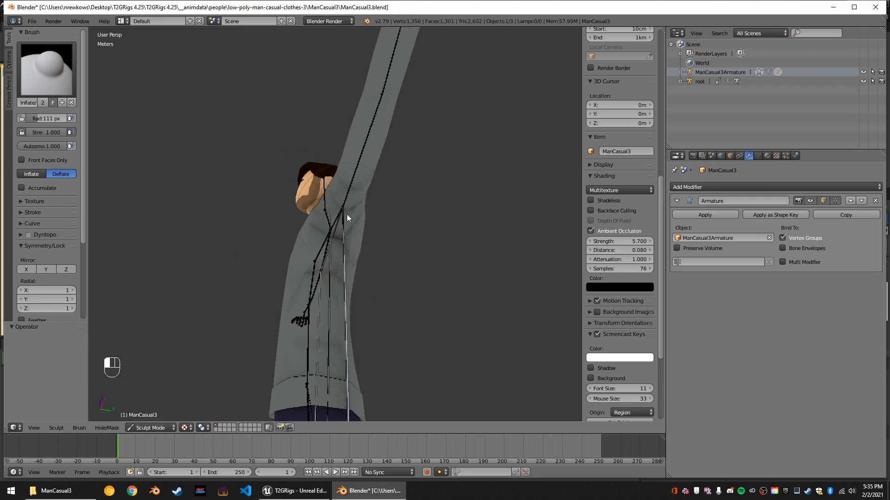
key("ctrl+z")
key("ctrl+z")
key("ctrl+z")
Set the Deflate brush radius to 79 px and shrink the mesh directly under the left armpit.
key("f")
left_click(254, 211)
mouse_move(335, 221)
left_mouse_down()
mouse_move(334, 228)
mouse_move(334, 212)
left_mouse_up()
left_click(333, 211)
mouse_move(333, 210)
middle_mouse_down()
mouse_move(451, 240)
mouse_move(410, 228)
mouse_move(332, 236)
mouse_move(343, 224)
middle_mouse_up()
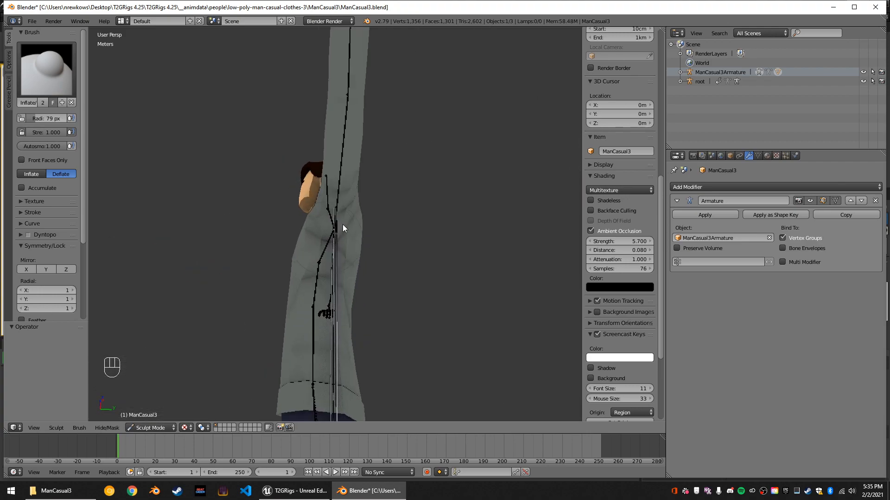
left_click(332, 226)
left_click(332, 226)
Try deflating the front of the torso and undo the strokes.
middle_click_drag(393, 235, 451, 274)
scroll(451, 274, "down", 5)
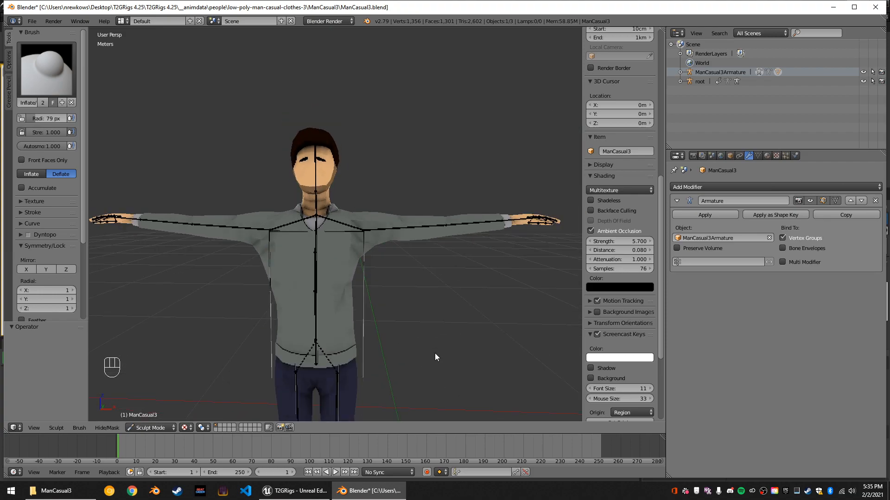
mouse_move(429, 289)
middle_mouse_down()
mouse_move(436, 272)
mouse_move(429, 278)
middle_mouse_up()
scroll(392, 321, "up", 2)
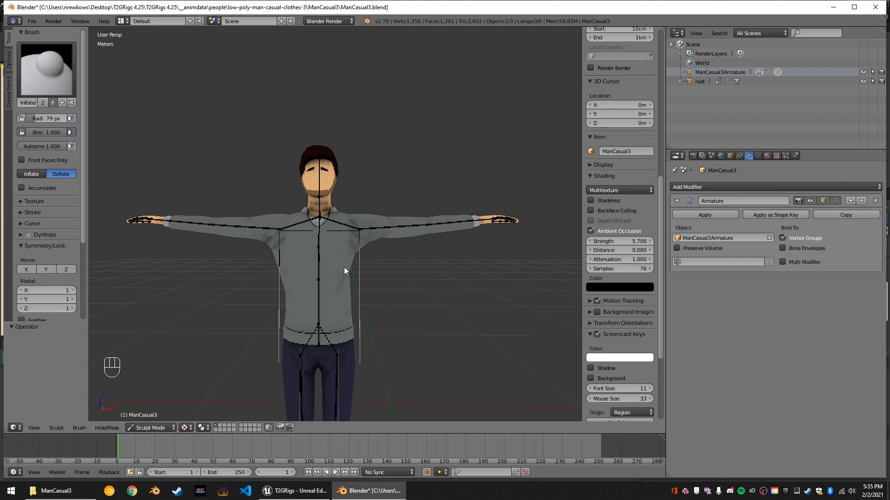
mouse_move(343, 271)
middle_mouse_down()
mouse_move(430, 262)
mouse_move(340, 266)
middle_mouse_up()
mouse_move(332, 262)
left_mouse_down()
mouse_move(339, 273)
mouse_move(343, 264)
left_mouse_up()
middle_click_drag(398, 265, 306, 279)
key("ctrl+z")
key("ctrl+z")
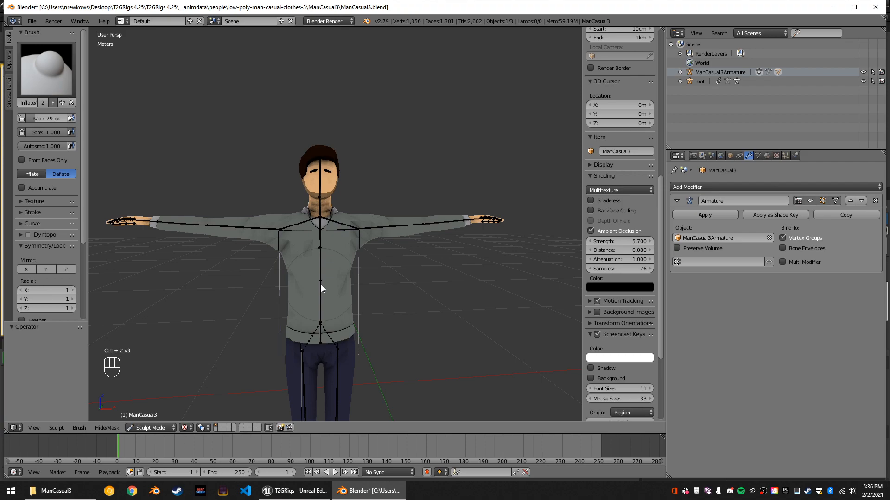
Deflate and smooth the mesh around the man's right armpit with the 79 px brush.
middle_click_drag(316, 279, 414, 255)
scroll(315, 229, "up", 3)
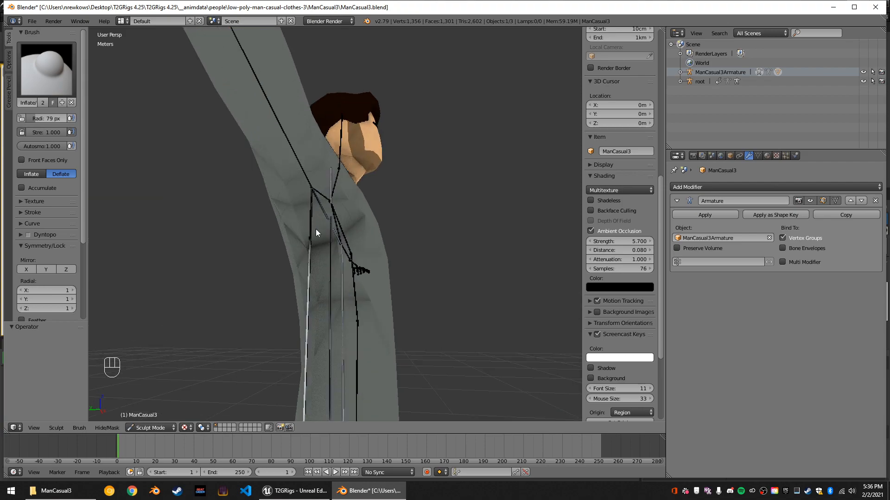
middle_click_drag(316, 229, 341, 216)
mouse_move(327, 212)
left_mouse_down()
mouse_move(314, 209)
mouse_move(348, 208)
mouse_move(332, 207)
left_mouse_up()
left_click_drag(353, 238, 363, 236)
mouse_move(385, 231)
middle_mouse_down()
mouse_move(402, 225)
mouse_move(298, 256)
mouse_move(189, 224)
mouse_move(332, 248)
mouse_move(332, 221)
middle_mouse_up()
mouse_move(330, 216)
left_mouse_down()
mouse_move(323, 204)
mouse_move(333, 217)
mouse_move(324, 217)
left_mouse_up()
left_click_drag(330, 215, 344, 219)
Turn on Accumulate for the Deflate brush and continue slimming the chest and both armpits.
mouse_move(458, 263)
middle_mouse_down()
mouse_move(535, 287)
mouse_move(431, 311)
mouse_move(430, 319)
mouse_move(334, 298)
mouse_move(315, 274)
middle_mouse_up()
mouse_move(315, 274)
left_mouse_down()
mouse_move(330, 245)
mouse_move(356, 234)
mouse_move(310, 259)
left_mouse_up()
middle_click_drag(276, 294, 296, 295)
middle_click_drag(388, 273, 477, 303)
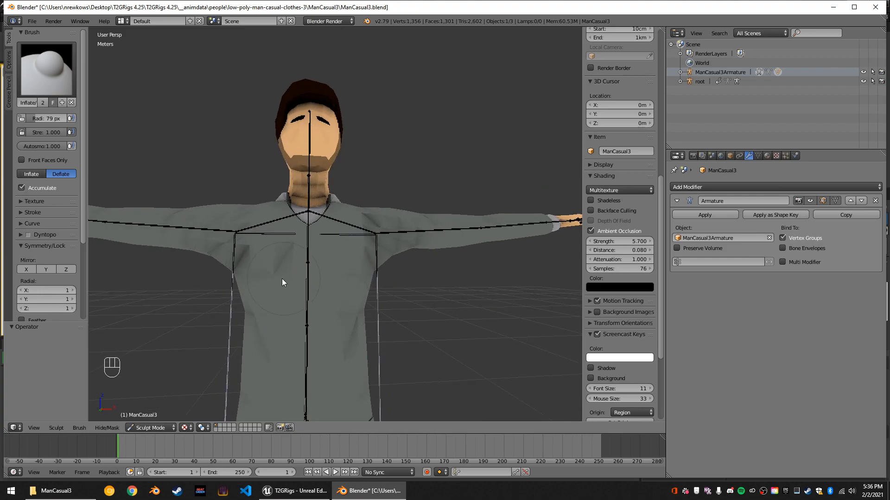
middle_click_drag(279, 269, 326, 256)
mouse_move(361, 230)
left_mouse_down()
mouse_move(342, 227)
mouse_move(358, 227)
left_mouse_up()
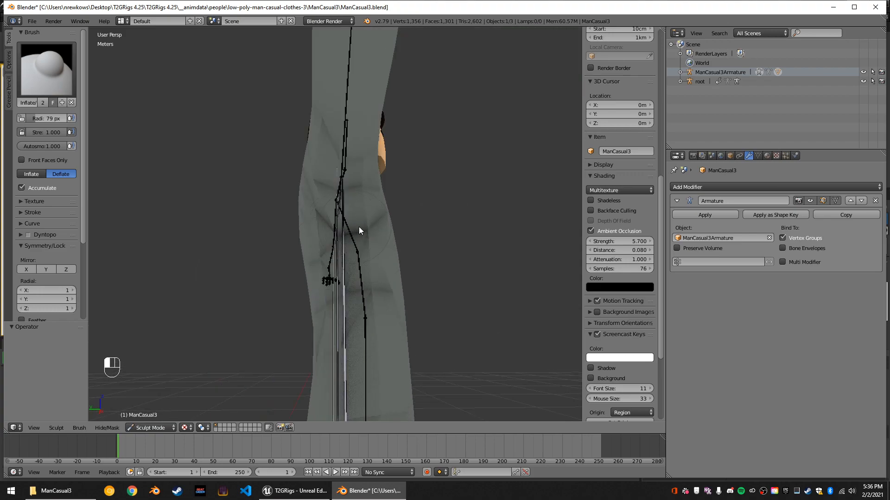
middle_click_drag(451, 260, 327, 246)
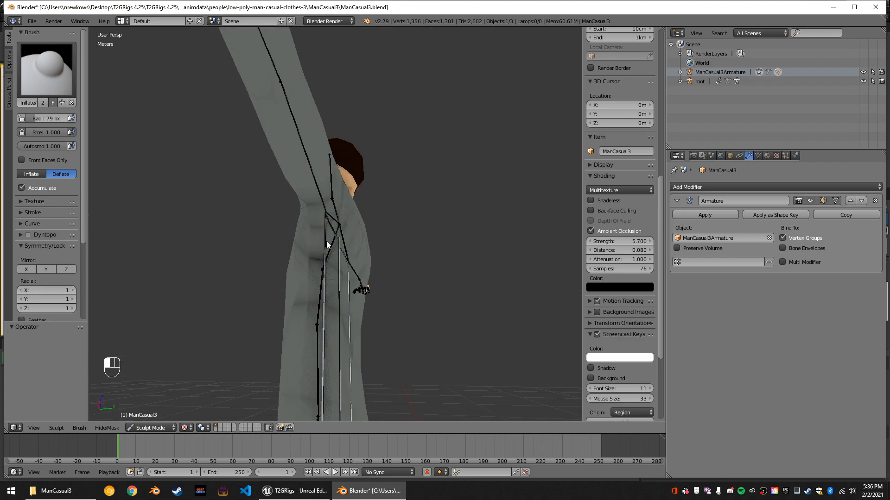
Examine the sculpted shoulders and torso with ambient occlusion turned off, and turn it back on.
middle_click_drag(321, 235, 479, 274)
scroll(484, 263, "down", 5)
scroll(443, 258, "up", 3)
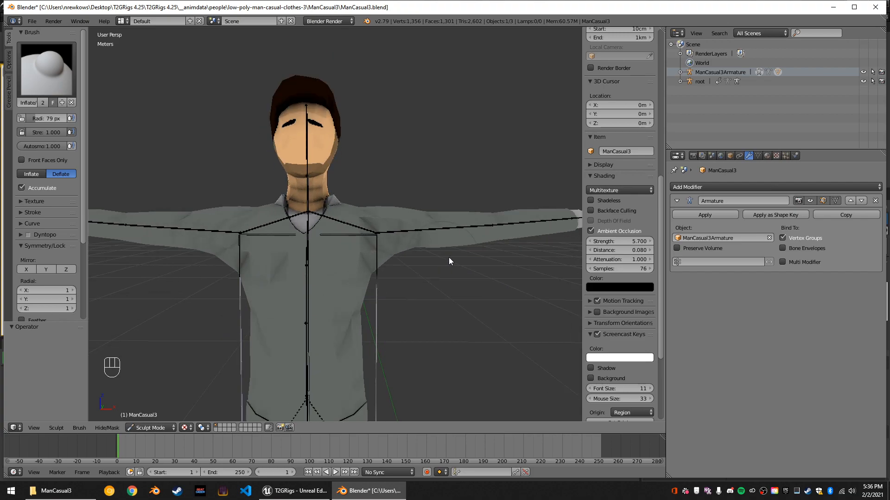
scroll(621, 278, "up", 2)
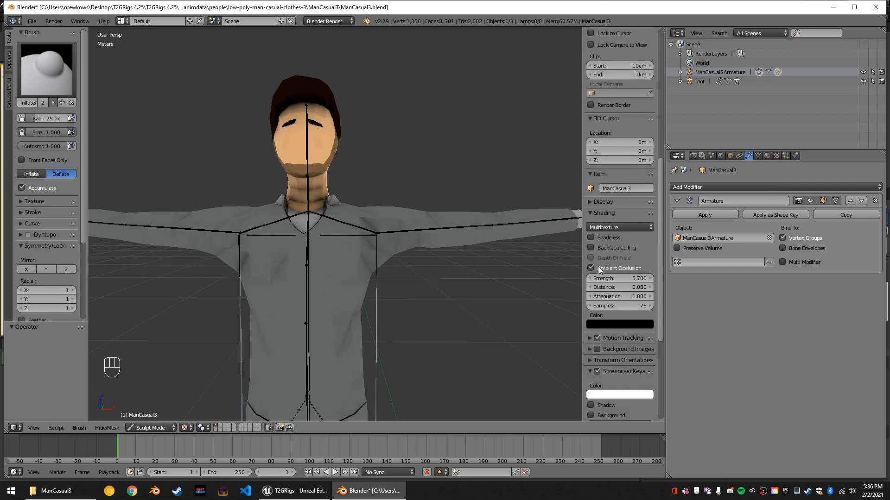
left_click(592, 267)
middle_click_drag(424, 299, 486, 270)
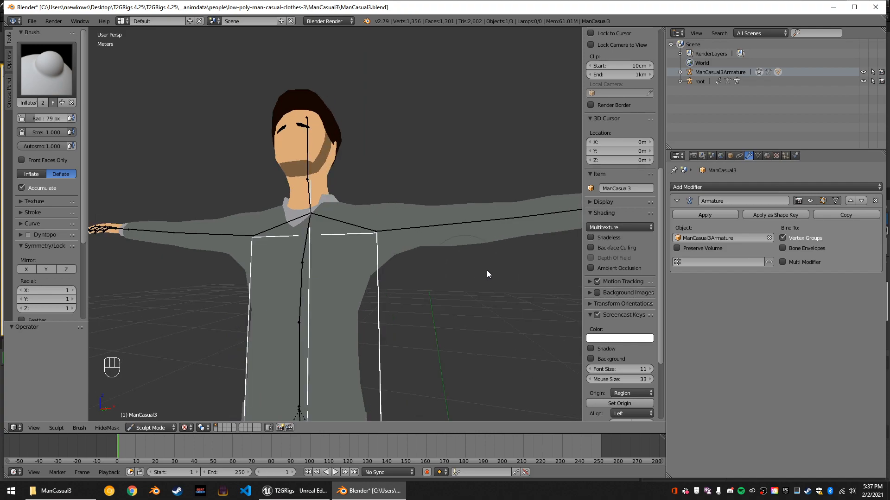
left_click(618, 270)
Continue deflating the mesh around the man's left armpit and shoulder, working from the side of the body.
middle_click_drag(544, 291, 318, 268)
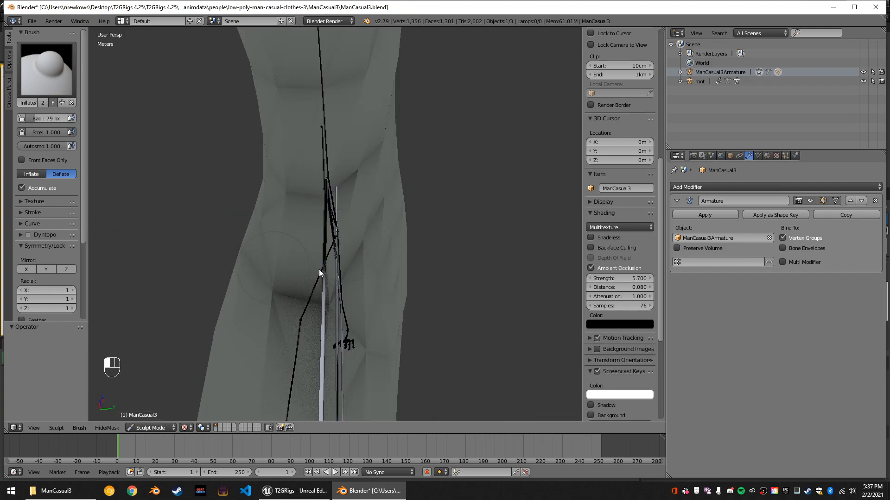
key("f")
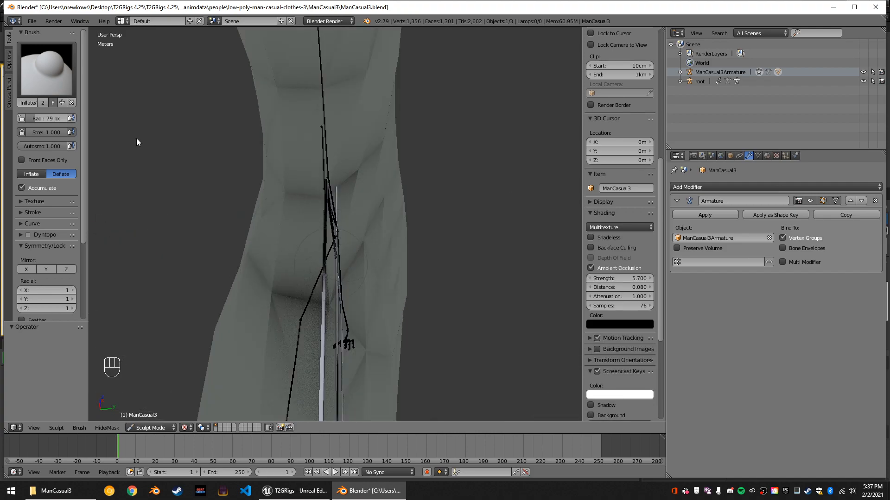
left_click(348, 276)
mouse_move(342, 245)
left_mouse_down()
mouse_move(334, 236)
mouse_move(313, 280)
left_mouse_up()
left_click_drag(314, 284, 315, 287)
middle_click_drag(314, 287, 305, 133)
left_click_drag(314, 183, 318, 202)
left_click_drag(321, 162, 325, 147)
mouse_move(326, 149)
middle_mouse_down()
mouse_move(321, 225)
mouse_move(348, 259)
mouse_move(441, 319)
middle_mouse_up()
Switch to the SculptDraw brush in Subtract mode with Accumulate turned on and strength 1.000.
left_click(33, 56)
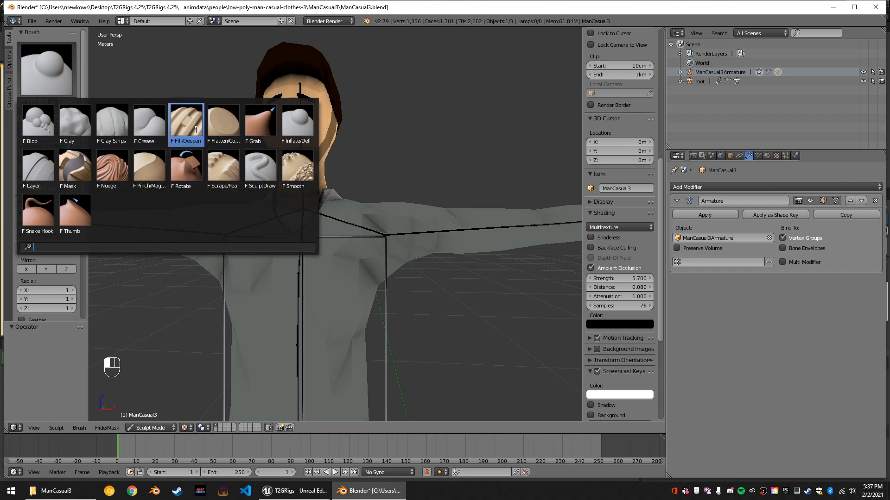
left_click(252, 170)
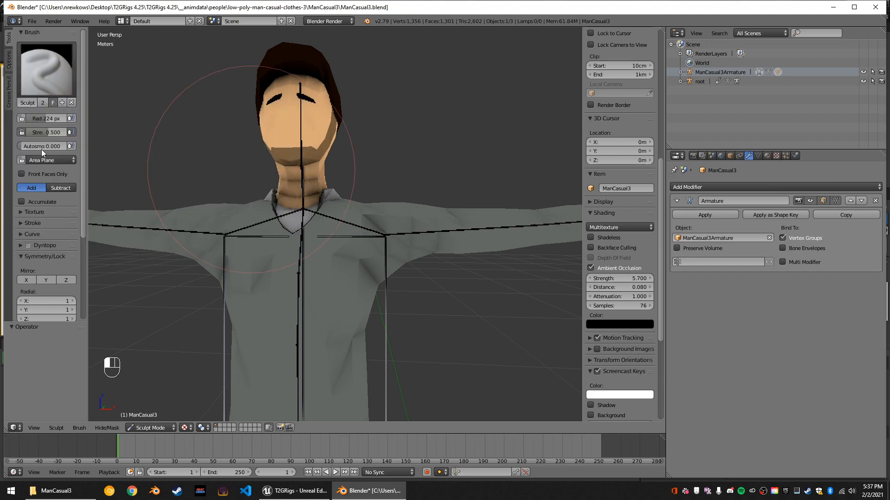
left_click(53, 187)
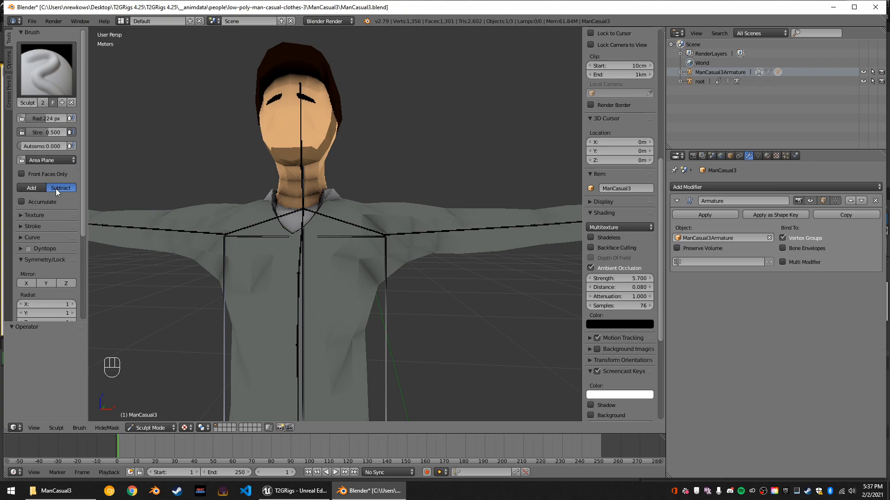
left_click(49, 201)
left_click_drag(51, 133, 80, 133)
Try carving in the torso and armpit with the SculptDraw brush, reducing its radius to 129 px, and undo the strokes.
middle_click_drag(268, 189, 237, 196)
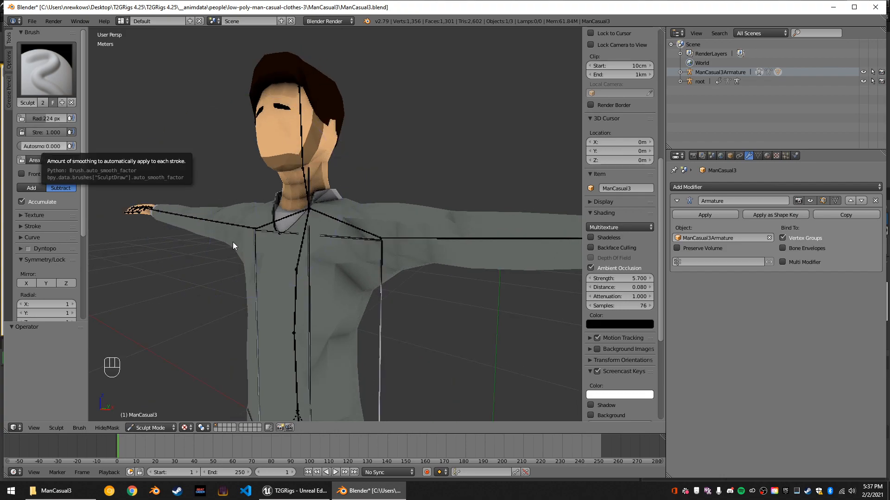
mouse_move(269, 274)
middle_mouse_down()
mouse_move(337, 267)
mouse_move(329, 264)
mouse_move(359, 246)
mouse_move(298, 252)
mouse_move(315, 253)
mouse_move(318, 237)
mouse_move(401, 248)
mouse_move(427, 264)
mouse_move(341, 245)
middle_mouse_up()
key("ctrl+z")
left_click_drag(47, 118, 40, 117)
middle_click_drag(188, 178, 136, 167)
left_click(329, 228)
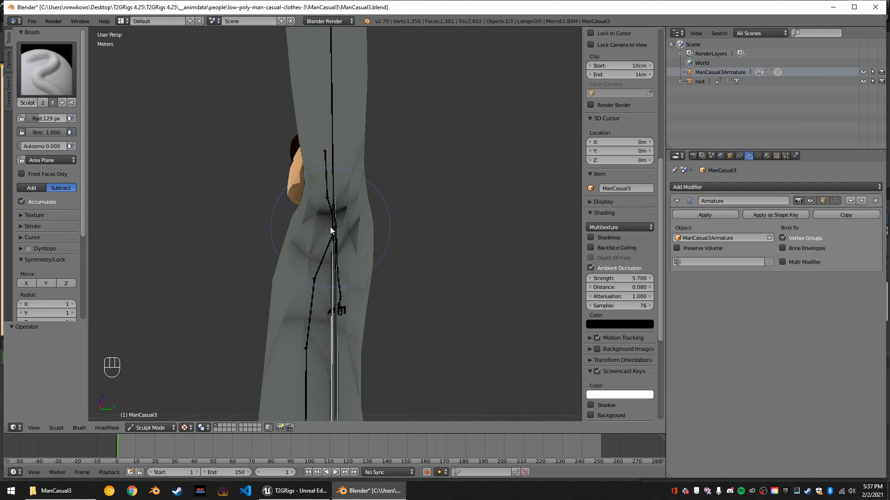
key("ctrl+z")
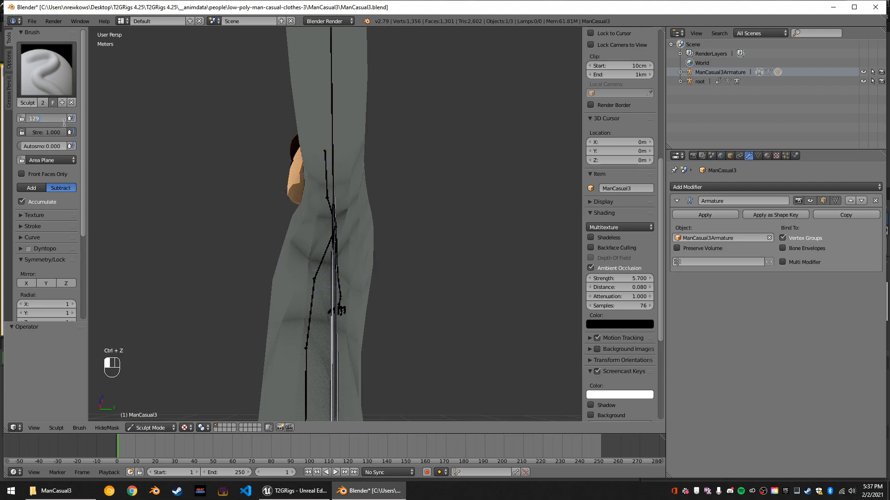
Lower the brush strength to 0.456, try carving the left armpit again, and undo the recent strokes.
left_click_drag(64, 133, 44, 132)
left_click(330, 232)
middle_click_drag(331, 217, 444, 252)
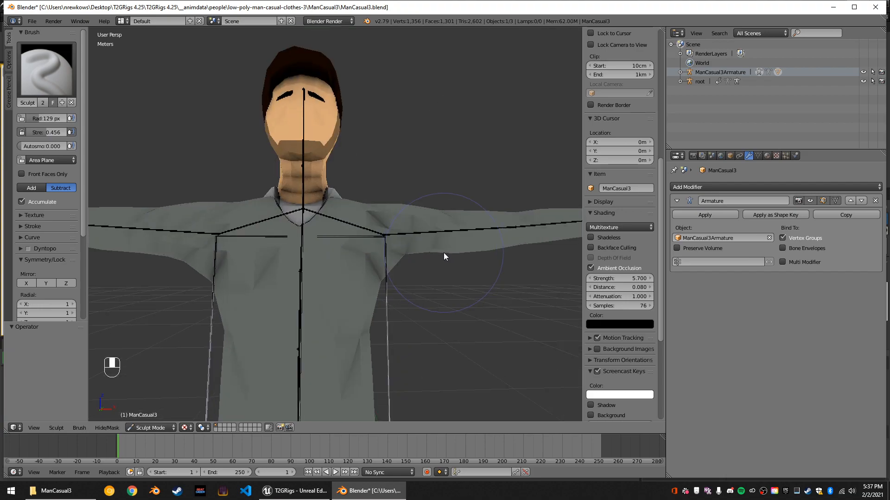
key("ctrl+z")
key("ctrl+z")
key("ctrl+z")
scroll(451, 289, "down", 3)
key("ctrl+z")
Leave Sculpt Mode for Object Mode and select the left upper arm bone of the man's armature.
scroll(384, 266, "down", 1)
scroll(385, 266, "up", 3)
mouse_move(379, 266)
middle_mouse_down()
mouse_move(310, 260)
mouse_move(433, 278)
mouse_move(392, 278)
middle_mouse_up()
scroll(392, 276, "down", 4)
scroll(392, 276, "up", 5)
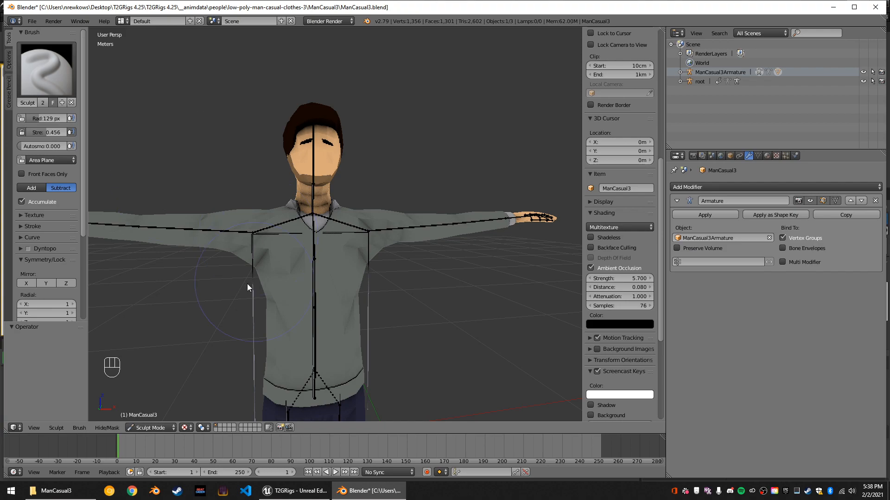
left_click(157, 427)
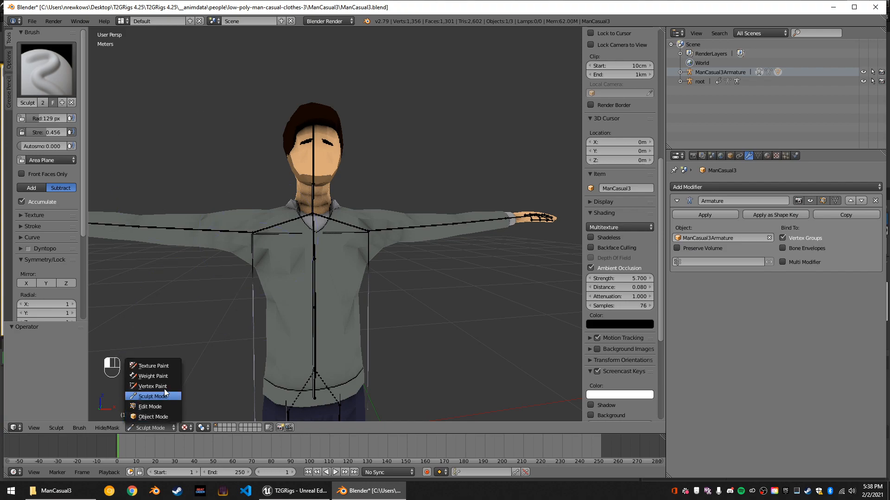
left_click(165, 416)
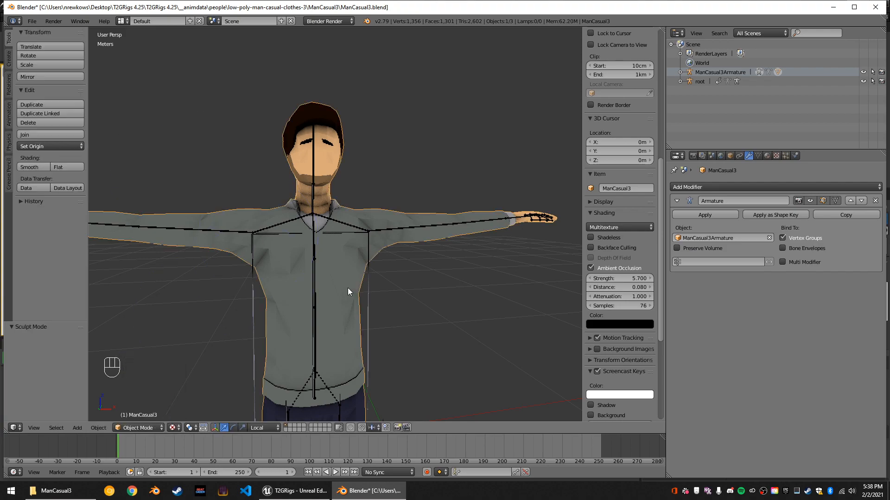
right_click(389, 231)
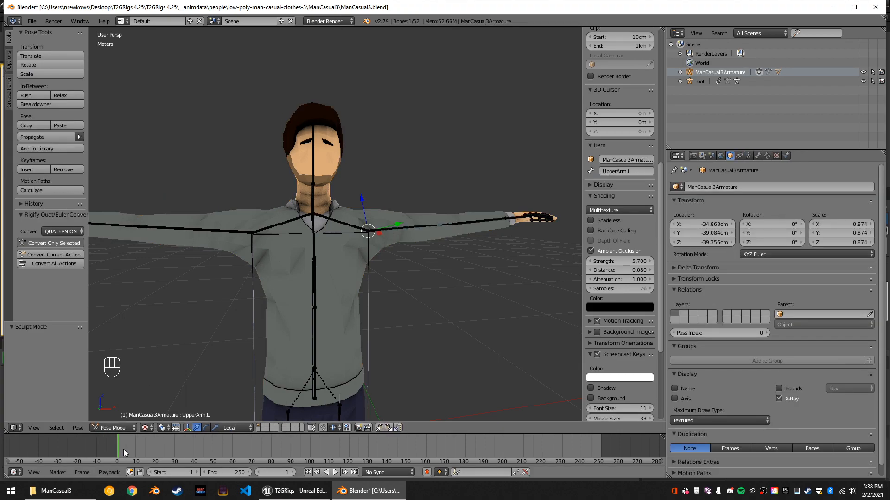
Select the left shoulder bone and turn off ambient occlusion in the viewport shading.
scroll(388, 315, "down", 4)
scroll(316, 320, "up", 2)
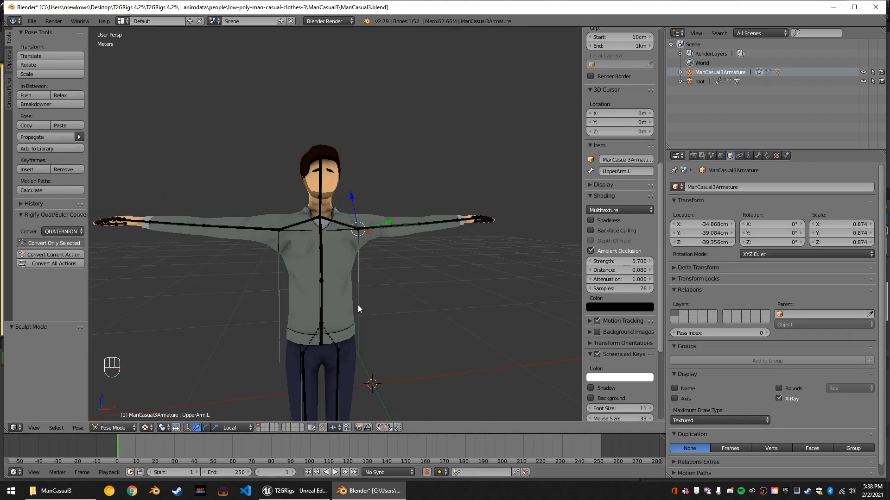
key("KP_Decimal")
scroll(357, 280, "down", 2)
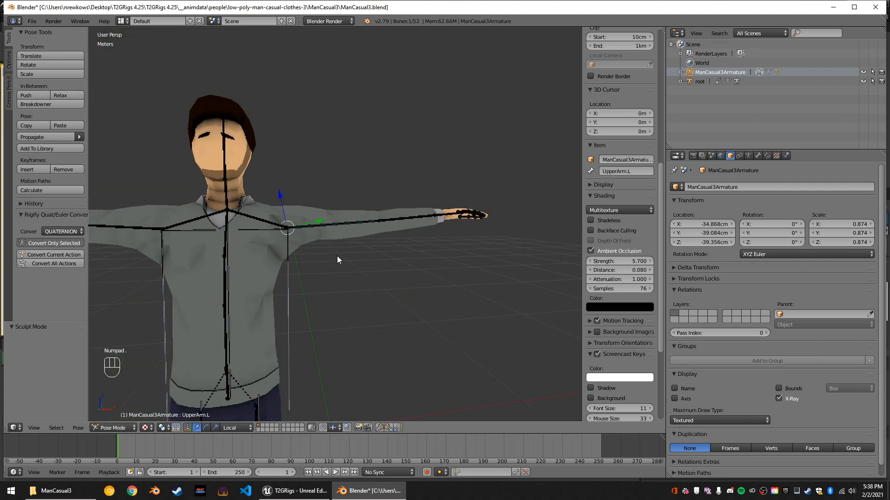
right_click(268, 222)
scroll(278, 221, "up", 5)
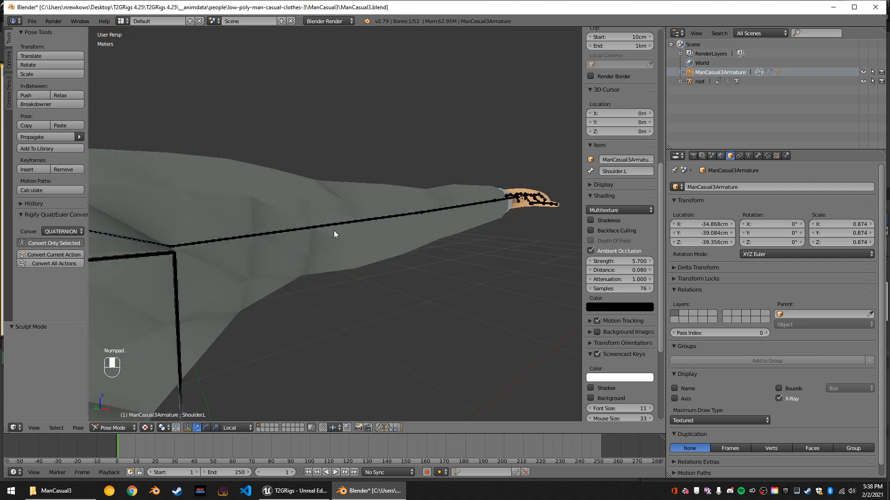
scroll(334, 230, "down", 5)
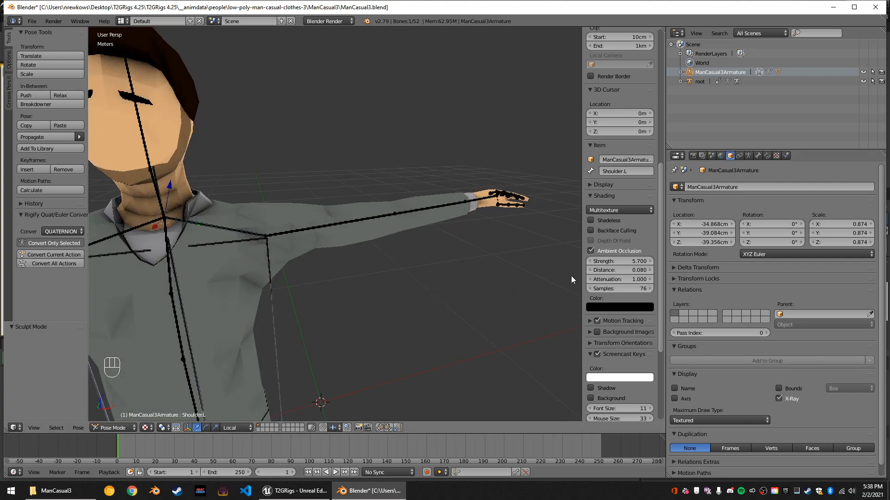
scroll(597, 296, "down", 1)
scroll(597, 296, "down", 4)
left_click(591, 159)
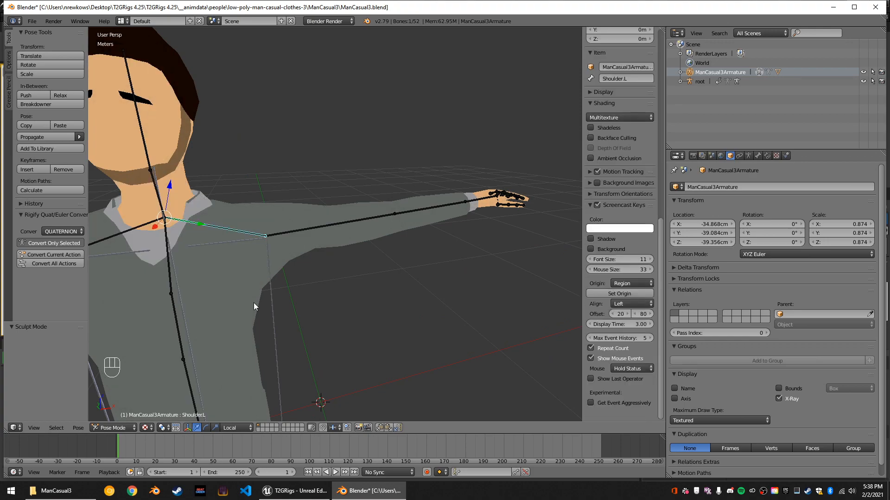
Rotate the left upper arm bone by -100° around its local X axis to lower the arm.
scroll(341, 264, "down", 3)
middle_click_drag(341, 279, 350, 252)
right_click(325, 224)
key("r")
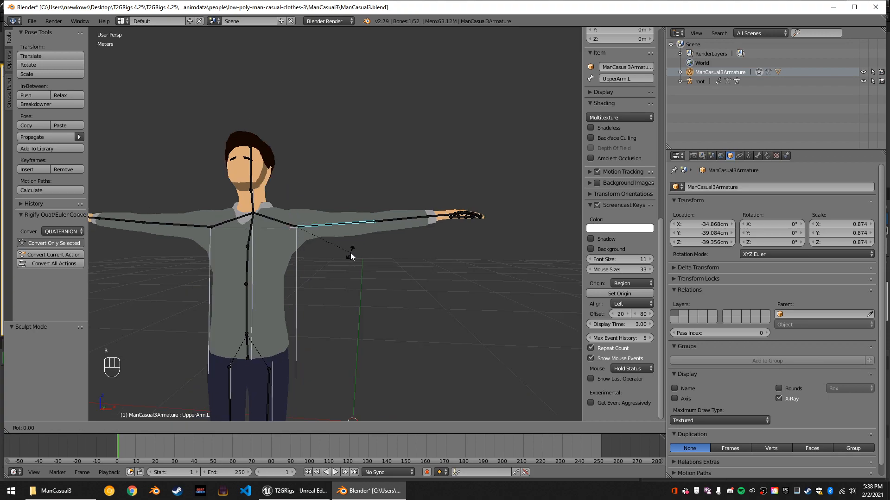
type("x90")
key("BackSpace")
key("BackSpace")
key("BackSpace")
type("-75")
key("BackSpace")
key("BackSpace")
key("BackSpace")
type("80")
key("BackSpace")
key("BackSpace")
type("-90")
key("BackSpace")
key("BackSpace")
key("BackSpace")
type("100")
key("BackSpace")
key("BackSpace")
key("BackSpace")
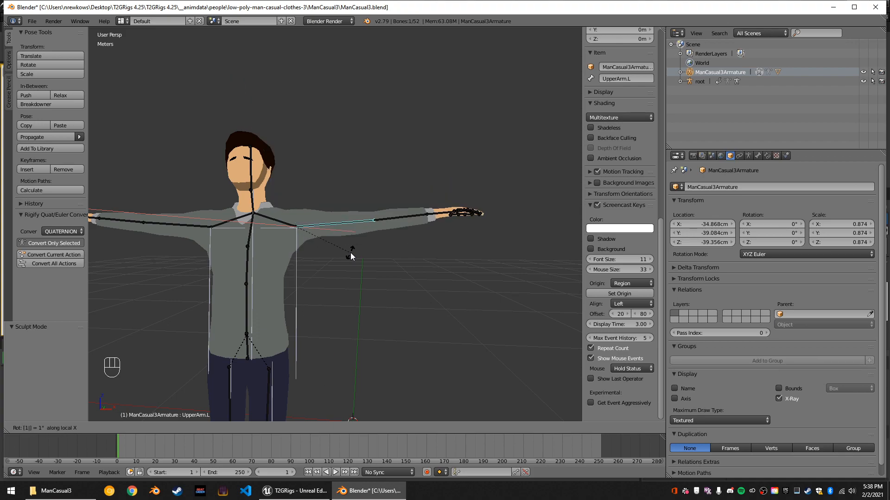
type("-100")
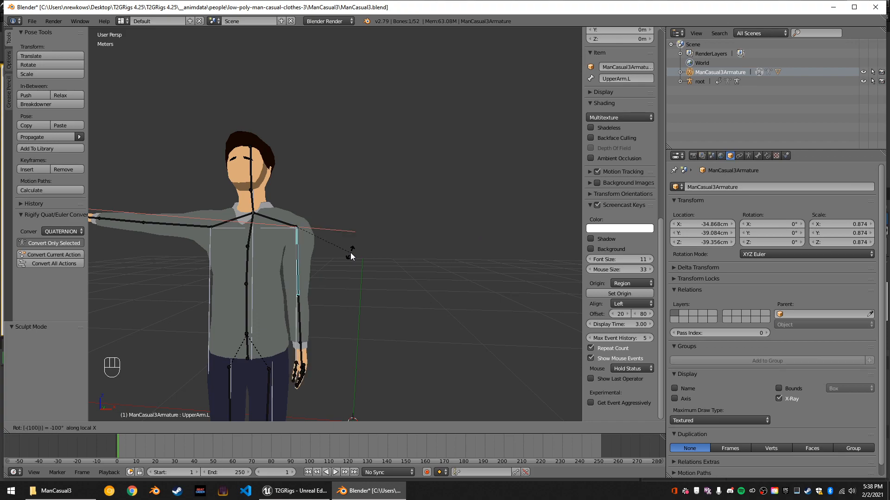
key("Return")
Rotate the right upper arm bone by -100° around its local X axis to lower the arm.
middle_click_drag(324, 251, 340, 251)
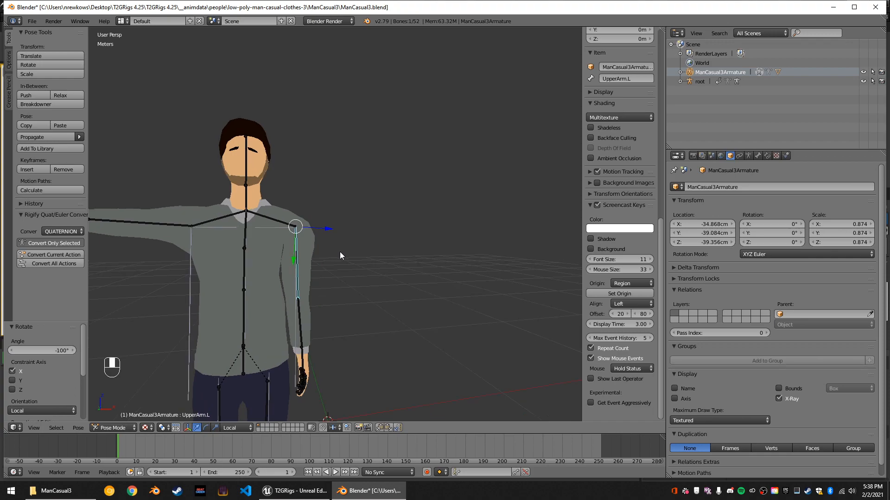
right_click(169, 227)
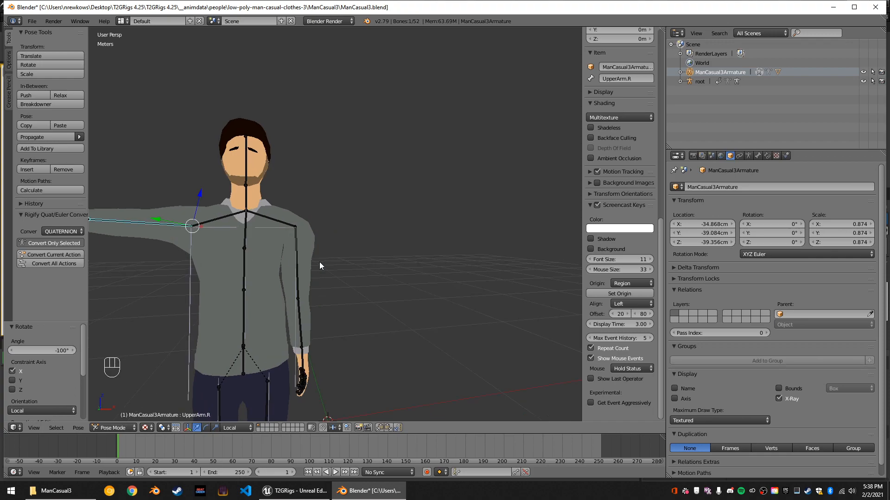
key("r")
key("y")
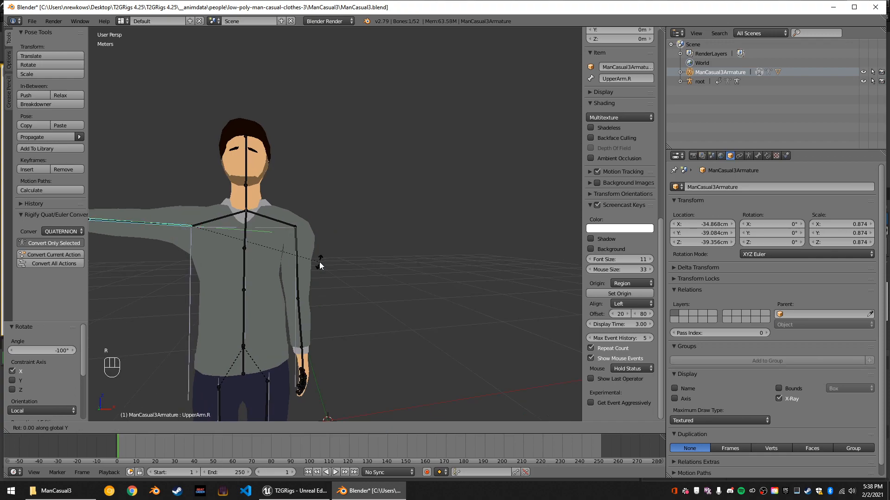
key("y")
key("x")
key("x")
type("100")
key("BackSpace")
key("BackSpace")
key("BackSpace")
key("BackSpace")
type("-100")
key("Return")
Scale the left upper arm bone to 0.7 on its local X and Z axes, leaving out local Y.
middle_click_drag(319, 262, 304, 251)
scroll(308, 262, "up", 3)
right_click(288, 249)
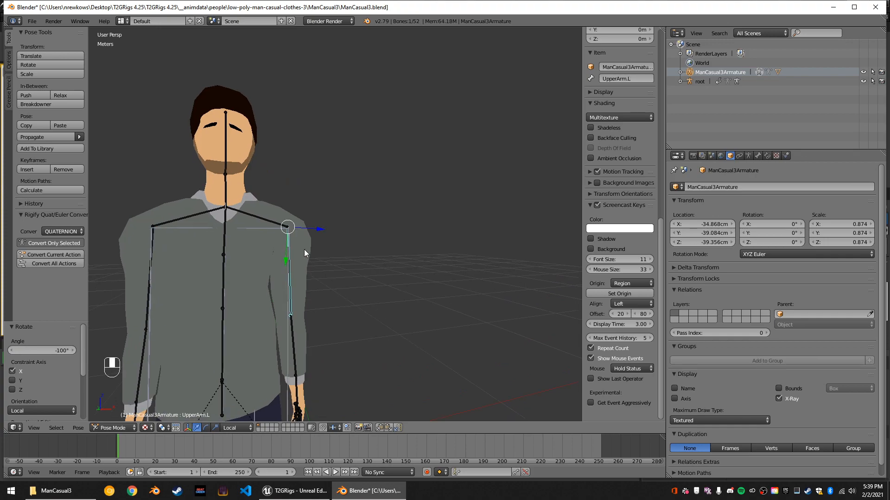
key("s")
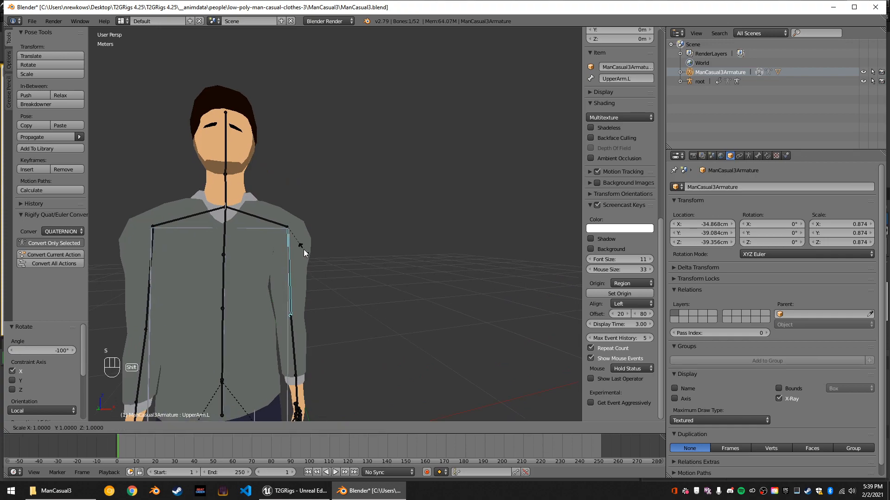
key("shift+y")
key("shift+y")
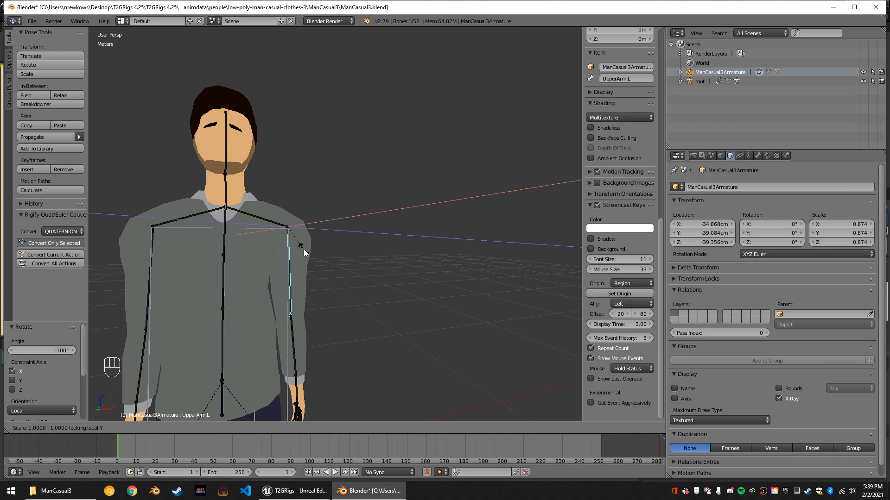
type(".7")
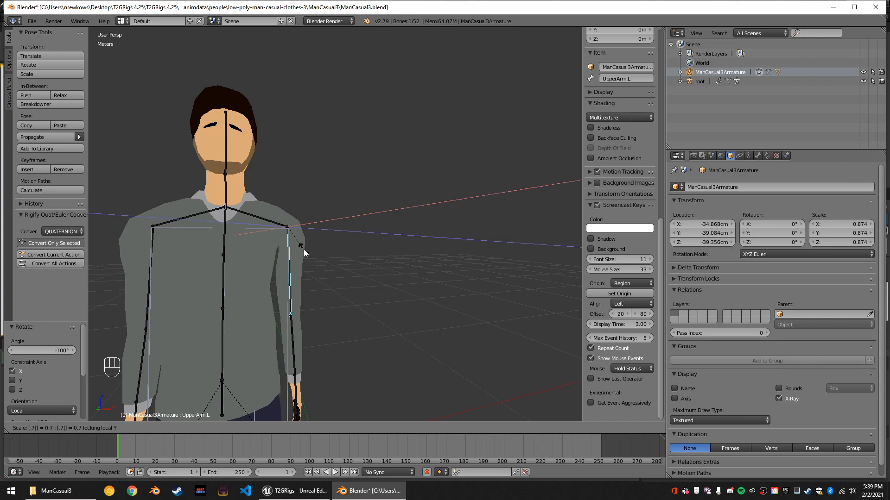
key("Return")
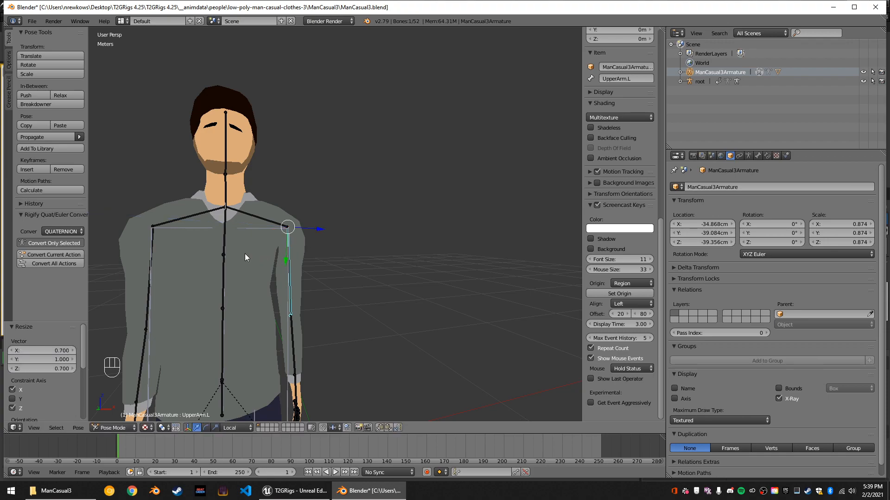
Scale the right upper arm bone to 0.7 on its local X and Z axes, leaving out local Y.
right_click(151, 241)
key("s")
key("shift+y")
key("shift+y")
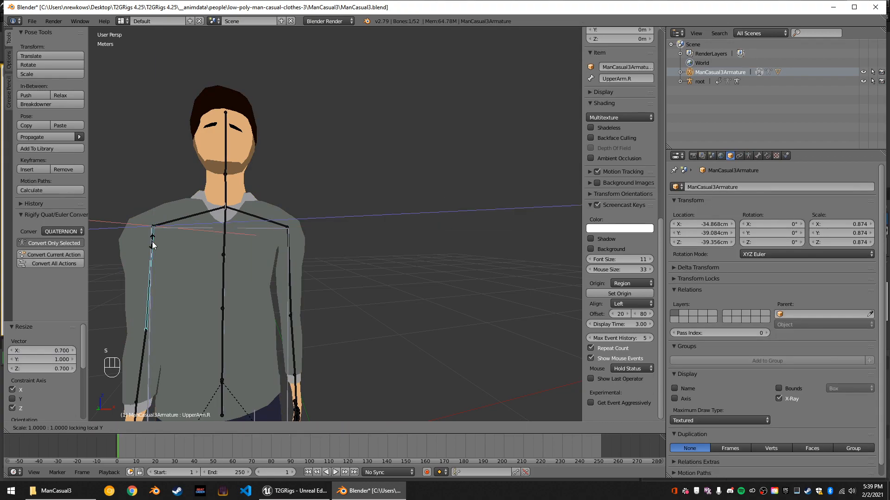
type(".7")
key("Return")
Rotate the right upper arm bone about -1.27° and the right lower arm bone about -0.98° around the global Y axis.
scroll(152, 241, "down", 1)
middle_click_drag(202, 280, 260, 292)
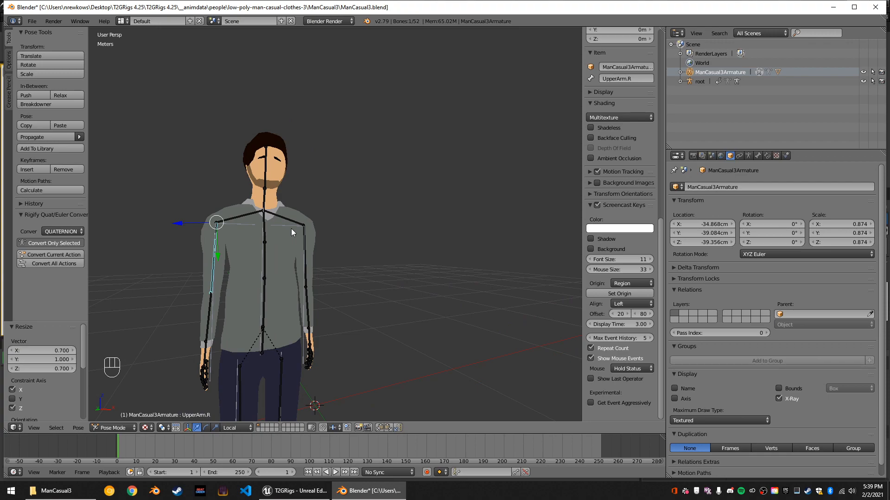
key("r")
key("y")
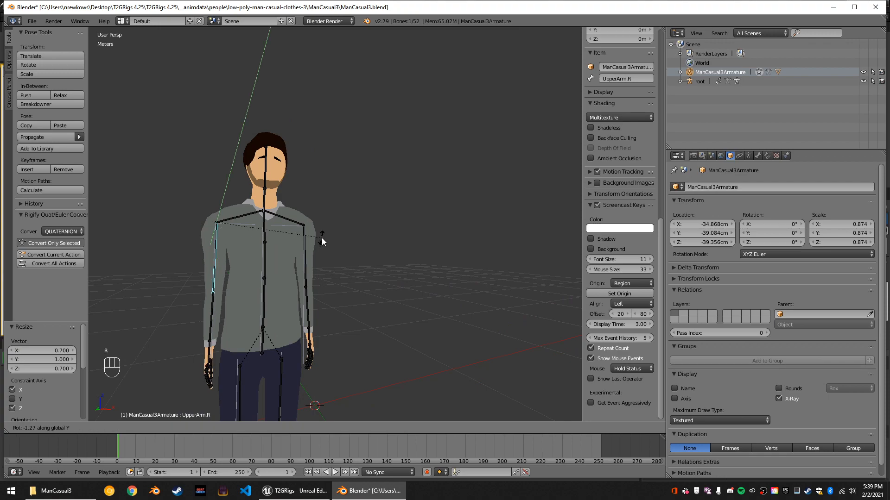
left_click(323, 241)
right_click(214, 318)
key("r")
key("y")
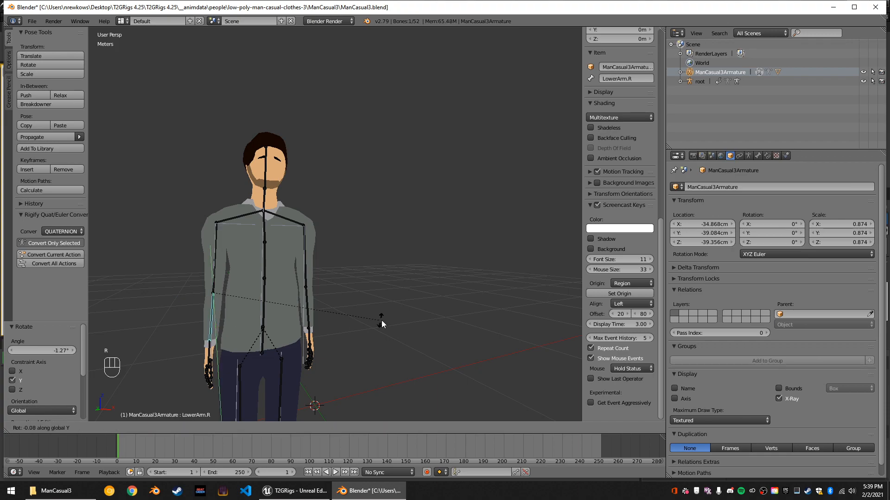
left_click(386, 318)
Rotate the left upper arm bone about 0.58° around the global Y axis.
middle_click_drag(335, 314, 305, 267)
right_click(305, 268)
key("r")
key("y")
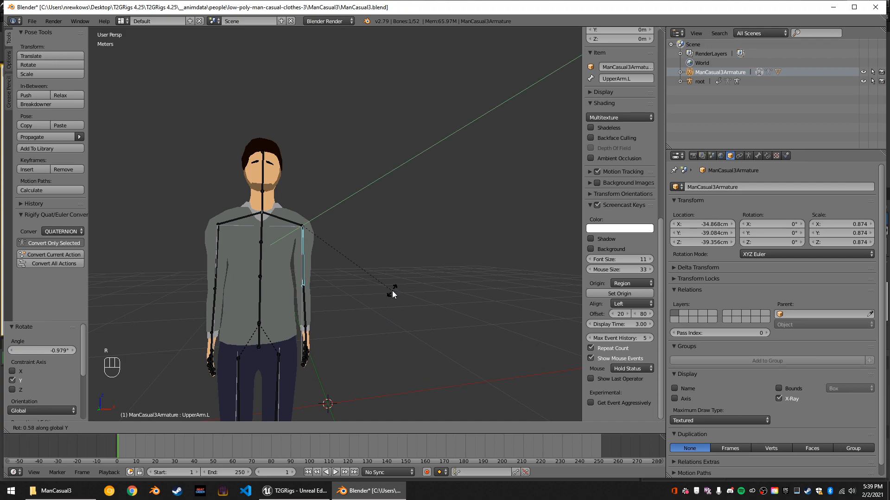
left_click(392, 291)
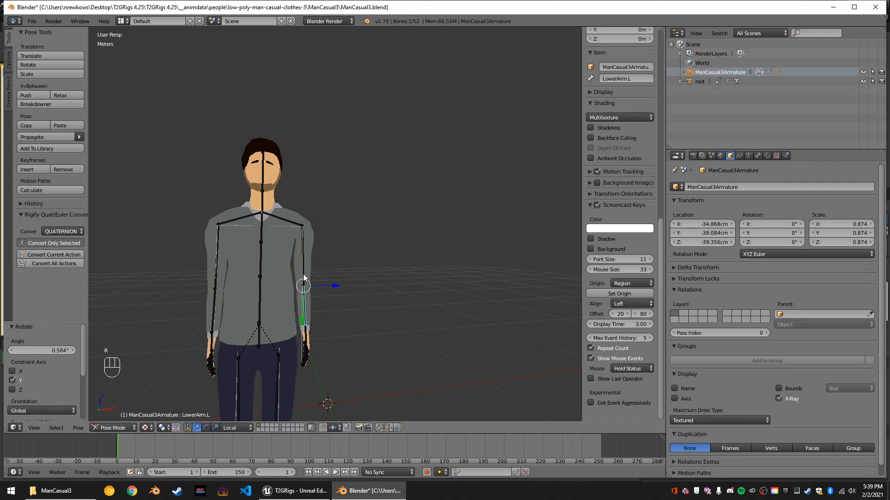
Rotate the left upper arm bone about 0.91° and the left lower arm bone about 3.69° around the global Y axis.
key("r")
key("y")
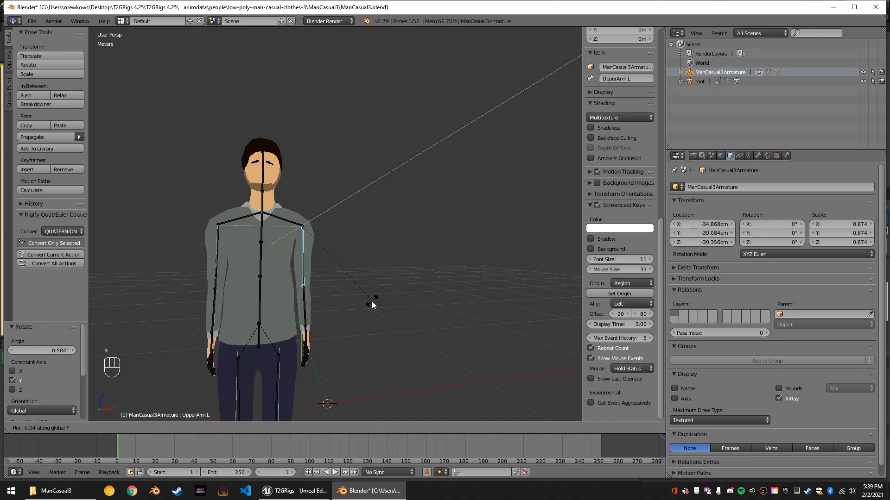
left_click(371, 301)
right_click(310, 315)
scroll(310, 315, "up", 1)
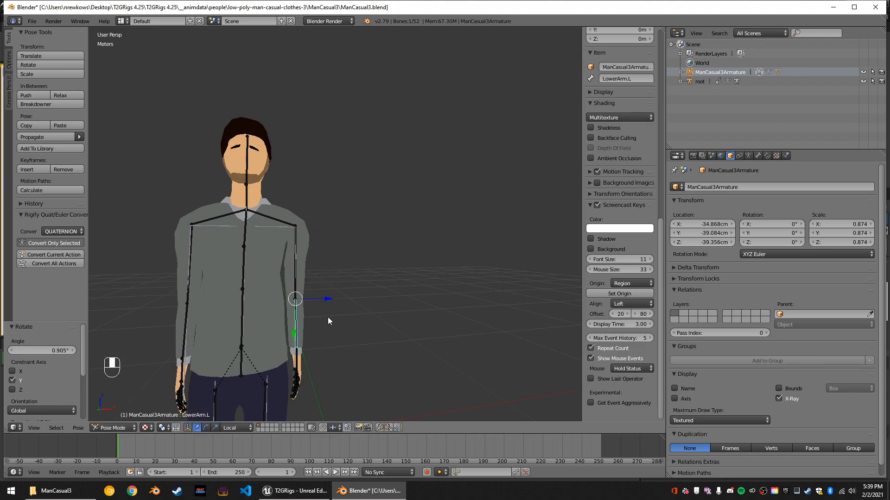
key("r")
key("y")
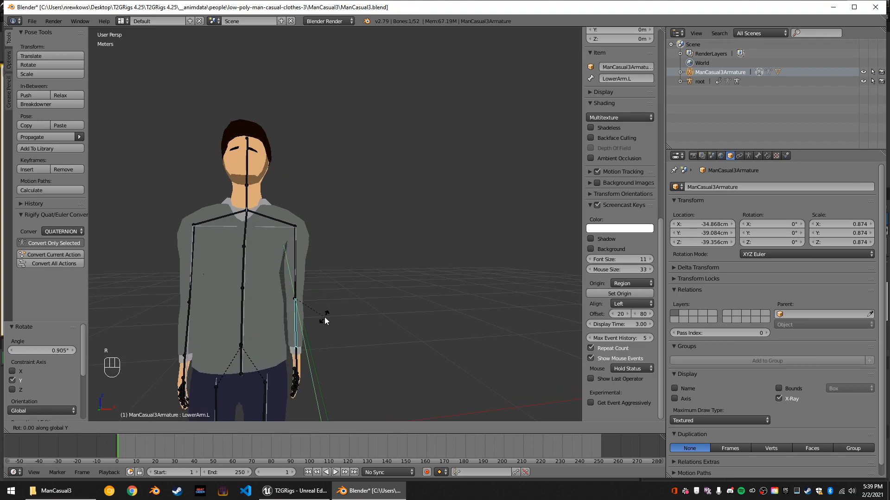
left_click(325, 320)
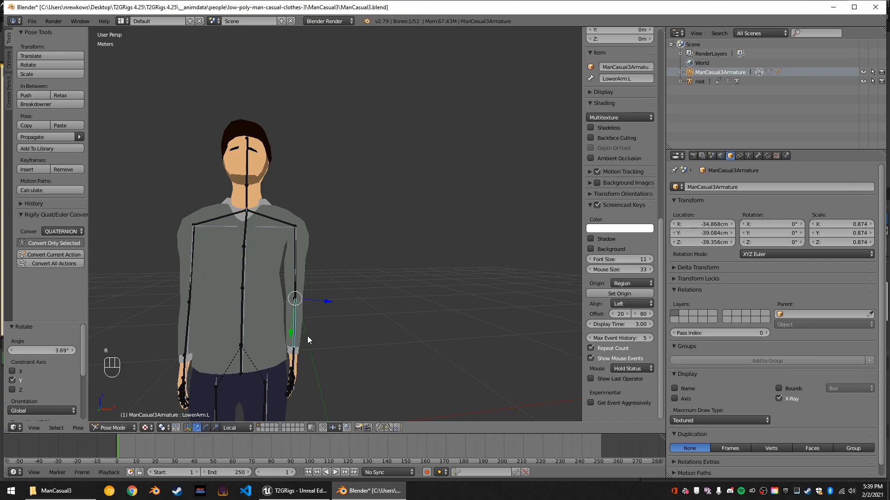
Rotate the right lower arm bone about -2.07° around the global Y axis.
right_click(190, 330)
key("r")
key("y")
left_click(345, 334)
Try ambient occlusion shading on the character in side view and turn it off again.
middle_click_drag(346, 335, 288, 376)
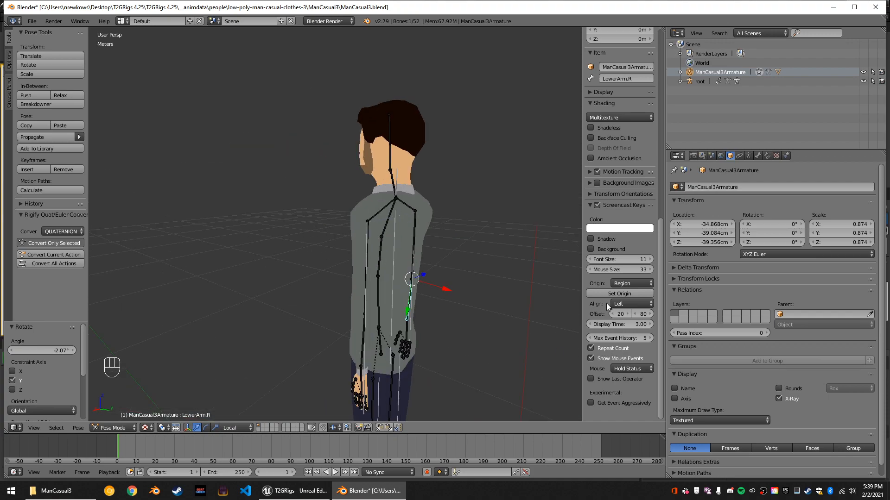
scroll(619, 210, "up", 1)
middle_click_drag(454, 260, 551, 202)
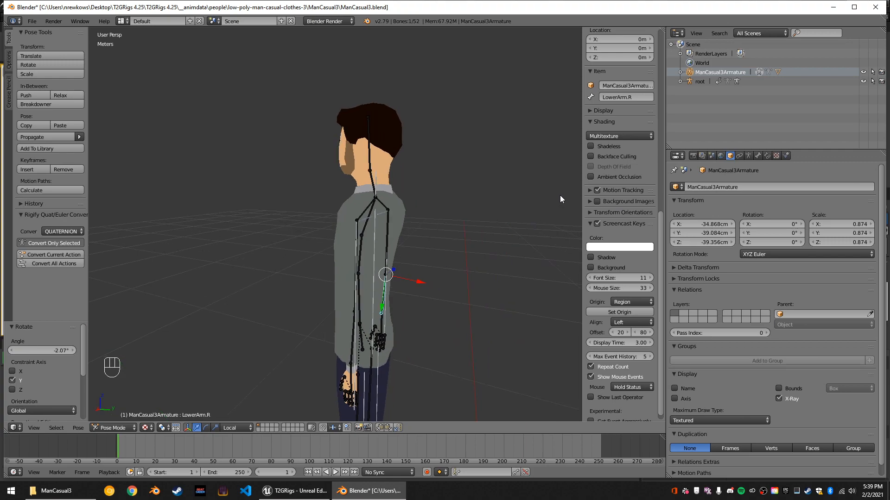
left_click(590, 177)
middle_click_drag(457, 281, 511, 263)
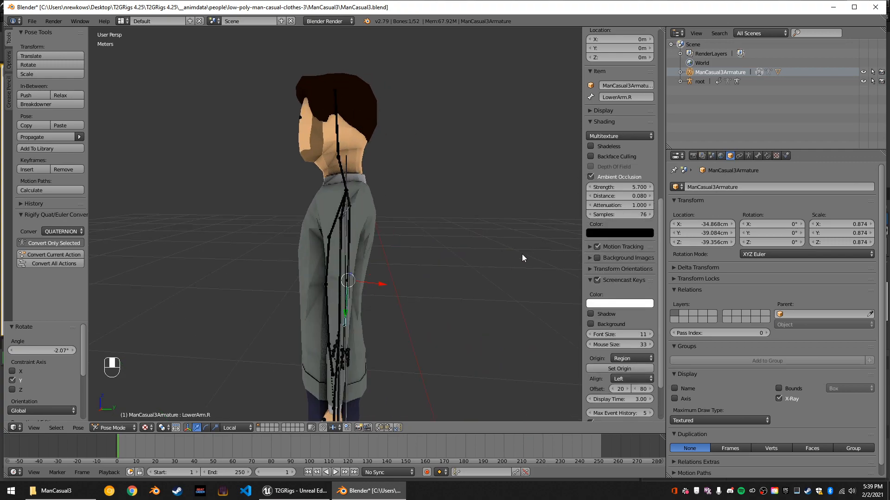
left_click(602, 176)
middle_click_drag(431, 220, 469, 220)
Rotate the left lower arm bone about 6.59° around its local Z axis to straighten it in side view.
scroll(469, 220, "up", 3)
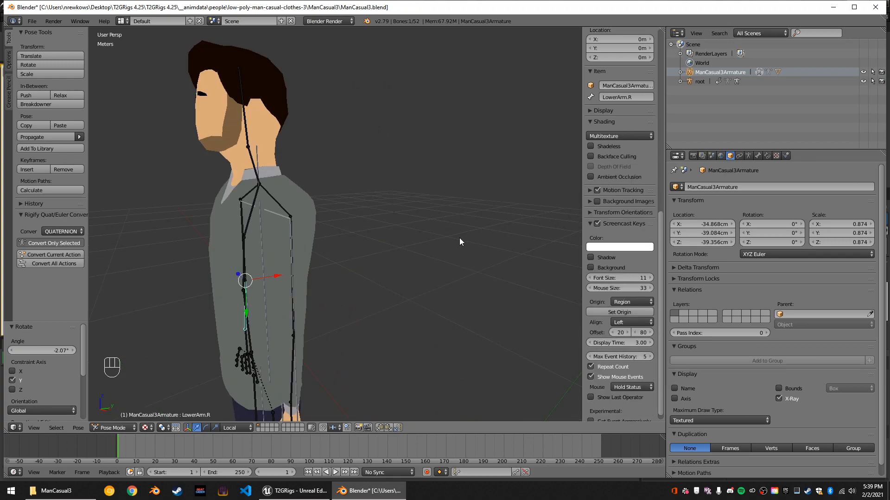
middle_click_drag(374, 273, 350, 291)
right_click(320, 331)
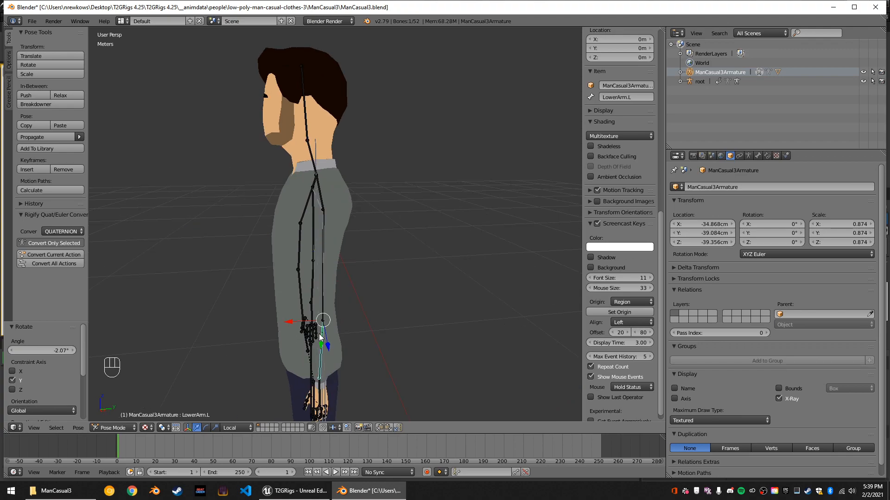
key("KP_Decimal")
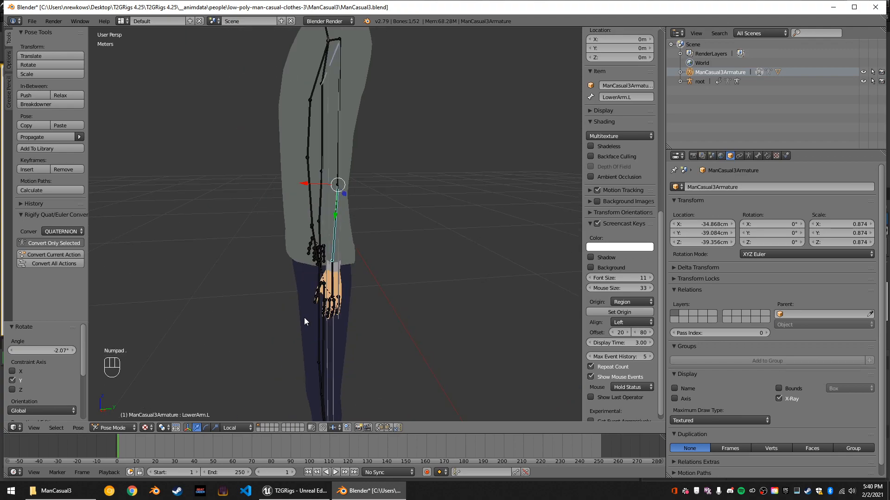
middle_click_drag(310, 318, 366, 306)
key("r")
key("x")
key("x")
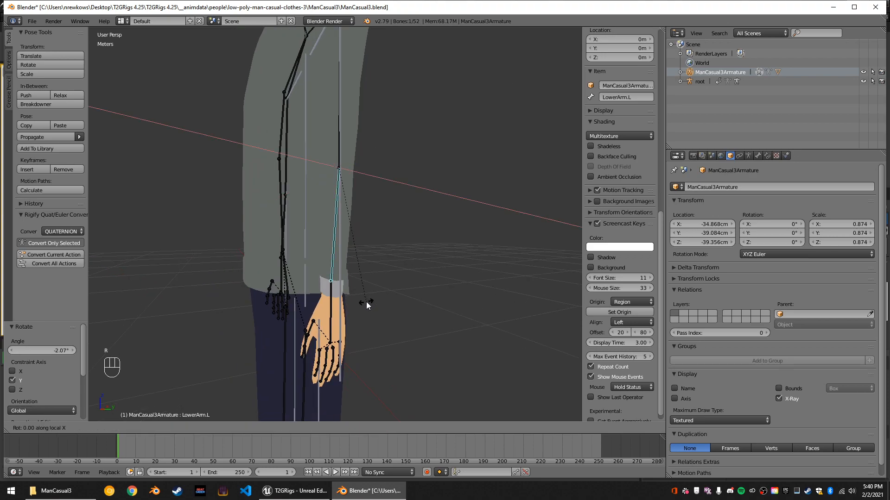
key("z")
key("z")
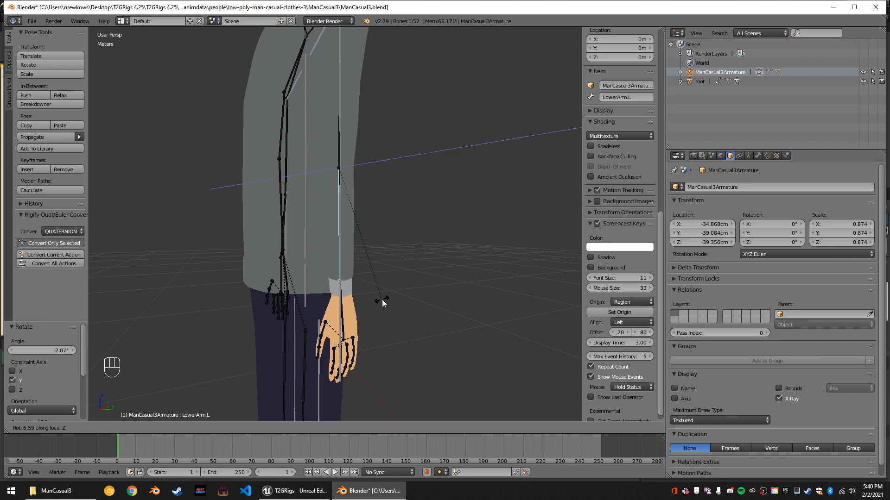
left_click(381, 299)
Rotate the left lower arm bone about 1.27° around its local X axis, viewed from the front.
middle_click_drag(400, 300, 443, 296)
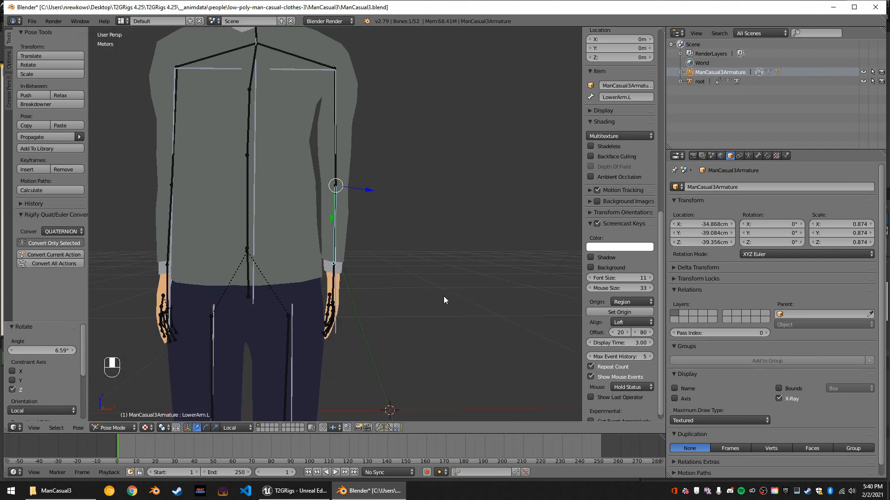
key("r")
key("z")
key("x")
key("x")
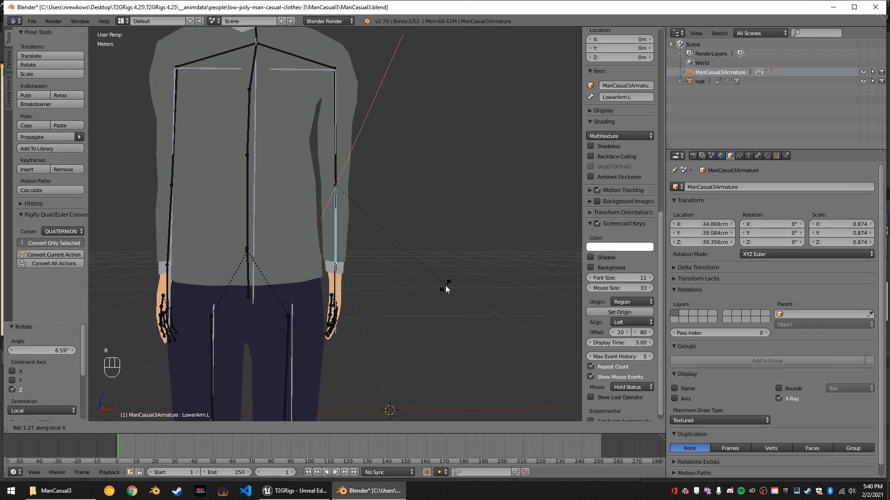
left_click(446, 285)
Rotate the right lower arm bone about -6.27° around its local Z axis to straighten it in side view.
scroll(378, 311, "down", 2)
middle_click_drag(374, 304, 167, 213)
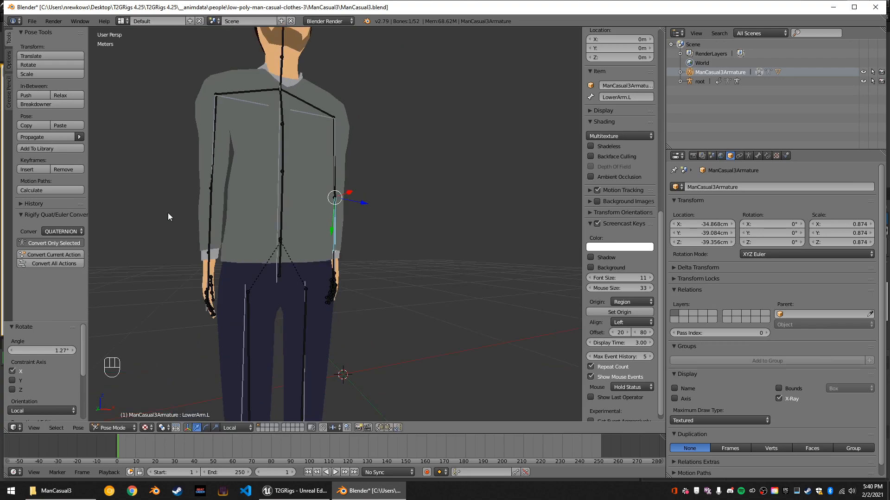
right_click(207, 210)
right_click(208, 210)
middle_click_drag(294, 217, 328, 218)
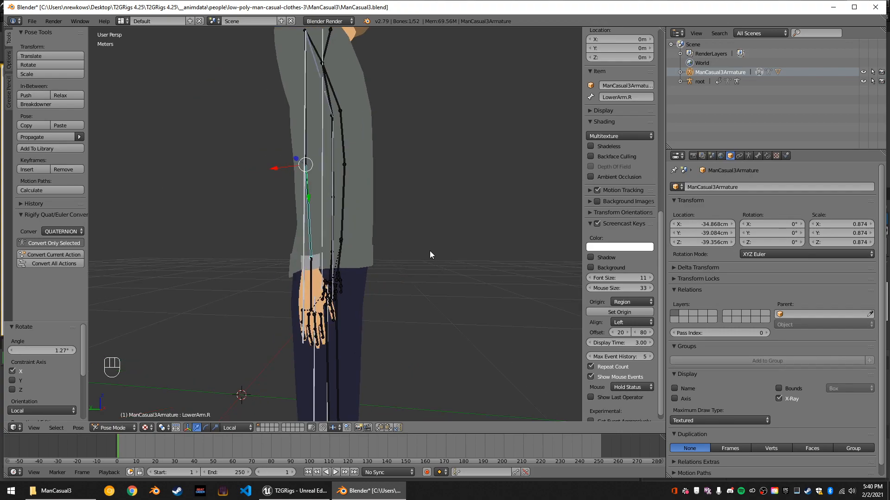
key("r")
key("z")
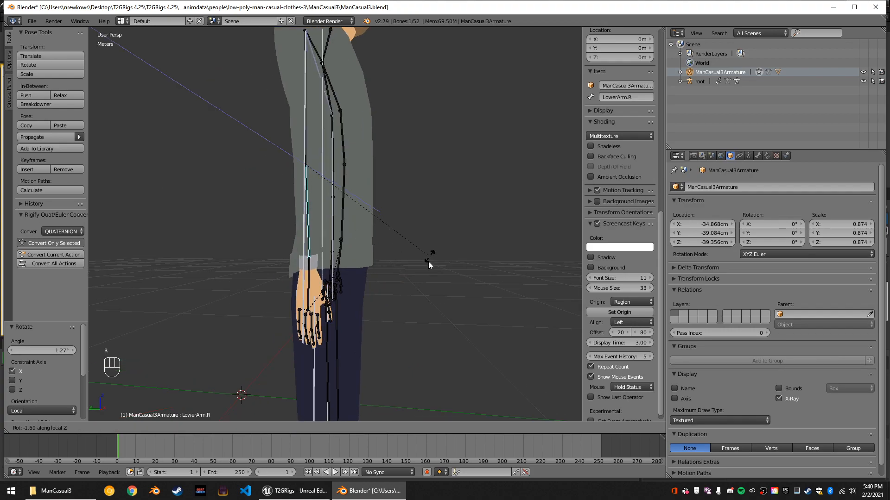
left_click(423, 268)
Examine the alignment of both arms and the left hand's finger bones from the front and from below.
middle_click_drag(453, 268, 337, 262)
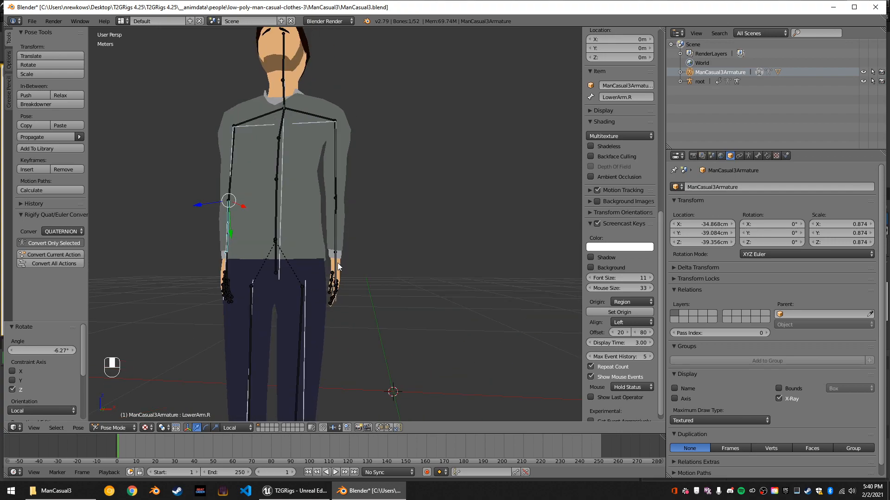
scroll(341, 287, "up", 3)
middle_click_drag(343, 323, 348, 367)
right_click(343, 367)
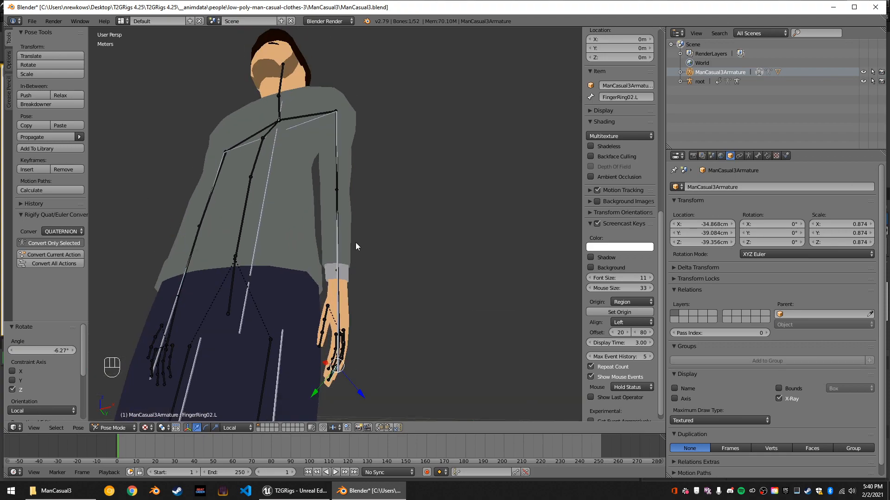
middle_click_drag(355, 245, 374, 275)
scroll(352, 182, "down", 5)
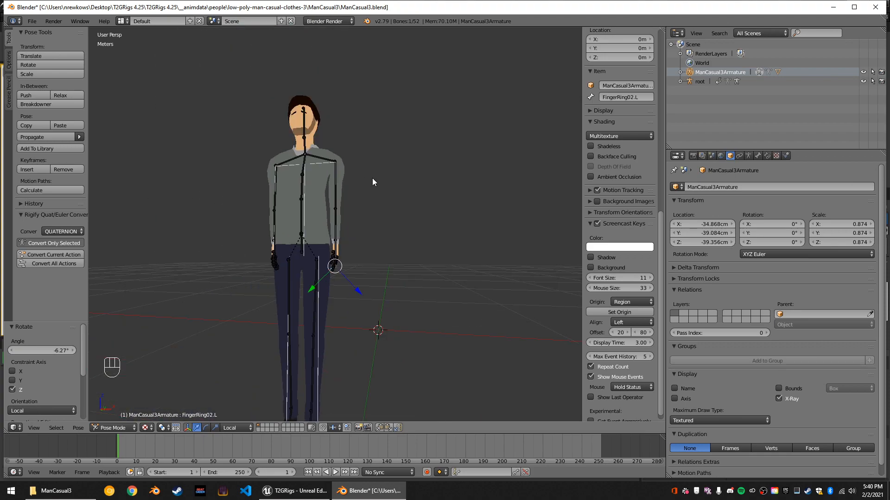
scroll(354, 200, "up", 5)
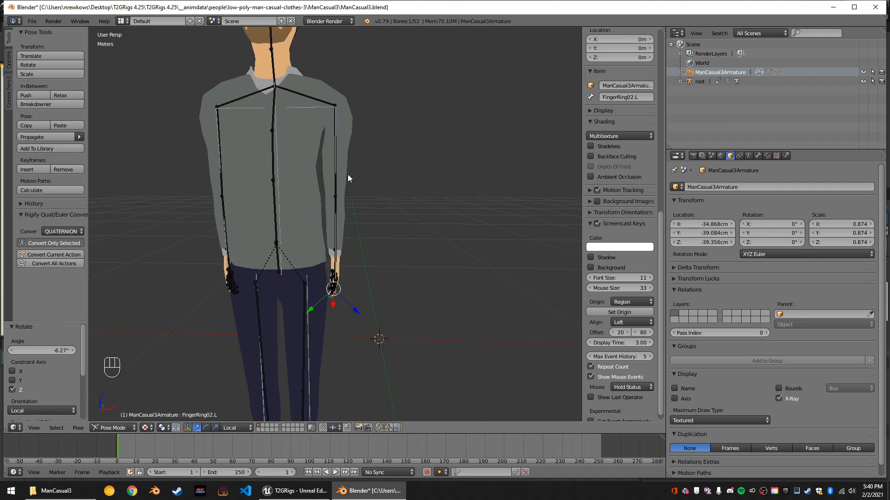
Lengthen the left upper arm bone along its local Y axis by about 1.074, and again by about 1.076.
right_click(340, 162)
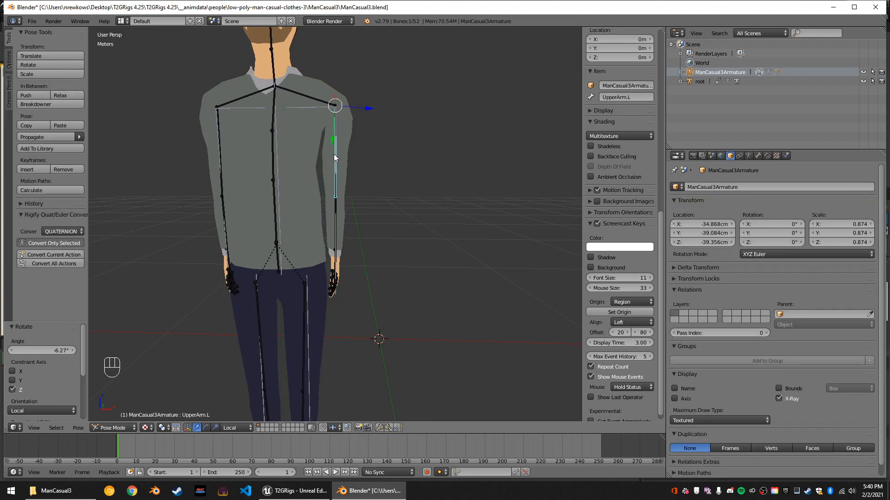
key("s")
key("y")
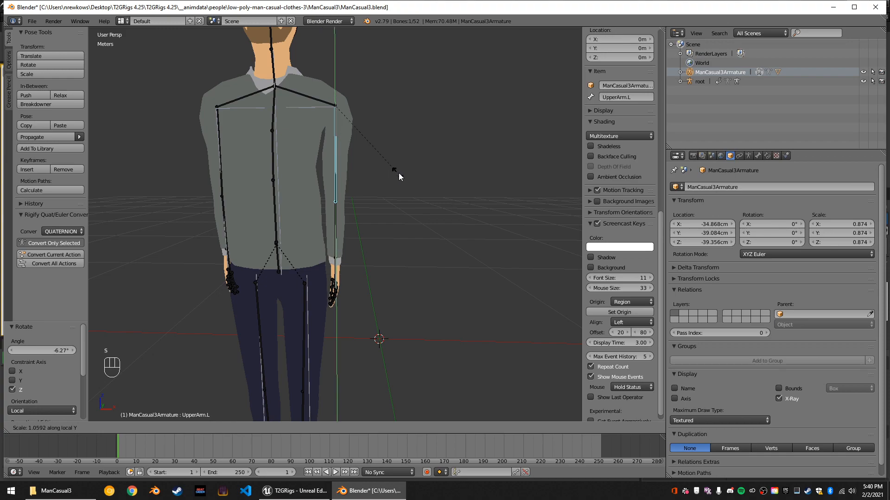
left_click(400, 173)
middle_click_drag(395, 226, 413, 260)
key("s")
key("y")
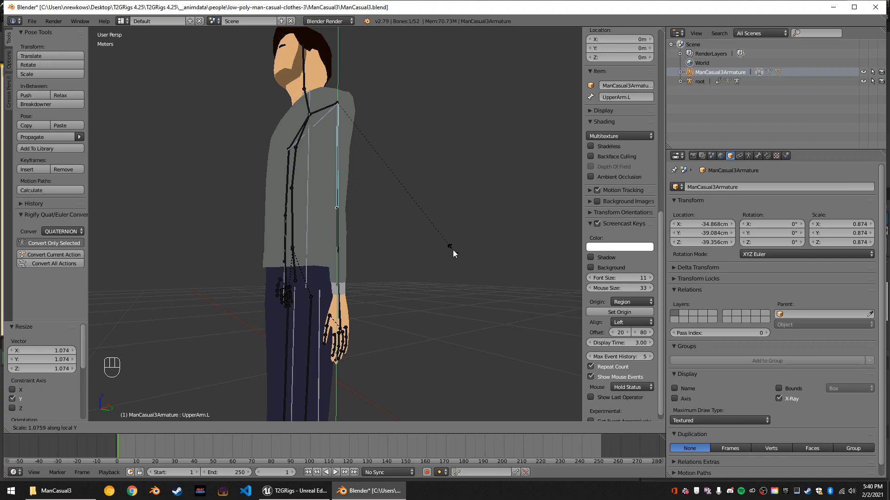
left_click(452, 249)
Scale the left hand bone to about 0.763 along its local Y axis.
right_click(346, 304)
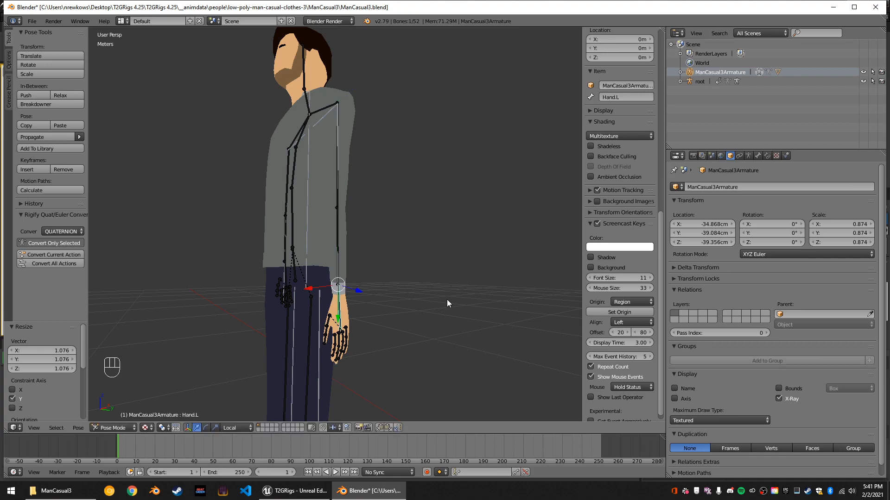
key("s")
key("y")
key("y")
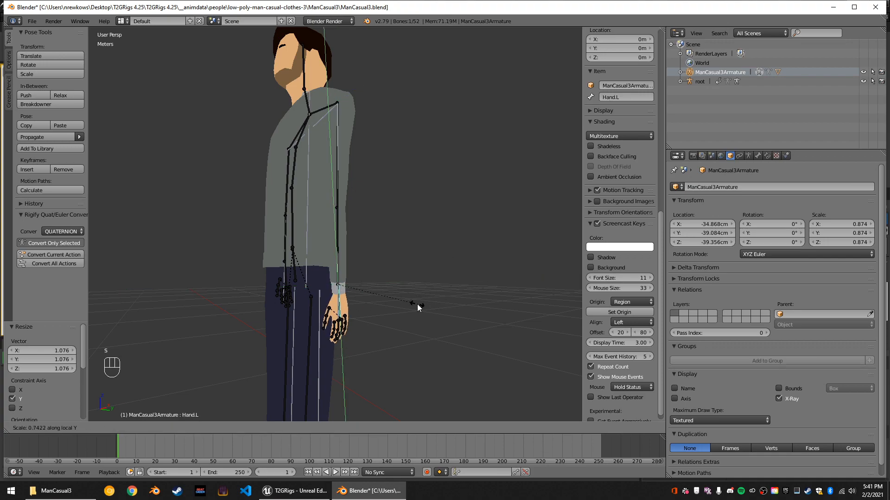
left_click(419, 304)
key("KP_Decimal")
middle_click_drag(393, 304, 454, 255)
Lengthen the right upper arm bone along its local Y axis by about 1.106, and again by about 1.042.
scroll(480, 242, "down", 4)
scroll(454, 254, "down", 4)
scroll(378, 245, "down", 6)
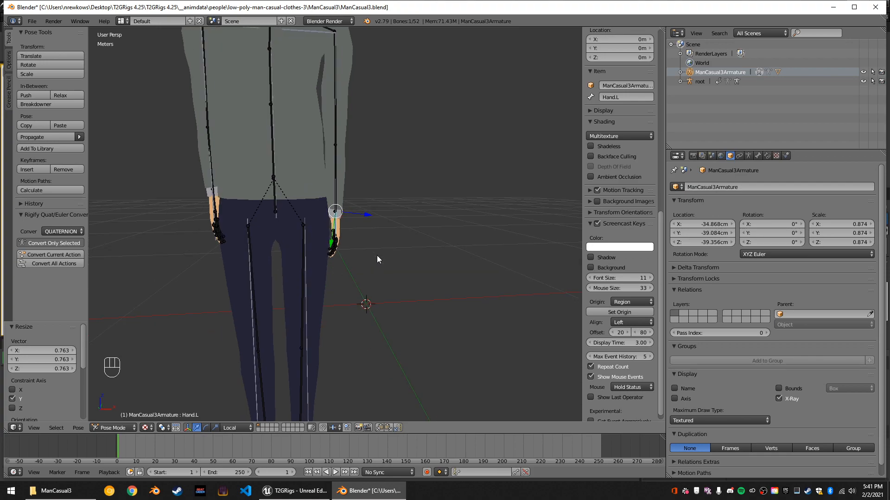
right_click(263, 135)
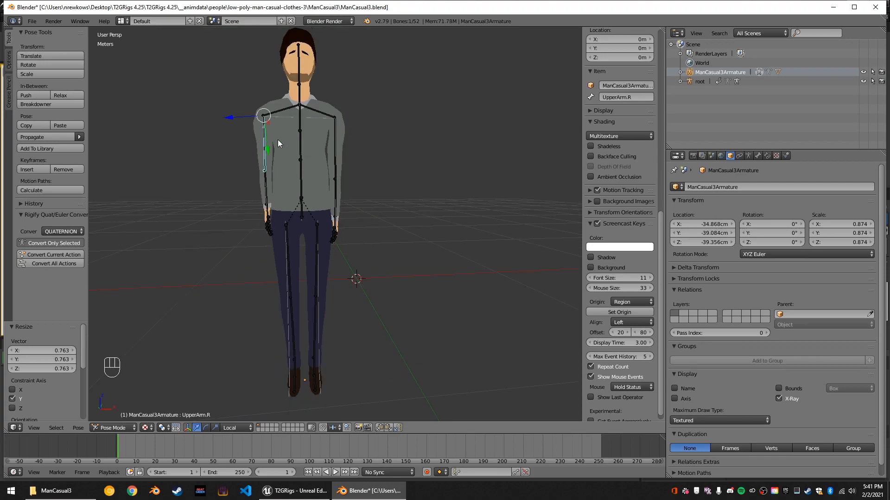
key("s")
key("y")
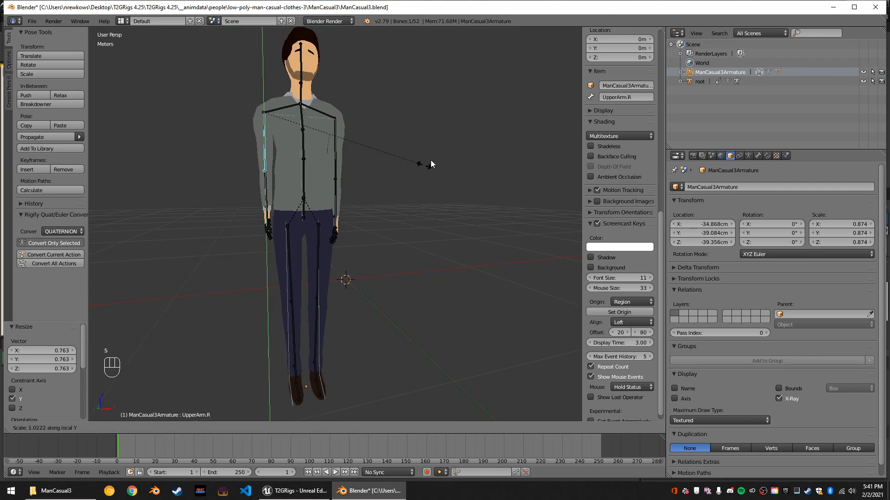
left_click(442, 149)
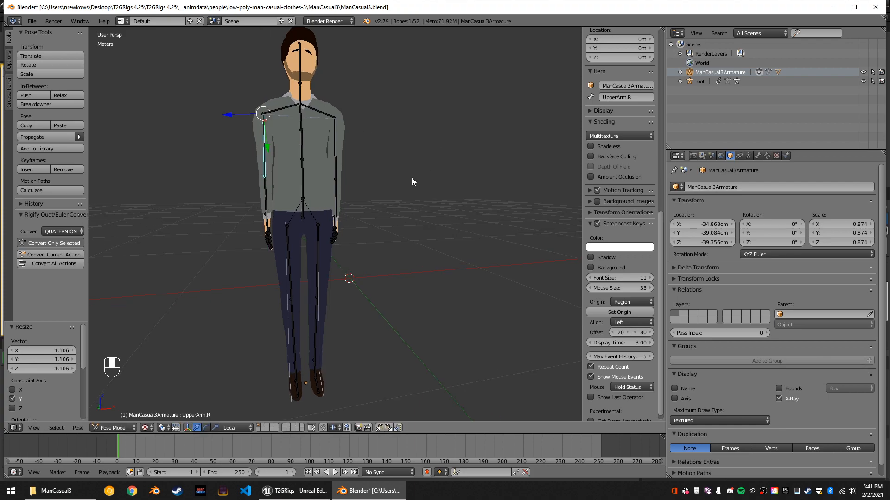
key("s")
key("y")
key("y")
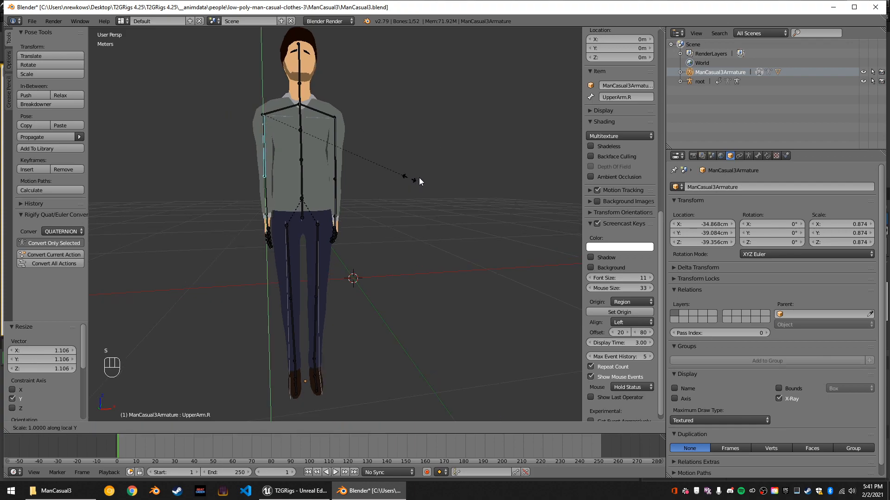
left_click(413, 186)
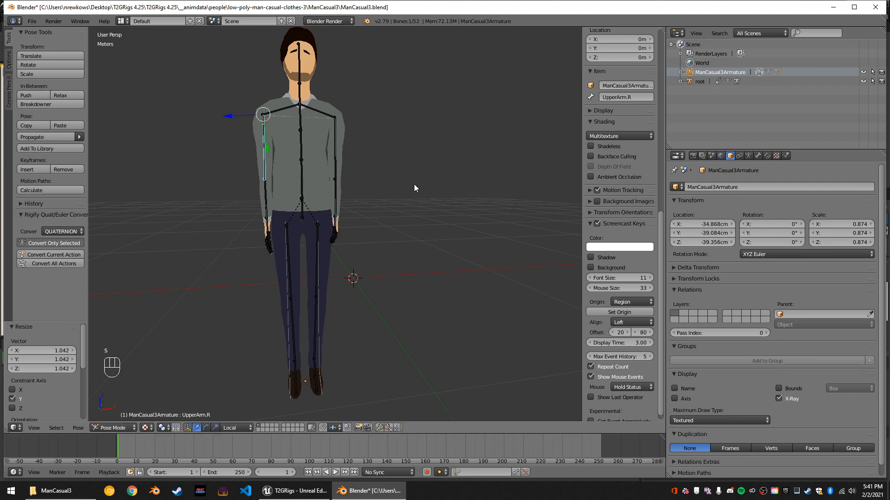
Scale the right hand bone to about 0.762 along its local Y axis.
scroll(301, 257, "up", 2)
right_click(232, 225)
mouse_move(394, 232)
middle_mouse_down()
mouse_move(418, 227)
mouse_move(400, 233)
middle_mouse_up()
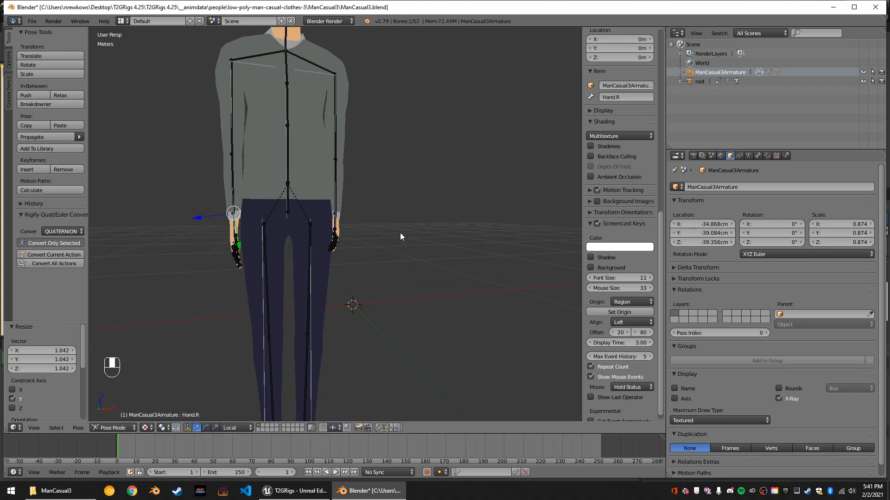
key("s")
key("y")
key("y")
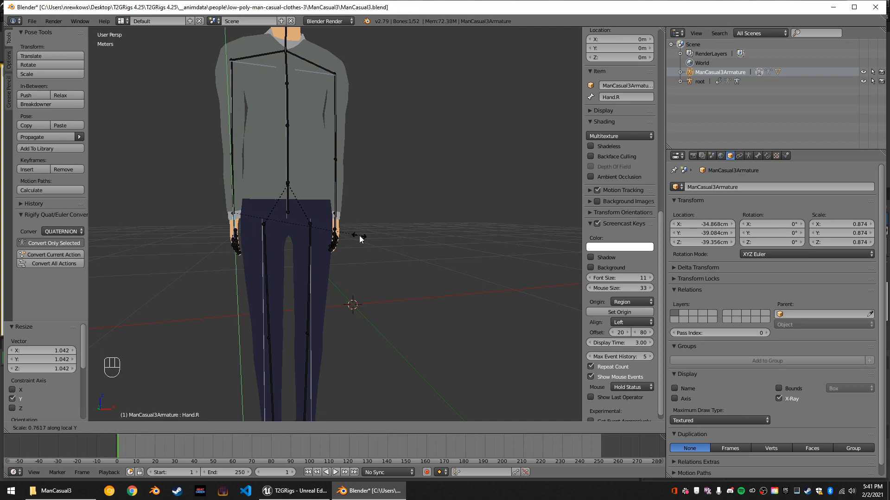
left_click(360, 235)
mouse_move(373, 244)
middle_mouse_down()
mouse_move(371, 254)
mouse_move(340, 255)
mouse_move(359, 254)
middle_mouse_up()
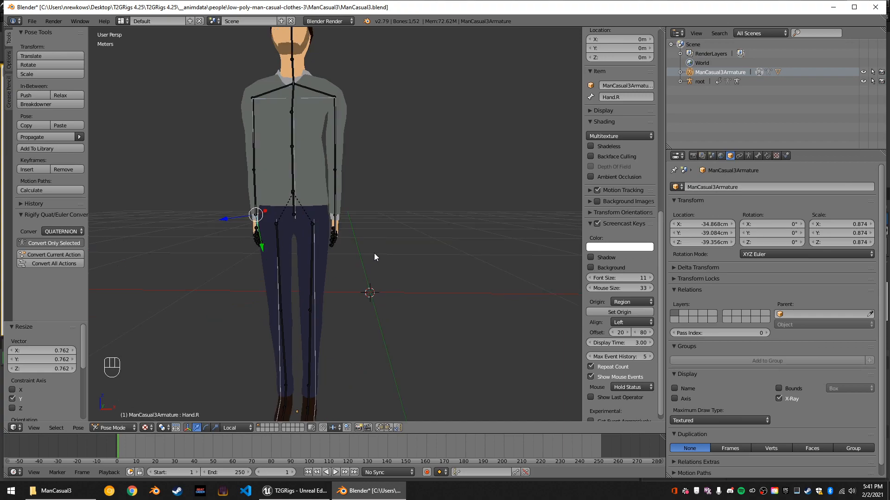
Rotate the left hand bone by about -7.22° around its local Z axis.
scroll(384, 252, "up", 3)
middle_click_drag(288, 233, 396, 231)
scroll(321, 245, "down", 5)
scroll(326, 252, "up", 5)
right_click(326, 253)
key("r")
key("z")
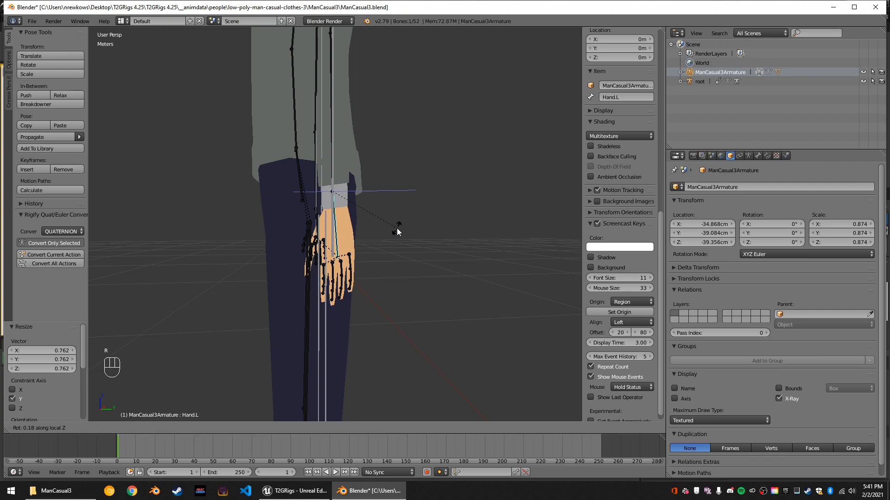
left_click(394, 238)
scroll(263, 232, "down", 2)
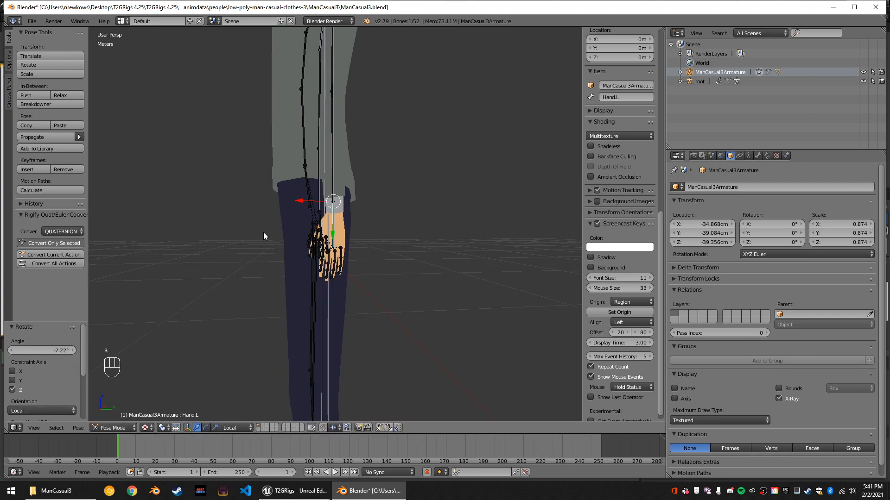
Rotate the right hand bone by about 4.49° around its local Z axis.
middle_click_drag(313, 248, 422, 249)
scroll(421, 249, "down", 2)
middle_click_drag(335, 260, 309, 260)
right_click(310, 260)
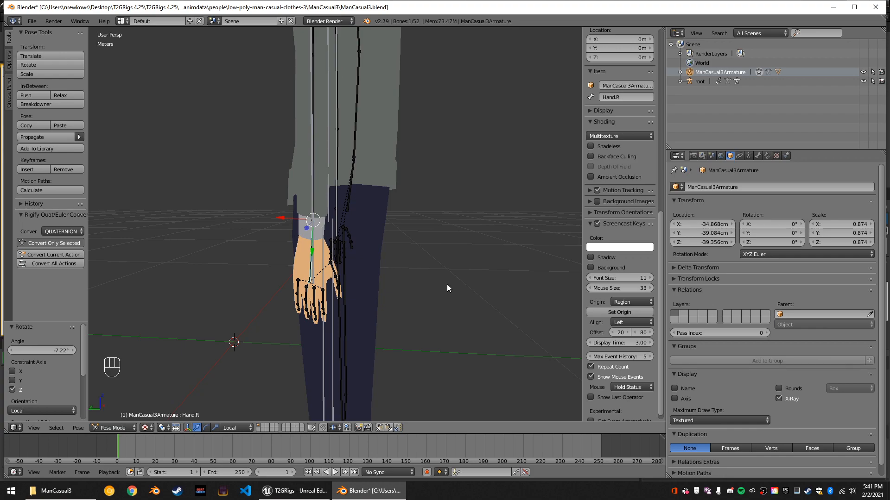
key("r")
key("z")
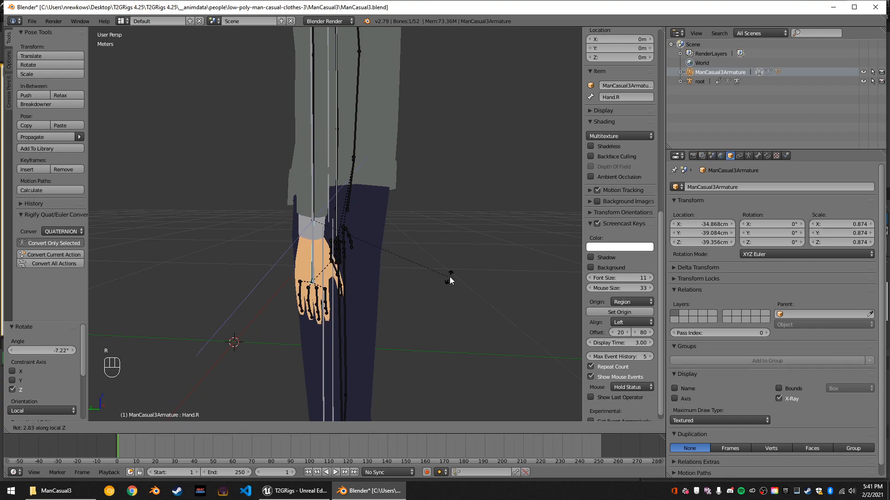
left_click(452, 274)
scroll(452, 277, "down", 4)
middle_click_drag(429, 274, 352, 280)
right_click(292, 226)
right_click(293, 225)
right_click(306, 209)
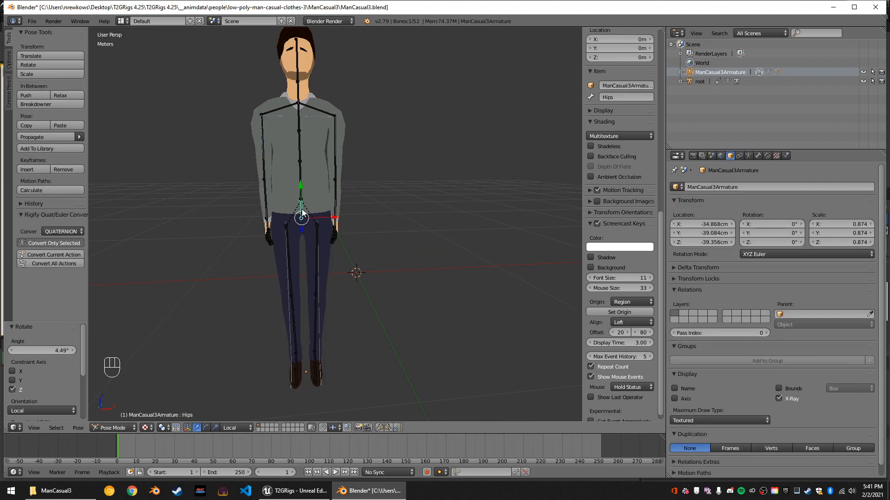
key("s")
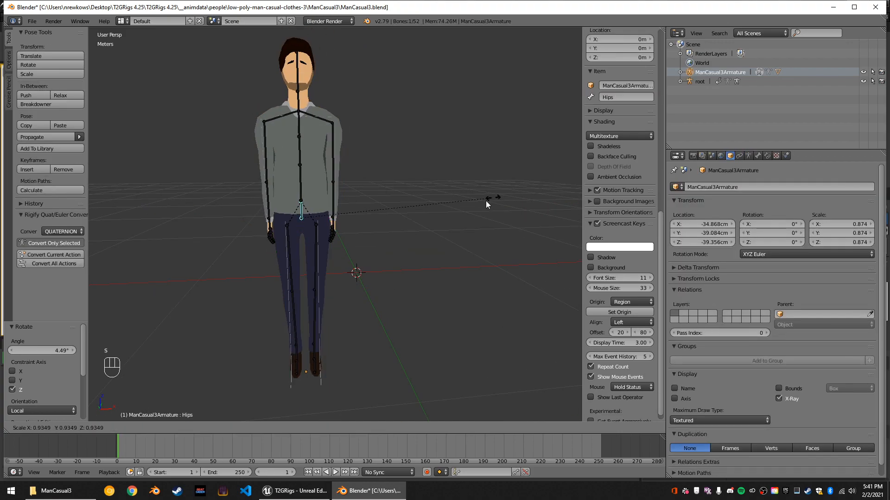
right_click(485, 203)
Scale the right upper leg bone on its local X and Z axes, keeping its local Y length locked.
right_click(289, 260)
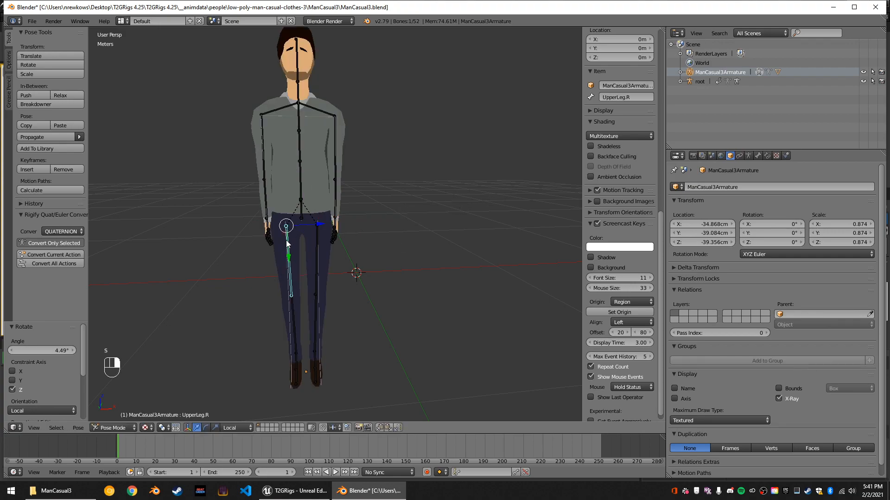
key("s")
key("shift+y")
key("shift+y")
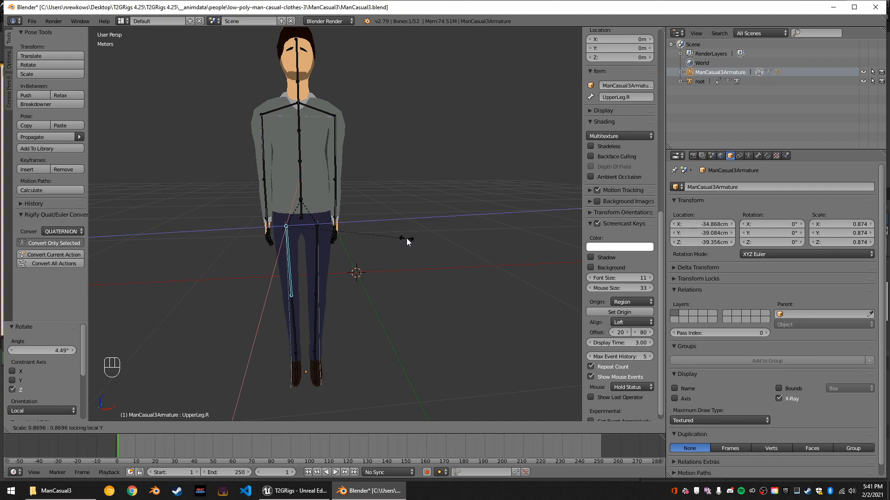
left_click(407, 238)
key("s")
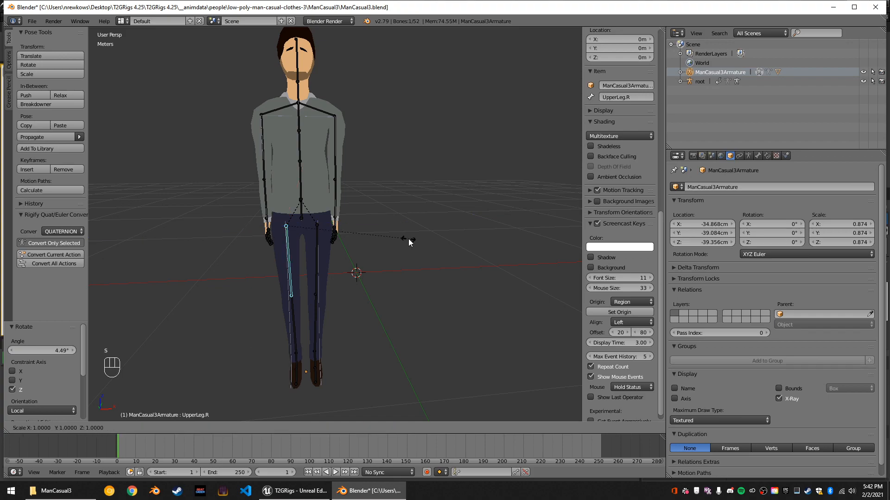
type("y")
type(".6")
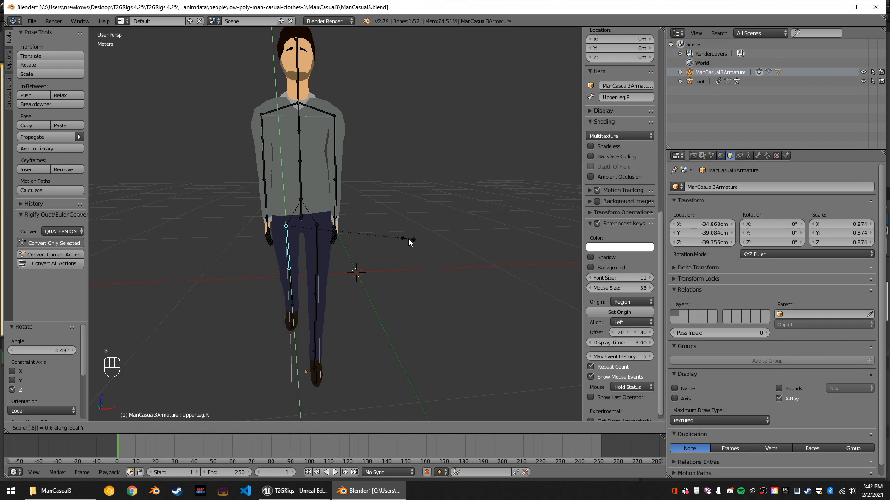
right_click(408, 238)
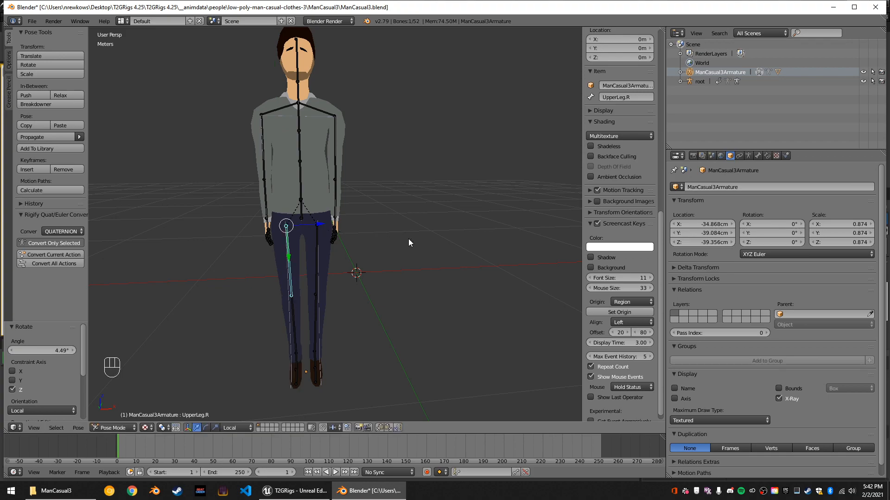
Scale the right upper leg bone by 0.85 on its local X and Z axes, keeping its local Y length locked.
key("s")
key("shift+y")
key("shift+y")
type(".6")
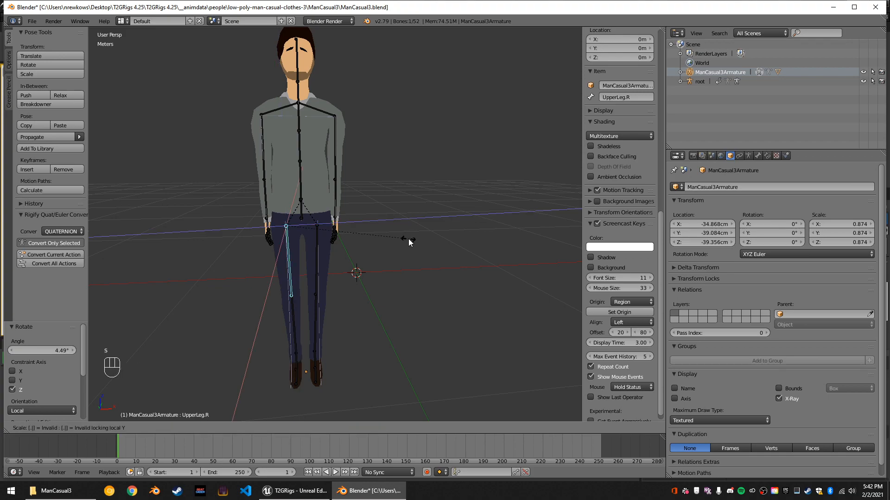
key("BackSpace")
type(".8")
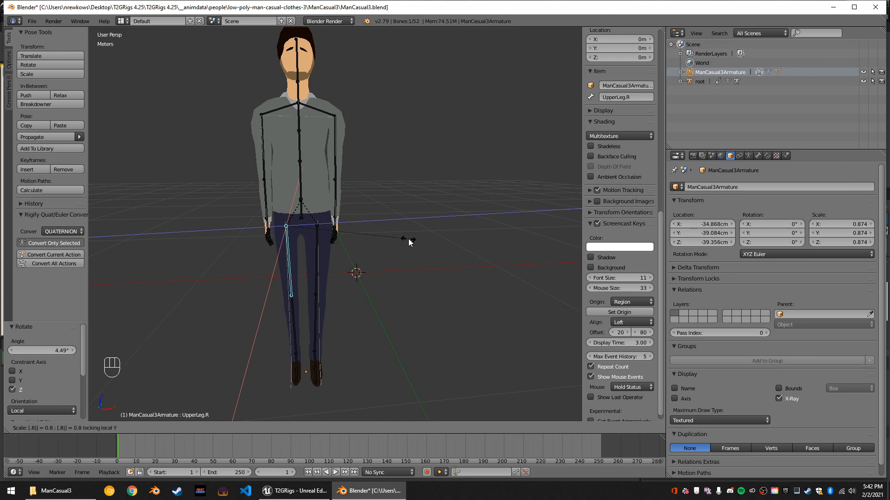
key("BackSpace")
type("9")
key("BackSpace")
type("85")
key("Return")
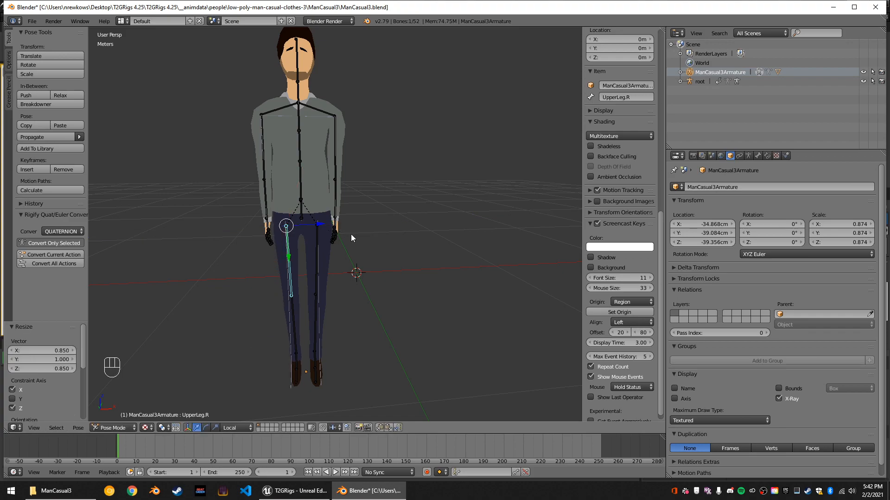
Scale the left upper leg bone by 0.85 on its local X and Z axes with the local Y axis locked.
right_click(314, 244)
key("s")
key("shift+y")
key("shift+y")
type(".85")
key("Return")
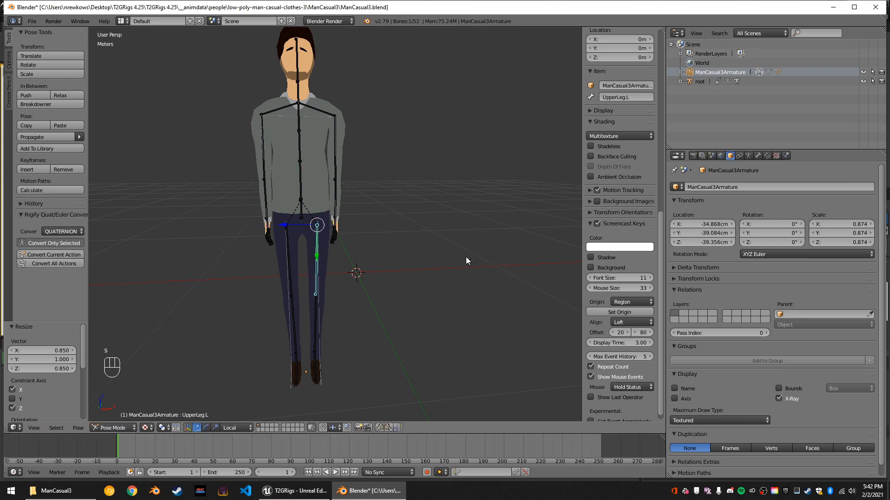
Examine how the legs, hips and torso line up with the imported skeleton from the front and side.
scroll(466, 260, "up", 3)
scroll(340, 208, "up", 3)
mouse_move(338, 204)
middle_mouse_down()
mouse_move(296, 244)
mouse_move(331, 232)
middle_mouse_up()
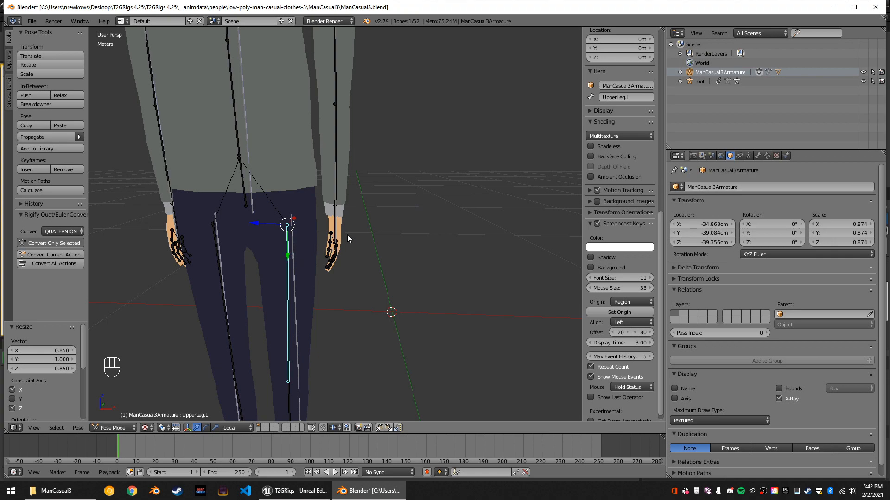
mouse_move(322, 241)
middle_mouse_down()
mouse_move(337, 241)
mouse_move(323, 233)
mouse_move(285, 244)
mouse_move(368, 238)
mouse_move(315, 257)
mouse_move(321, 235)
mouse_move(320, 253)
mouse_move(275, 258)
mouse_move(246, 237)
middle_mouse_up()
scroll(250, 234, "down", 4)
middle_click_drag(296, 199, 276, 204)
scroll(288, 200, "down", 2)
scroll(278, 183, "up", 6)
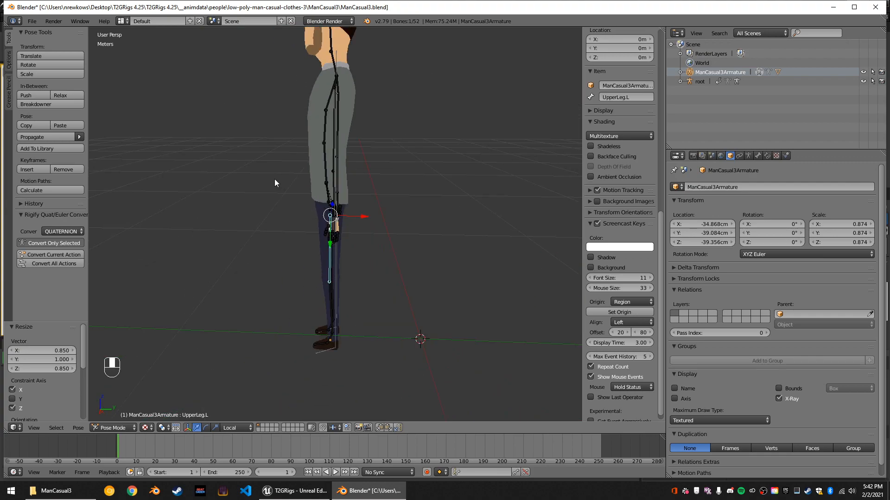
middle_click_drag(346, 185, 370, 183)
scroll(369, 182, "down", 8)
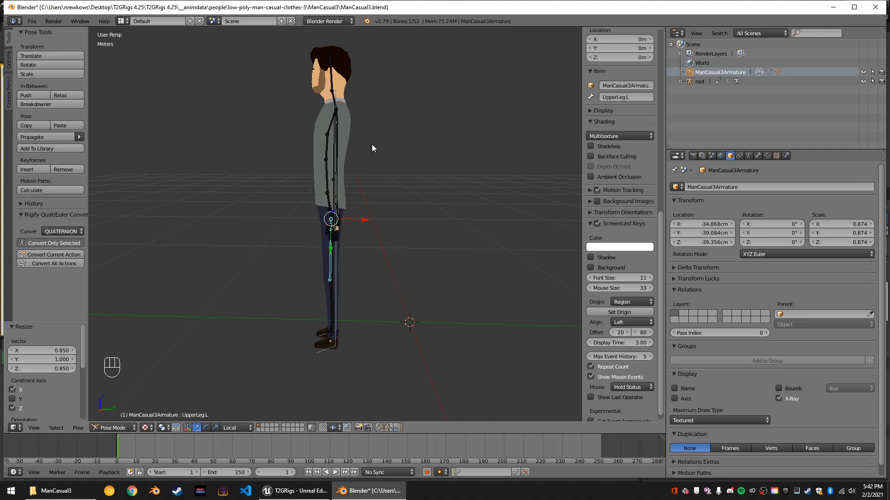
middle_click_drag(363, 147, 358, 110)
scroll(372, 148, "up", 1)
right_click(326, 191)
middle_click_drag(364, 185, 346, 171)
key("g")
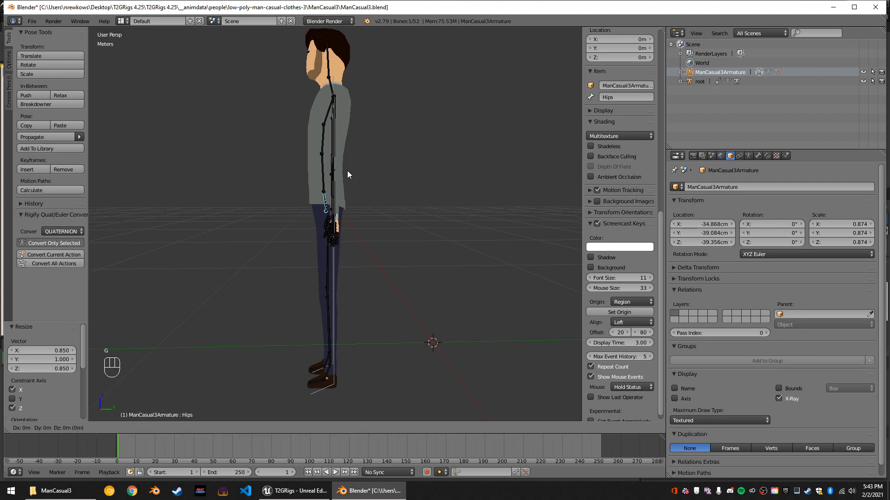
key("y")
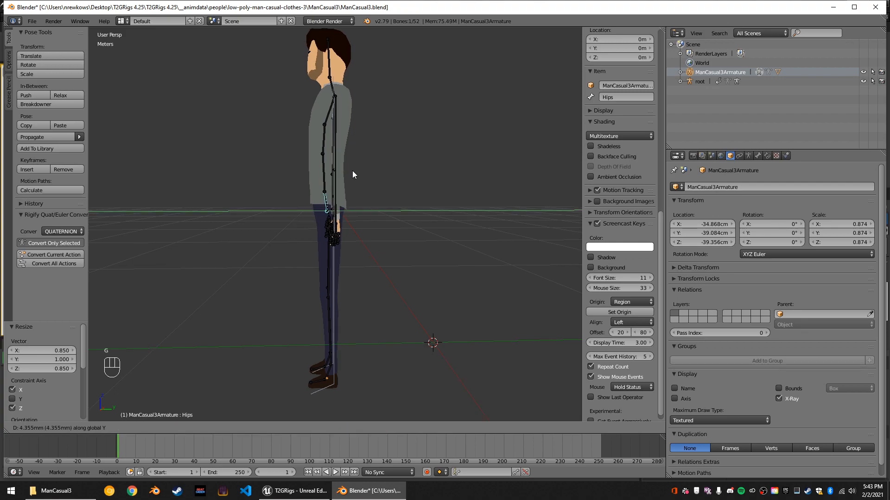
right_click(355, 174)
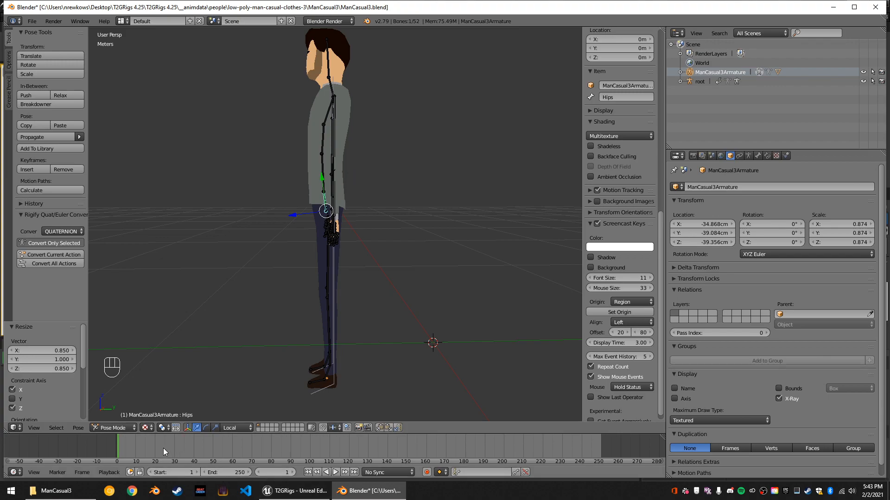
In Object Mode, move the man's whole armature by about 2.36 cm along the global Y axis.
left_click(118, 428)
left_click(118, 418)
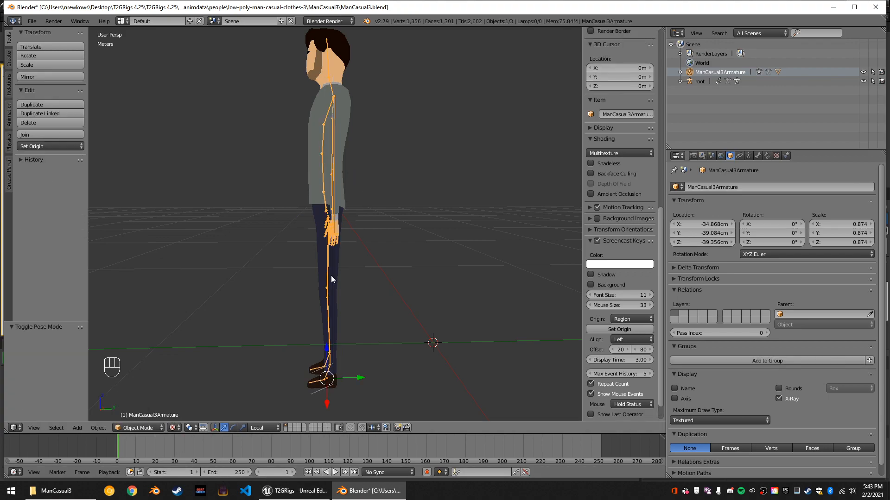
key("g")
key("y")
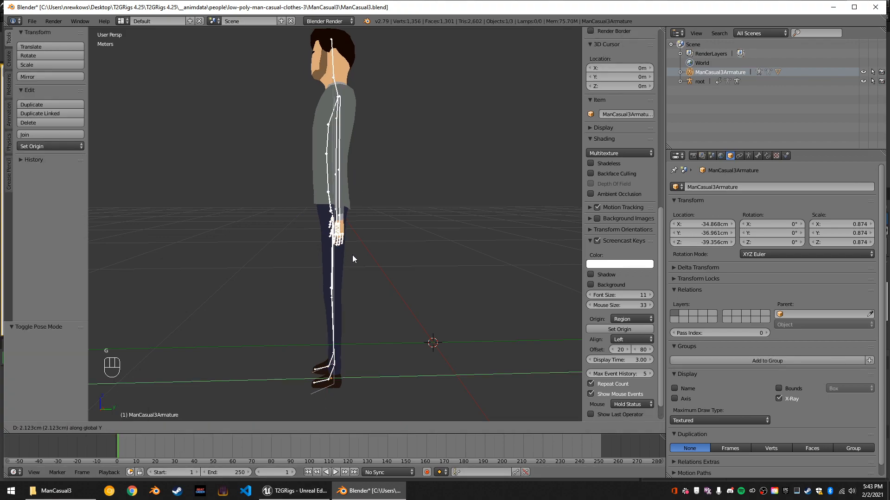
left_click(352, 255)
Move the man's armature back by about -4.43 mm along the global Y axis.
mouse_move(341, 255)
middle_mouse_down()
mouse_move(297, 255)
mouse_move(345, 272)
mouse_move(353, 263)
middle_mouse_up()
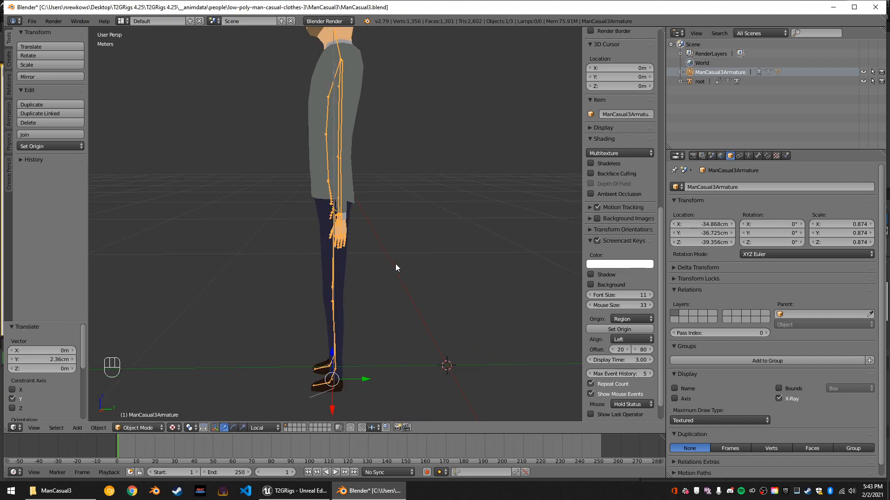
key("g")
key("y")
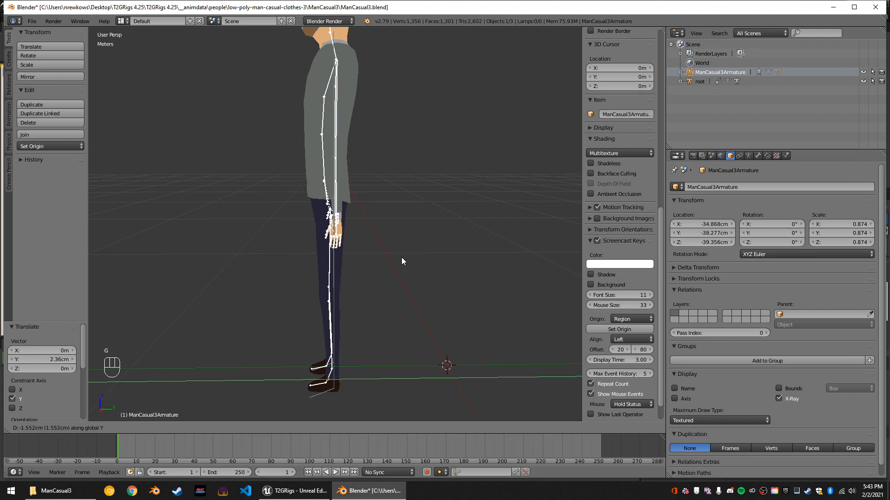
left_click(404, 261)
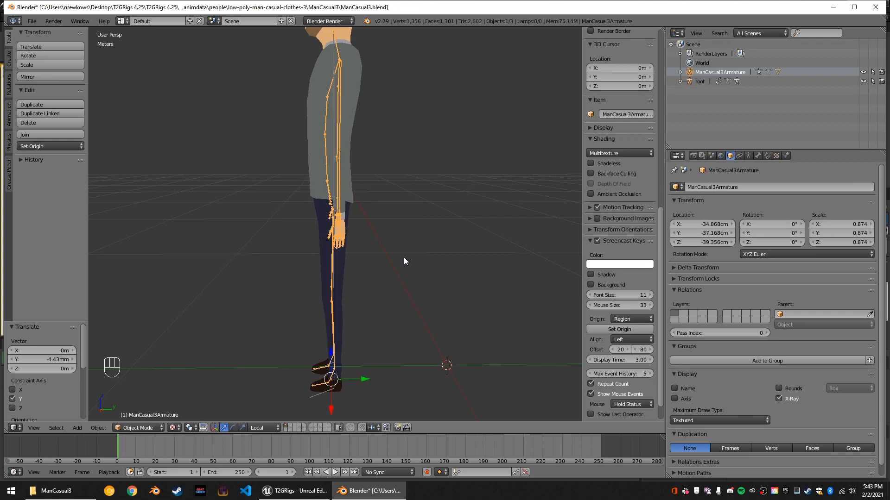
Check the torso, hand and leg alignment from the side, and switch the man's armature to Pose Mode.
scroll(392, 261, "up", 1)
middle_click_drag(392, 260, 362, 289)
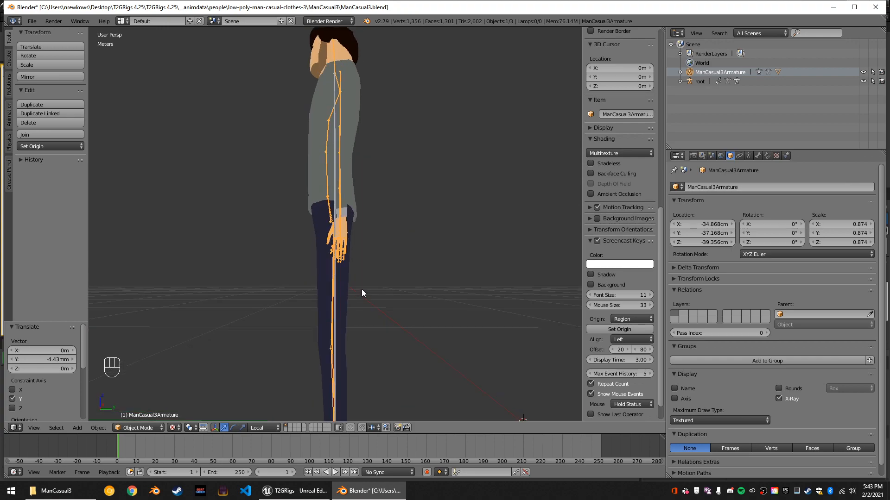
scroll(348, 338, "up", 3)
middle_click_drag(349, 336, 377, 254)
scroll(358, 346, "down", 2)
scroll(498, 339, "down", 3)
left_click(139, 428)
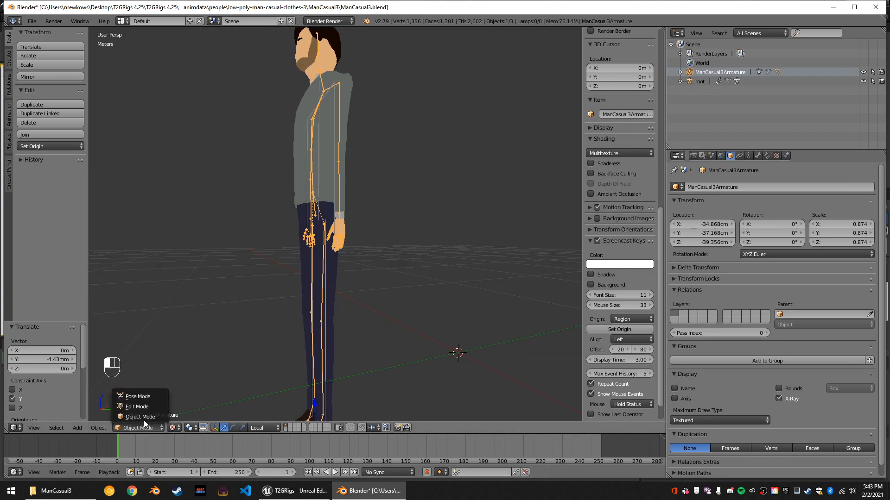
left_click(148, 398)
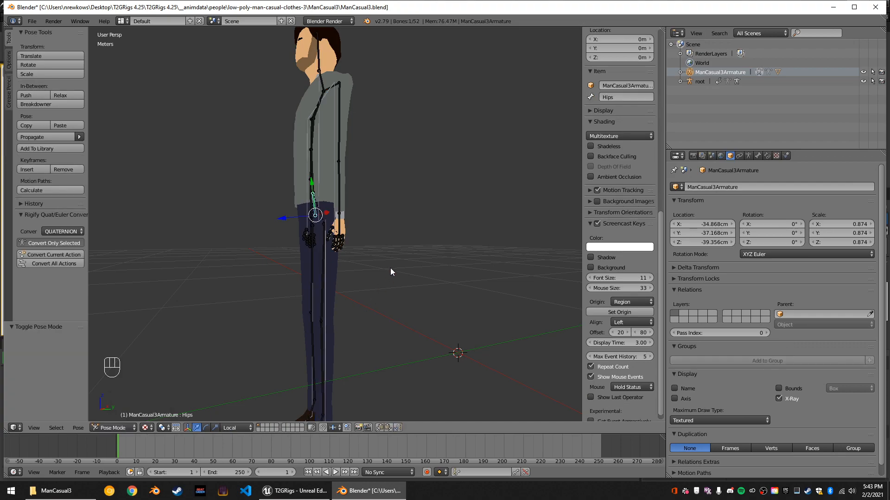
Rotate the left shoulder bone by -8° around the global Z axis.
right_click(340, 85)
middle_click_drag(358, 121, 337, 74)
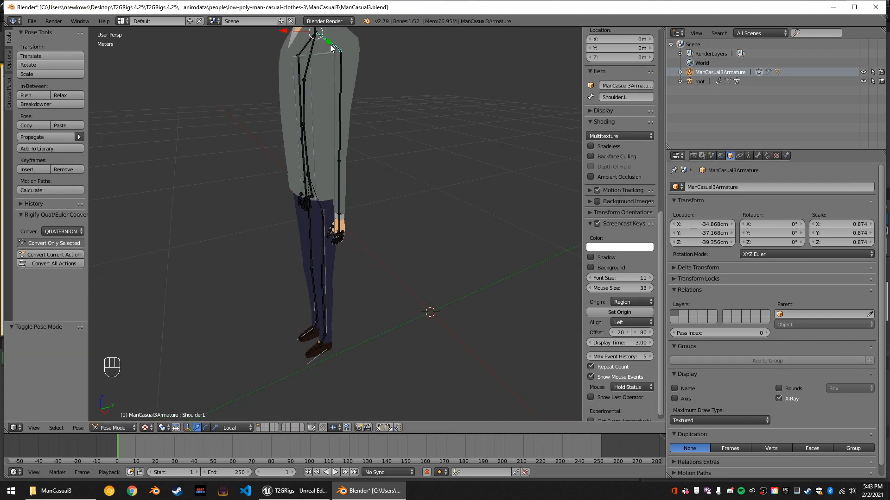
key("KP_Decimal")
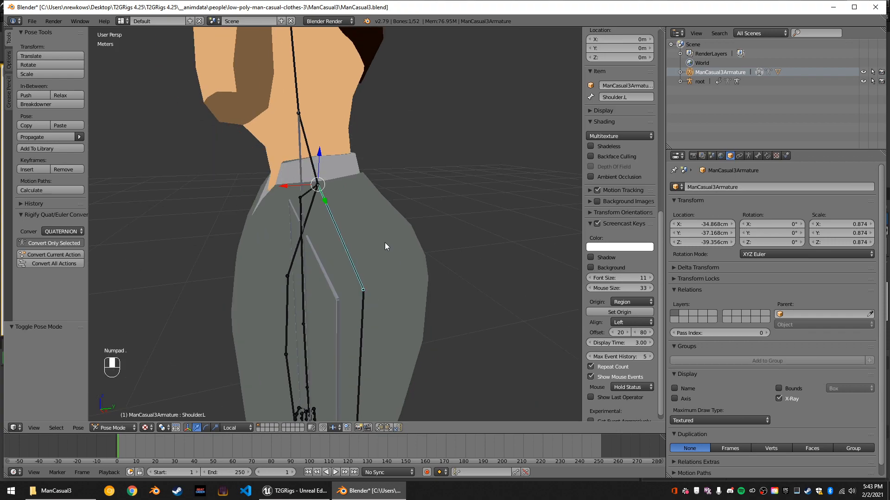
scroll(385, 241, "down", 4)
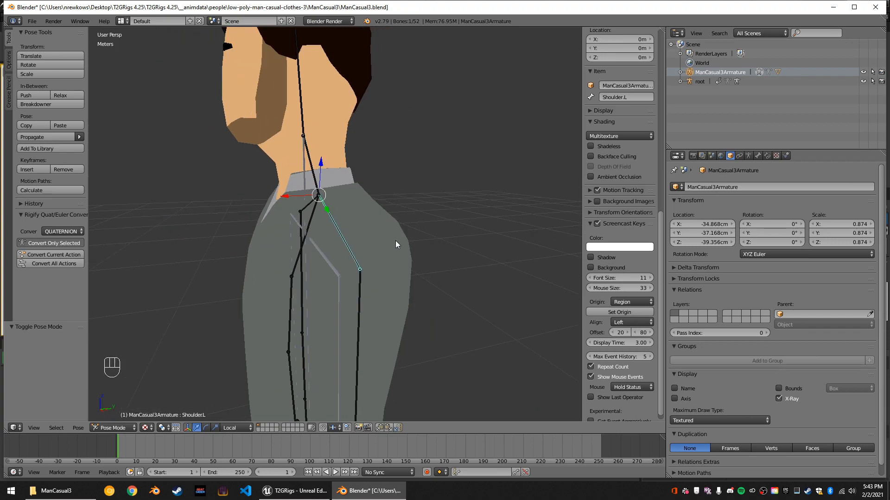
mouse_move(414, 268)
middle_mouse_down()
mouse_move(463, 265)
mouse_move(426, 266)
middle_mouse_up()
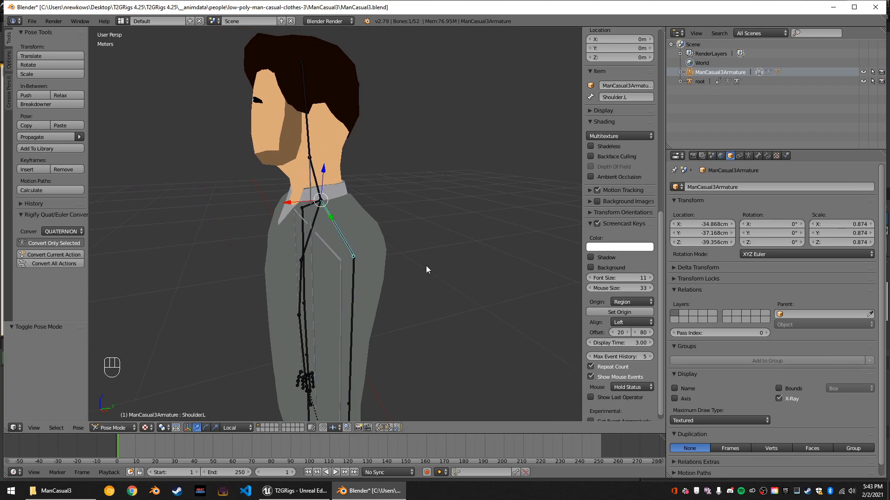
key("r")
key("z")
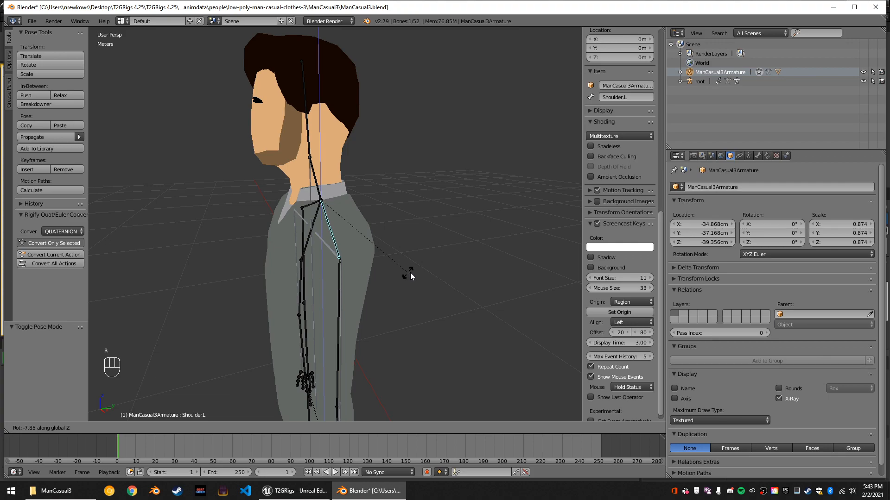
key("r")
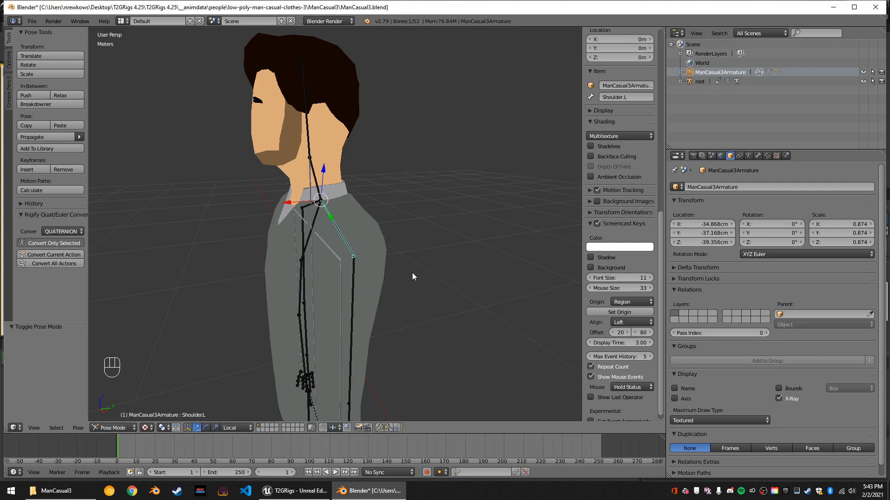
type("20")
key("BackSpace")
key("BackSpace")
key("BackSpace")
type("-20")
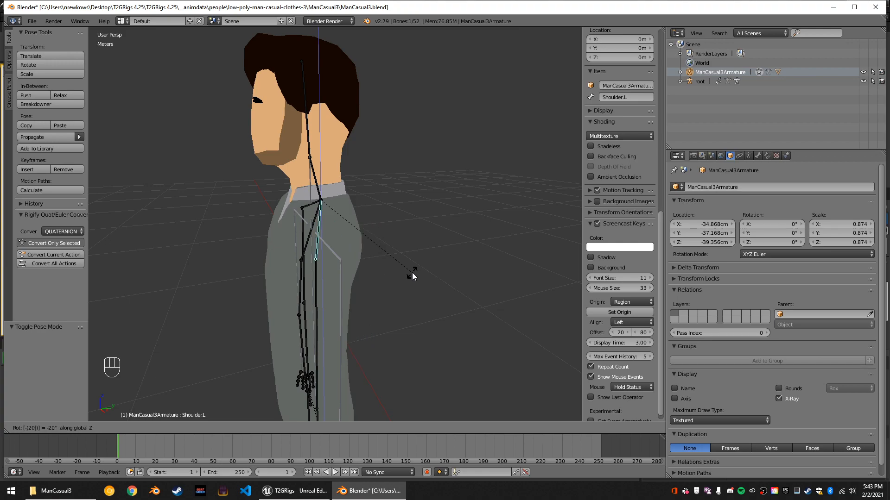
key("BackSpace")
key("BackSpace")
key("BackSpace")
key("BackSpace")
type("-10")
key("BackSpace")
key("BackSpace")
key("BackSpace")
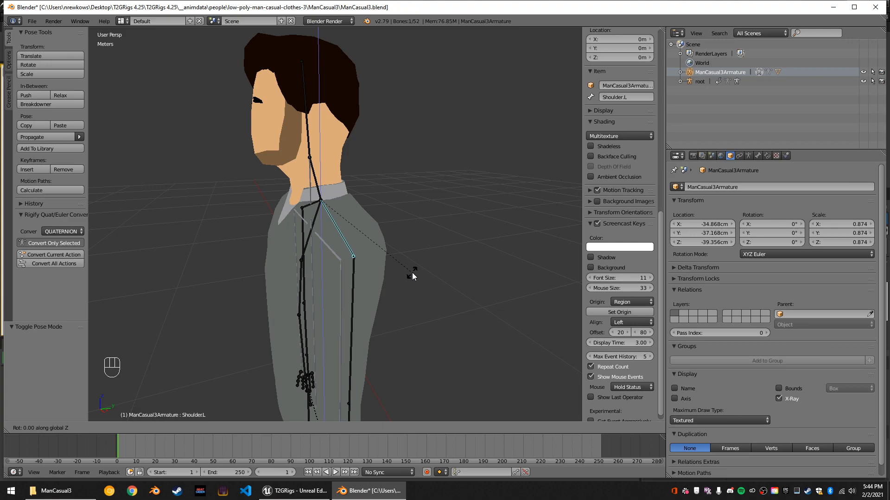
type("5")
key("BackSpace")
key("BackSpace")
type("8")
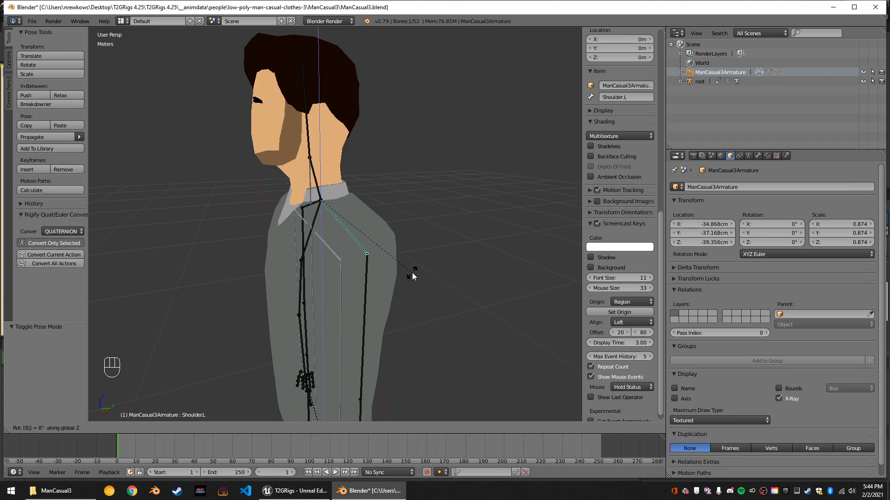
type("-")
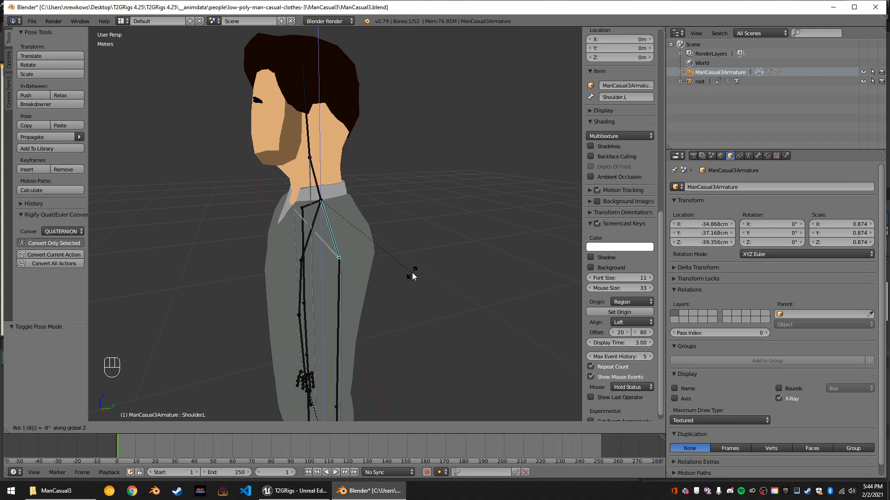
key("Return")
Rotate the right shoulder bone by 8° around the global Z axis.
middle_click_drag(355, 253, 272, 232)
right_click(255, 225)
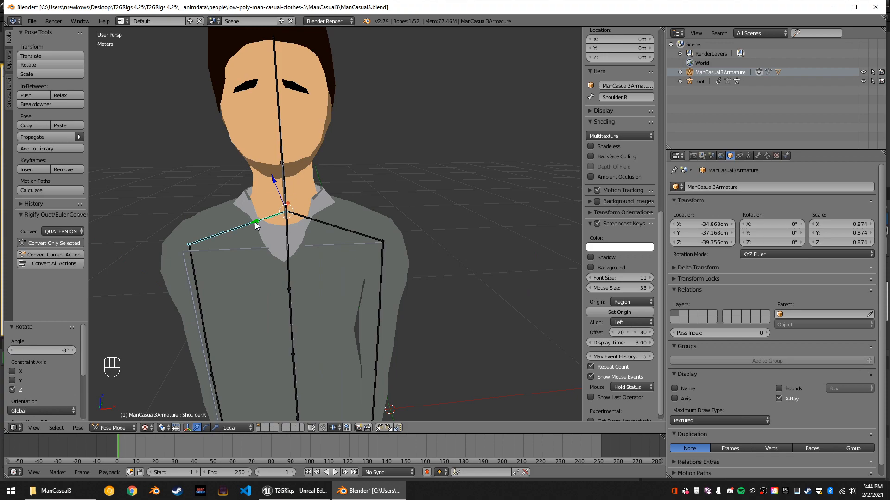
type("r-8")
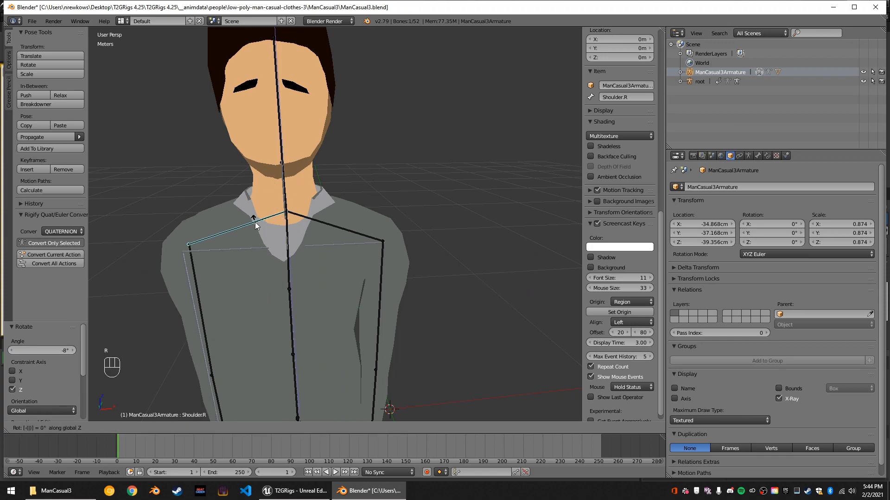
key("BackSpace")
key("BackSpace")
type("8")
key("Return")
Select the man's body mesh and enter Edit Mode on it.
middle_click_drag(259, 257, 239, 229)
scroll(239, 229, "down", 6)
middle_click_drag(253, 264, 351, 282)
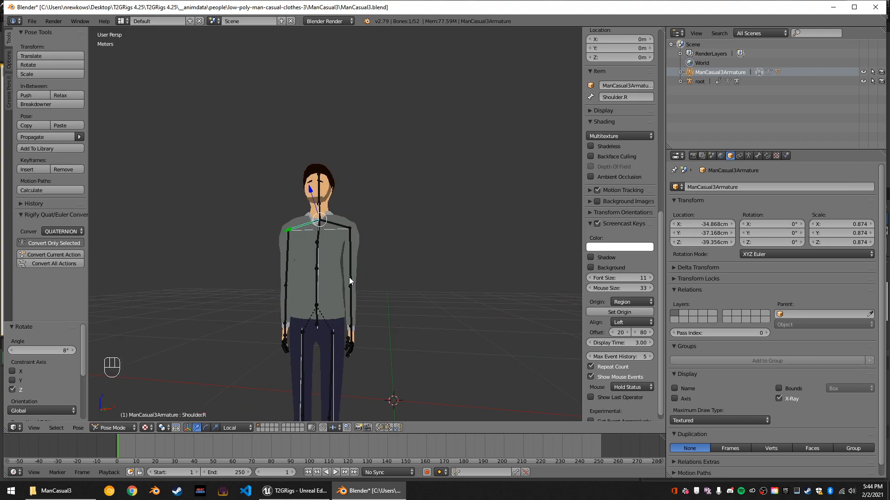
scroll(352, 274, "up", 5)
right_click(351, 323)
key("Tab")
middle_click_drag(351, 324, 342, 352)
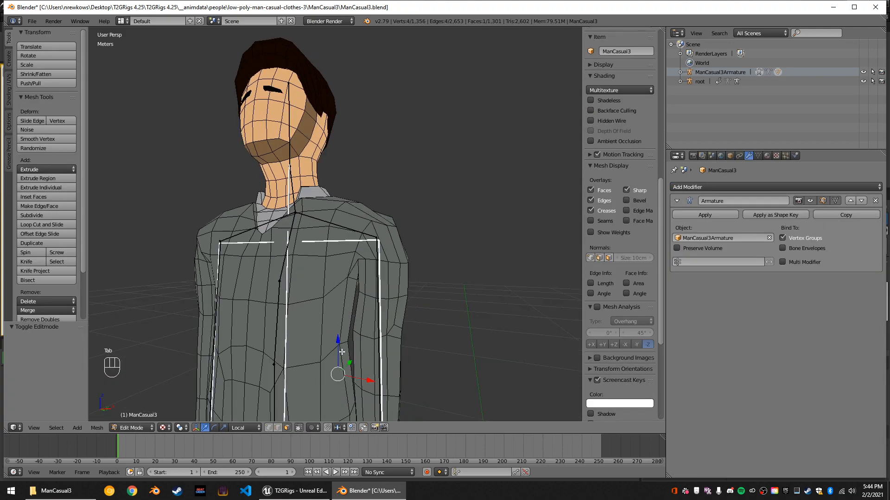
Switch to edge selection and move the sweater's side edge beside the left arm outward by about 7.72 mm along local X.
right_click(346, 345)
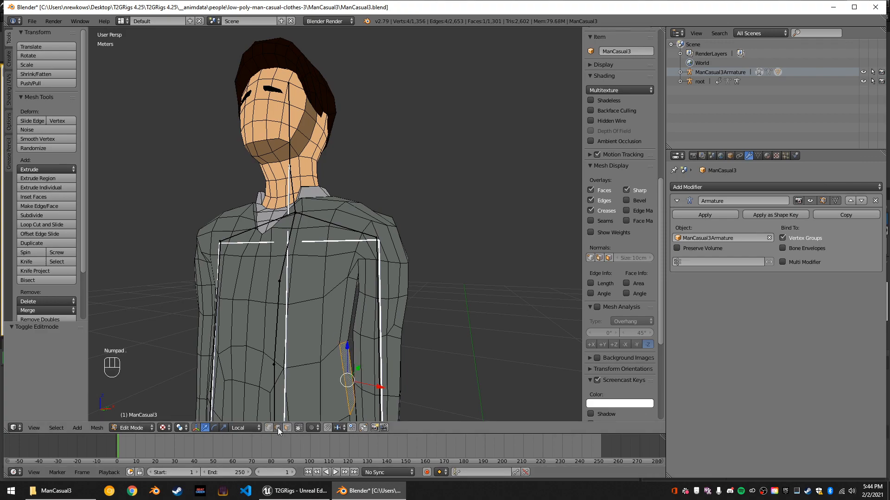
key("shift")
scroll(378, 358, "up", 2)
right_click(325, 164)
scroll(346, 181, "down", 6)
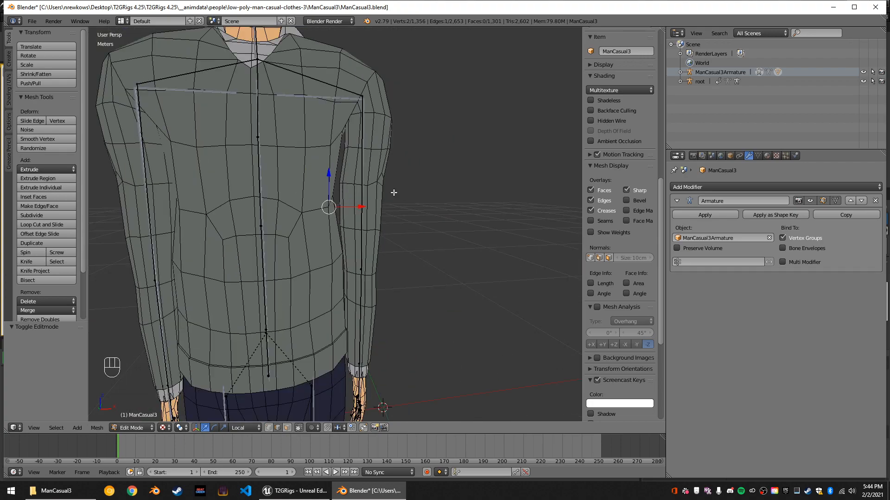
middle_click_drag(394, 190, 375, 216)
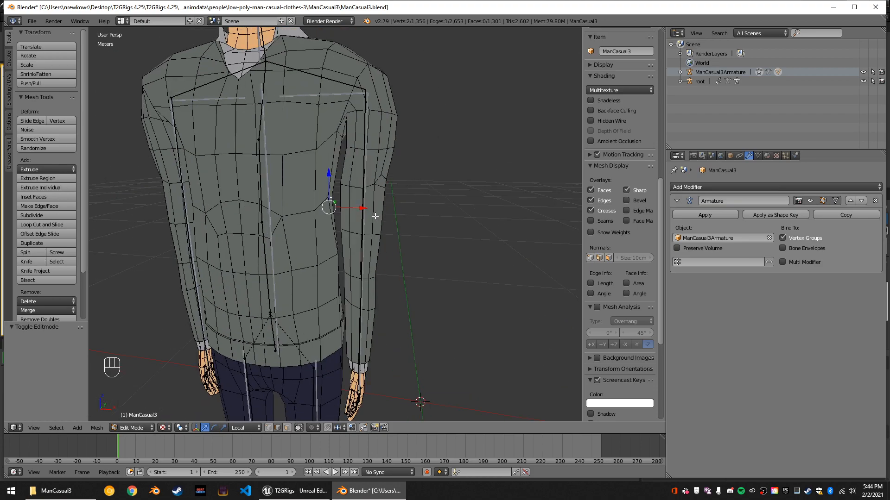
left_click_drag(364, 209, 371, 208)
Move the sweater's side edge beside the right arm outward by about -5.63 mm along local X.
scroll(397, 219, "up", 3)
middle_click_drag(428, 218, 438, 218)
mouse_move(197, 216)
middle_mouse_down()
mouse_move(235, 212)
mouse_move(181, 218)
middle_mouse_up()
right_click(179, 214)
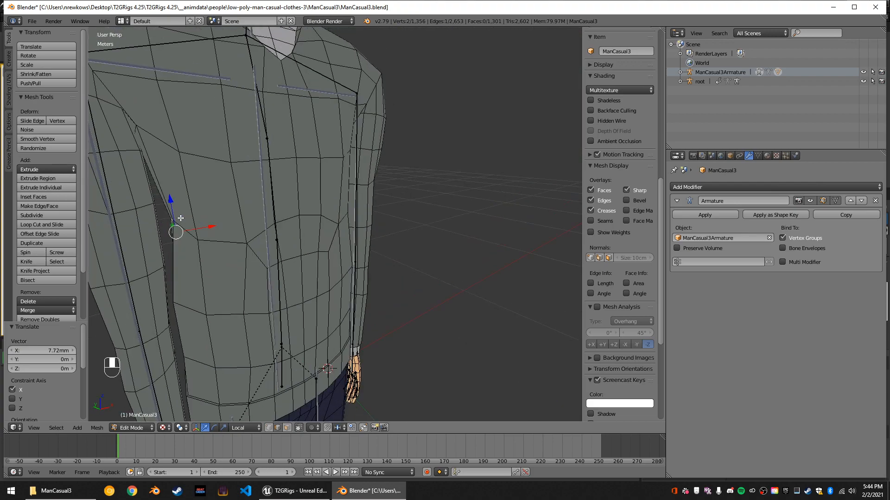
left_click_drag(216, 225, 208, 225)
scroll(245, 229, "down", 1)
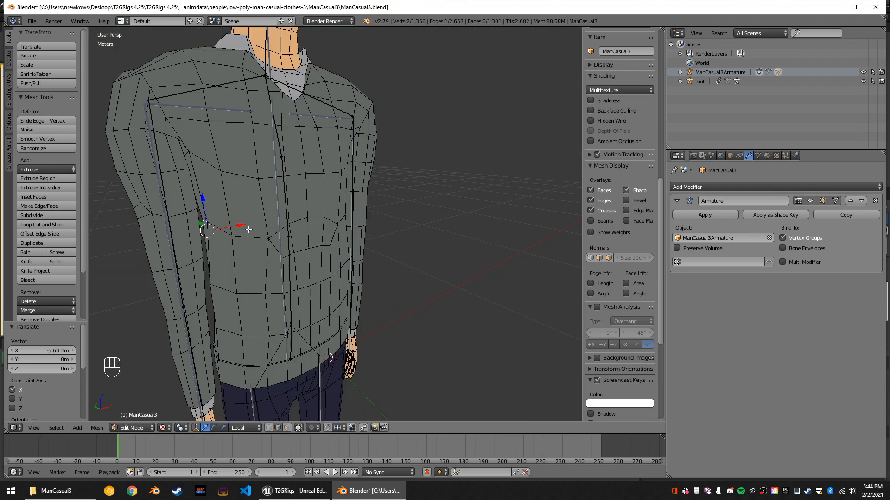
Move the sweater edge just below the right armpit inward by about 8.68 mm along local X.
middle_click_drag(262, 250, 258, 249)
middle_click_drag(258, 215, 203, 203)
left_click(188, 146)
left_click_drag(226, 171, 235, 172)
mouse_move(279, 200)
middle_mouse_down()
mouse_move(237, 204)
mouse_move(288, 202)
mouse_move(294, 191)
mouse_move(268, 189)
middle_mouse_up()
scroll(267, 188, "down", 6)
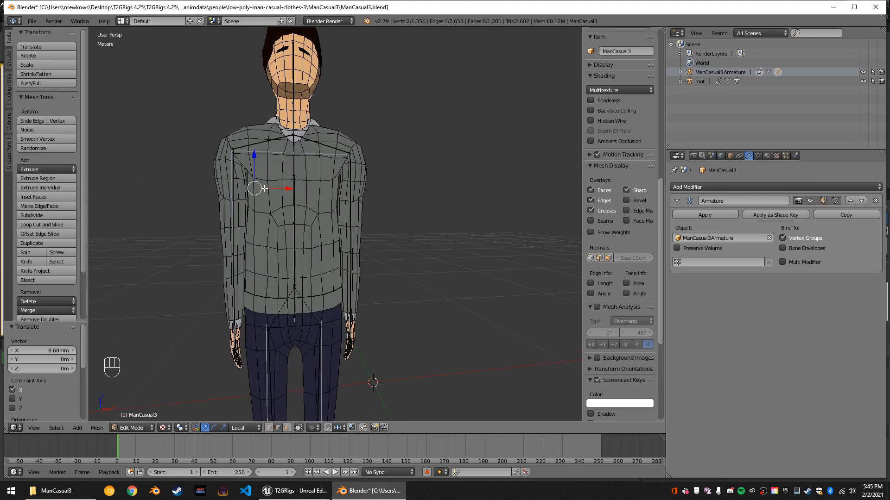
scroll(298, 265, "up", 4)
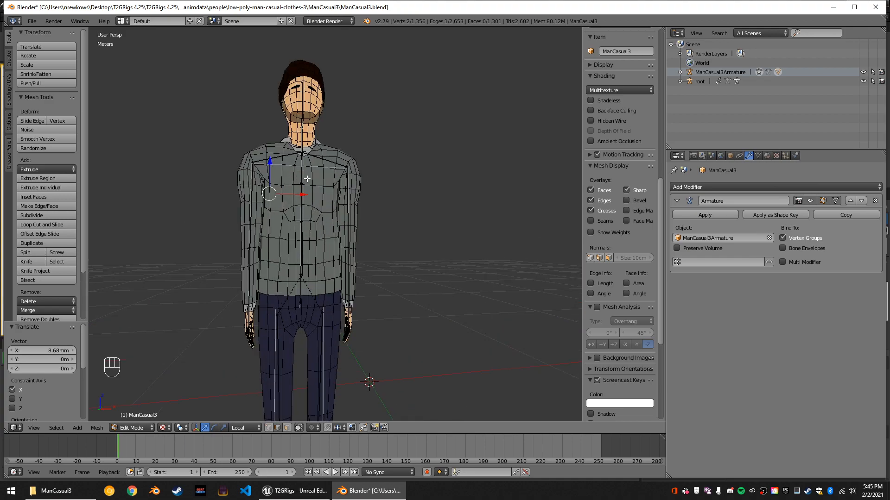
Return the body mesh to Object Mode and switch the man's armature to Pose Mode.
middle_click_drag(307, 178, 305, 203)
right_click(297, 133)
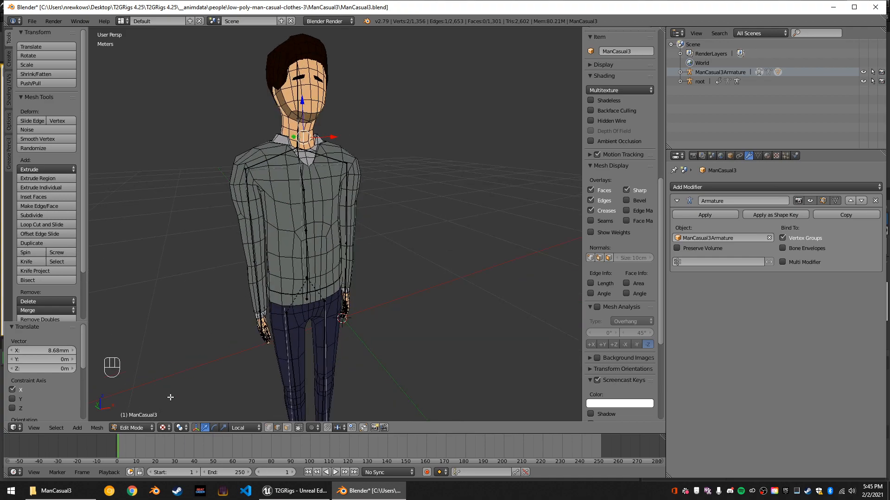
left_click(134, 428)
left_click(146, 417)
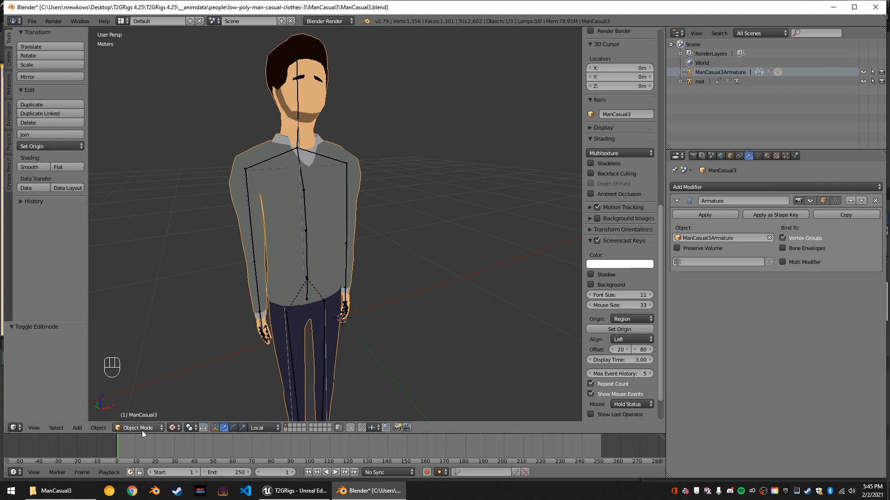
left_click(141, 430)
left_click(150, 418)
left_click(149, 426)
Scale the Neck bone uniformly to about 0.922.
right_click(294, 112)
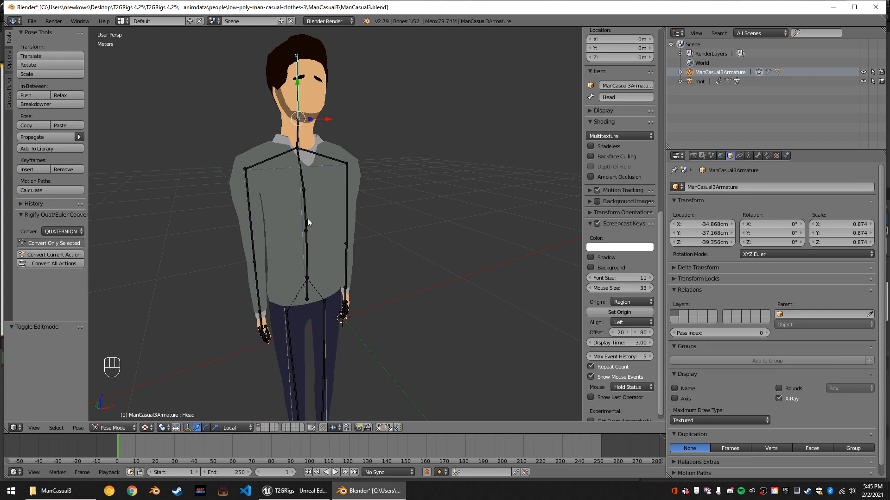
middle_click_drag(354, 226, 310, 164)
right_click(304, 147)
middle_click_drag(437, 199, 460, 224)
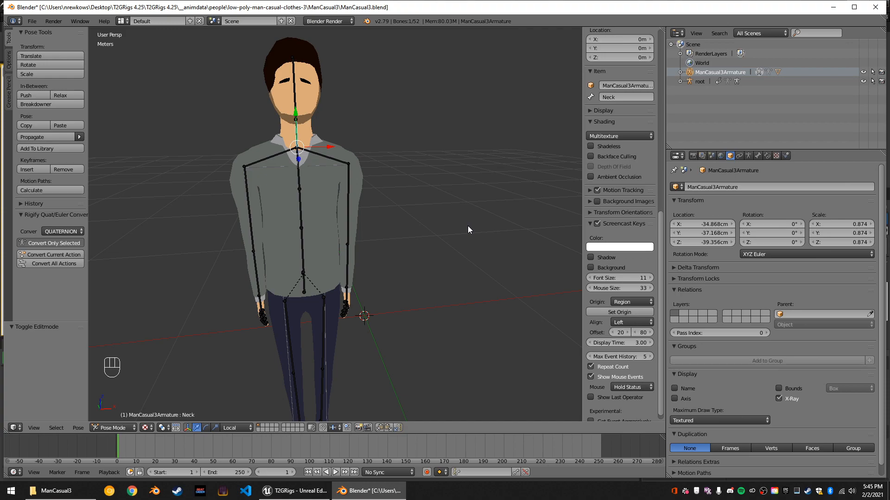
key("s")
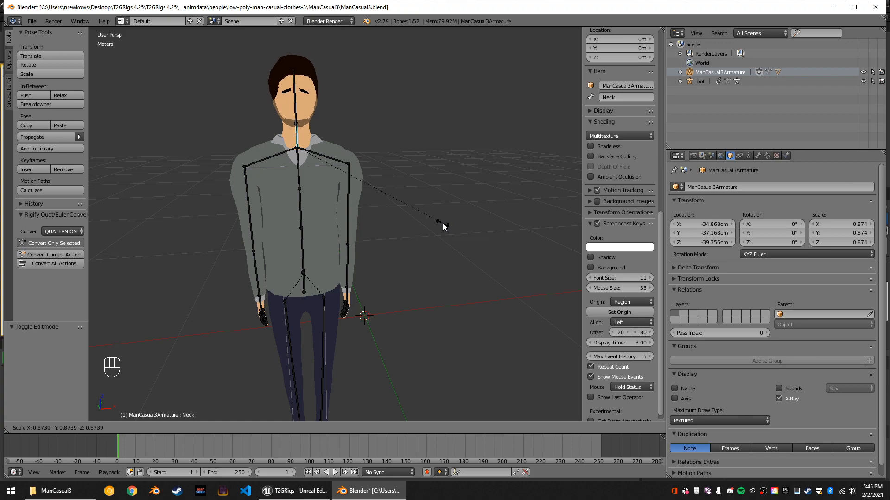
left_click(452, 223)
middle_click_drag(476, 233, 404, 259)
scroll(320, 283, "down", 4)
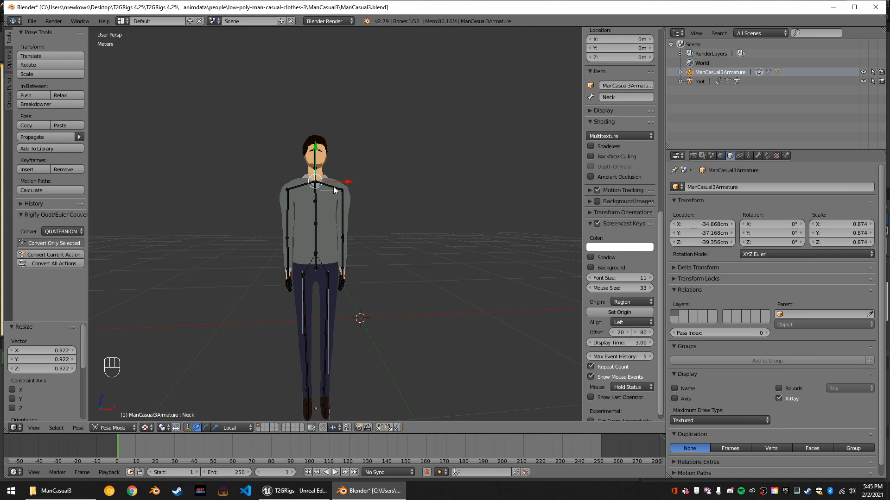
scroll(338, 187, "up", 4)
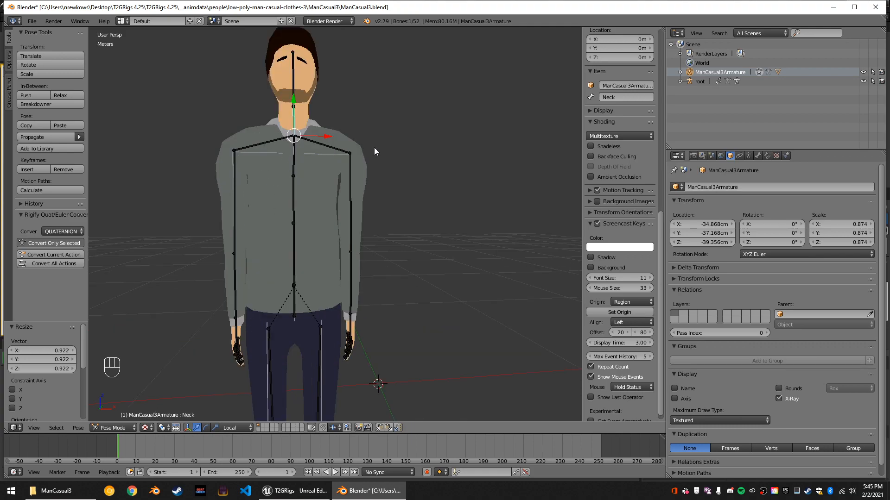
Rotate the UpperLeg.L bone by about -2.68° around the global Y axis.
scroll(360, 349, "down", 4)
right_click(330, 302)
key("KP_Decimal")
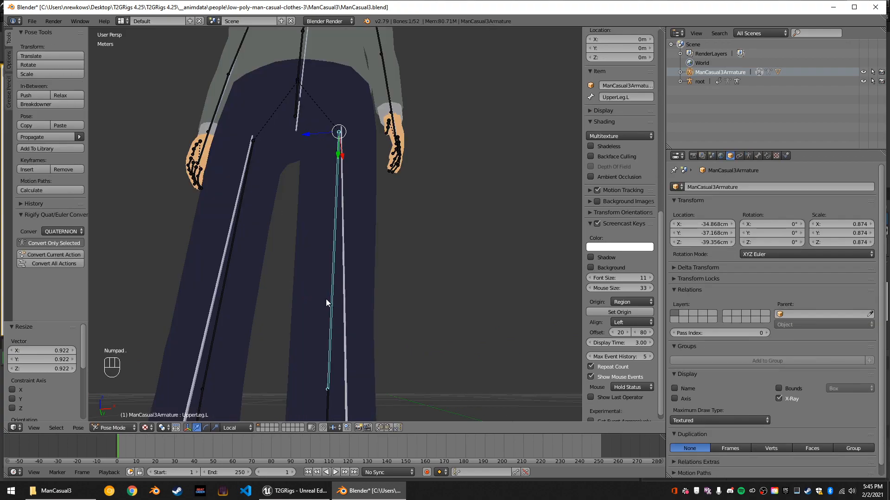
scroll(326, 299, "down", 3)
middle_click_drag(326, 277, 350, 308)
scroll(336, 295, "down", 4)
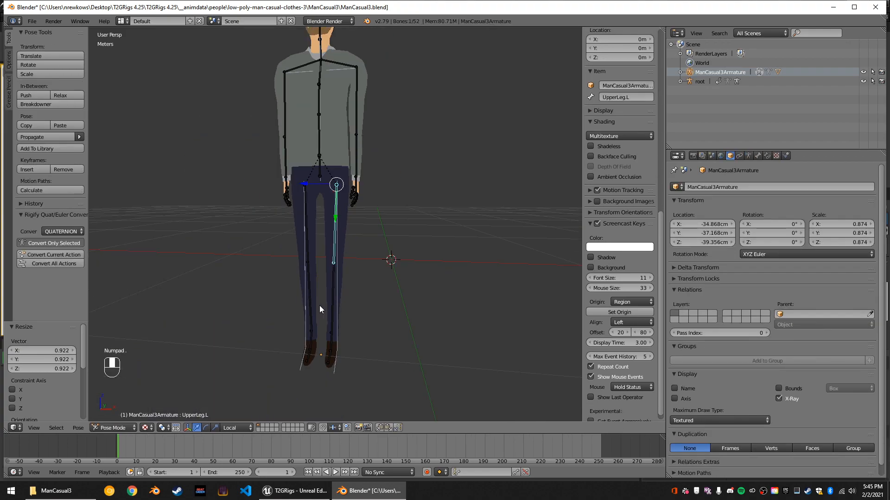
scroll(355, 271, "up", 5)
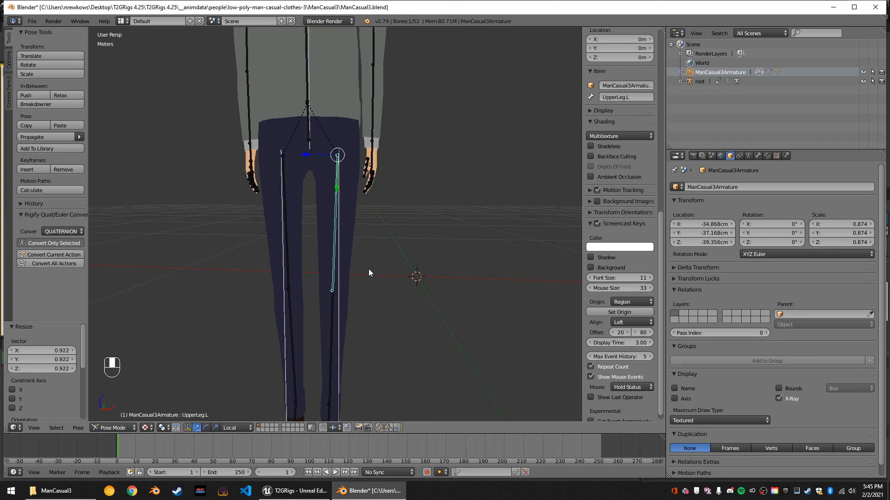
scroll(362, 273, "down", 3)
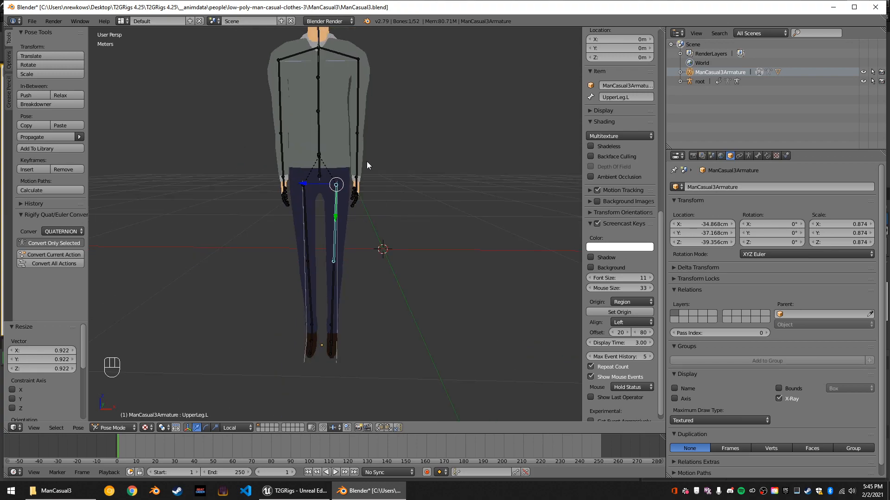
scroll(359, 190, "up", 5)
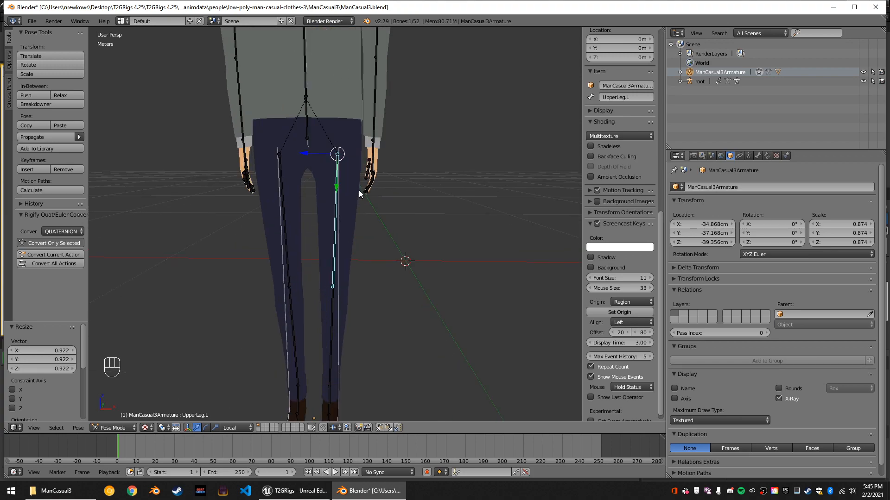
middle_click_drag(384, 206, 395, 223)
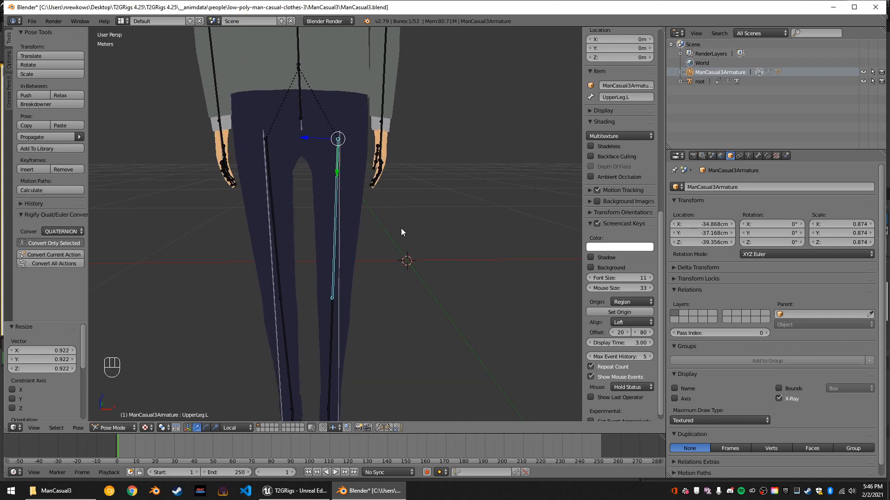
key("r")
key("y")
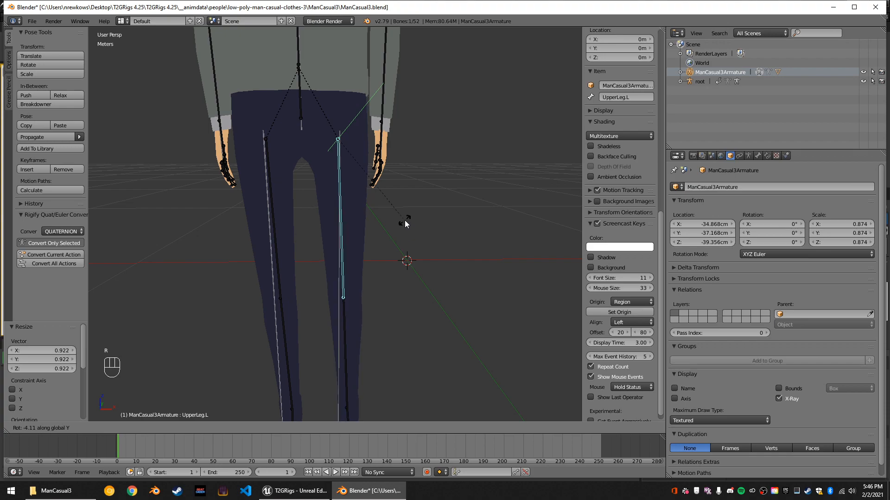
left_click(405, 223)
Rotate the UpperLeg.R bone by about 3.38° around the global Y axis.
right_click(281, 171)
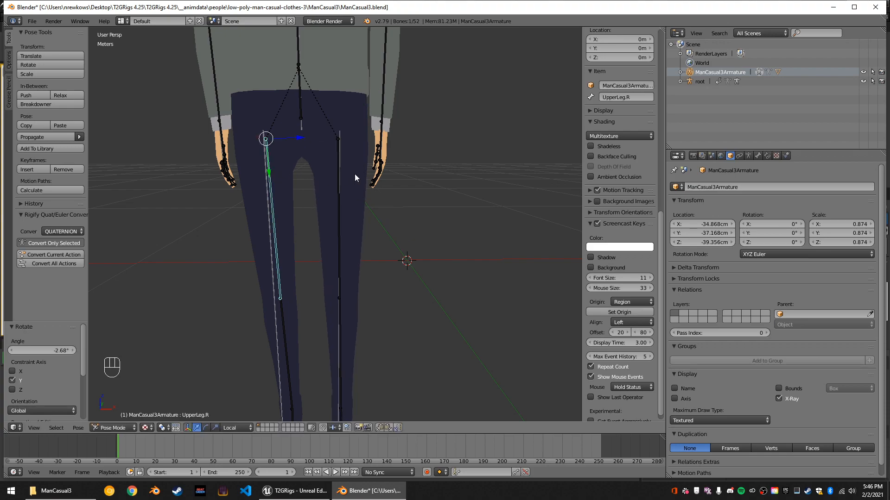
middle_click_drag(349, 174, 381, 177)
key("r")
key("y")
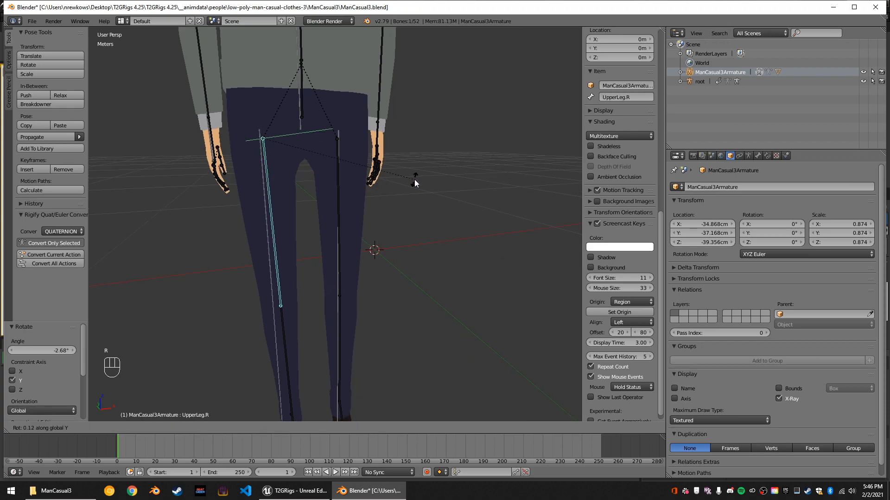
left_click(410, 187)
Rotate the UpperLeg.L bone by about 1.74° around the global X axis.
middle_click_drag(410, 188, 342, 202)
right_click(333, 228)
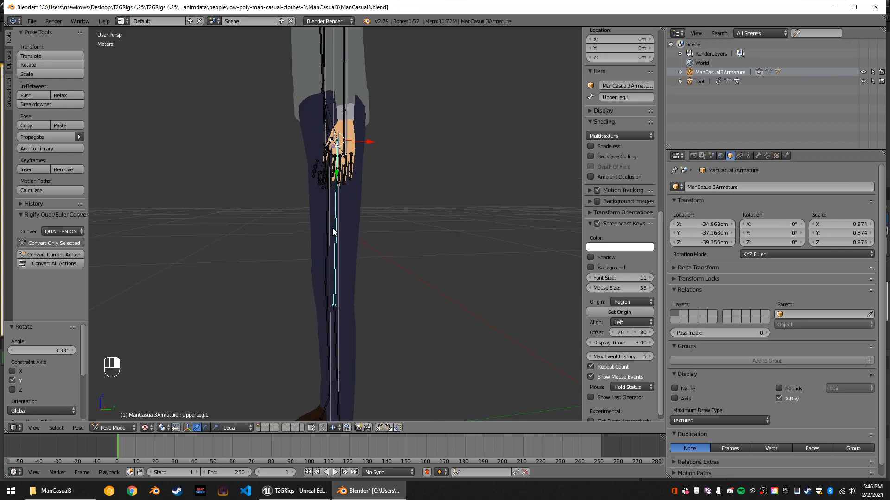
middle_click_drag(369, 232, 349, 252)
key("r")
key("x")
left_click(387, 239)
Rotate the UpperLeg.R bone by about 1.7° around the global X axis.
right_click(314, 254)
key("r")
key("x")
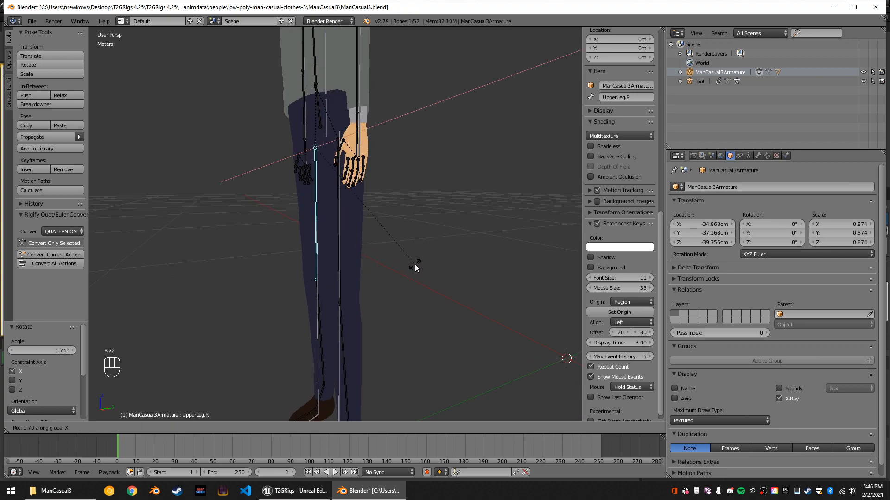
left_click(415, 265)
Rotate the LowerLeg.L bone by about -5.24° around the global X axis.
middle_click_drag(389, 276, 349, 305)
right_click(344, 320)
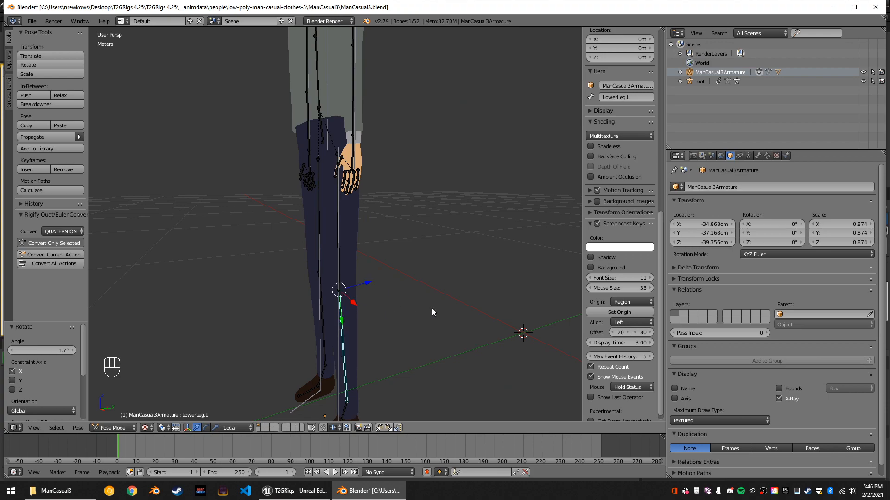
key("r")
key("x")
left_click(335, 312)
Rotate the LowerLeg.R bone by about -3.71° around the global X axis.
right_click(320, 318)
key("r")
key("x")
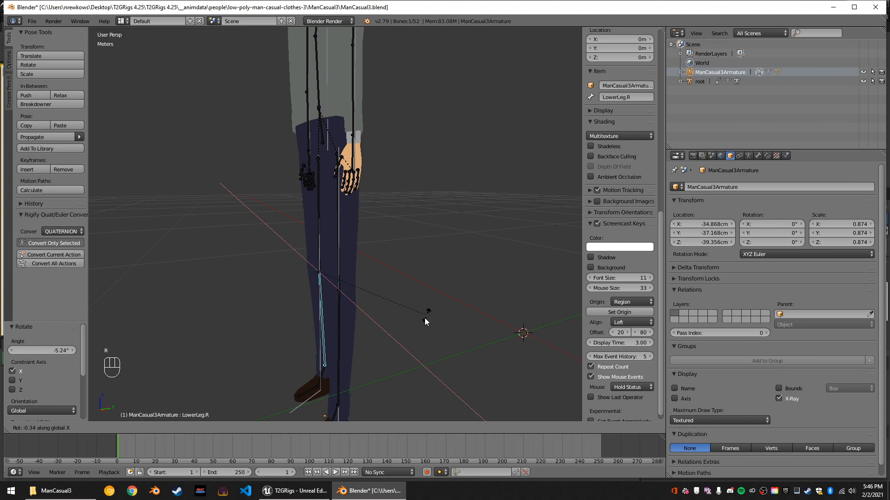
left_click(421, 320)
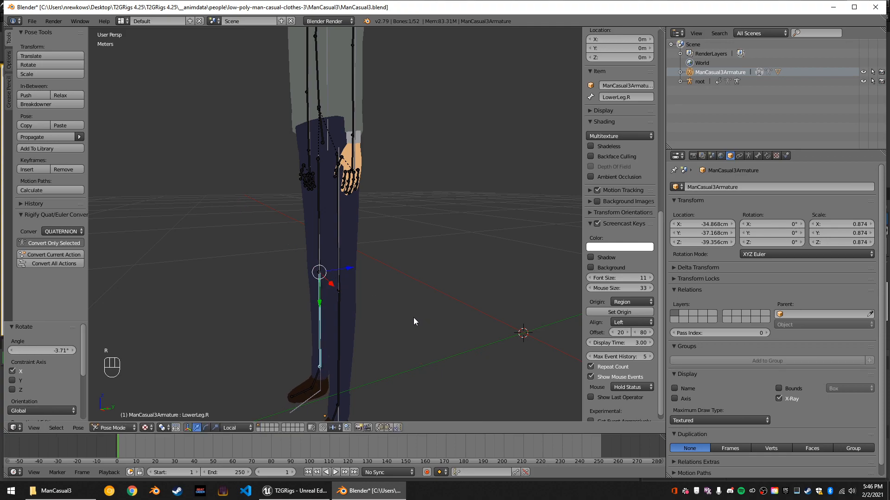
Select both upper leg bones and lengthen them by scaling to about 1.078 along their local Y axis.
key("KP_Decimal")
scroll(394, 317, "down", 7)
middle_click_drag(387, 290, 427, 287)
scroll(438, 282, "up", 2)
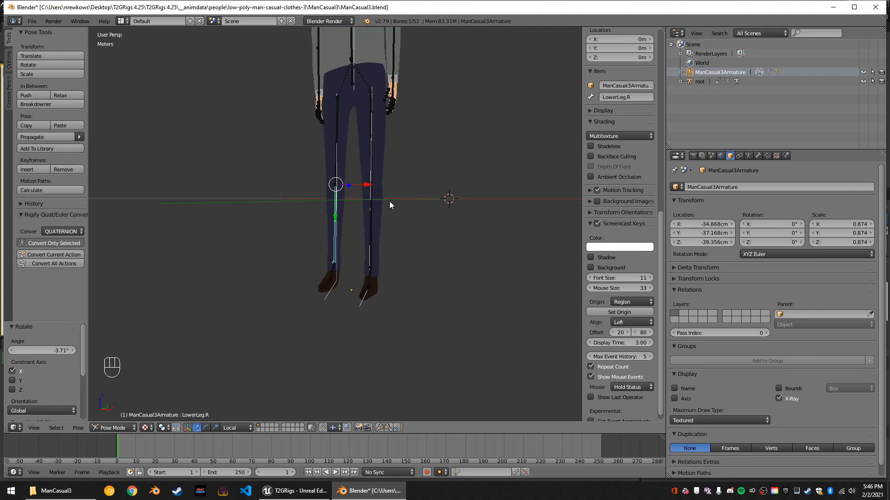
right_click(370, 157)
right_click(336, 141, "shift")
middle_click_drag(441, 175, 468, 178)
key("s")
key("y")
key("y")
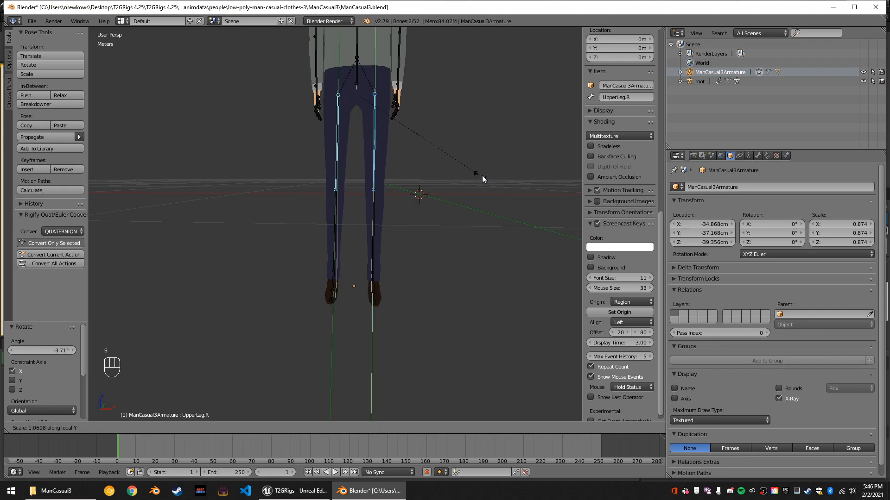
left_click(484, 174)
middle_click_drag(478, 181, 405, 179)
middle_click_drag(355, 151, 379, 151)
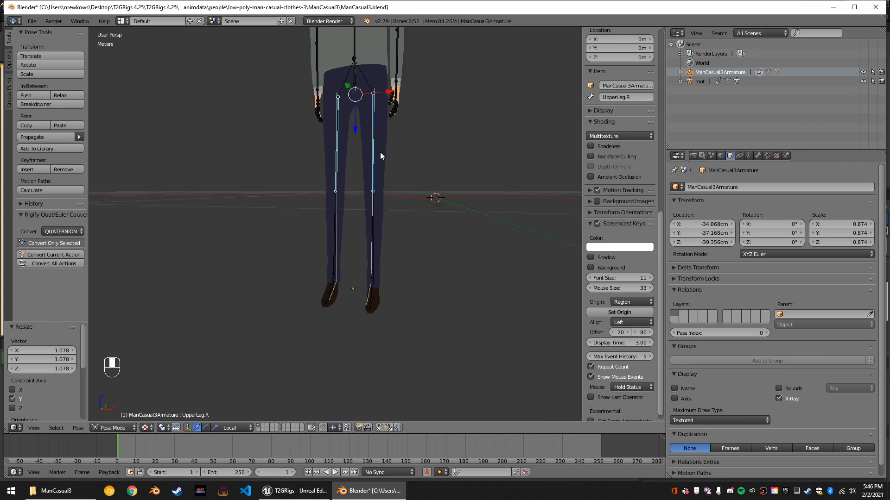
key("r")
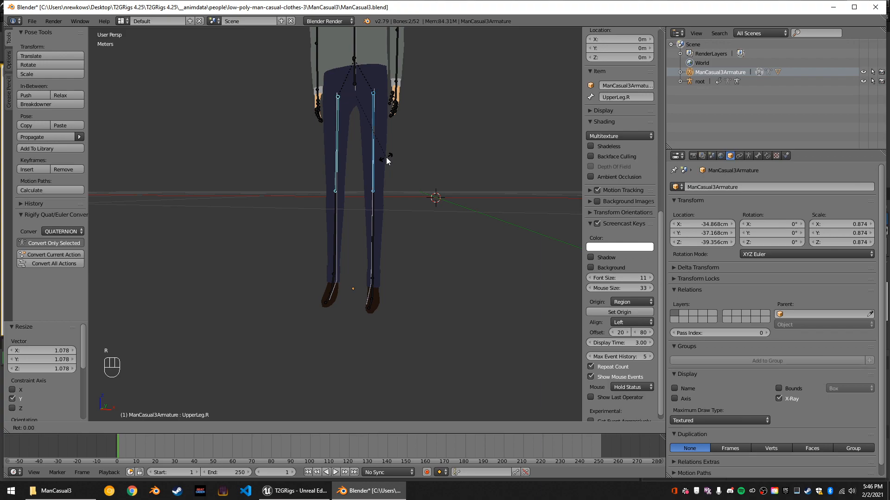
key("y")
key("y")
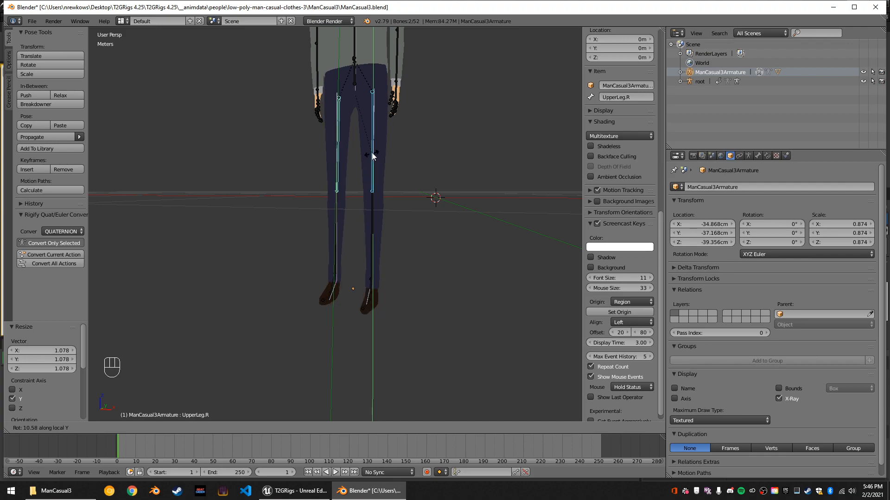
key("Escape")
Try to rotate both upper leg bones about their local Y axis.
key("r")
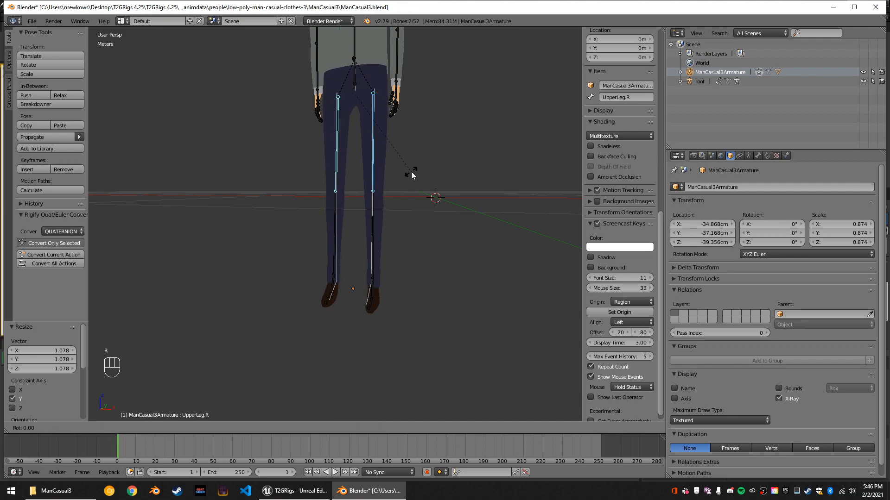
key("y")
key("y")
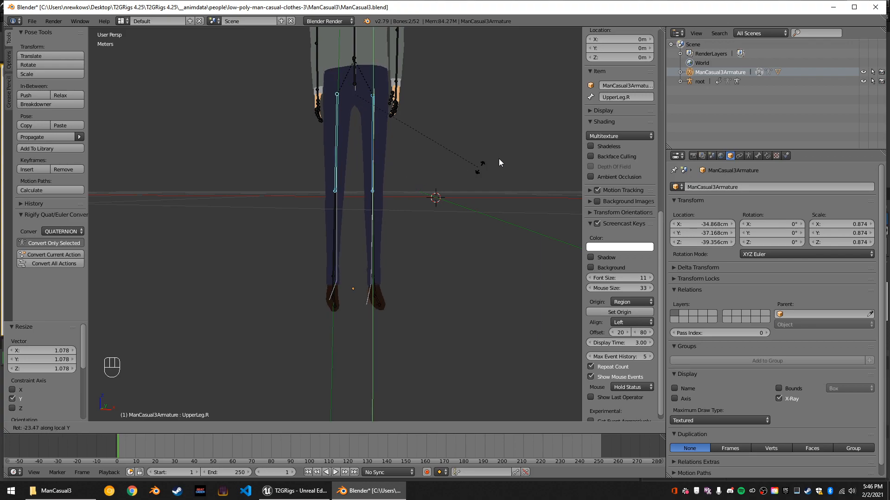
right_click(396, 199)
Set the pivot point to Individual Origins and try rotating the two upper leg bones about their local Y axis.
left_click(229, 428)
left_click(163, 428)
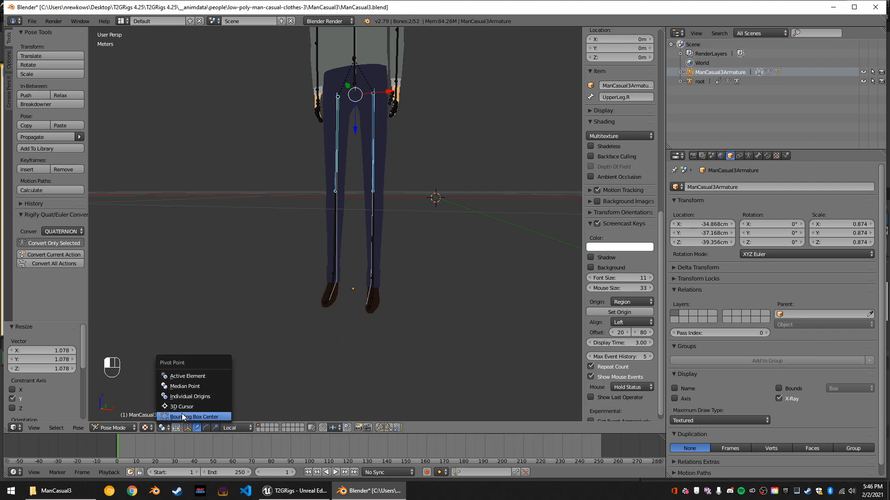
left_click(189, 397)
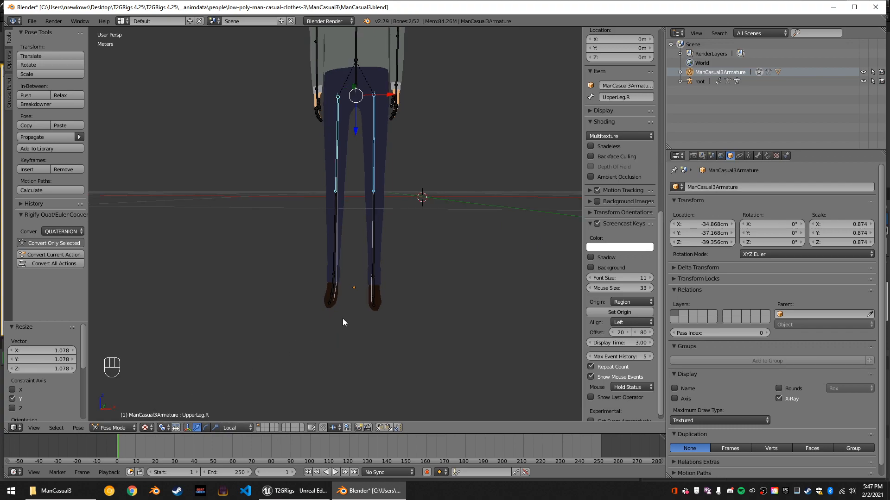
key("s")
key("r")
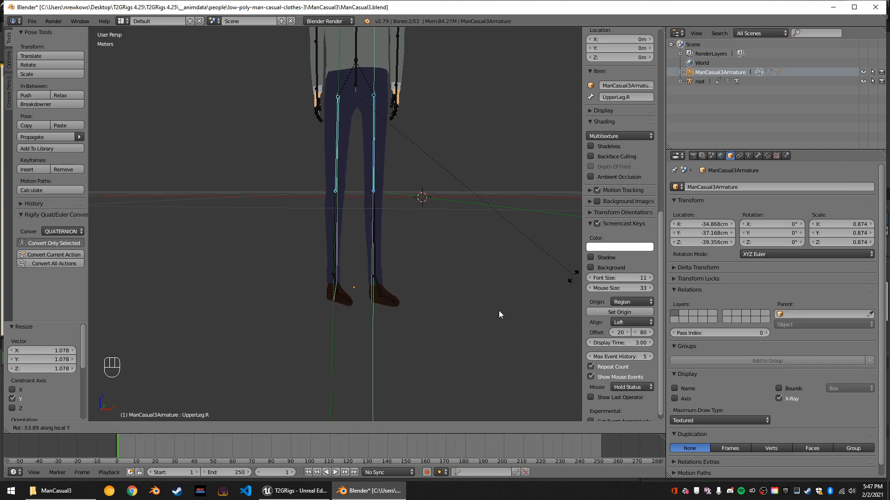
right_click(320, 333)
middle_click_drag(454, 307, 409, 306)
key("r")
key("y")
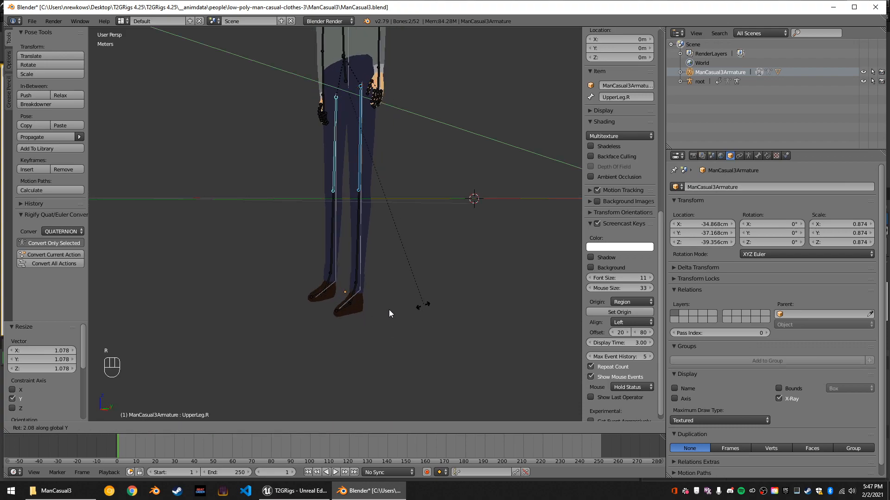
key("y")
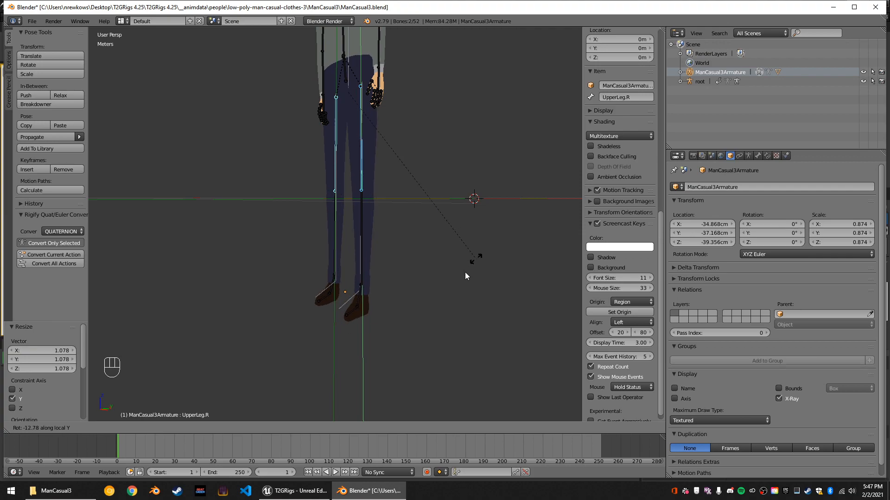
left_click(371, 321)
middle_click_drag(398, 334, 390, 162)
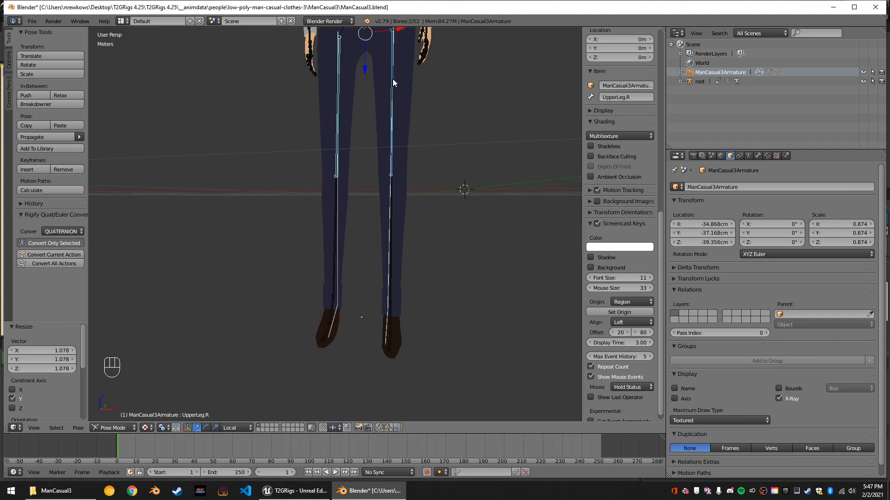
middle_click_drag(408, 124, 409, 187)
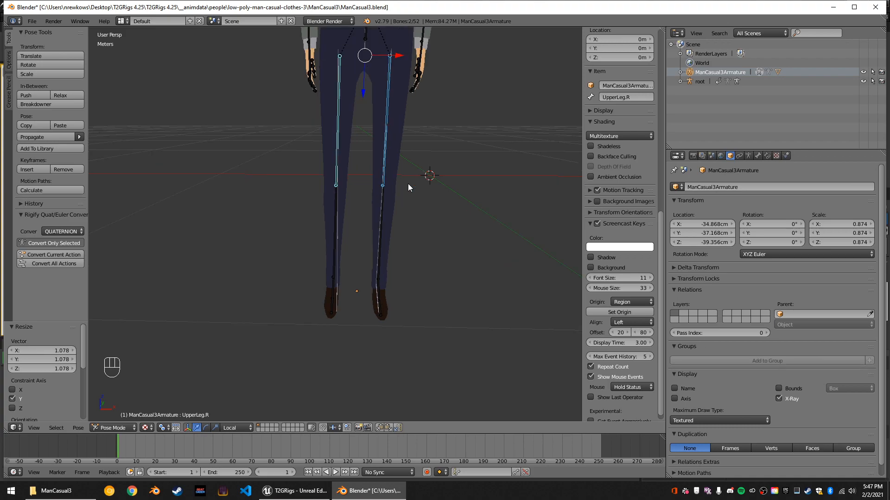
Set the pivot point to Median Point for transforming the selected upper leg bones.
left_click(162, 427)
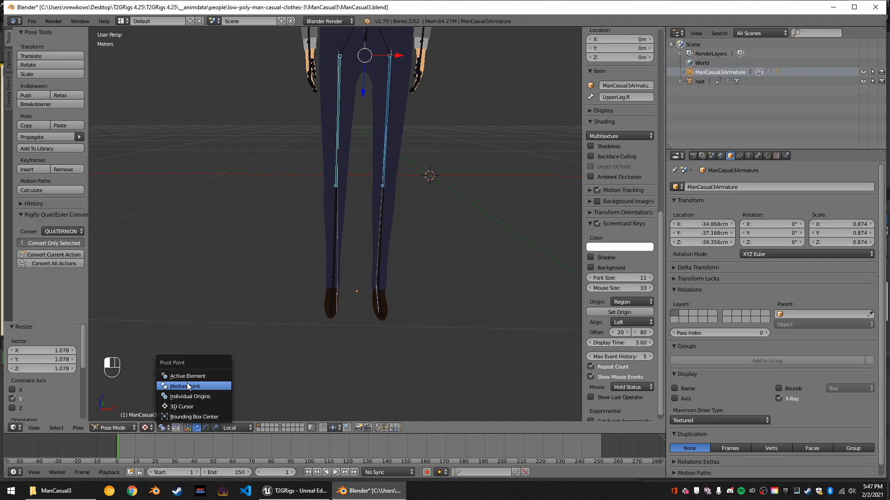
left_click(187, 383)
scroll(360, 299, "up", 1)
middle_click_drag(360, 299, 414, 244)
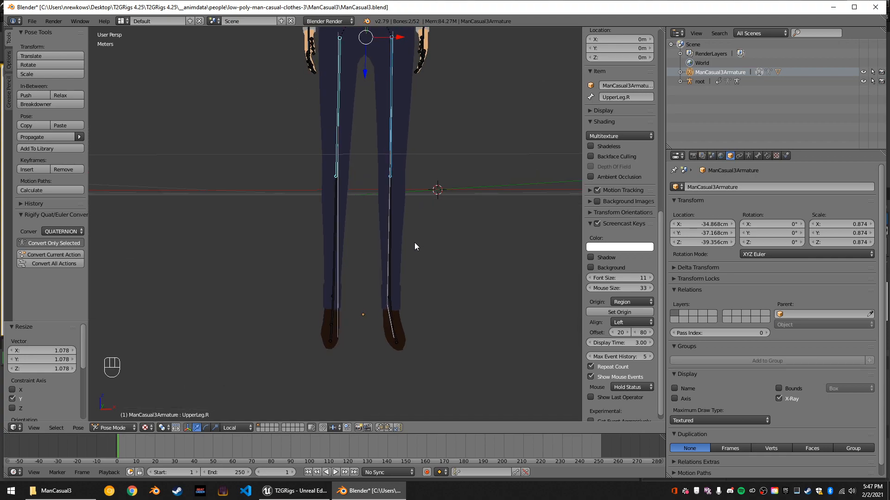
key("r")
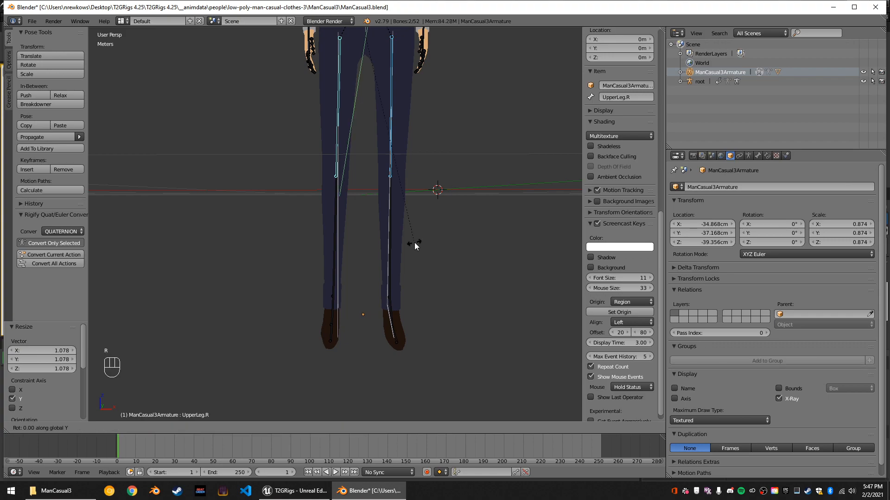
right_click(417, 241)
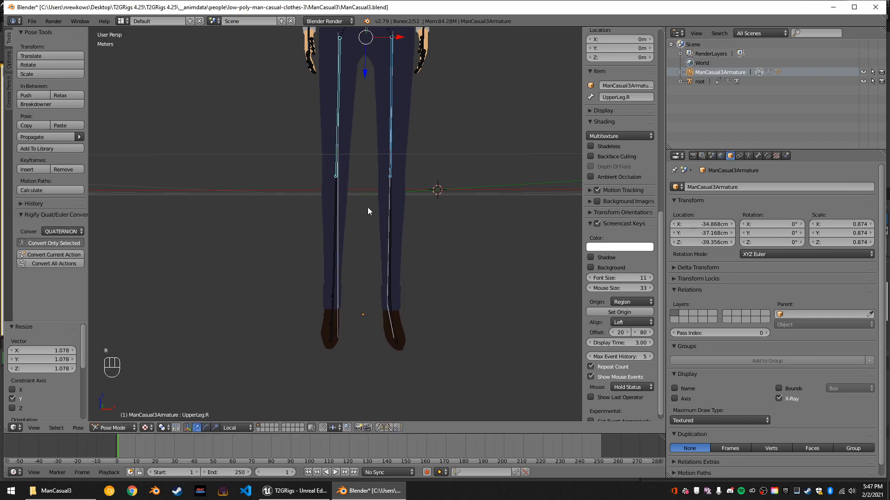
Reselect both upper leg bones and shorten them by scaling to about 0.93 along their local Y axis.
key("a")
right_click(338, 177)
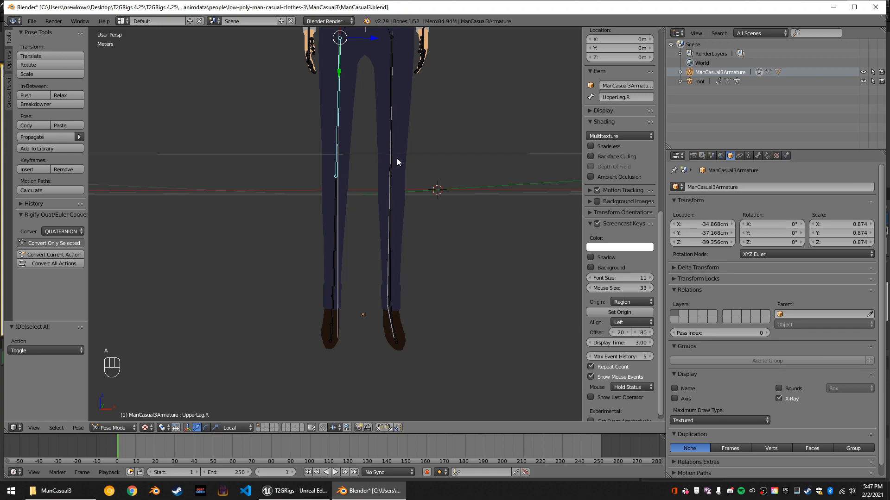
right_click(396, 159)
right_click(391, 157)
right_click(342, 157, "shift")
mouse_move(344, 157)
middle_mouse_down()
mouse_move(377, 179)
mouse_move(333, 165)
middle_mouse_up()
key("s")
key("y")
key("y")
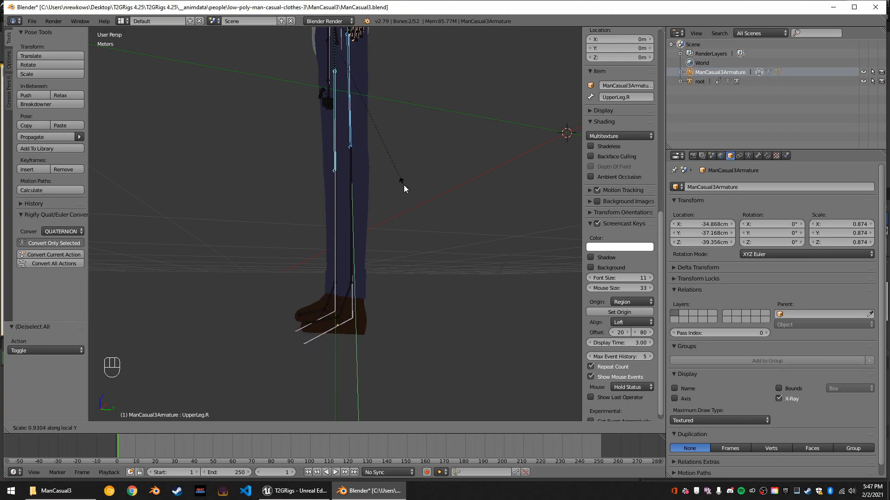
left_click(404, 185)
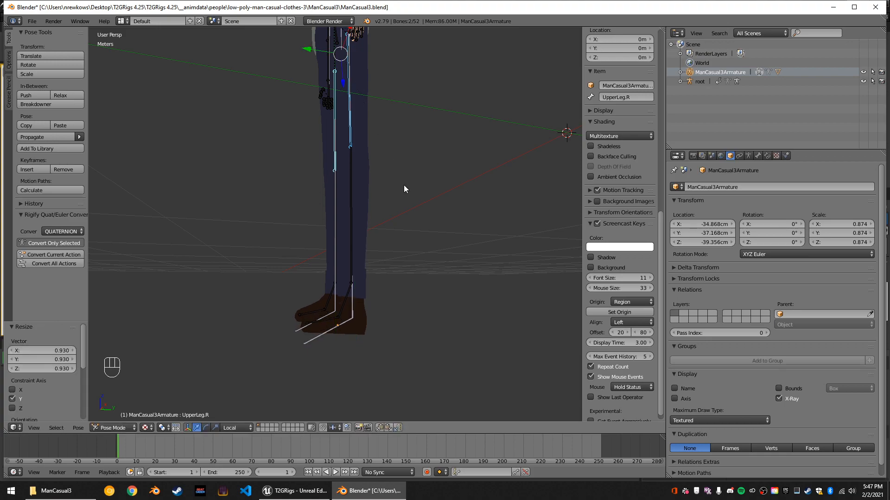
Select the LowerLeg.L bone and examine its rotation and scale inheritance settings.
middle_click_drag(358, 260, 407, 267)
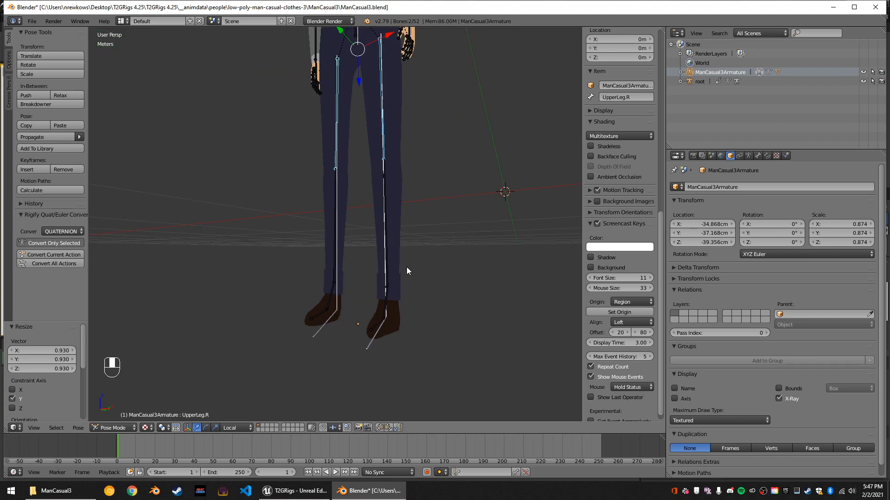
right_click(389, 244)
right_click(388, 238)
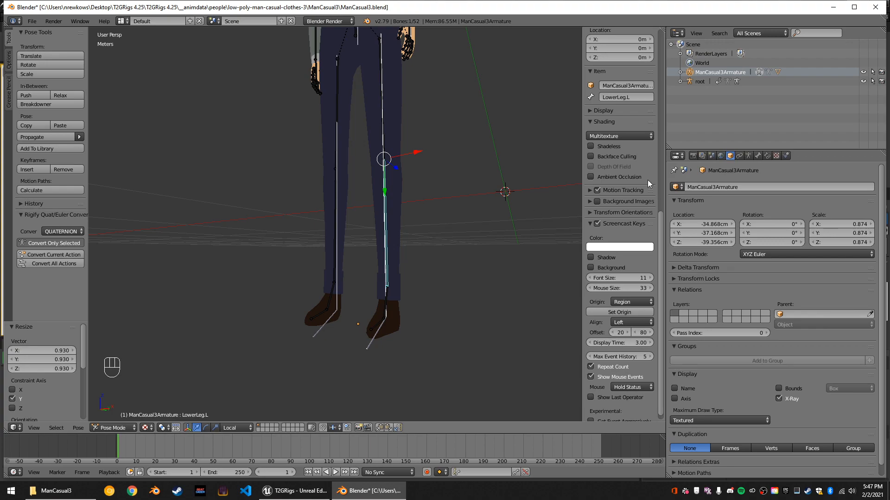
left_click(758, 156)
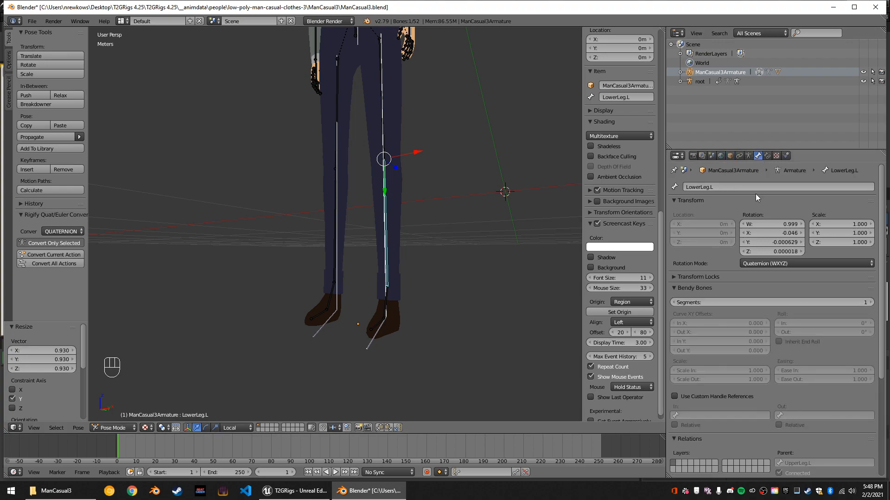
scroll(752, 318, "down", 3)
scroll(805, 413, "down", 3)
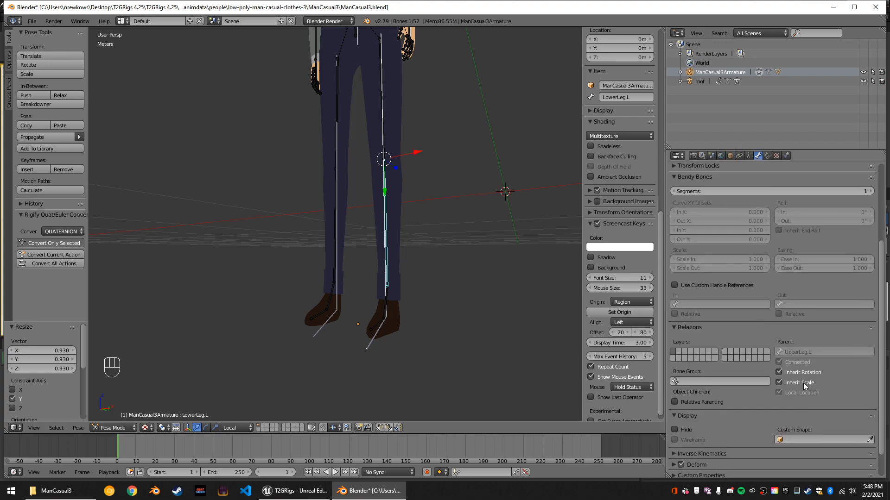
scroll(413, 273, "up", 1)
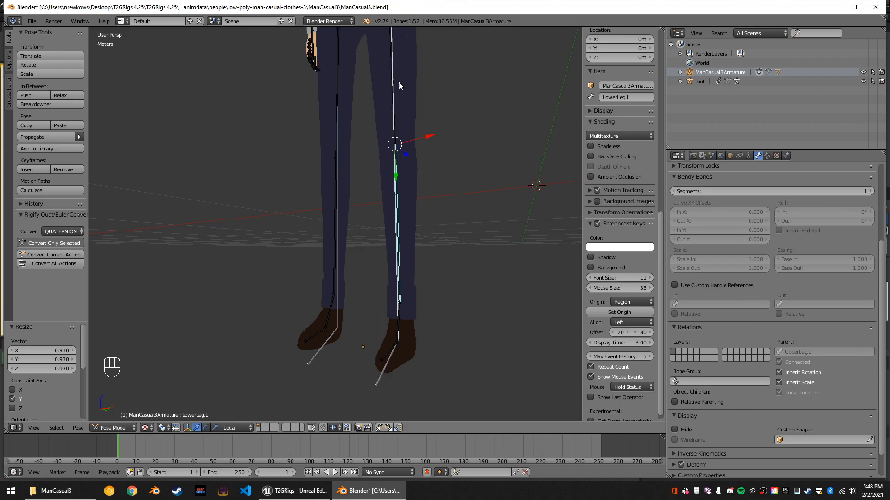
Select the UpperArm.L bone and try scaling it uniformly.
scroll(399, 87, "down", 2)
middle_click_drag(426, 96, 407, 90)
scroll(409, 91, "down", 3)
right_click(379, 69)
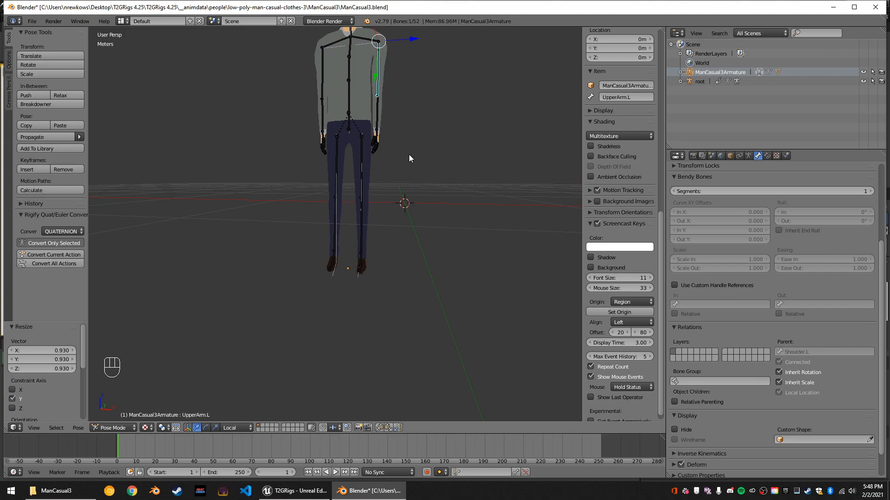
scroll(363, 114, "up", 3)
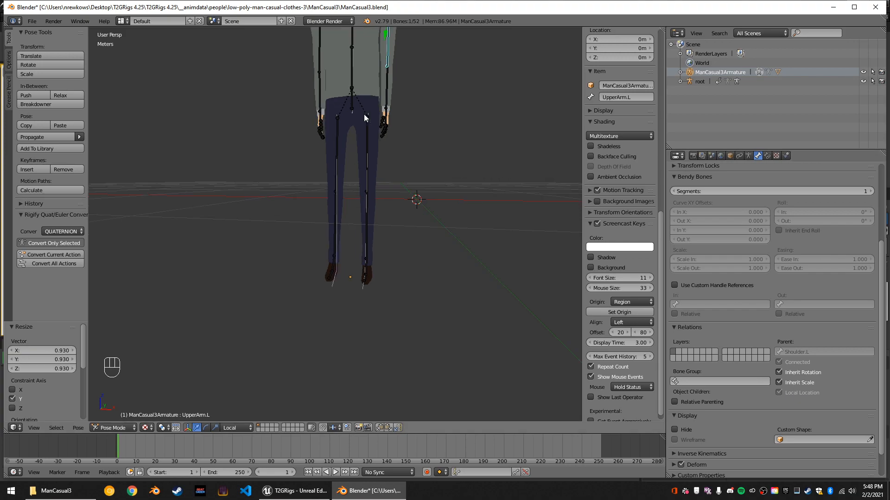
middle_click_drag(381, 121, 378, 57)
right_click(376, 77)
right_click(376, 56)
middle_click_drag(429, 135, 454, 141)
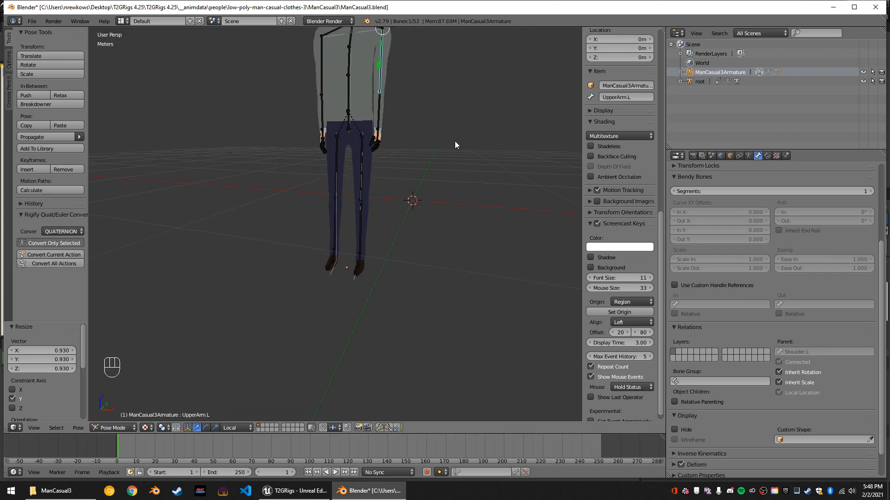
key("s")
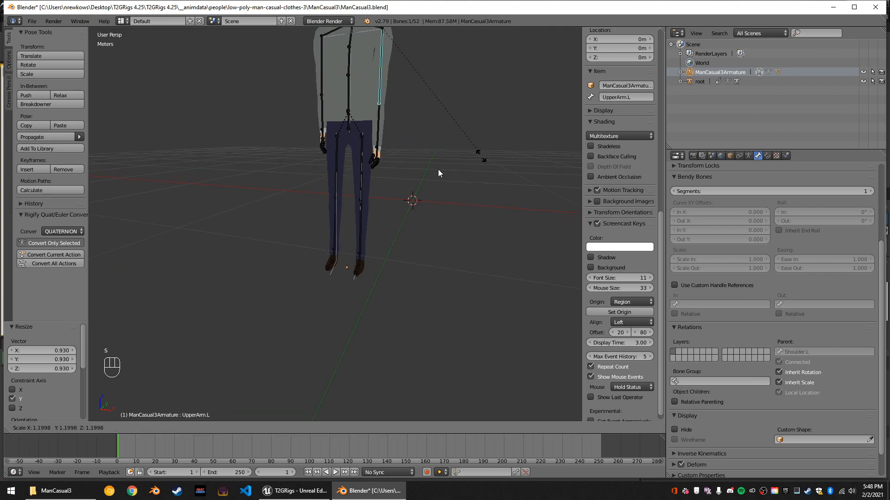
right_click(427, 170)
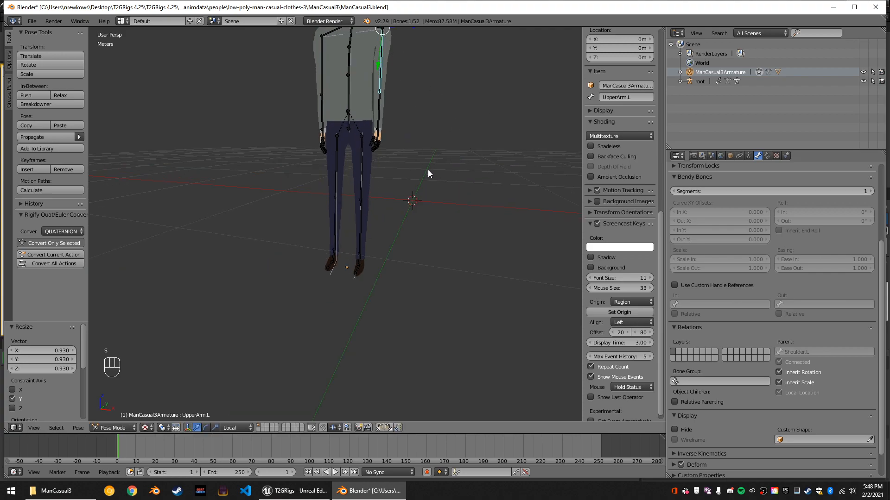
Select the Hand.L bone and check its Inherit Scale setting.
right_click(376, 134)
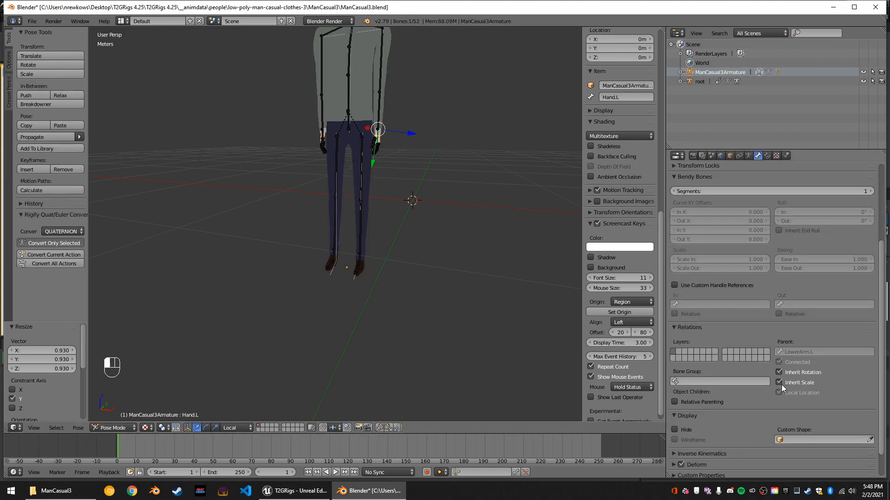
scroll(424, 293, "up", 2)
middle_click_drag(455, 292, 435, 281)
Select the UpperLeg.R bone and hide the tool shelf in the 3D view.
right_click(373, 153)
middle_click_drag(409, 166, 345, 187)
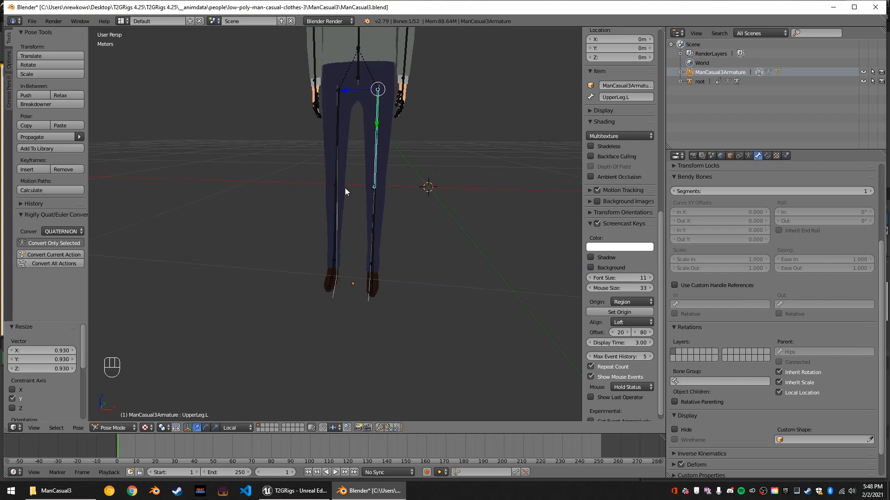
right_click(346, 180)
right_click(336, 149)
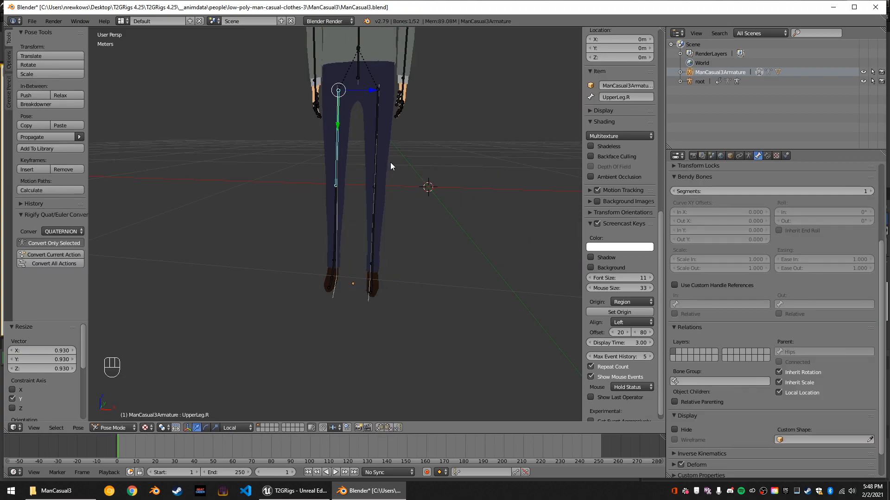
key("t")
key("r")
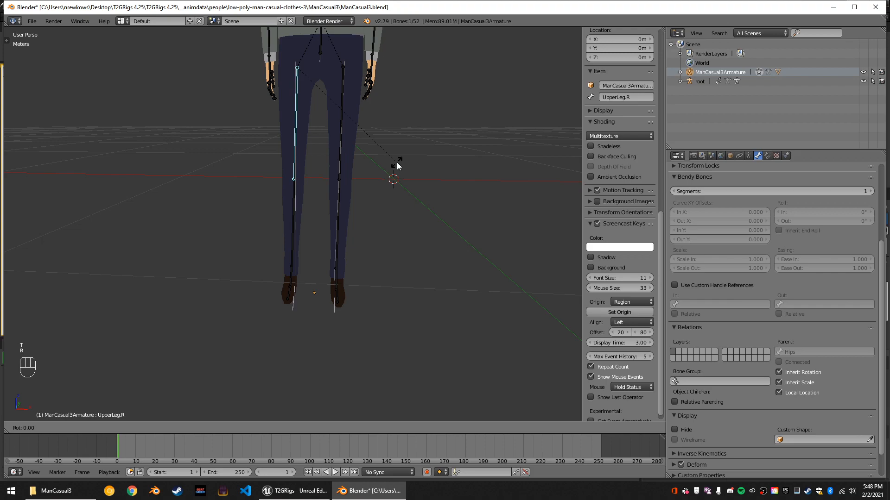
key("Escape")
key("t")
key("t")
key("t")
key("t")
key("t")
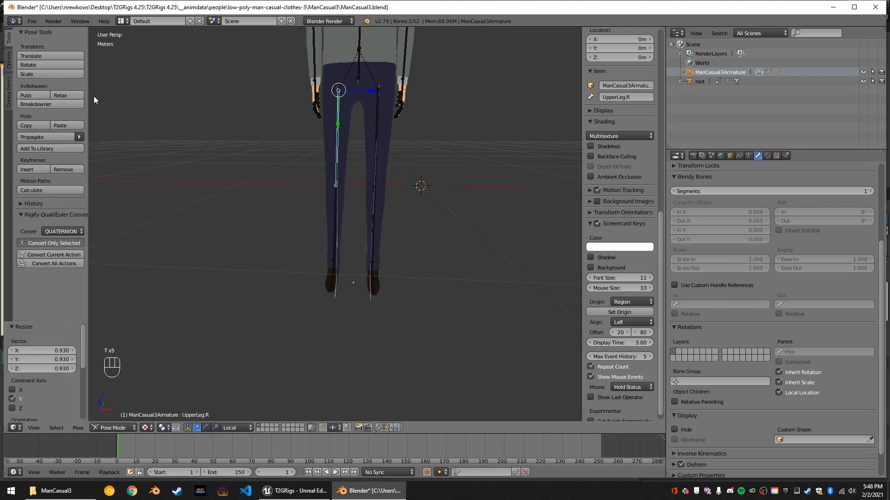
key("t")
Rotate the UpperLeg.R bone slightly about the Y axis.
middle_click_drag(308, 193, 367, 209)
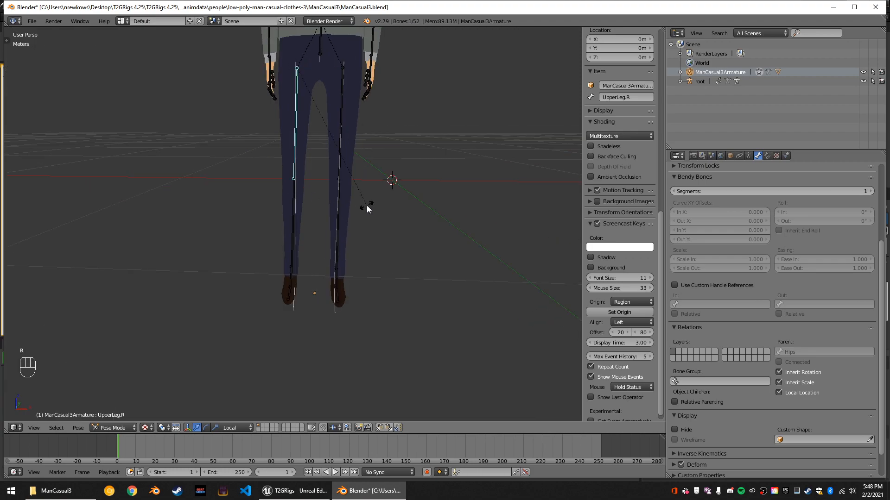
key("r")
key("y")
left_click(369, 203)
Select the UpperLeg.L bone and try rotating it about the Y axis.
middle_click_drag(369, 204, 350, 193)
right_click(343, 162)
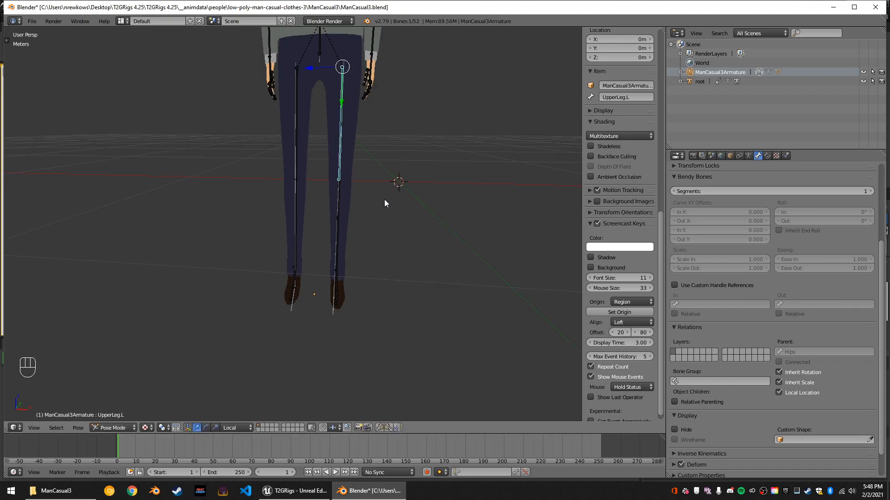
key("r")
key("y")
right_click(385, 201)
Check the left leg's lower and upper bones against the imported skeleton and return the armature to Object Mode.
middle_click_drag(394, 212, 348, 201)
scroll(332, 186, "up", 3)
right_click(369, 165)
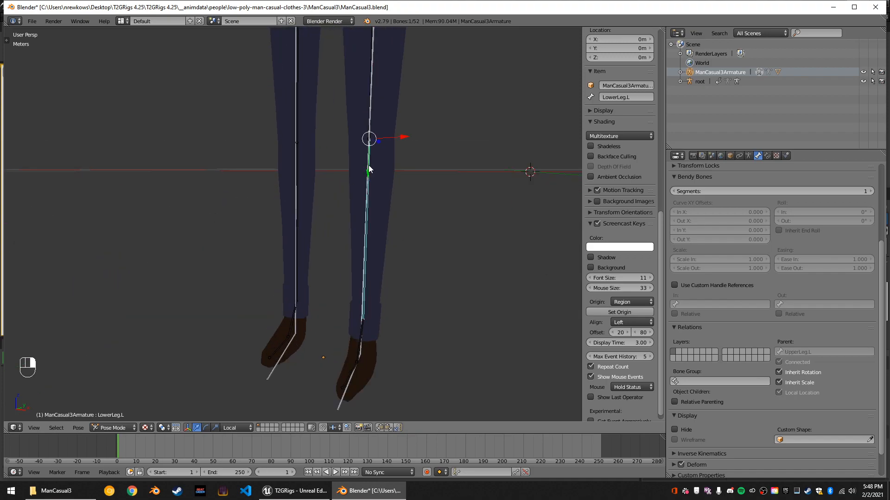
right_click(371, 102)
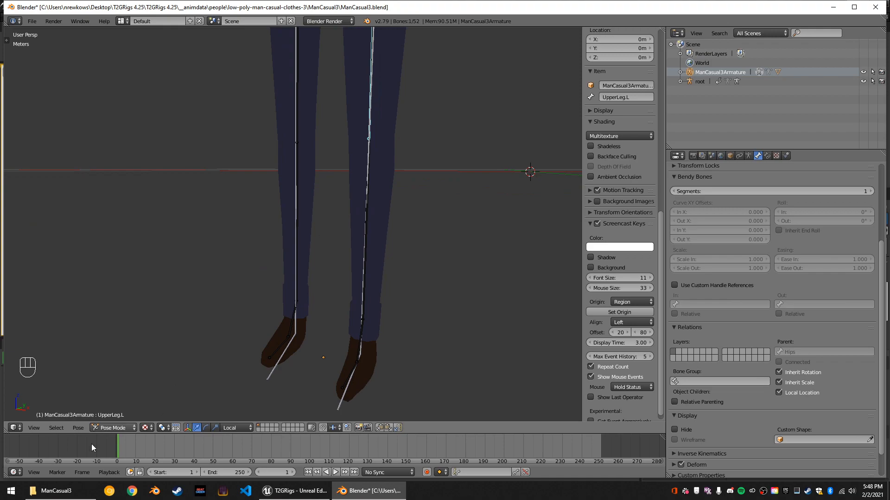
left_click(95, 430)
left_click(108, 419)
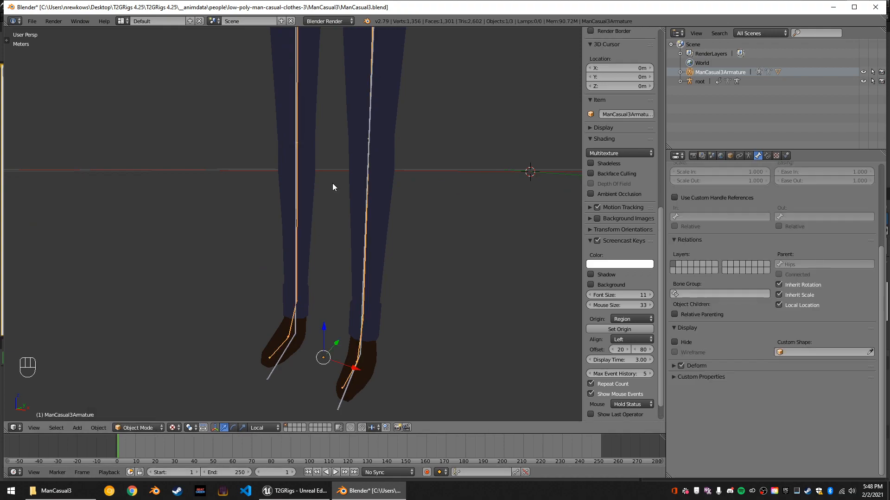
Select the root armature and set its bone display to Octahedral.
right_click(367, 148)
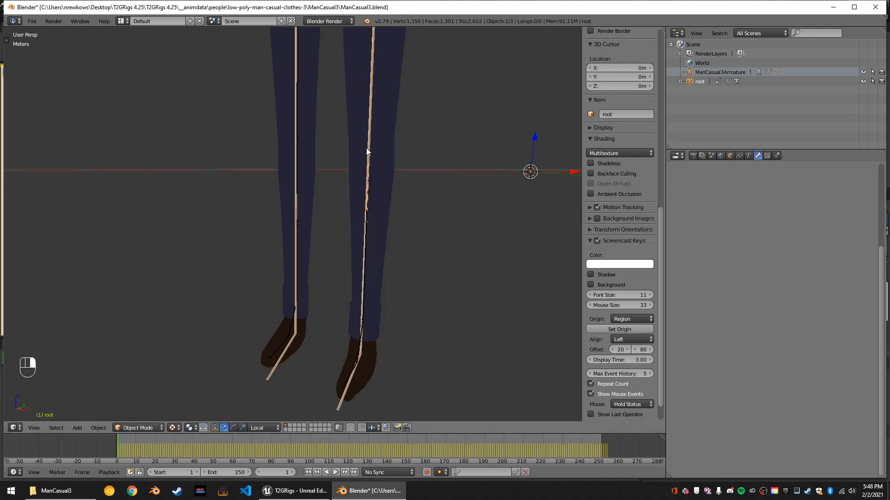
left_click(746, 157)
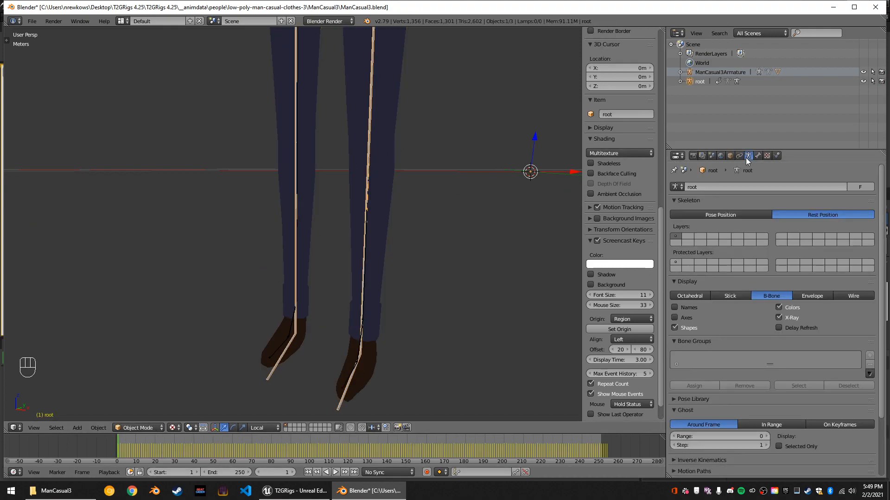
left_click(686, 296)
middle_click_drag(431, 282, 405, 286)
scroll(405, 287, "down", 6)
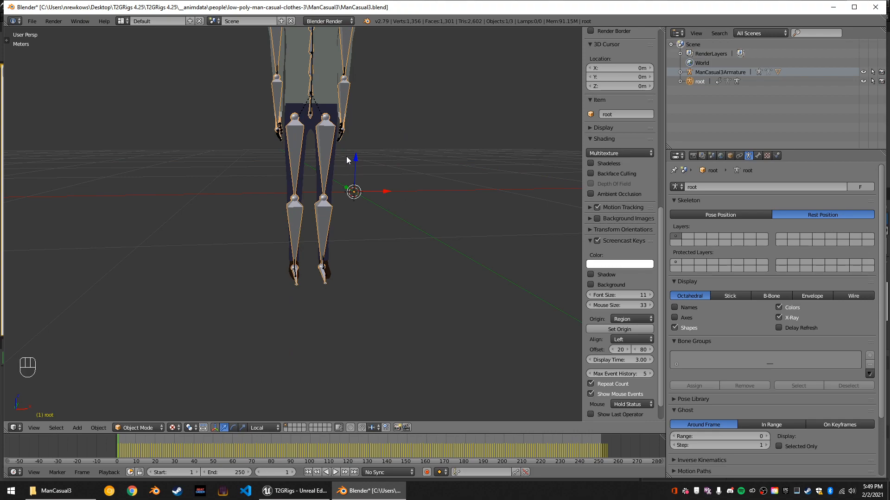
Select ManCasual3Armature and switch it to Pose Mode.
right_click(317, 101)
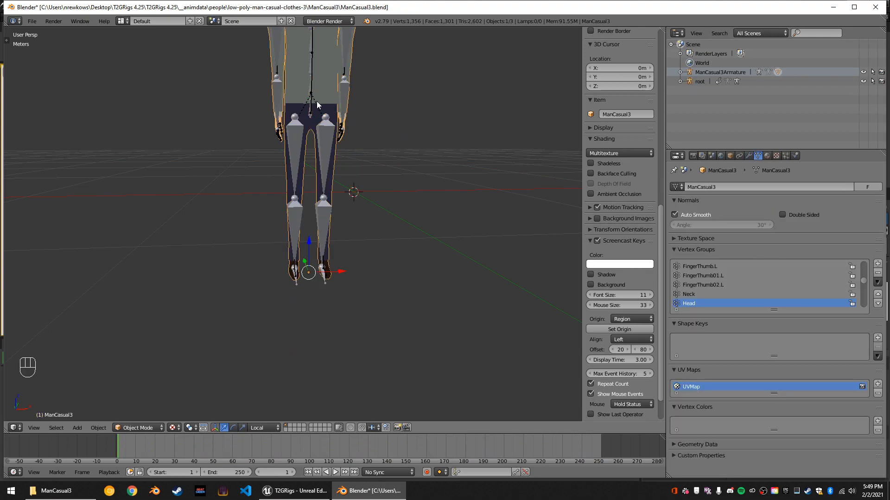
right_click(316, 101)
scroll(357, 191, "up", 4)
middle_click_drag(371, 204, 338, 210)
left_click(157, 427)
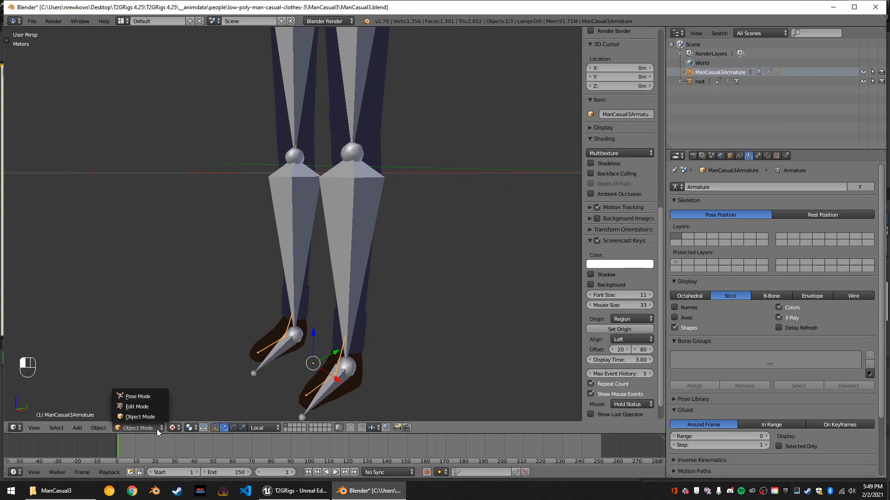
left_click(152, 396)
Select the LowerLeg.L bone and try rotating it about the global Y and X axes.
middle_click_drag(288, 241, 316, 186)
right_click(331, 188)
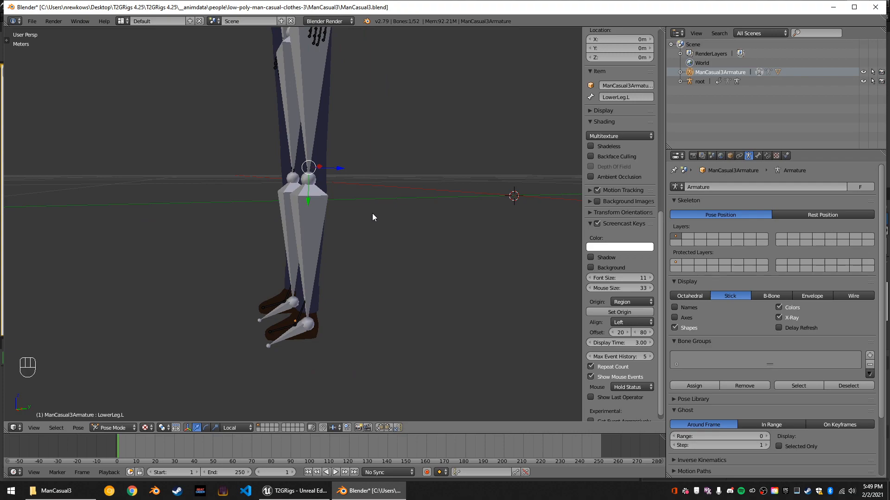
key("r")
key("y")
key("Escape")
key("r")
key("x")
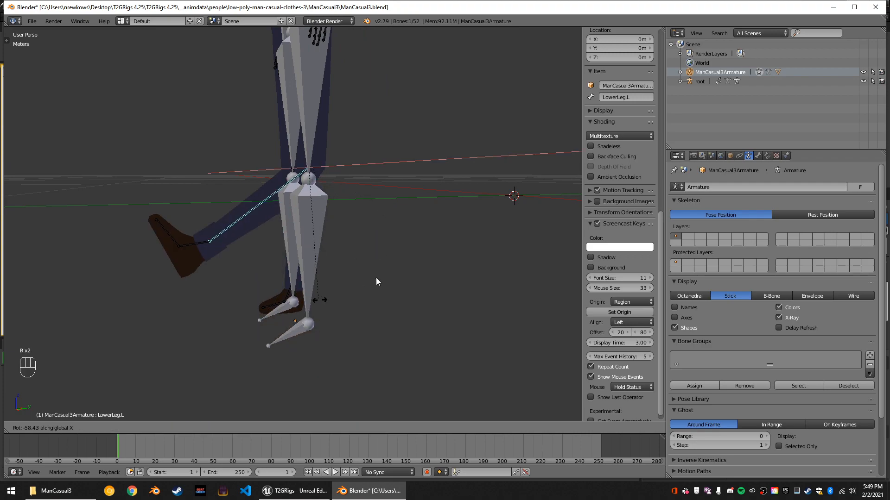
right_click(430, 208)
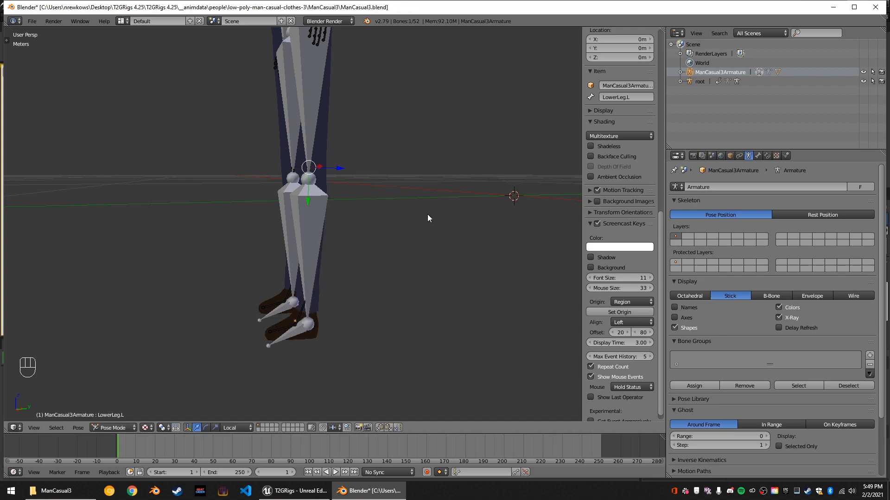
Select the UpperLeg.L and UpperLeg.R bones together and scale them along local Y by about 1.04.
middle_click_drag(427, 214, 462, 220)
right_click(338, 143)
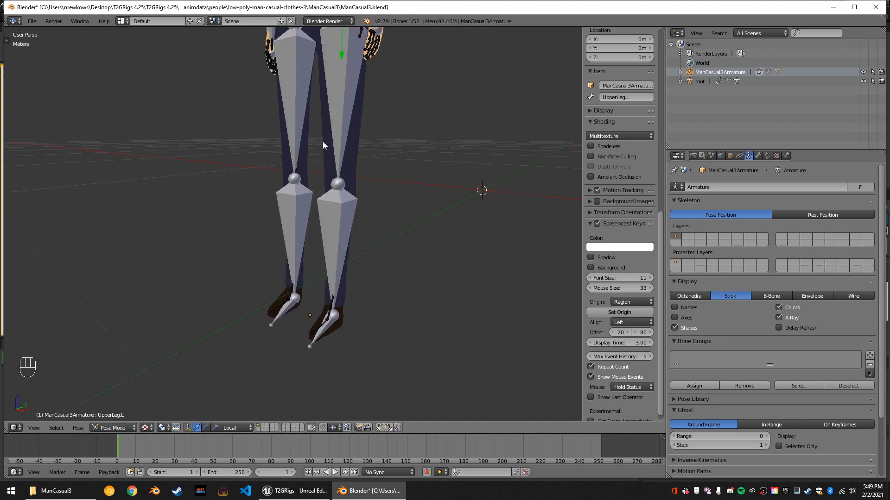
right_click(296, 135, "shift")
scroll(416, 190, "up", 1)
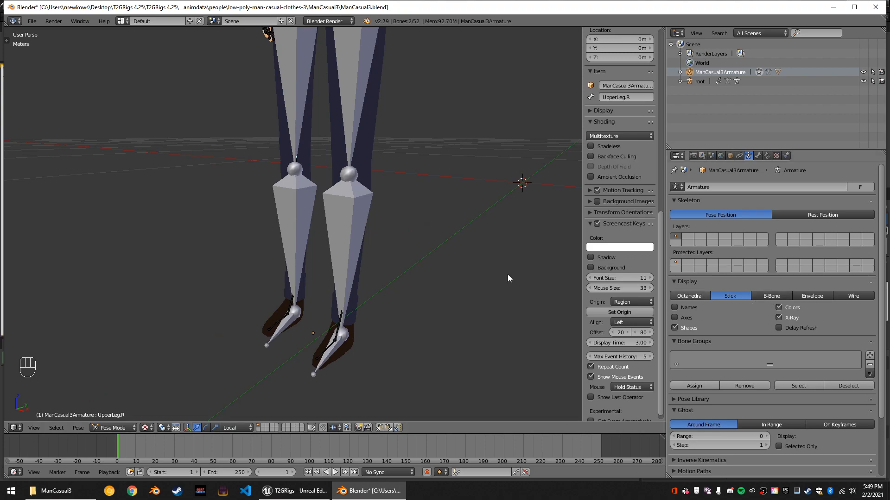
key("s")
key("y")
key("y")
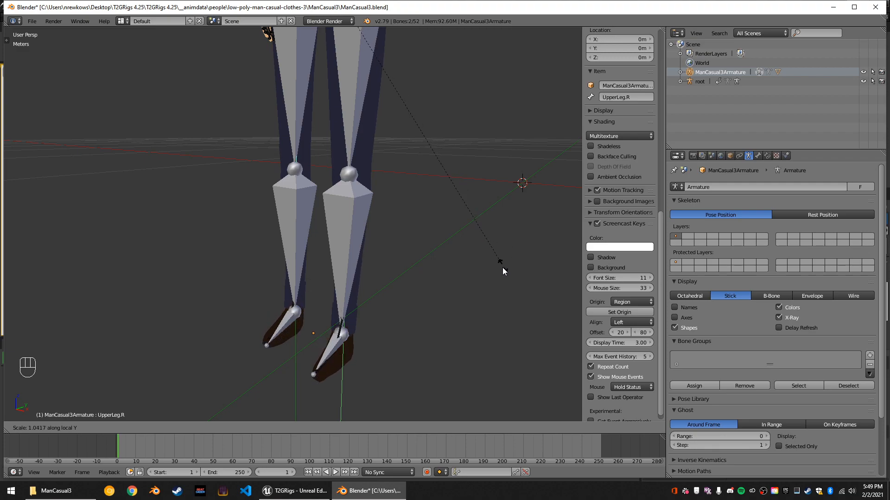
left_click(502, 270)
Return to Object Mode and set the root armature's bone display to B-Bone.
middle_click_drag(433, 268, 368, 224)
right_click(324, 208)
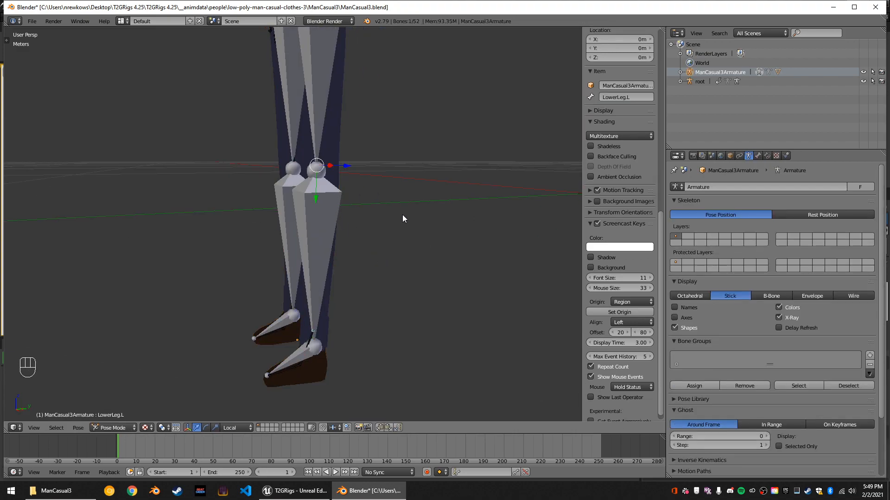
middle_click_drag(339, 204, 362, 191)
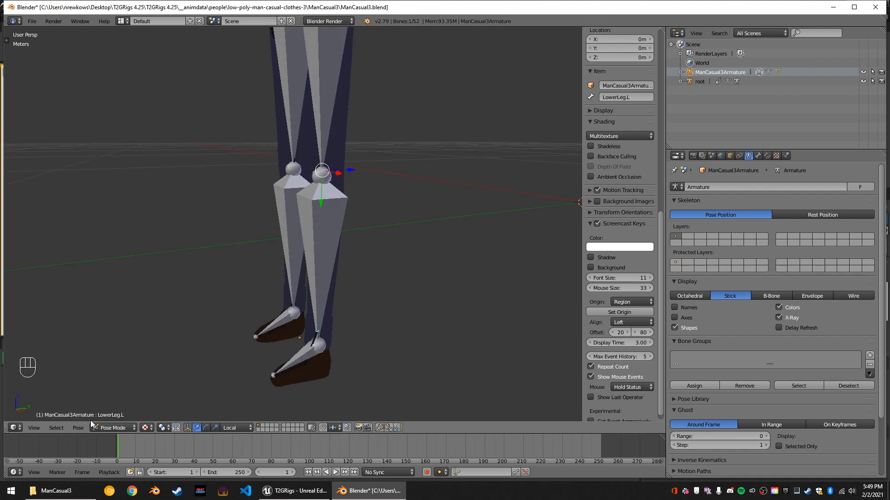
left_click(101, 428)
left_click(118, 416)
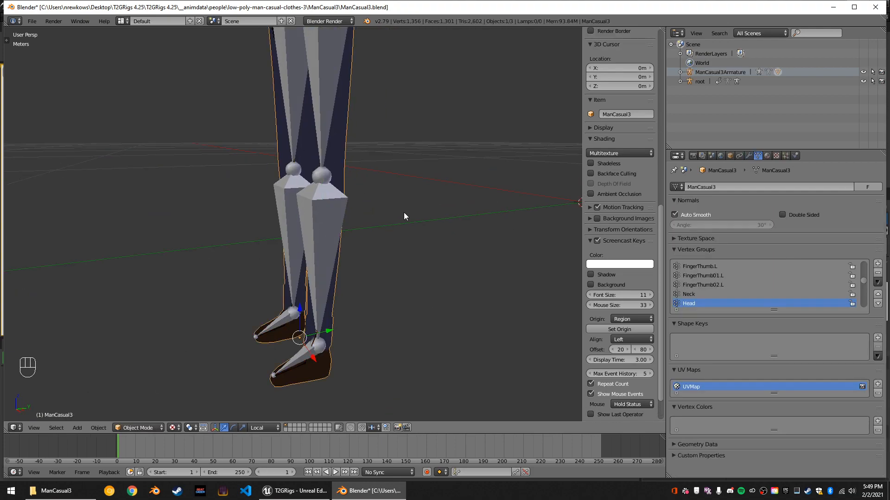
right_click(333, 207)
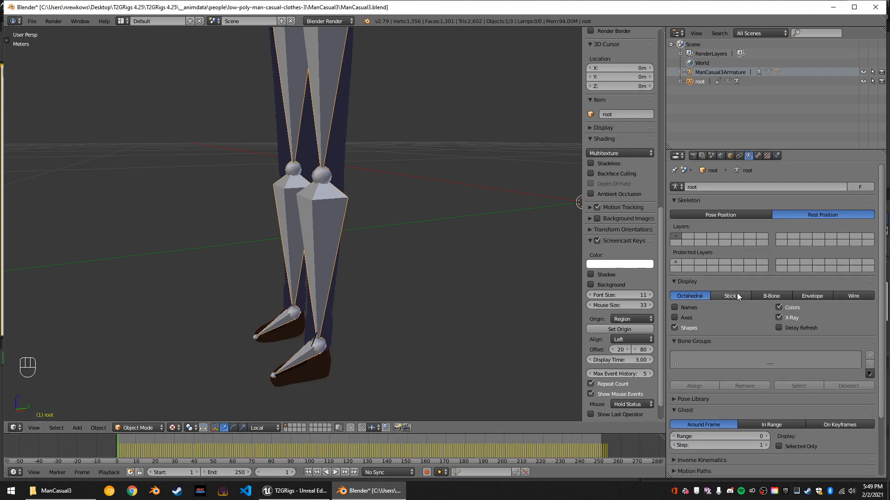
left_click(757, 295)
middle_click_drag(293, 253, 334, 248)
Reselect ManCasual3Armature among the overlapping objects at the legs and put it back into Pose Mode.
right_click(349, 249)
right_click(347, 249)
right_click(350, 249)
right_click(349, 250)
right_click(349, 249)
right_click(348, 249)
middle_click_drag(349, 249, 372, 272)
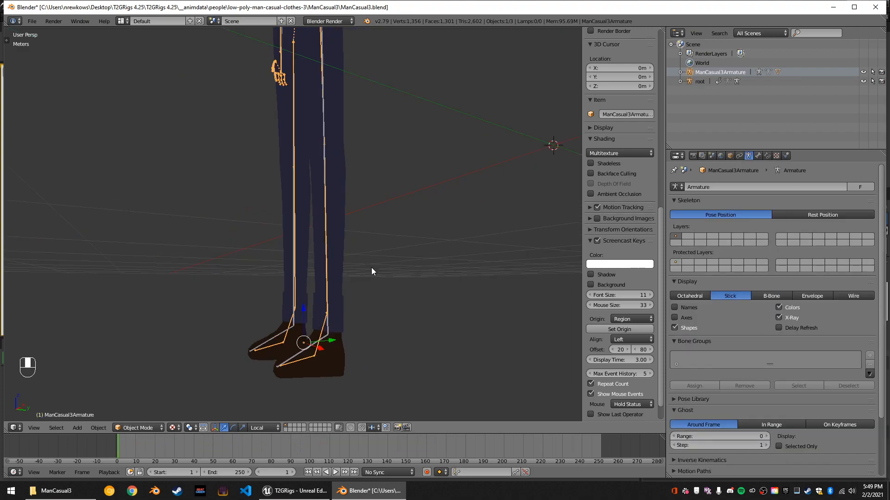
left_click(151, 427)
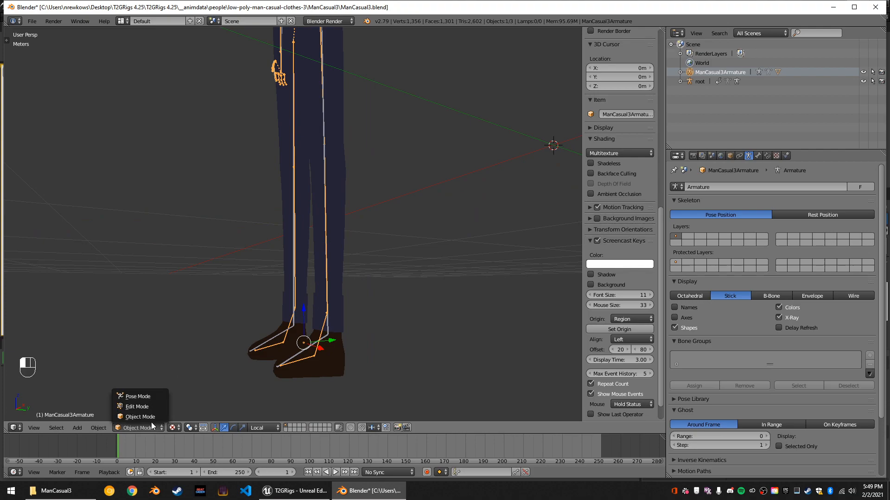
left_click(148, 397)
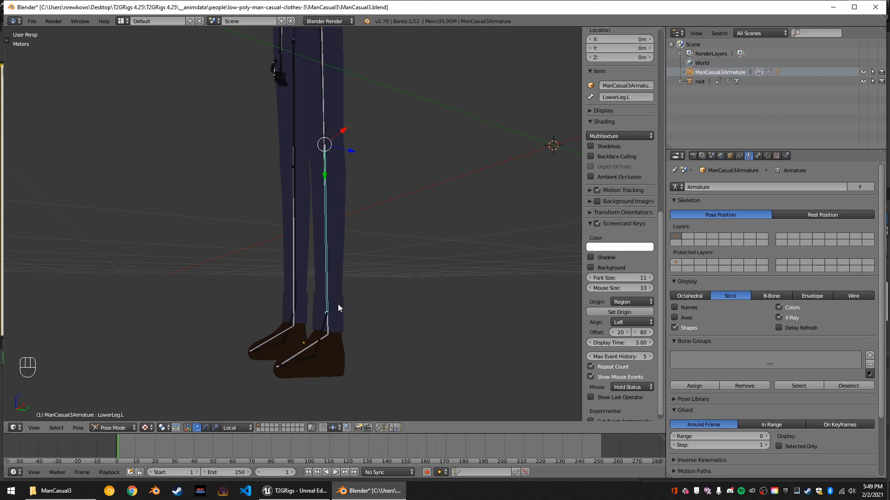
Add LowerLeg.R to the selected LowerLeg.L bone and scale both along local Y to about 0.93.
right_click(295, 252, "shift")
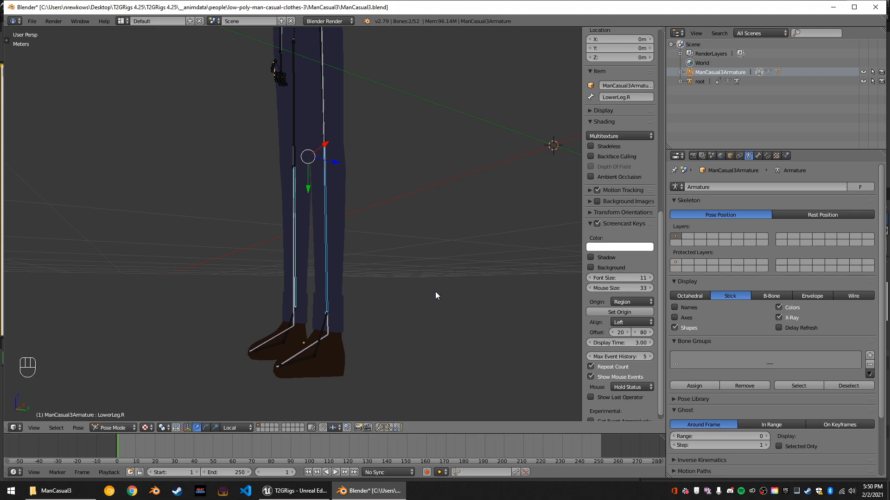
key("s")
key("y")
key("y")
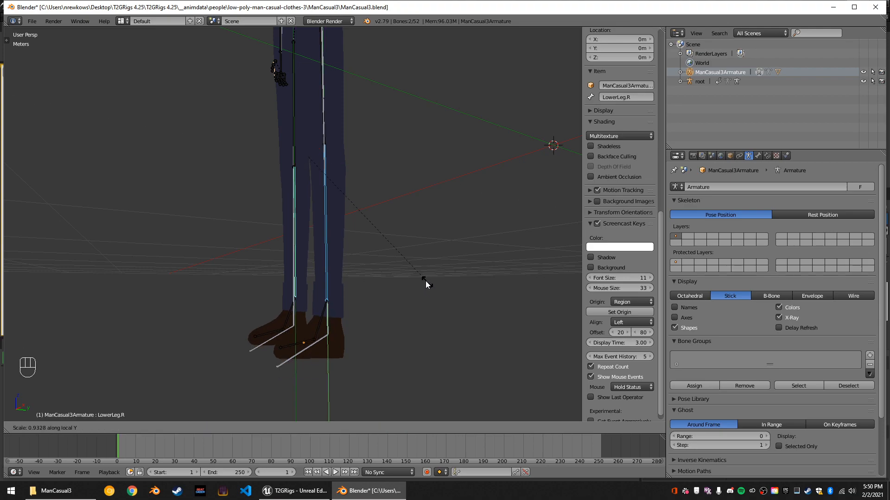
left_click(425, 283)
Select only the LowerLeg.L bone and rotate it about 0.7° around the global Y axis.
middle_click_drag(426, 284, 482, 319)
right_click(362, 246)
right_click(359, 244)
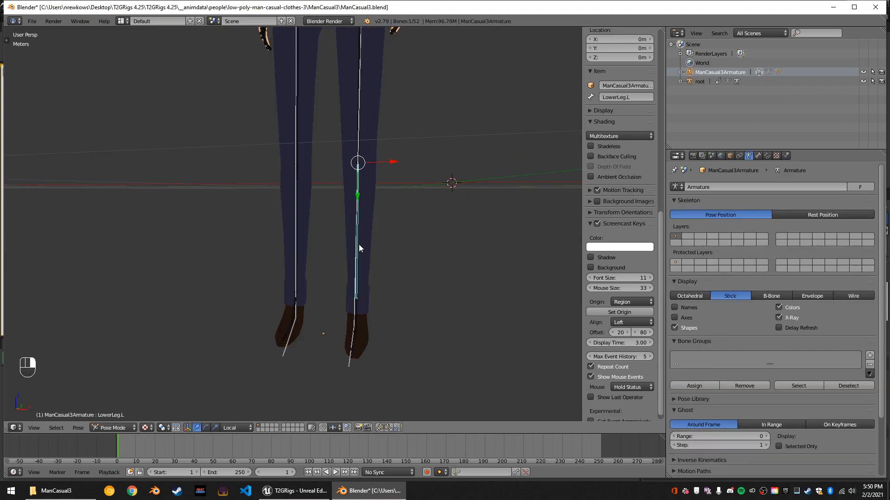
key("r")
key("y")
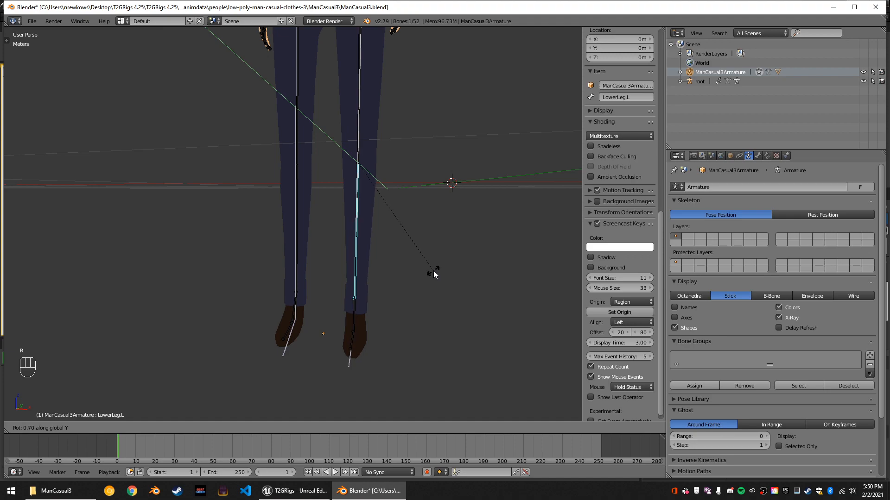
left_click(433, 271)
Select the Foot.R bone and rotate it very slightly about the global Y axis.
right_click(297, 305)
key("r")
key("y")
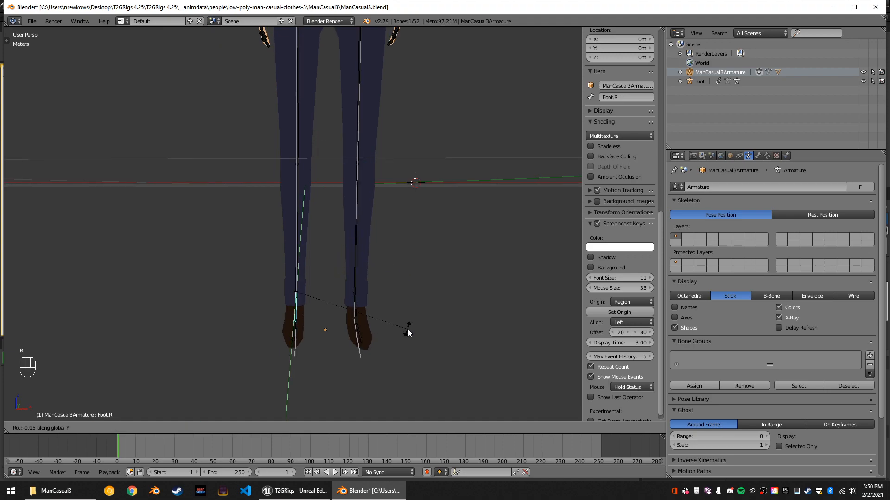
left_click(408, 325)
Select the Foot.L and Foot.R bones together and try rotating them about 10° around the global X axis.
right_click(360, 304)
middle_click_drag(399, 317, 334, 320)
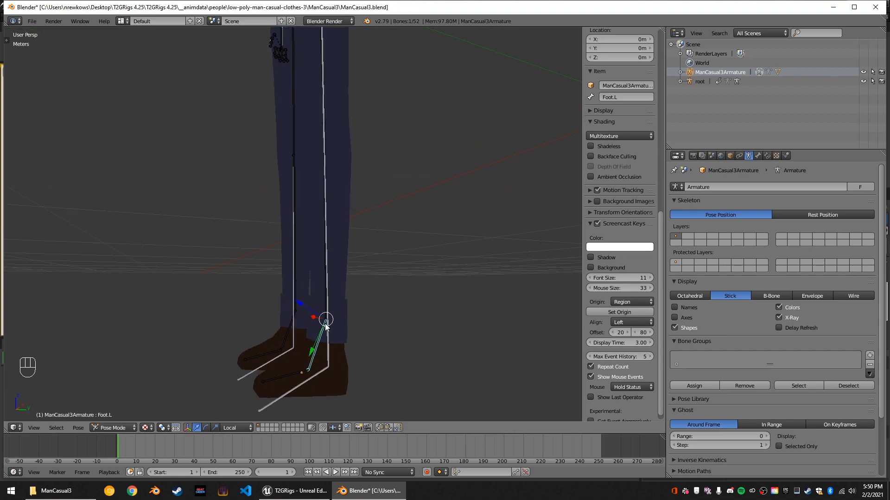
right_click(293, 324, "shift")
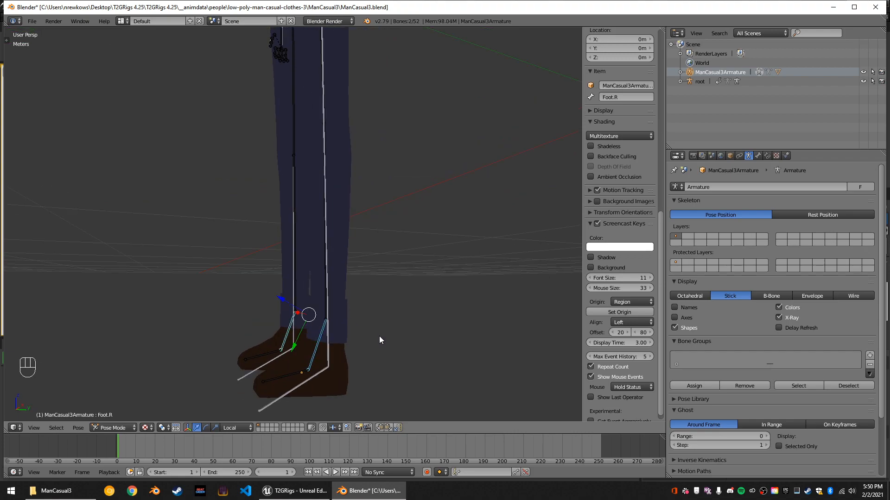
key("r")
key("x")
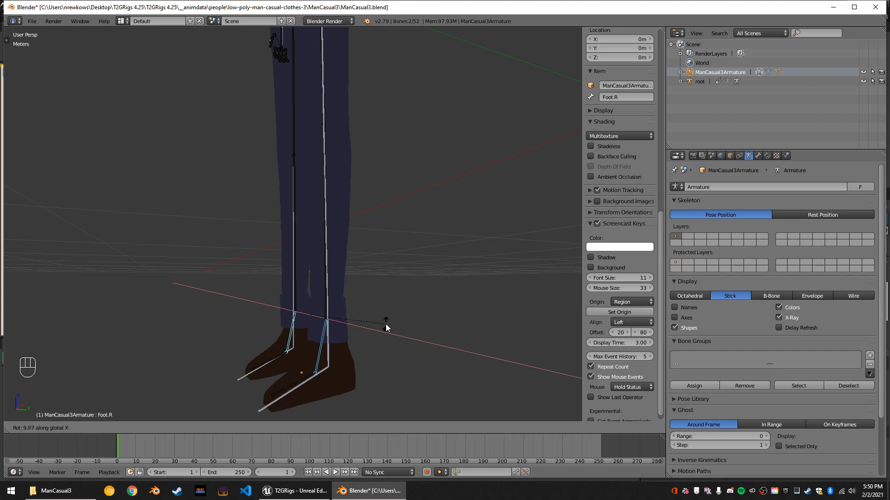
left_click(375, 333)
Select the Toes.L and Toes.R bones together and scale them along local Y by about 1.23.
mouse_move(407, 336)
middle_mouse_down()
mouse_move(400, 332)
mouse_move(409, 329)
middle_mouse_up()
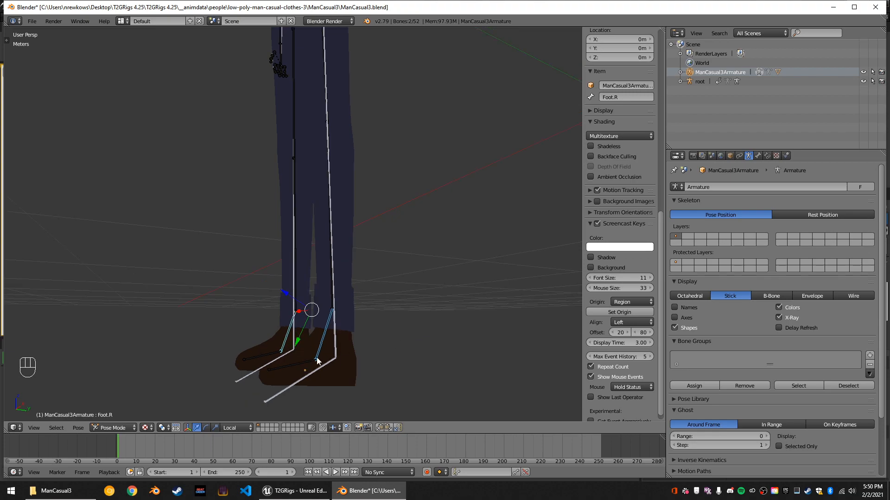
right_click(302, 359)
right_click(276, 362)
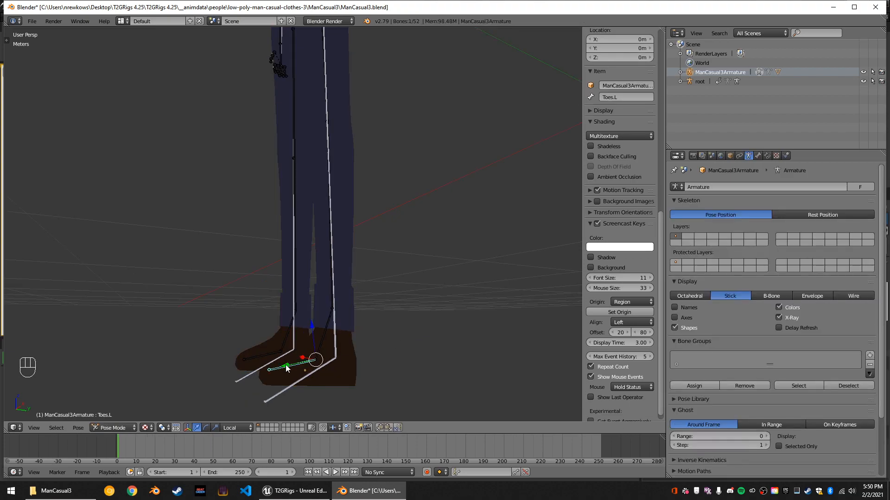
right_click(266, 358, "shift")
key("s")
key("y")
key("y")
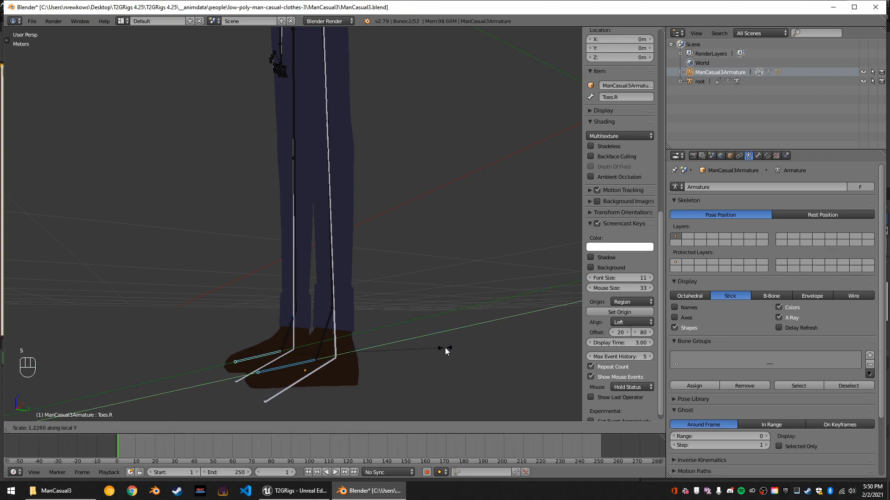
left_click(445, 348)
Try rotating both toe bones about 19° around the global X axis.
key("r")
key("x")
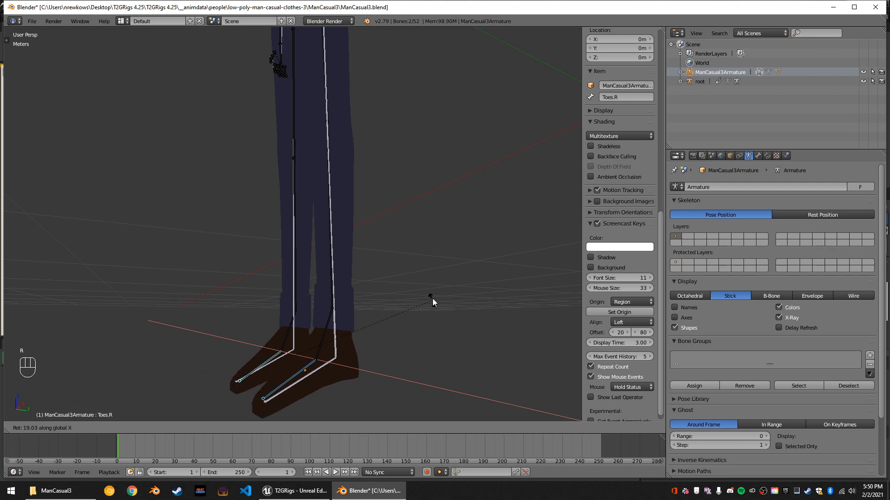
left_click(432, 300)
middle_click_drag(441, 319, 330, 341)
key("ctrl+z")
Cancel the toe rotation and rotate the Foot.L and Foot.R bones together about 10° around the global X axis.
right_click(291, 333)
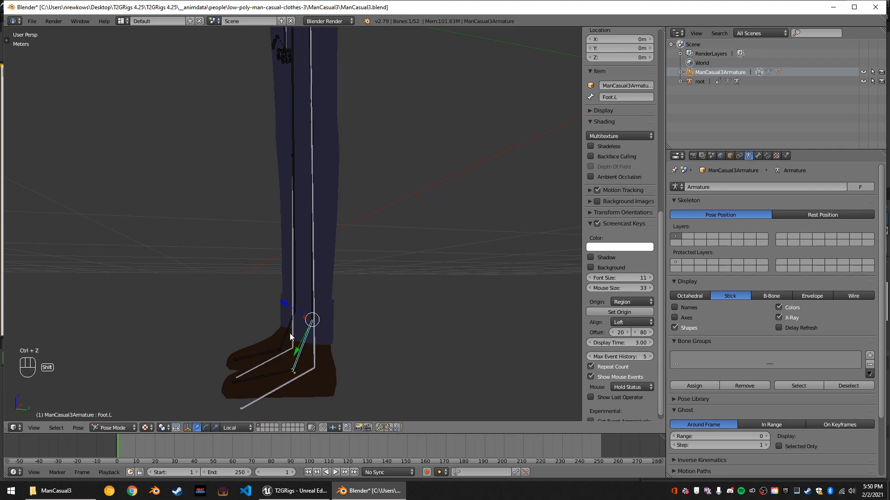
key("r")
key("x")
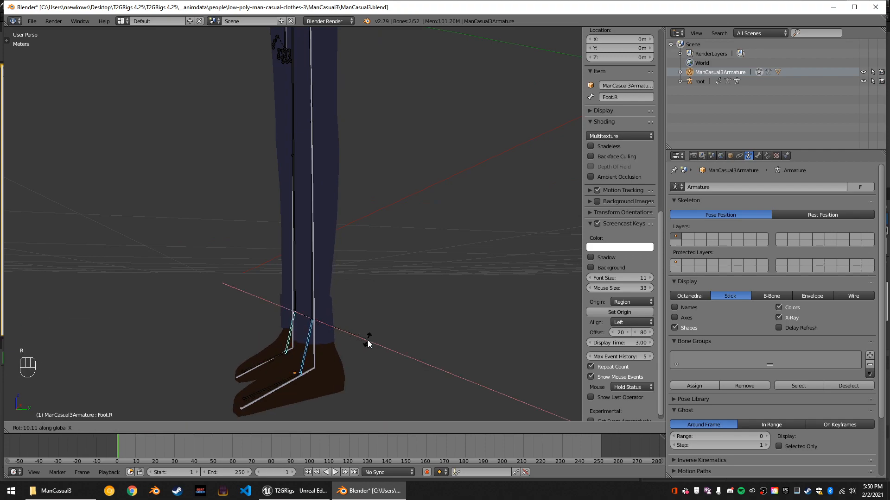
left_click(368, 340)
Select both toe bones and rotate them about 2° around the global X axis.
right_click(296, 376)
middle_click_drag(297, 375, 412, 375)
right_click(270, 363, "shift")
right_click(272, 362, "shift")
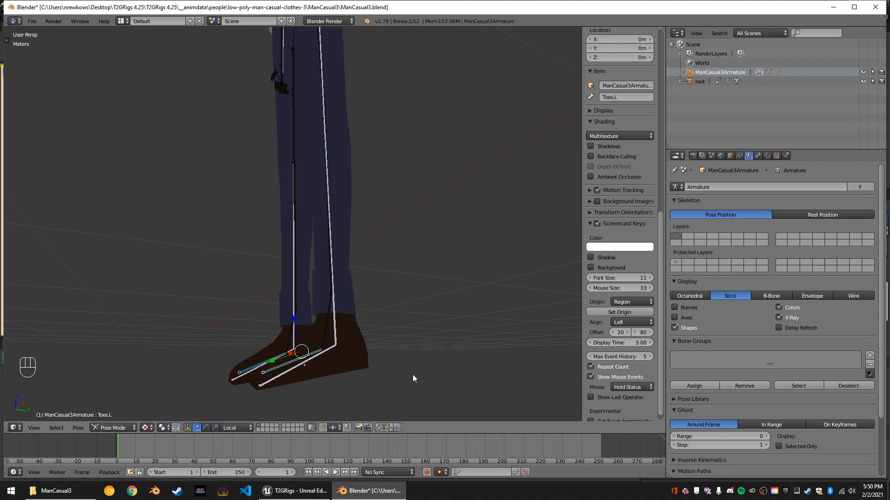
key("r")
key("x")
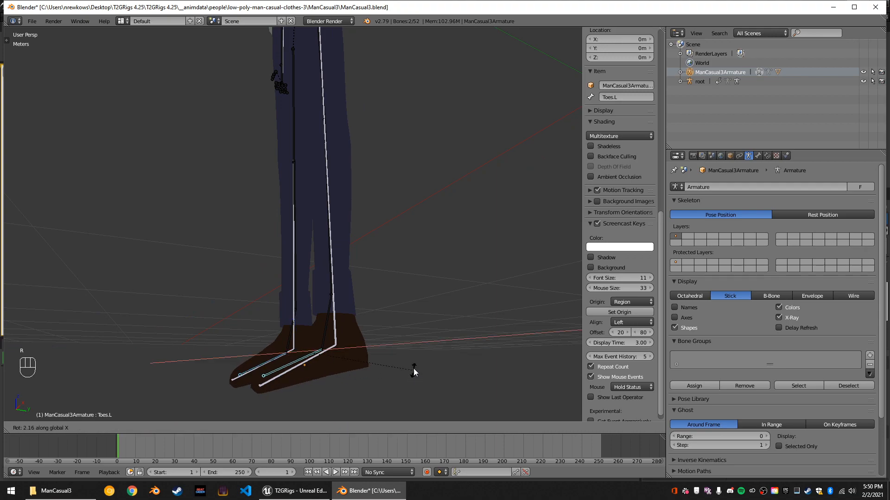
left_click(413, 365)
Scale the Toes.L and Toes.R bones together along their local Y axis to fit the target skeleton's toes.
middle_click_drag(418, 365, 501, 365)
key("s")
key("y")
key("y")
left_click(415, 362)
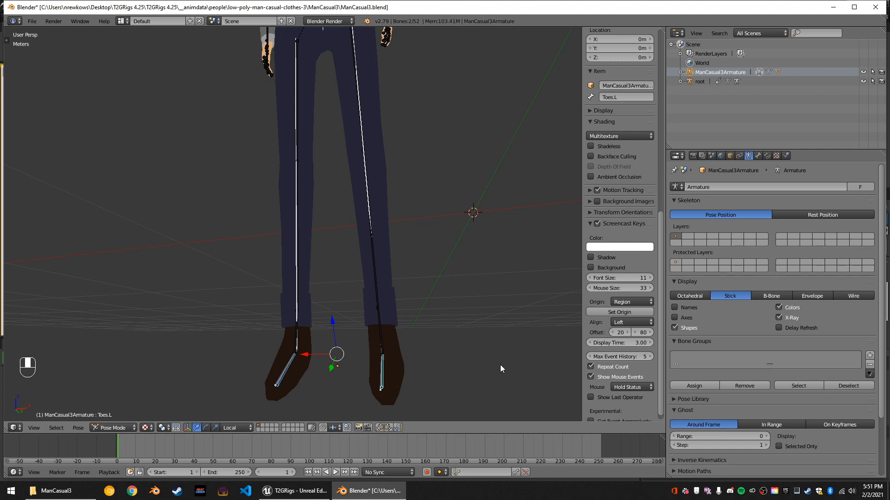
Select only the Toes.L bone and rotate it about 1° around the global Y axis.
right_click(382, 364)
key("r")
key("y")
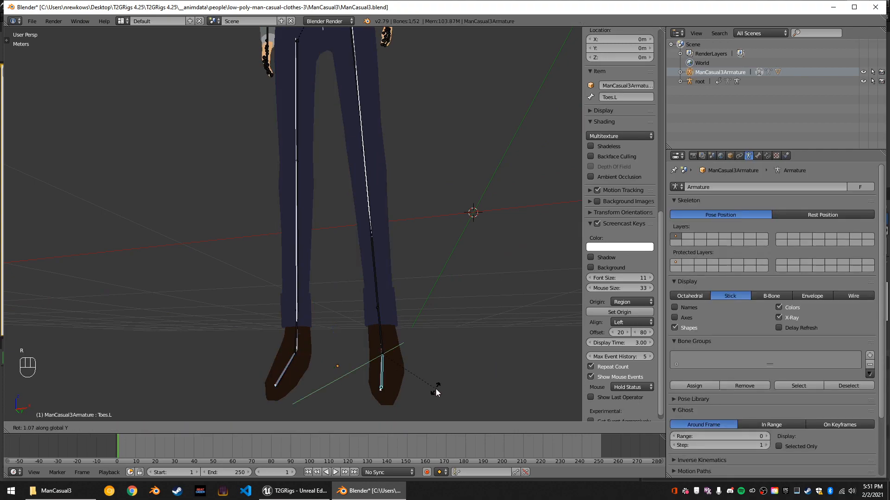
left_click(436, 394)
middle_click_drag(328, 365, 463, 349)
Frame the whole armature, deselect all its bones and switch to Object Mode.
right_click(305, 376)
scroll(325, 366, "down", 5)
scroll(323, 134, "down", 3)
mouse_move(323, 134)
middle_mouse_down()
mouse_move(323, 167)
mouse_move(315, 135)
middle_mouse_up()
key("a")
key("a")
key("KP_Decimal")
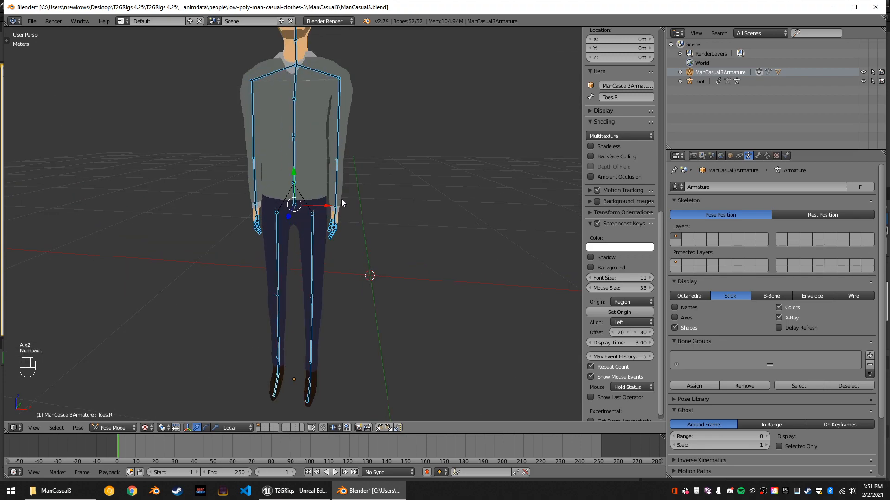
key("a")
left_click(111, 427)
left_click(118, 416)
Select the ManCasual3 mesh and apply its Armature modifier.
right_click(321, 109)
middle_click_drag(321, 110, 385, 150)
scroll(387, 152, "down", 4)
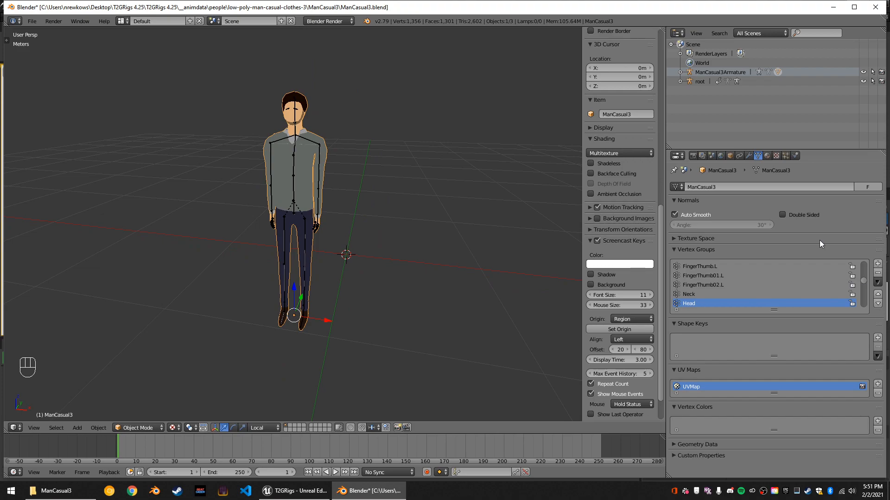
left_click(749, 156)
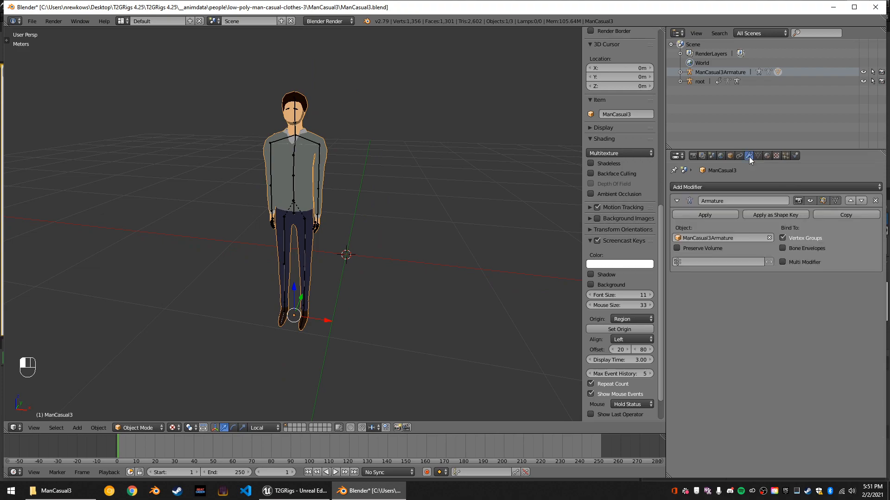
left_click(710, 213)
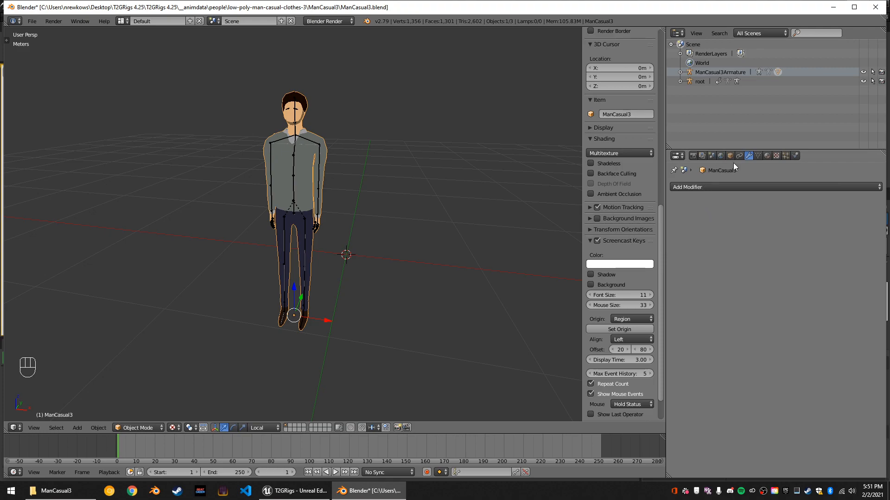
Apply the scale of the ManCasual3 mesh.
scroll(545, 154, "up", 1)
scroll(650, 213, "up", 10)
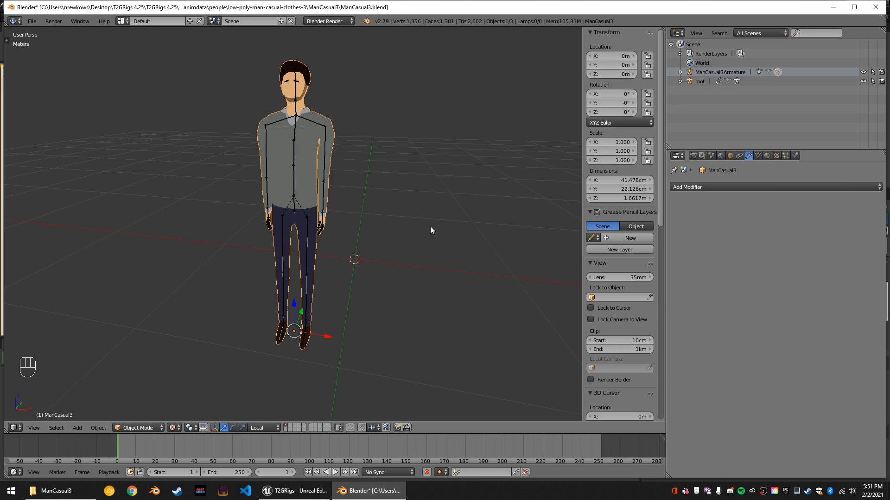
key("shift+a")
key("ctrl+a")
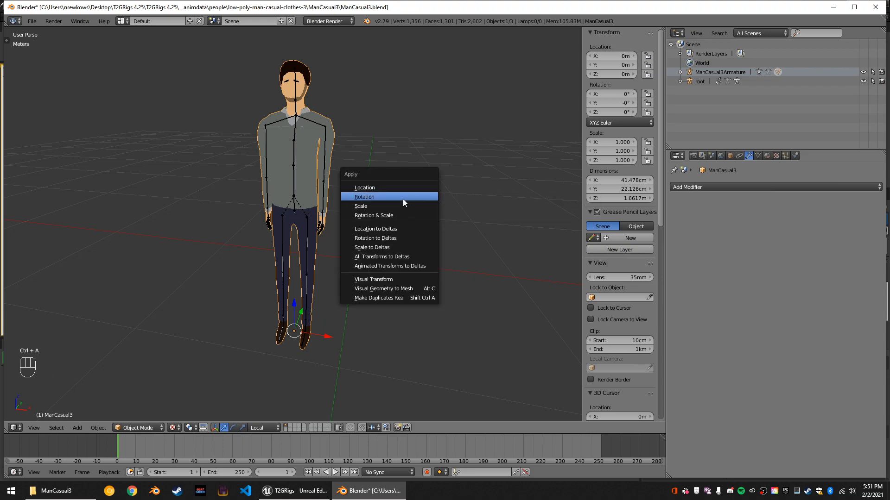
left_click(387, 206)
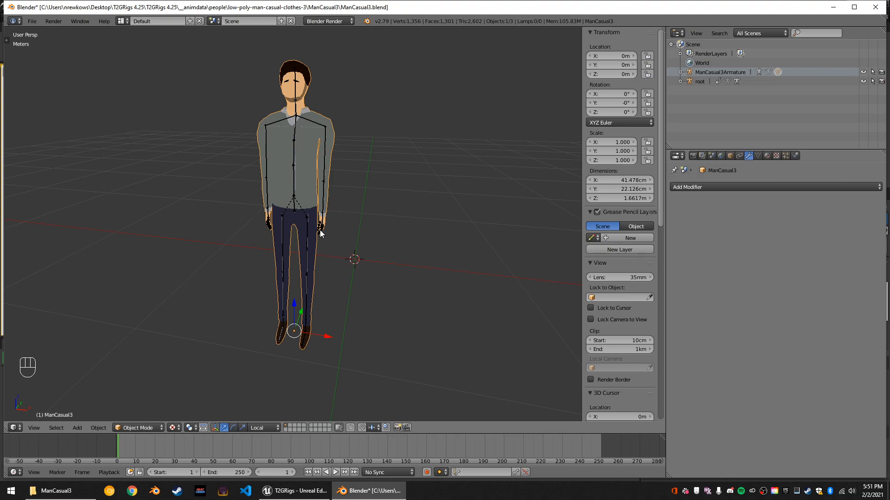
Select the ManCasual3Armature and move it to layer 2.
right_click(297, 97)
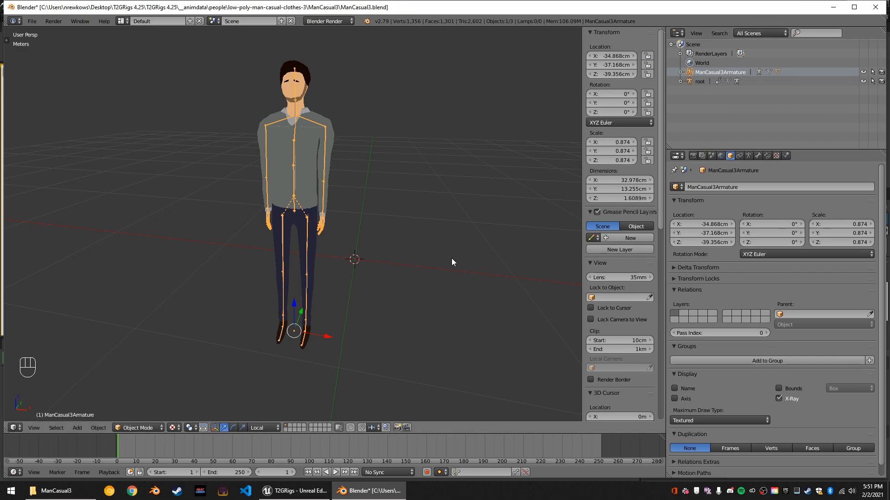
key("m")
key("2")
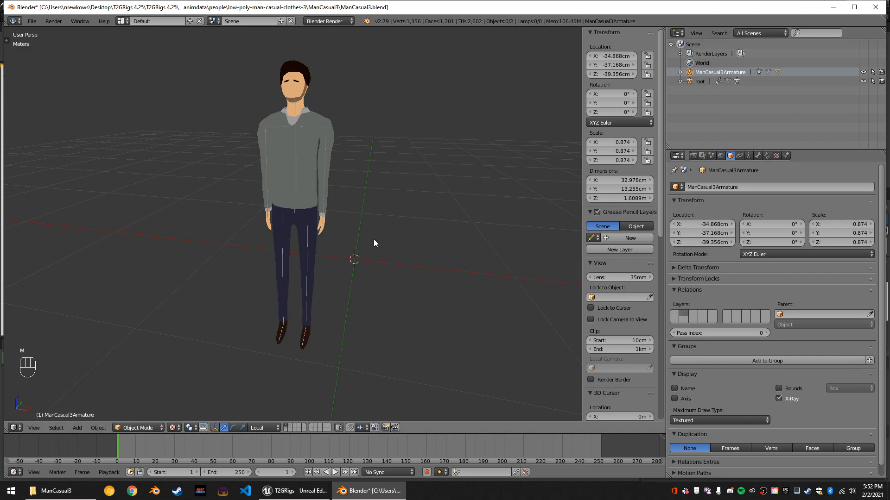
scroll(343, 224, "up", 1)
scroll(300, 262, "up", 2)
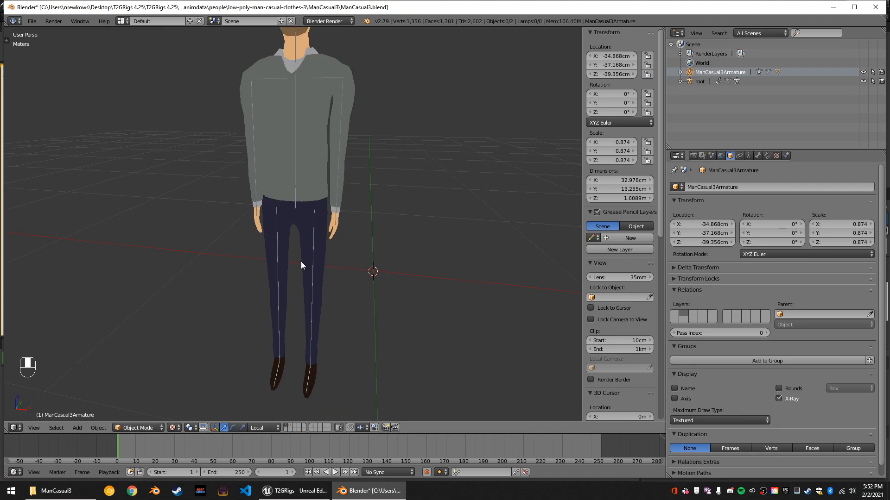
Try parenting the ManCasual3 mesh to the root armature.
right_click(302, 159)
right_click(293, 149, "shift")
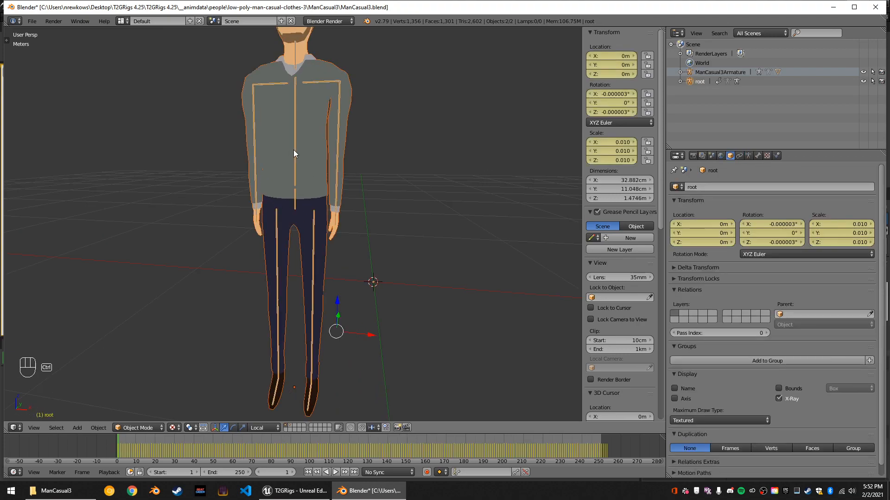
key("ctrl+p")
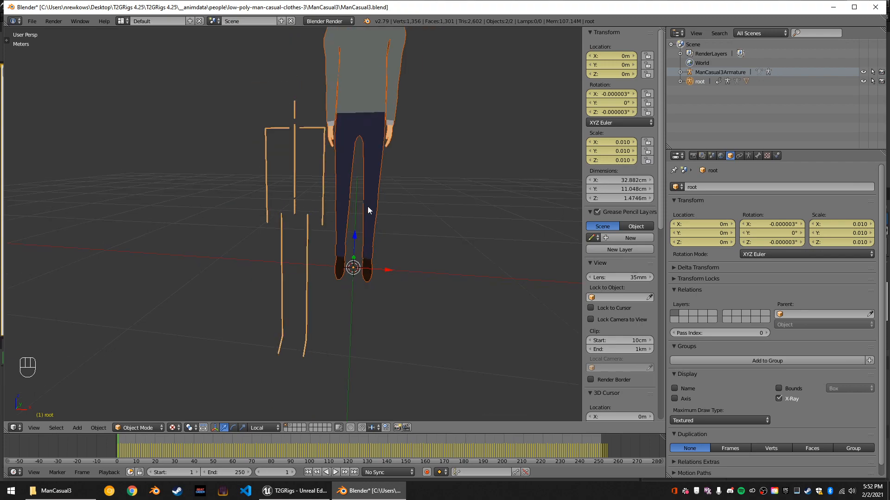
key("ctrl+z")
middle_click_drag(385, 218, 369, 146)
Select only the ManCasual3 mesh and apply its object transforms again.
right_click(303, 88)
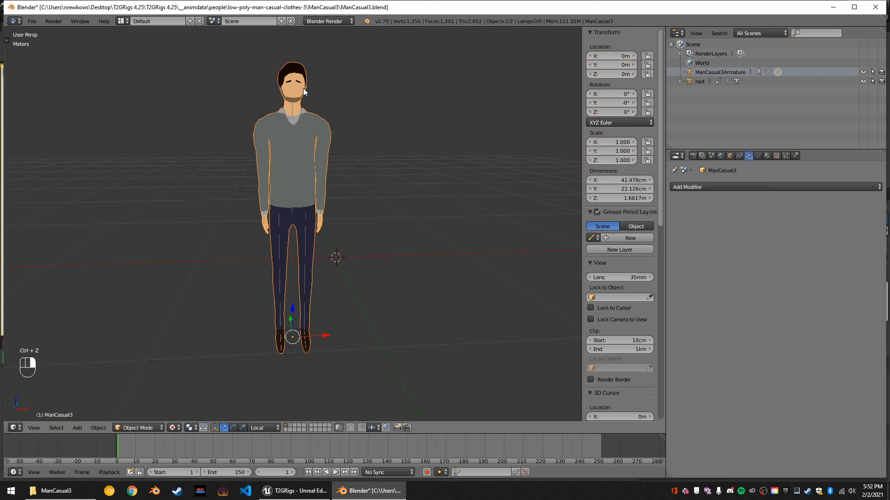
key("ctrl+a")
key("ctrl+a")
key("ctrl+a")
left_click(340, 124)
middle_click_drag(340, 124, 374, 135)
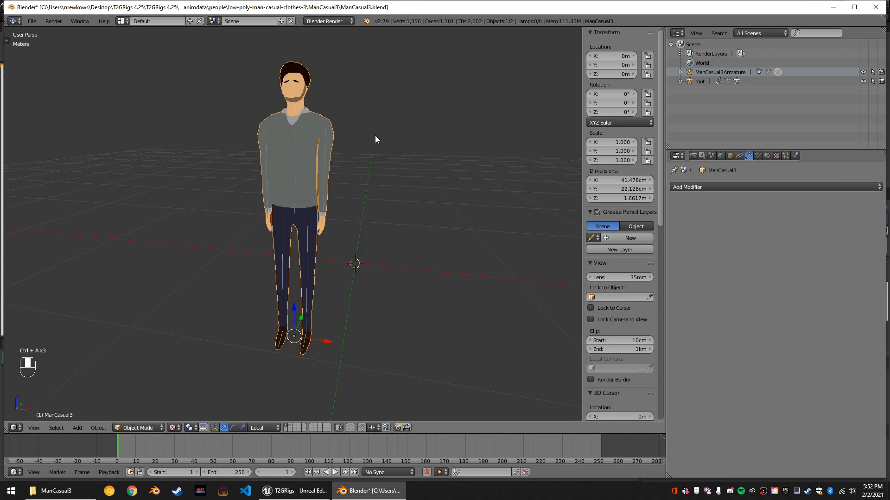
Try parenting the ManCasual3 mesh to the root armature with automatic weights.
right_click(310, 132, "ctrl")
key("ctrl+p")
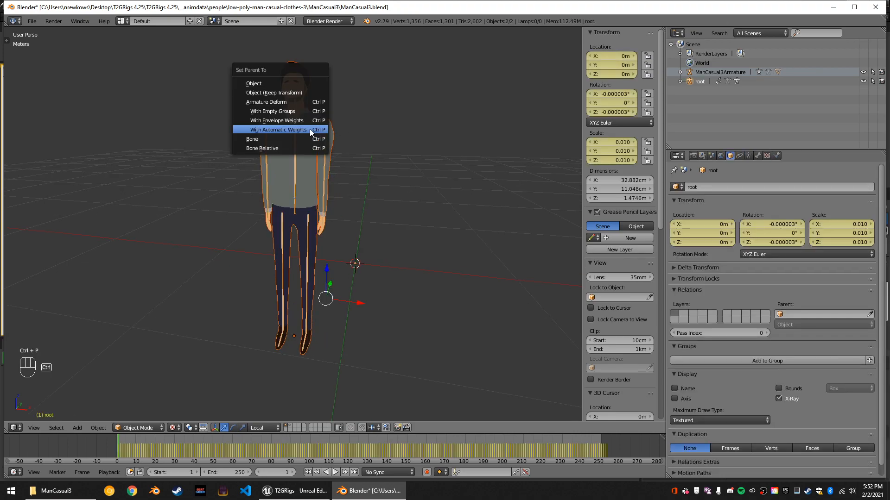
left_click(309, 129)
scroll(351, 159, "down", 1)
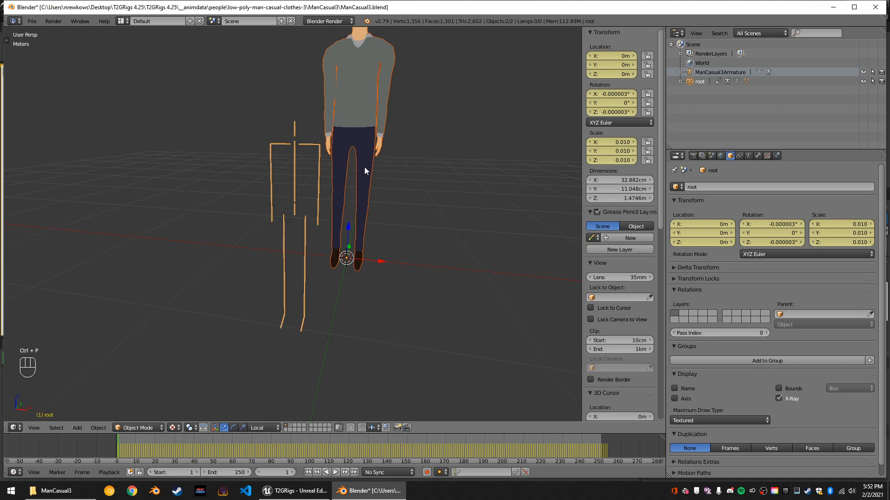
key("ctrl+z")
middle_click_drag(364, 169, 340, 174)
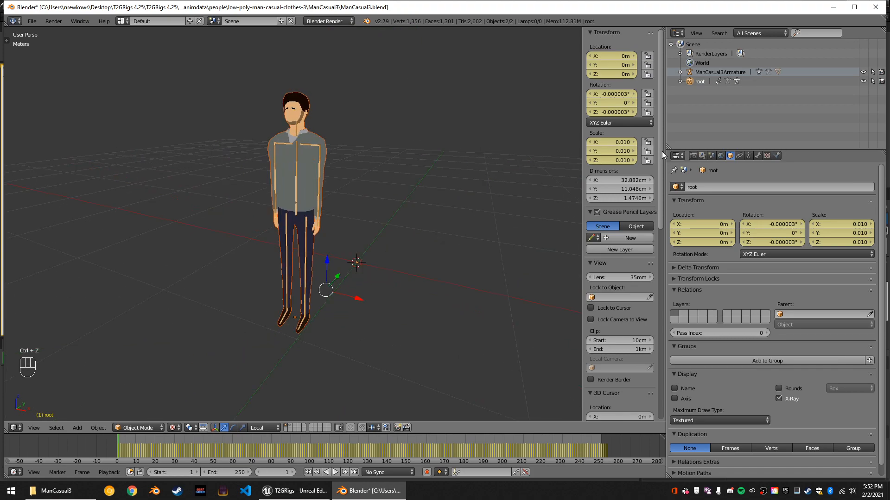
Compare the root armature in Pose Position and Rest Position, ending in Rest Position.
left_click(748, 156)
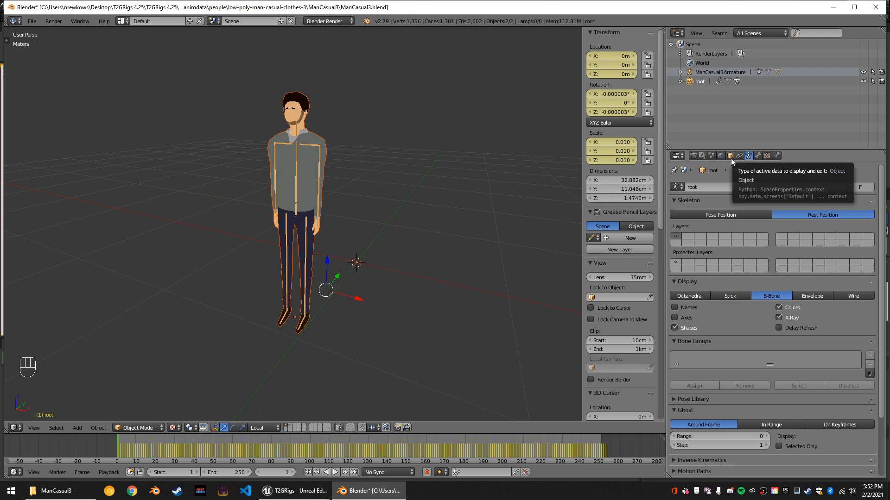
left_click(726, 215)
left_click(781, 216)
left_click(756, 216)
left_click(790, 215)
Step back through the recent selection and pose/rest changes and redo them.
scroll(412, 210, "up", 1)
middle_click_drag(432, 202, 451, 202)
right_click(313, 118)
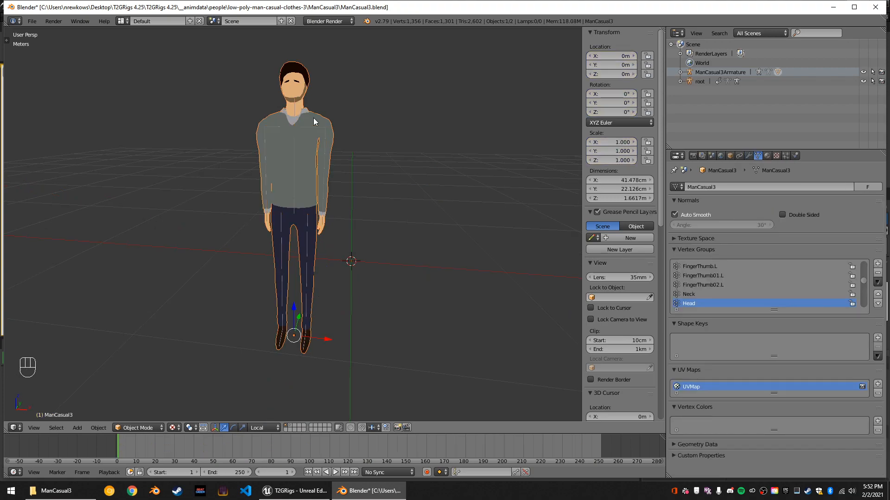
right_click(305, 126)
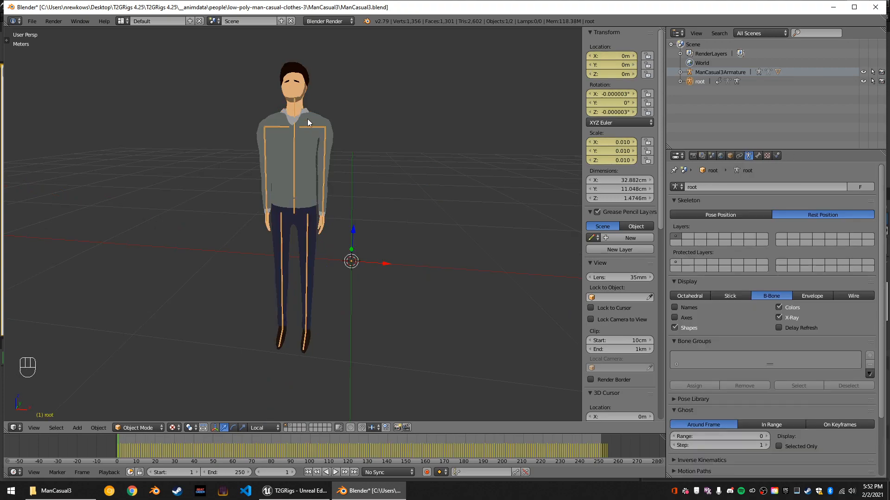
right_click(308, 118)
key("ctrl+z")
key("ctrl+z")
key("ctrl+z")
key("ctrl+z")
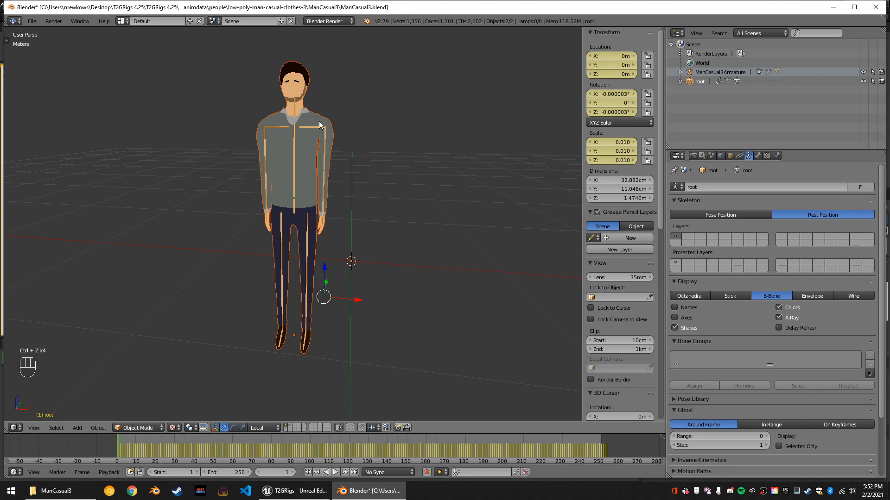
key("ctrl+z")
key("ctrl+z")
key("ctrl+z")
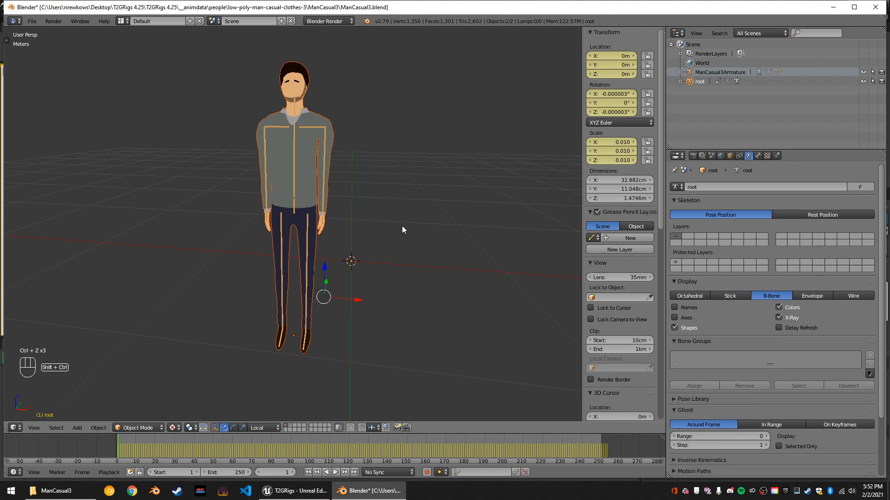
key("ctrl+shift+z")
key("ctrl+shift+z")
key("ctrl+shift+z")
key("ctrl+shift+z")
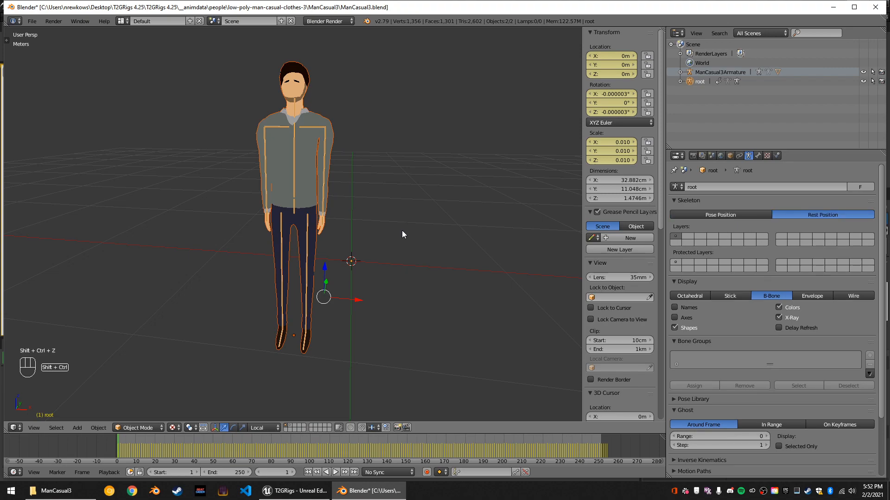
key("ctrl+shift+z")
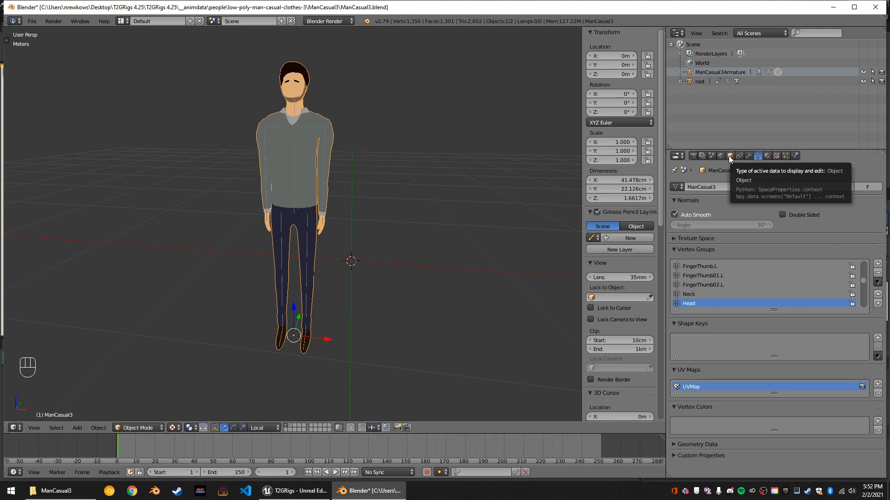
Clear the ManCasual3 mesh's parent while keeping its transformation.
left_click(748, 156)
middle_click_drag(468, 176, 441, 174)
key("space")
type("clear parent")
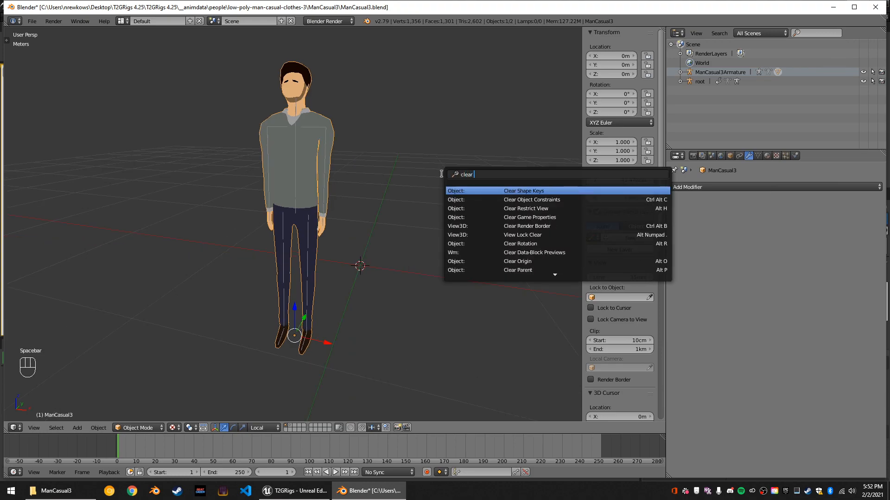
key("Return")
left_click(445, 184)
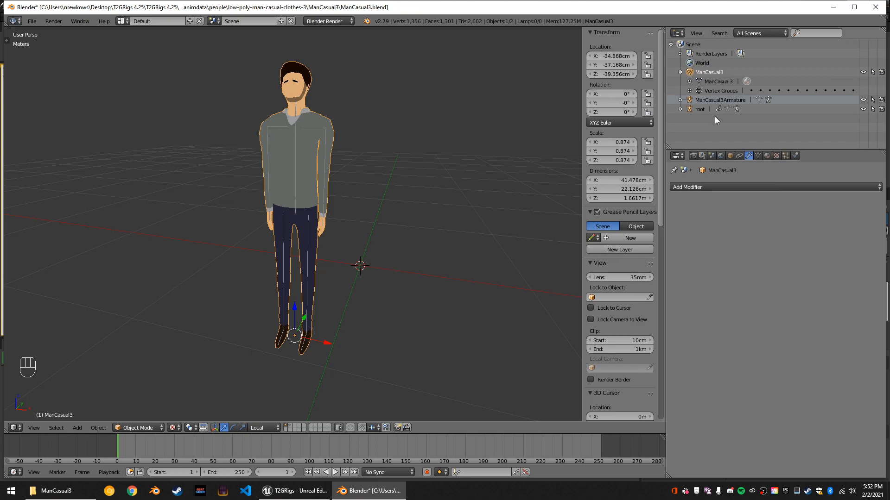
Select the ManCasual3Armature, inspect it on layer 2 and return to layer 1.
left_click(703, 103)
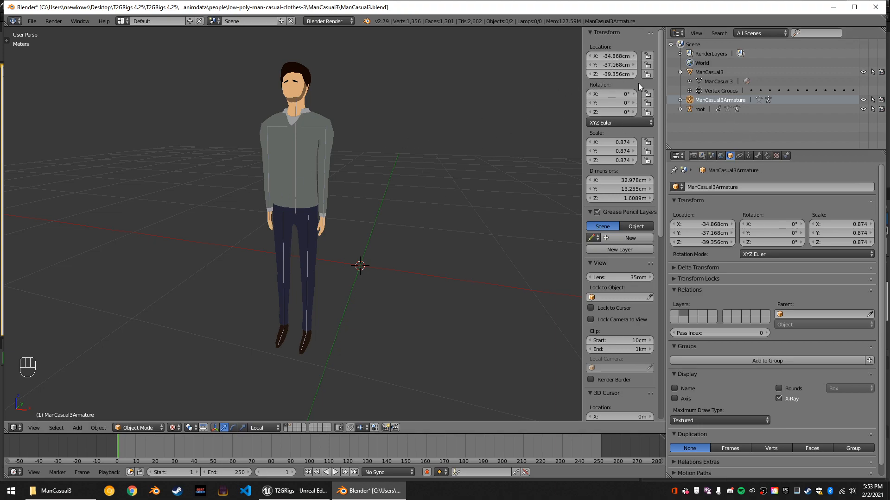
left_click(292, 424)
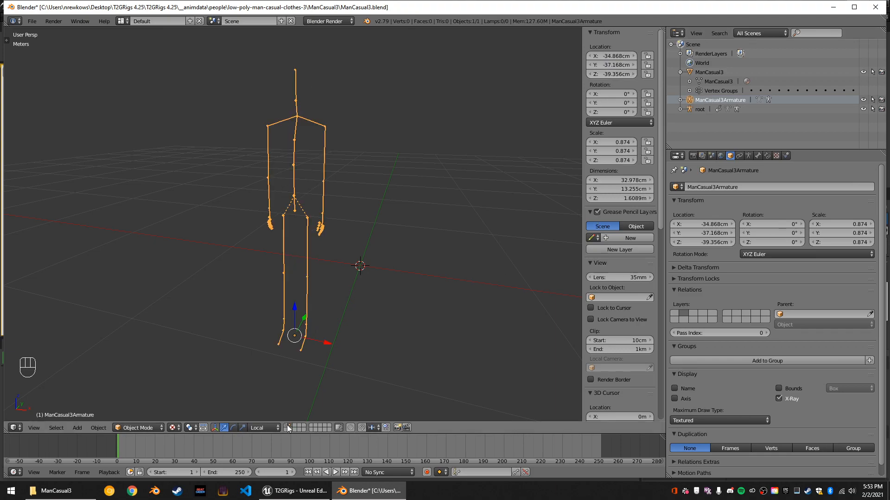
left_click(287, 424)
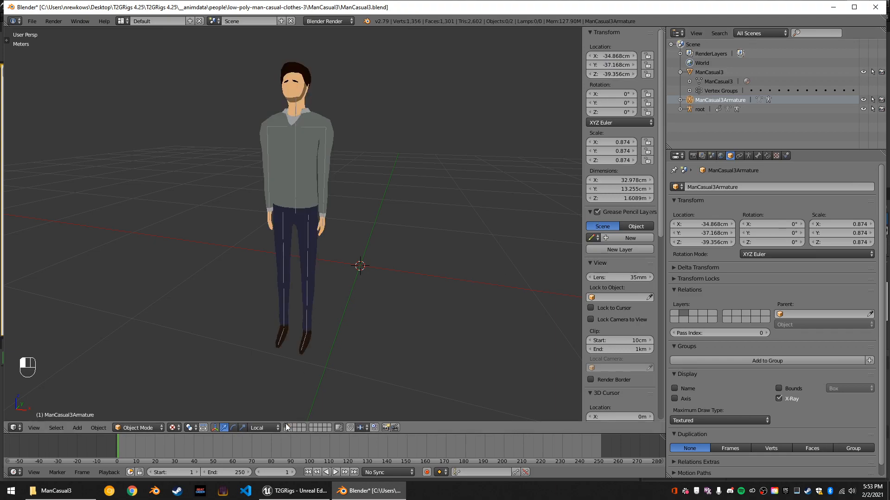
Parent the ManCasual3 mesh to the root armature.
right_click(294, 105, "shift")
right_click(297, 101, "shift")
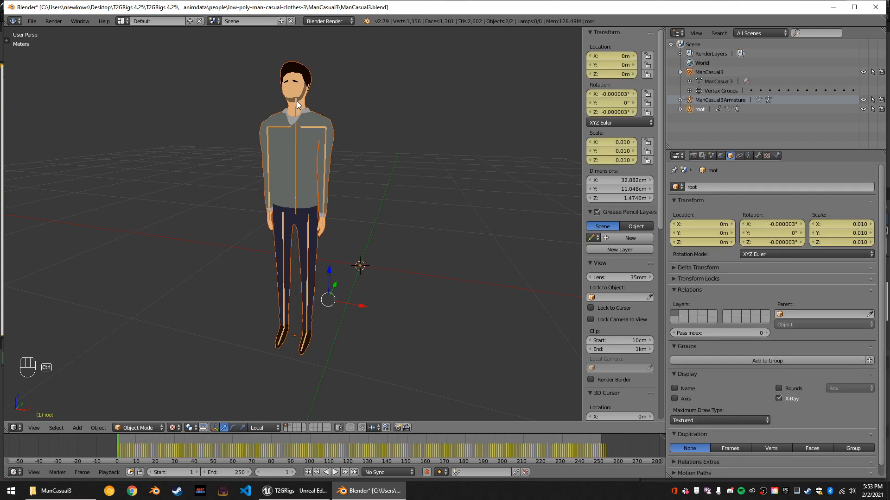
key("ctrl+p")
left_click(296, 101)
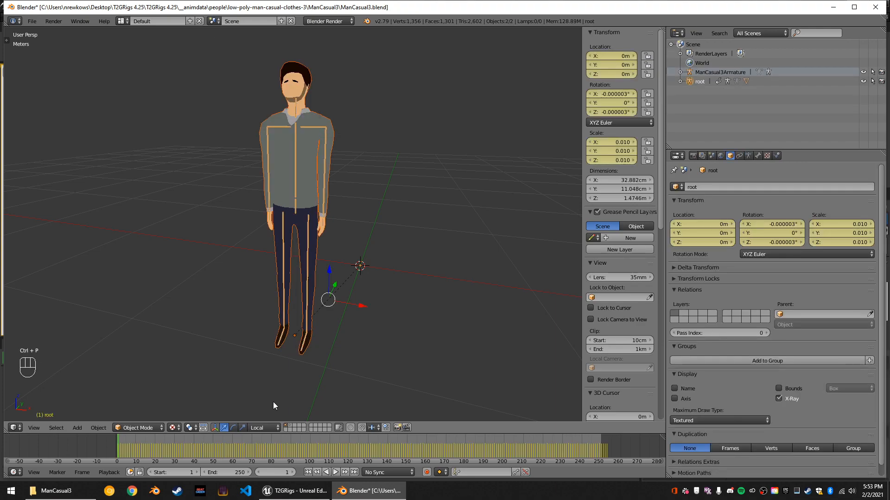
Go to frame 38 and switch the root armature to Pose Position.
left_click_drag(148, 440, 191, 451)
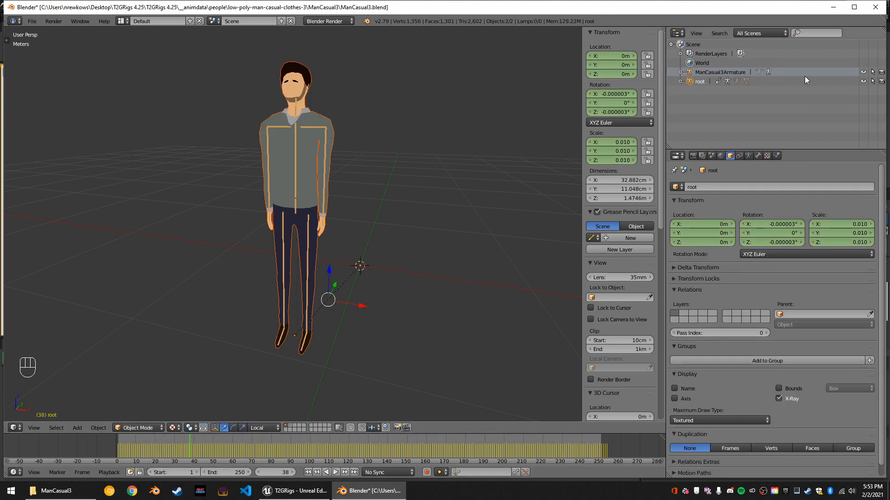
left_click(748, 155)
left_click(739, 216)
middle_click_drag(534, 209, 247, 349)
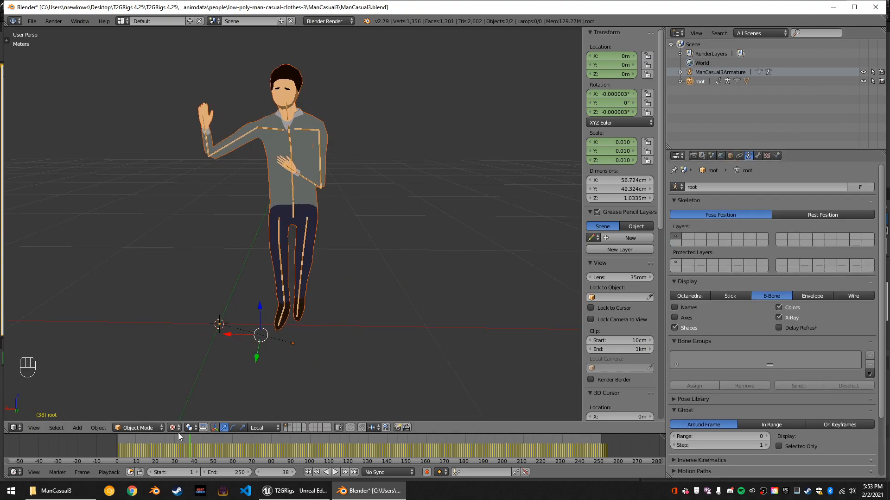
Play the root armature's animation and check from the side how the mesh follows it.
key("alt+a")
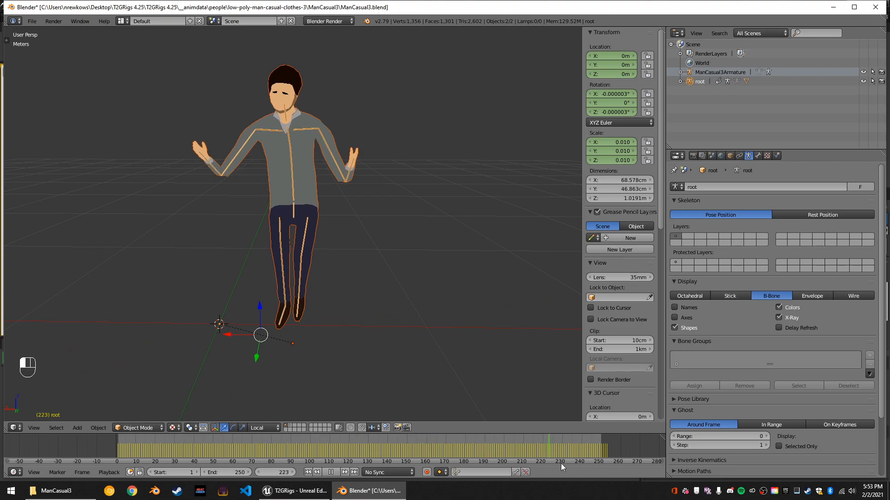
middle_click_drag(414, 271, 512, 266)
key("alt+a")
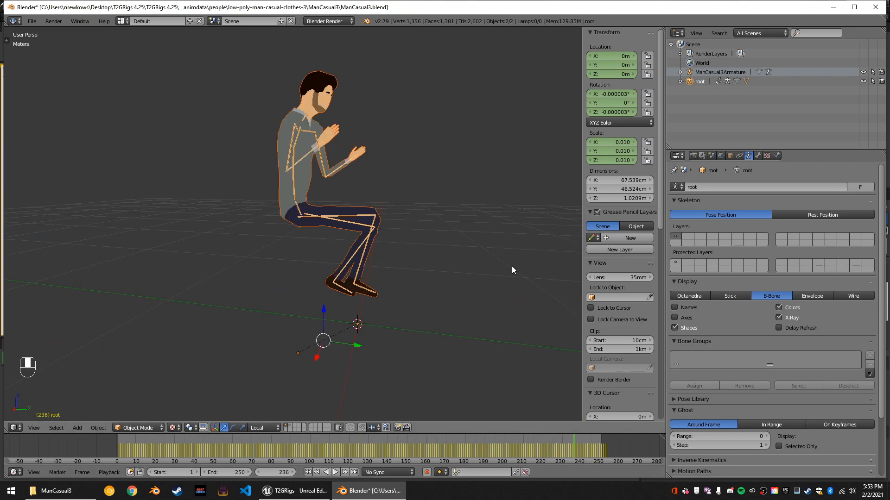
scroll(354, 170, "up", 3)
mouse_move(354, 169)
middle_mouse_down()
mouse_move(373, 198)
mouse_move(360, 169)
mouse_move(343, 174)
middle_mouse_up()
Toggle the root armature in and out of Edit Mode to compare the character, ending in Object Mode.
key("Tab")
key("Tab")
key("Tab")
Open the ManCasual3 mesh in Edit Mode and enable its Armature modifier's edit-mode and on-cage display.
key("Tab")
middle_click_drag(381, 205, 362, 218)
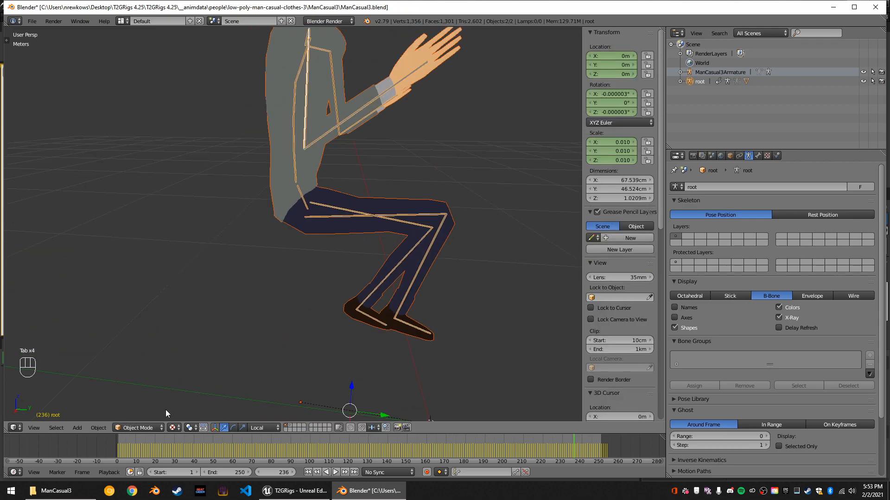
right_click(285, 87)
key("Tab")
middle_click_drag(411, 153, 395, 157)
key("Tab")
key("Tab")
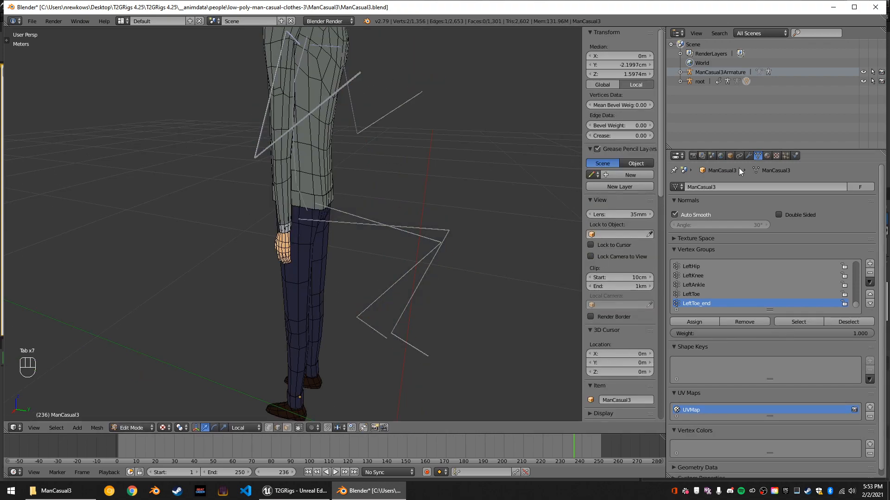
left_click(749, 155)
left_click(823, 201)
left_click(834, 200)
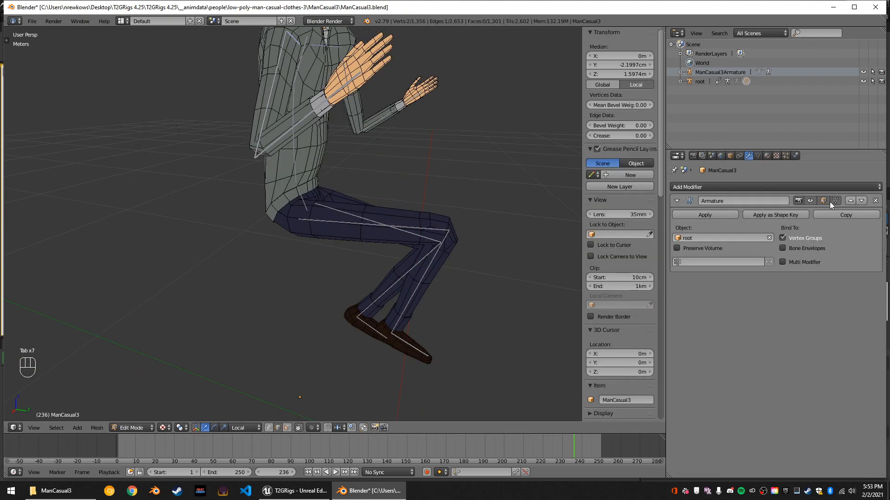
Scrub to frame 51 and compare the mesh with the Armature modifier's edit-mode display off and on.
middle_click_drag(473, 192, 343, 190)
scroll(431, 176, "down", 4)
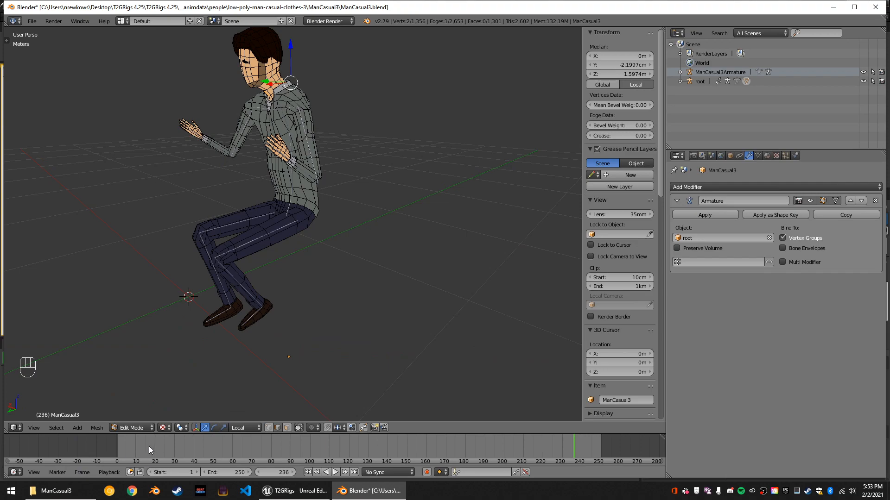
left_click(117, 447)
middle_click_drag(289, 309, 193, 320)
left_click_drag(197, 453, 215, 448)
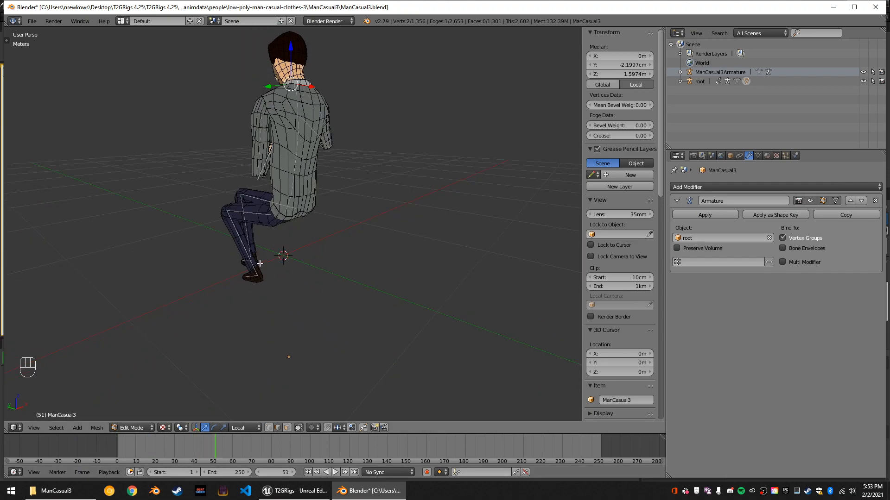
scroll(287, 258, "up", 3)
middle_click_drag(287, 259, 384, 257)
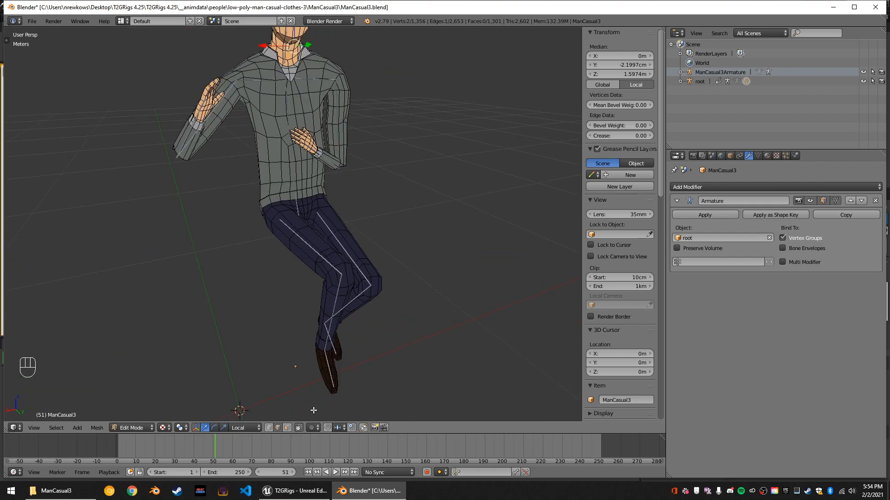
left_click(823, 201)
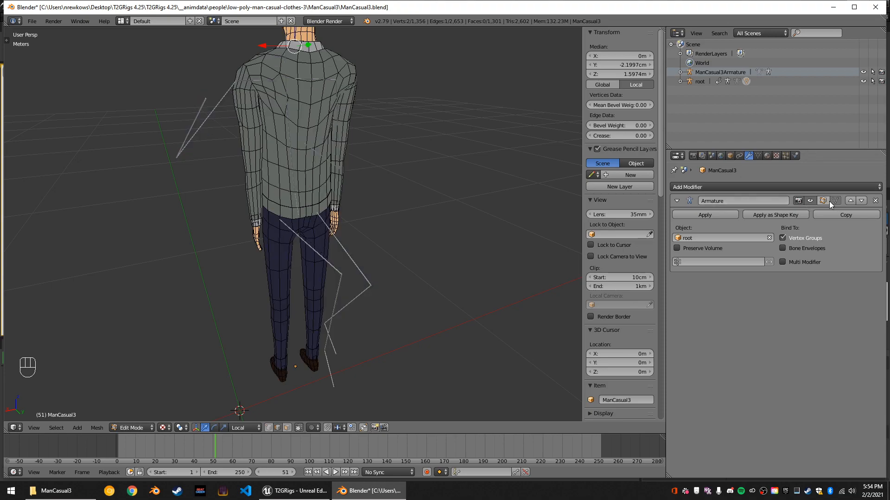
left_click(823, 201)
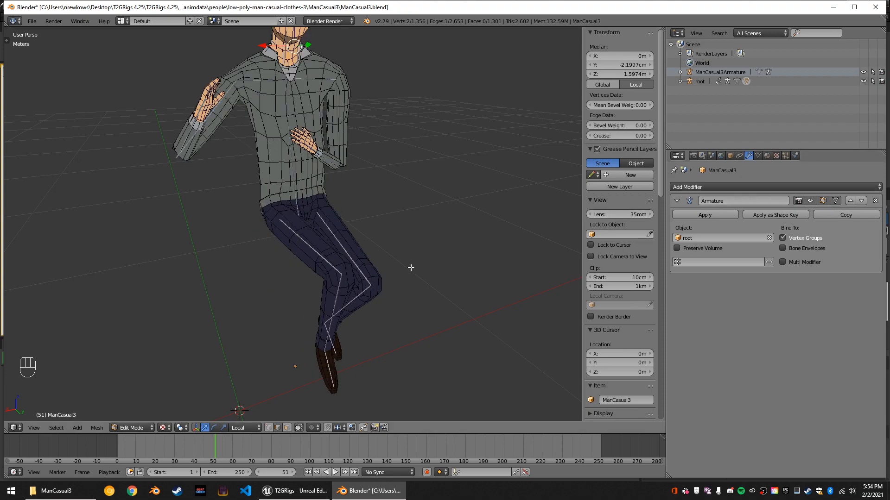
Scrub the animation to frame 222 and examine the mesh deformation around the legs.
scroll(411, 264, "up", 3)
left_click_drag(250, 444, 547, 455)
scroll(415, 208, "down", 4)
middle_click_drag(413, 208, 388, 192)
scroll(227, 214, "up", 3)
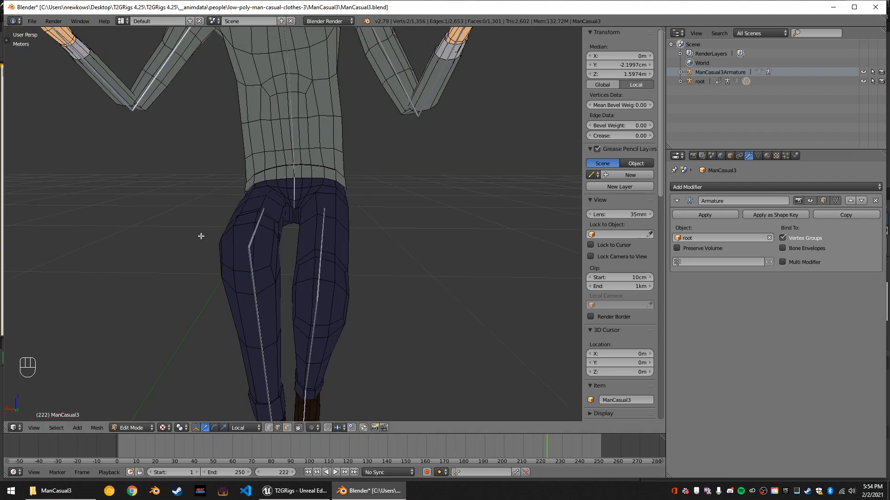
scroll(207, 284, "down", 2)
Switch ManCasual3 to Sculpt Mode and choose the Smooth brush with a strength of 1.000.
left_click(128, 428)
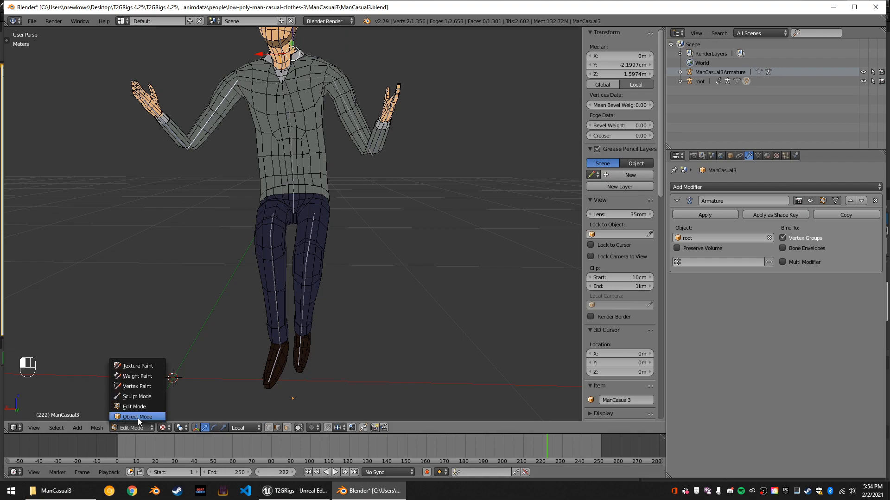
left_click(144, 399)
mouse_move(293, 232)
middle_mouse_down()
mouse_move(409, 216)
mouse_move(288, 232)
middle_mouse_up()
key("t")
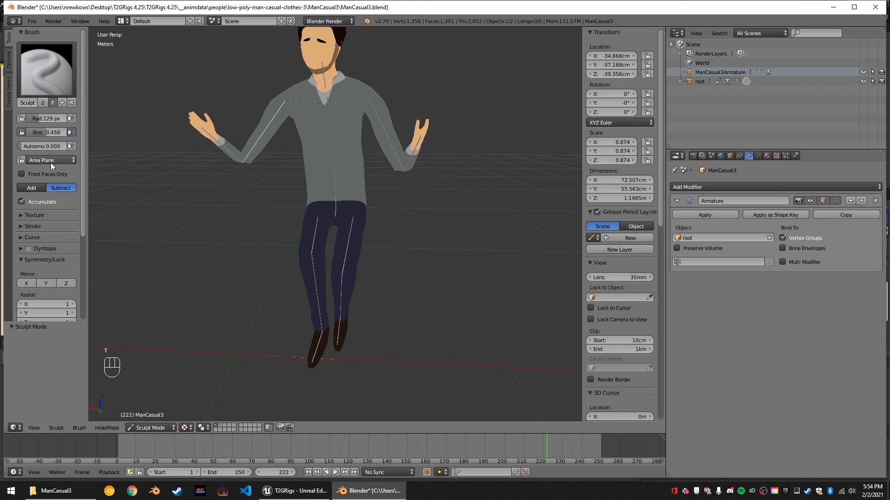
left_click(50, 78)
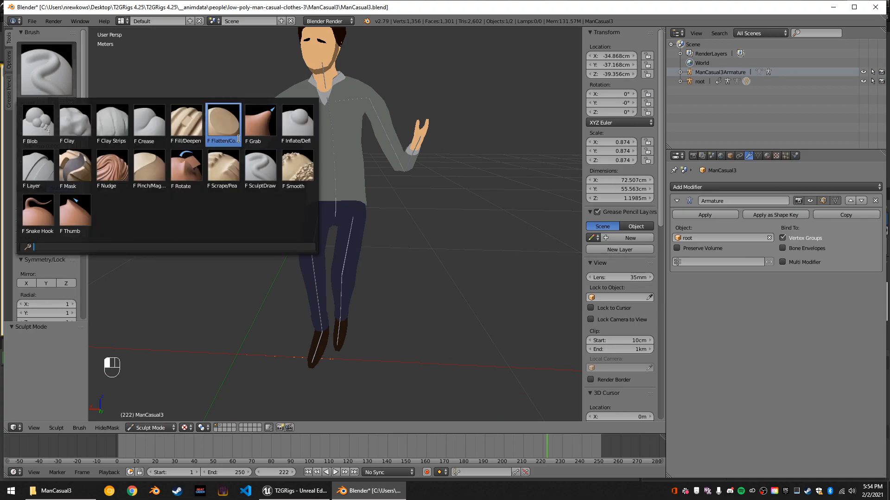
left_click(297, 168)
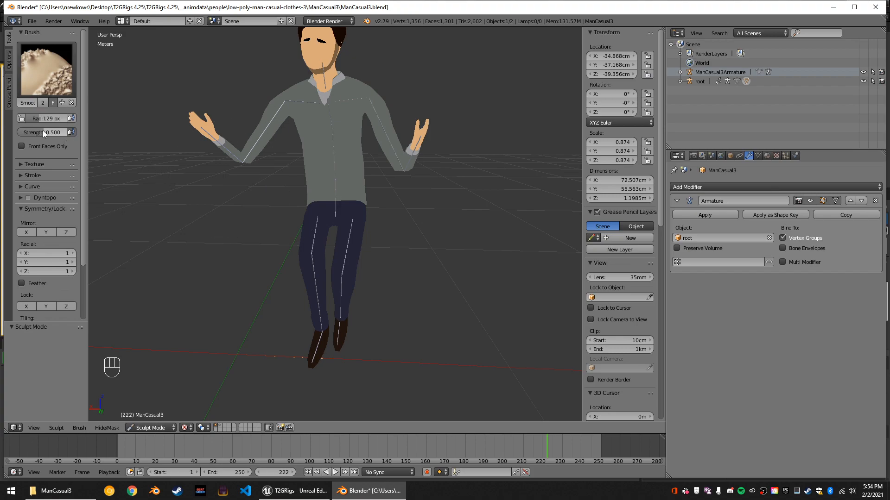
left_click_drag(43, 132, 69, 134)
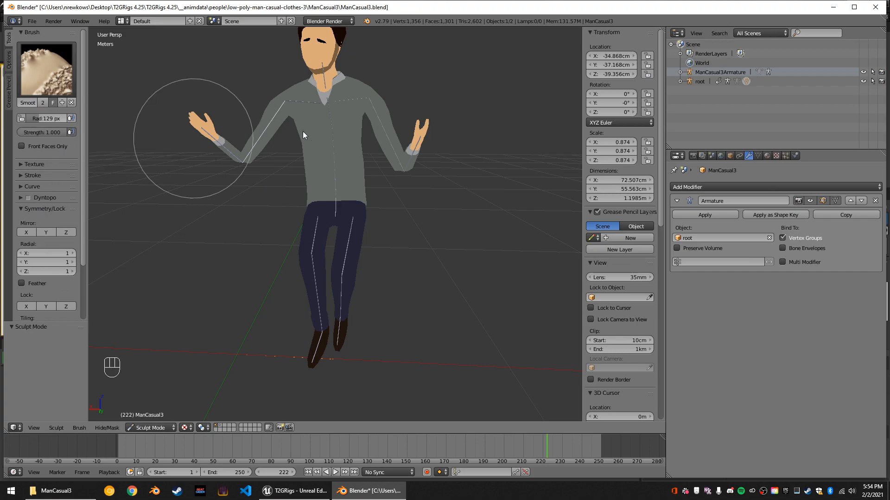
Enable Ambient Occlusion in the viewport shading settings.
scroll(352, 129, "up", 6)
scroll(644, 310, "down", 15)
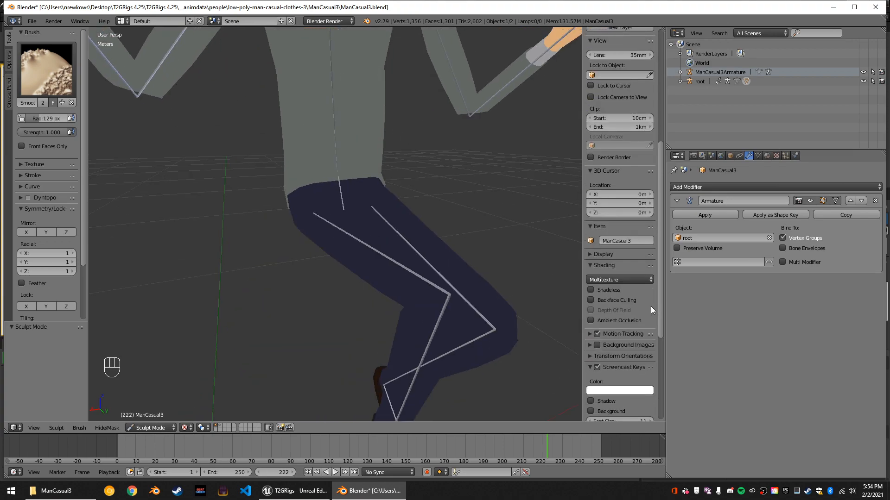
scroll(621, 271, "up", 3)
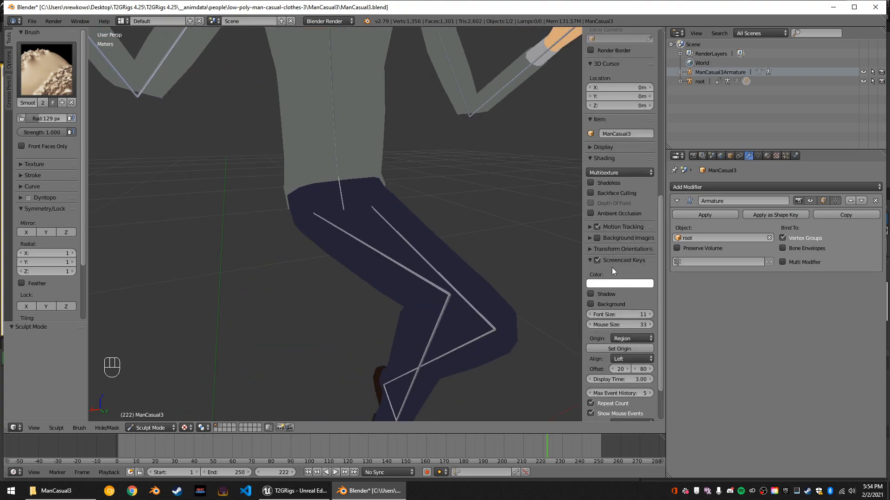
scroll(612, 271, "down", 1)
left_click(591, 195)
mouse_move(343, 170)
middle_mouse_down()
mouse_move(394, 159)
mouse_move(330, 176)
mouse_move(307, 168)
middle_mouse_up()
Switch the viewport shading to Wireframe and examine the leg topology around the bones.
left_click(151, 427)
left_click(186, 428)
left_click(214, 408)
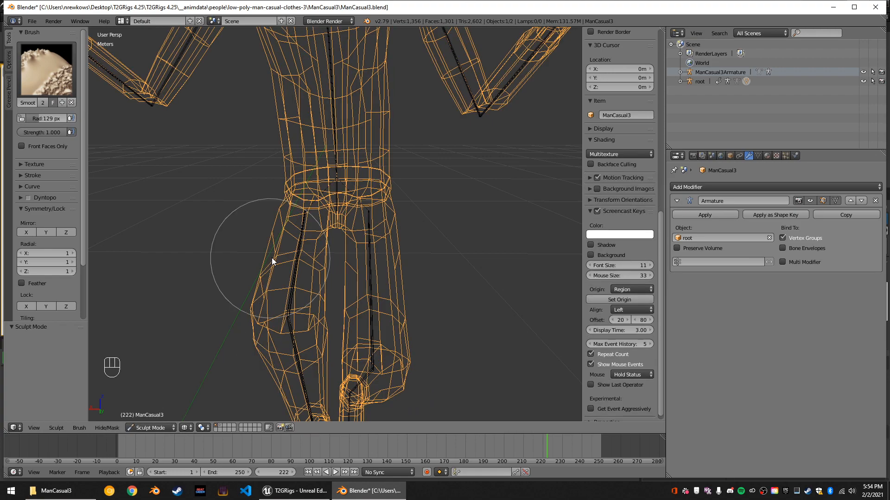
middle_click_drag(271, 260, 287, 267)
Switch the viewport shading to Solid and inspect the posed body from the front and side.
left_click(186, 428)
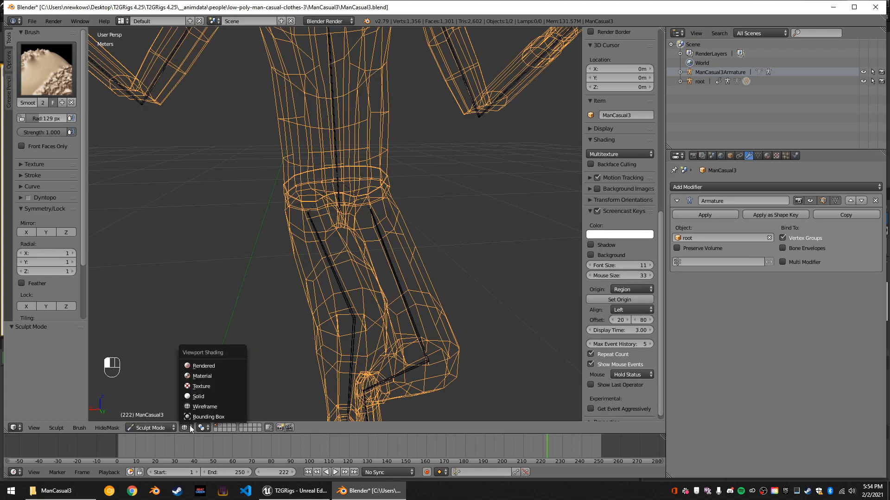
left_click(201, 397)
mouse_move(290, 306)
middle_mouse_down()
mouse_move(348, 267)
mouse_move(266, 281)
mouse_move(295, 288)
mouse_move(310, 305)
mouse_move(330, 300)
mouse_move(311, 284)
mouse_move(307, 168)
middle_mouse_up()
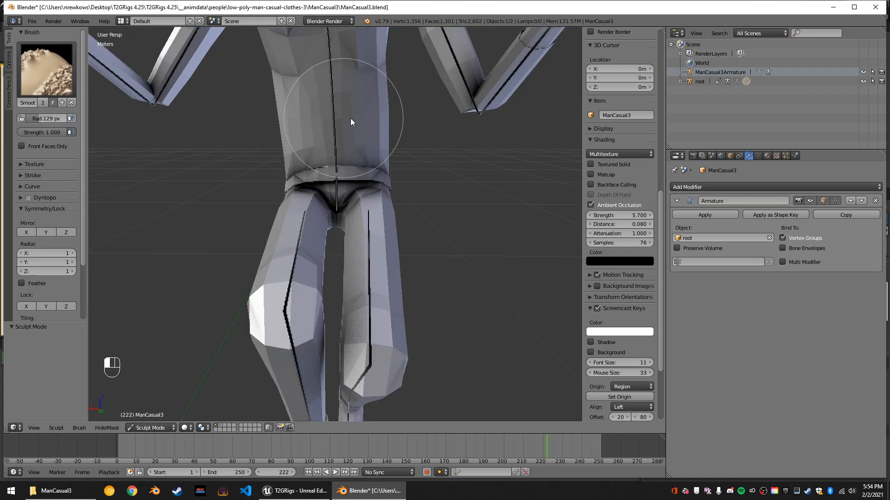
middle_click_drag(384, 128, 440, 126)
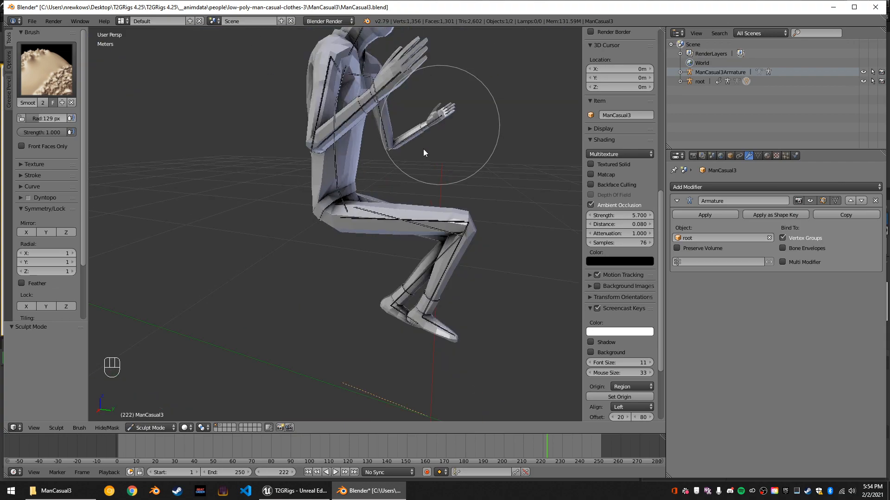
Scrub the animation to frame 246 and view the seated character from the front.
left_click_drag(257, 442, 590, 457)
middle_click_drag(477, 240, 374, 213)
scroll(354, 115, "up", 4)
scroll(388, 141, "down", 3)
middle_click_drag(388, 141, 358, 104)
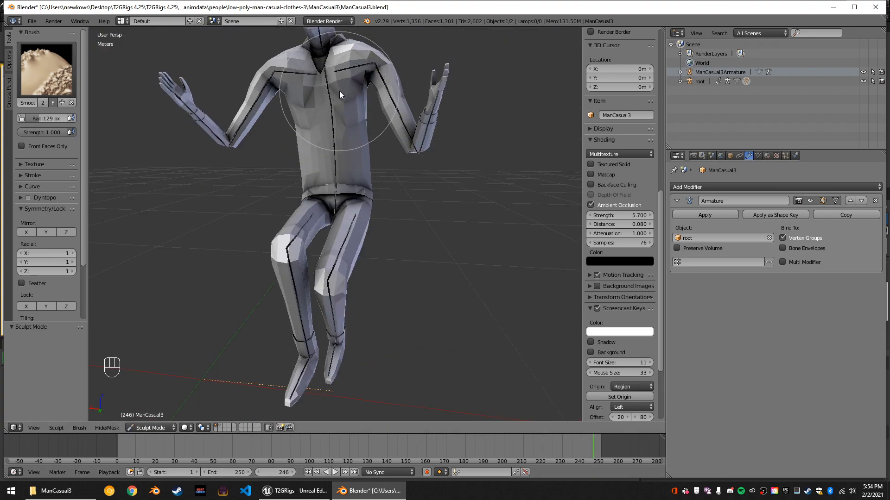
Try a smoothing stroke on the upper chest, switch the viewport shading to Texture and undo the stroke.
left_click(324, 87)
key("ctrl+x")
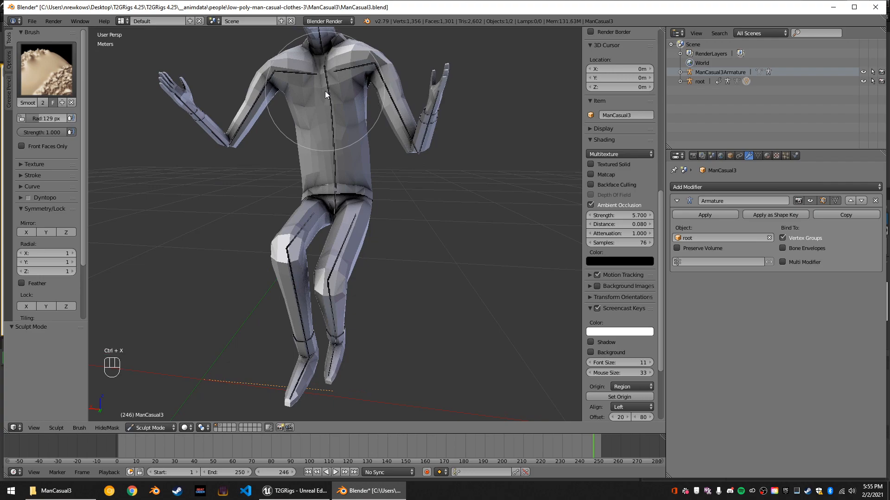
left_click(186, 427)
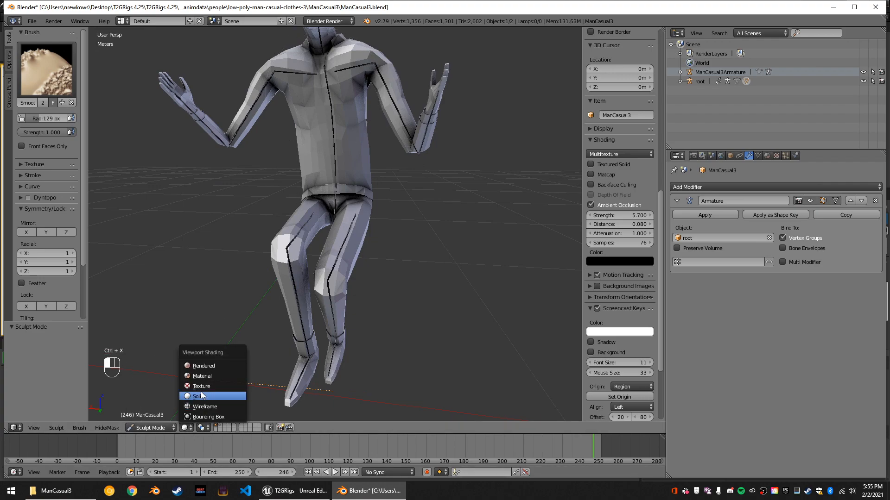
left_click(201, 384)
key("ctrl+z")
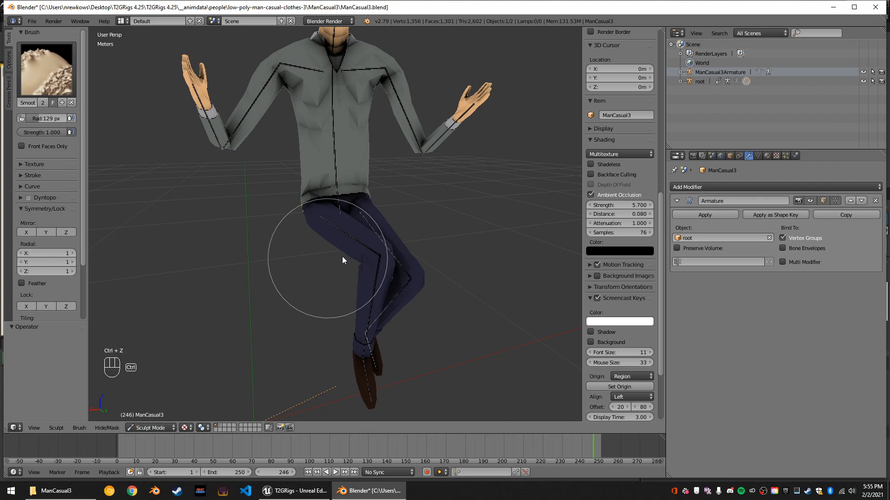
Set the Smooth brush's radius to 78 px.
middle_click_drag(373, 218, 362, 205)
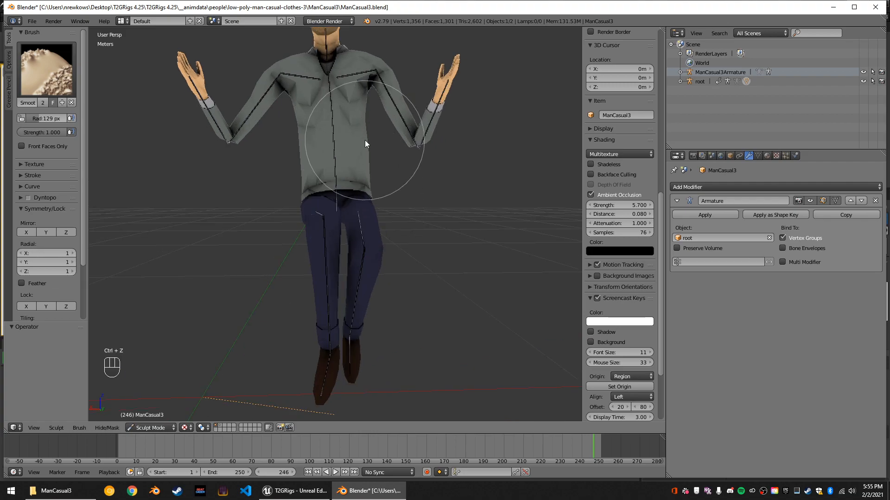
scroll(365, 140, "down", 4)
scroll(367, 132, "up", 1)
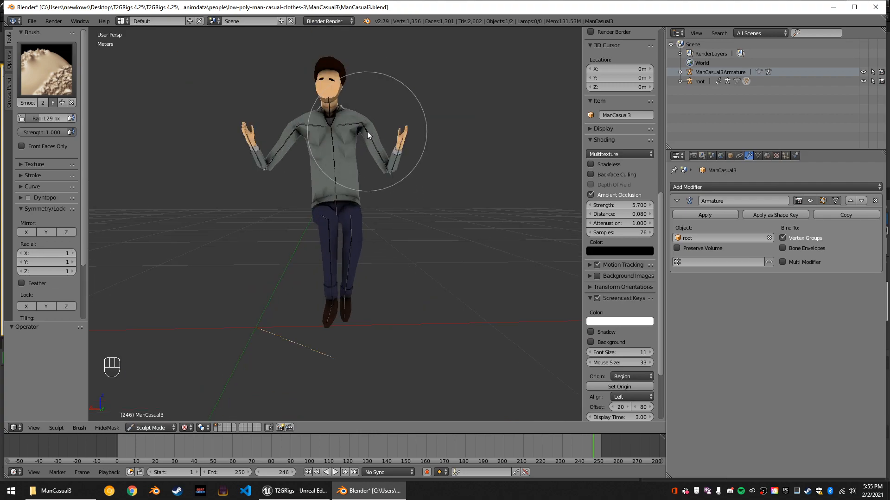
key("shift+f")
left_click(367, 130)
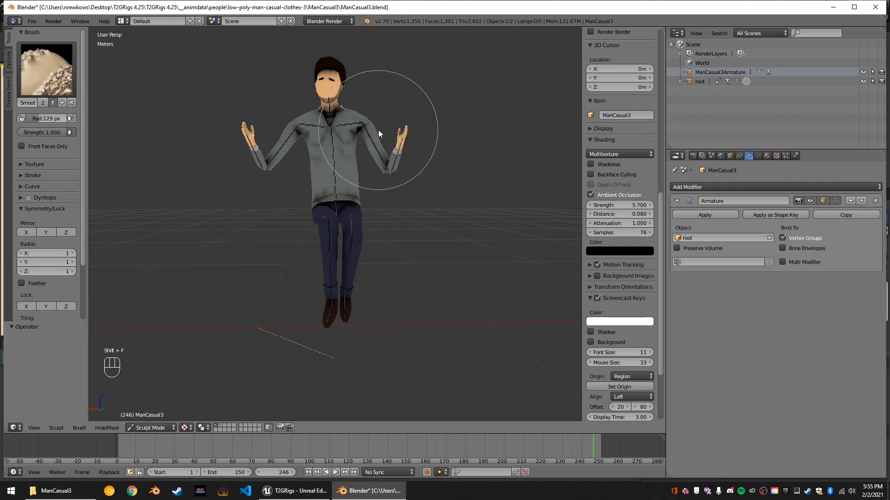
scroll(366, 93, "up", 4)
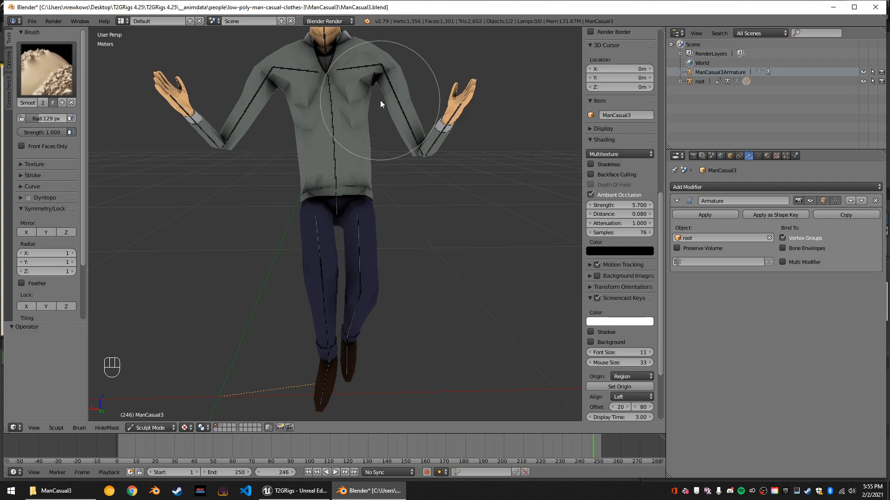
mouse_move(48, 121)
left_mouse_down()
mouse_move(33, 122)
mouse_move(50, 126)
left_mouse_up()
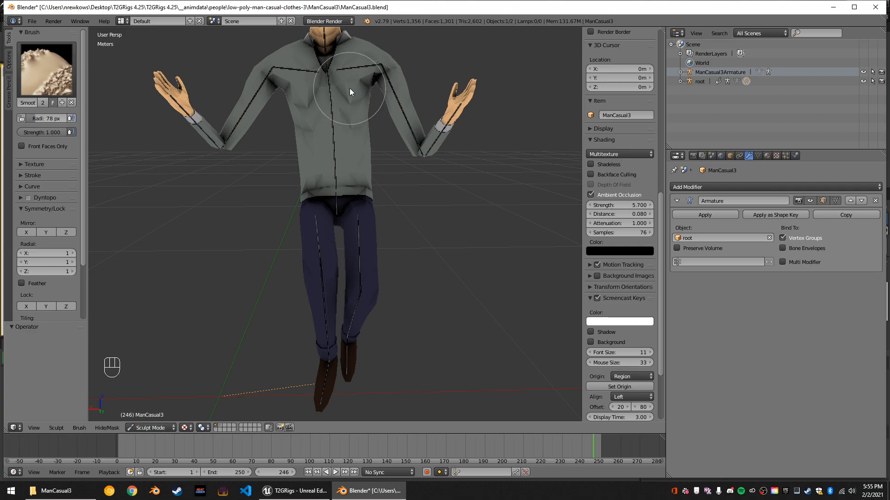
Try smoothing the creases on the upper chest beside the armpit with the 78 px brush and undo the strokes.
left_click(366, 87)
left_click_drag(367, 87, 364, 91)
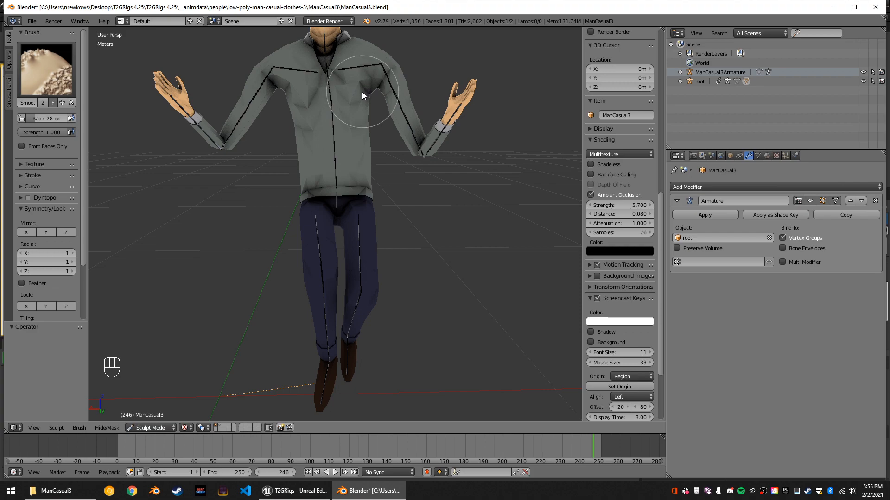
key("ctrl+z")
key("ctrl+z")
Set the Smooth brush's radius to 30 px and smooth the creases across the chest, near both armpits and below the collar.
left_click_drag(48, 119, 28, 118)
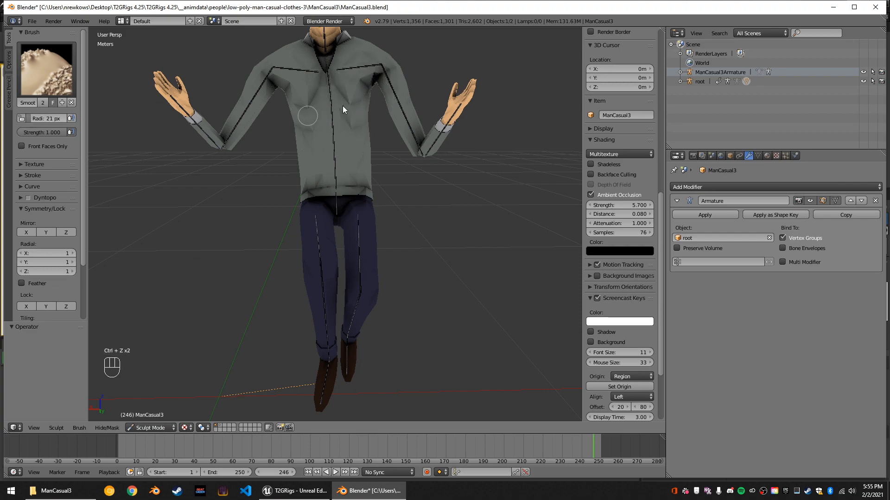
left_click_drag(346, 101, 345, 89)
key("Return")
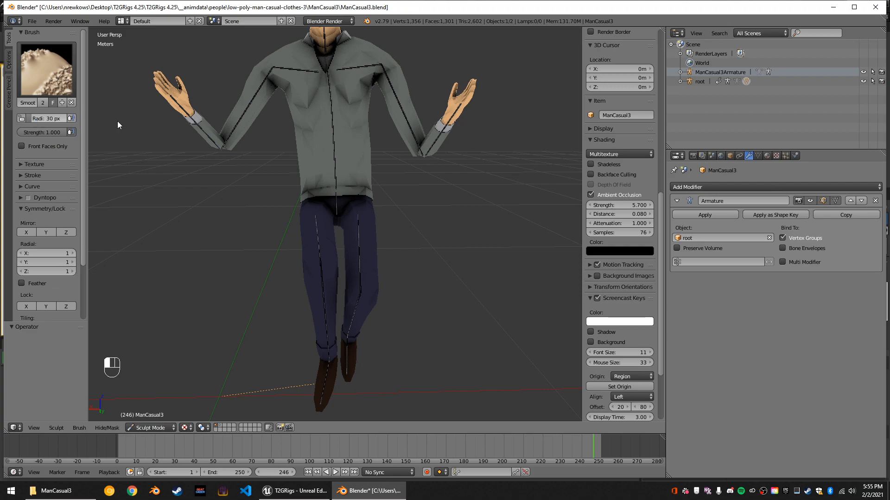
left_click_drag(349, 92, 361, 82)
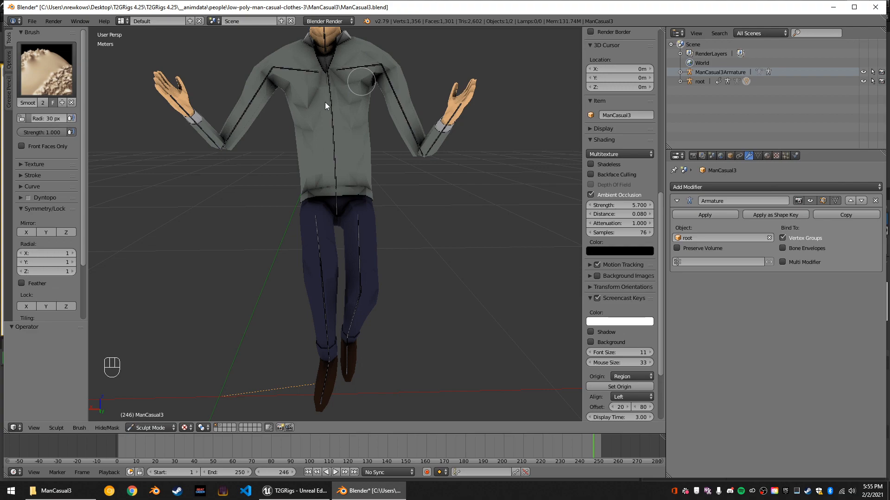
mouse_move(373, 108)
middle_mouse_down()
mouse_move(340, 103)
mouse_move(399, 103)
mouse_move(266, 102)
mouse_move(251, 93)
mouse_move(322, 99)
mouse_move(366, 80)
middle_mouse_up()
mouse_move(301, 92)
middle_mouse_down()
mouse_move(256, 85)
mouse_move(306, 99)
middle_mouse_up()
mouse_move(338, 66)
middle_mouse_down()
mouse_move(333, 74)
mouse_move(282, 65)
mouse_move(438, 58)
mouse_move(408, 59)
mouse_move(367, 81)
mouse_move(399, 70)
mouse_move(382, 79)
mouse_move(300, 87)
mouse_move(376, 70)
mouse_move(305, 77)
mouse_move(337, 76)
middle_mouse_up()
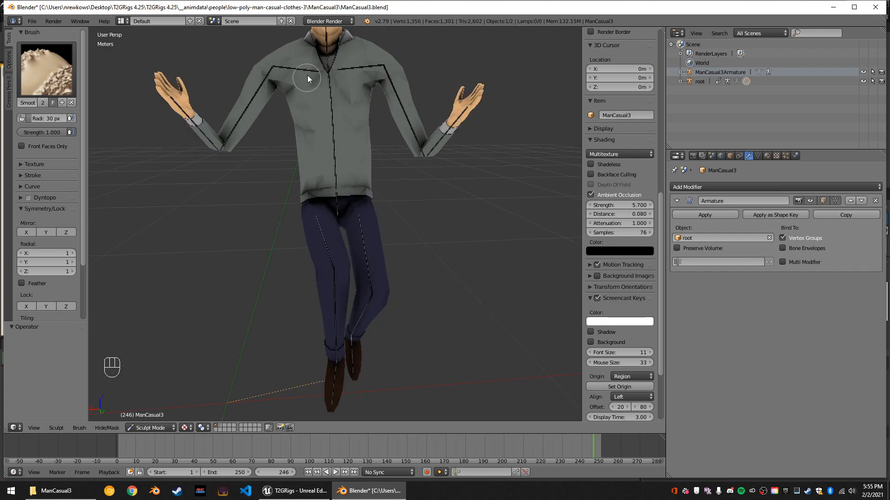
middle_click_drag(321, 76, 335, 109)
Switch the character mesh from Sculpt Mode to Object Mode and check the smoothed body from the front.
scroll(334, 109, "down", 3)
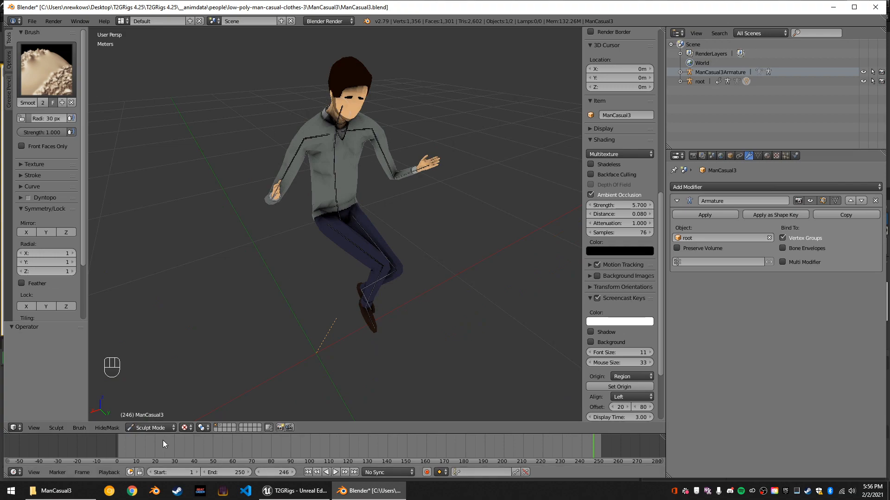
scroll(627, 294, "down", 5)
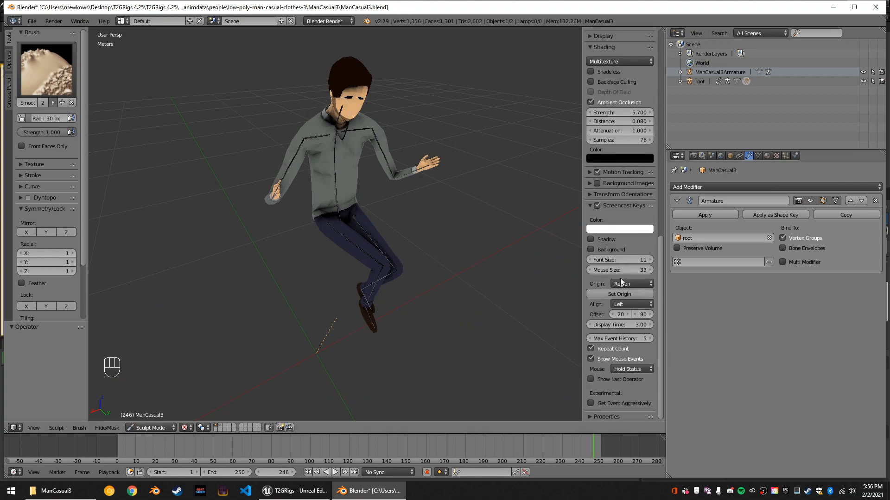
left_click(156, 427)
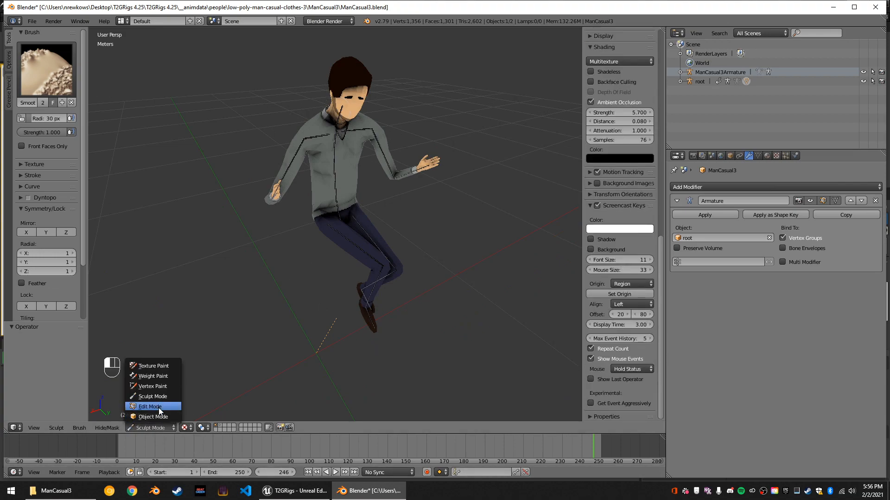
left_click(160, 417)
scroll(387, 299, "up", 3)
mouse_move(387, 299)
middle_mouse_down()
mouse_move(330, 276)
mouse_move(363, 271)
middle_mouse_up()
scroll(335, 274, "down", 4)
scroll(335, 274, "up", 4)
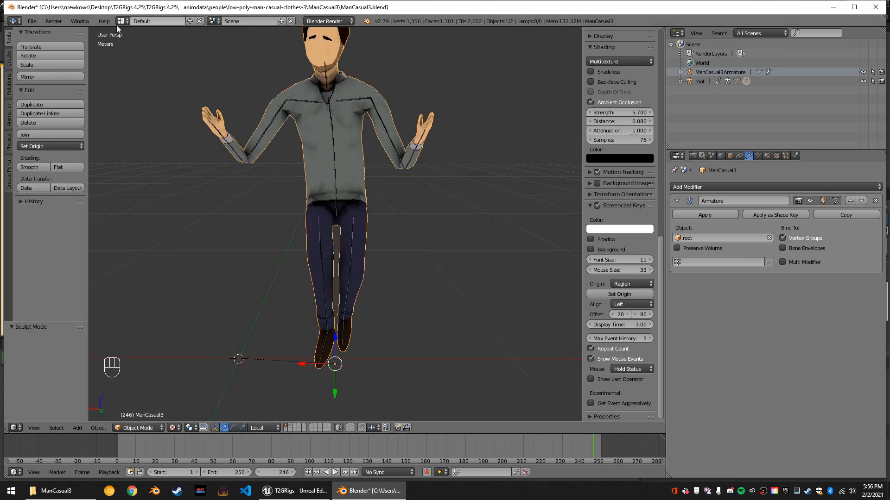
Save the scene as a new file named ManCasual3rerig.blend in the ManCasual3 folder.
left_click(32, 21)
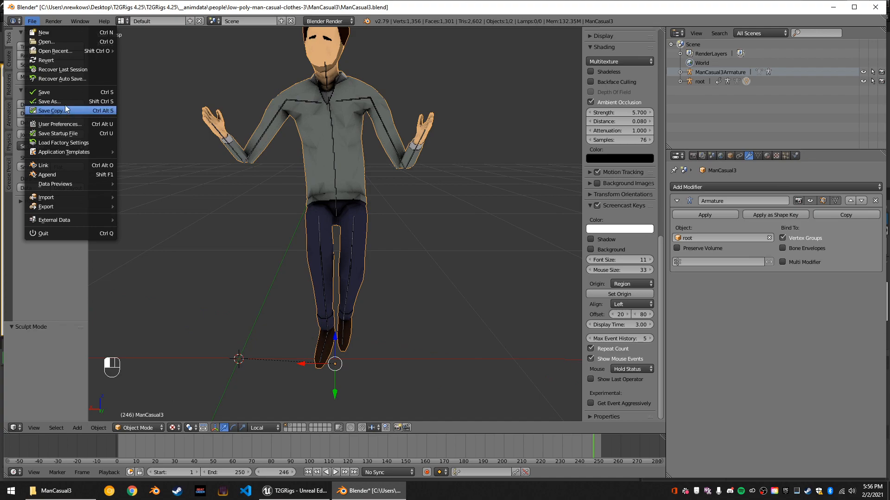
left_click(50, 101)
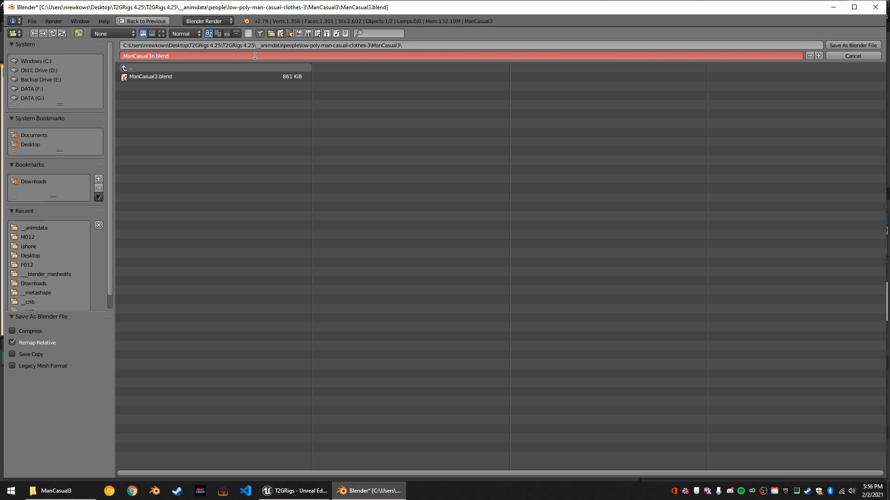
key("Return")
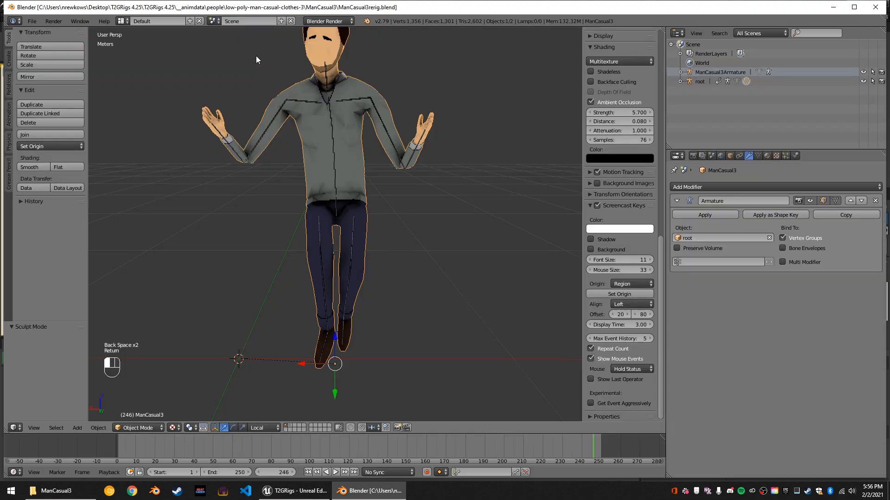
Add a Subdivision Surface modifier to the ManCasual3 mesh and check the rounded body up close.
left_click(695, 185)
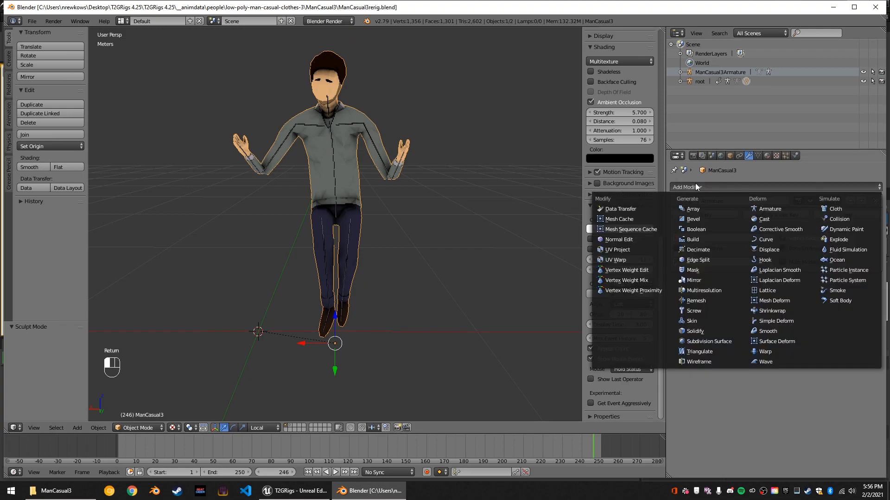
left_click(708, 342)
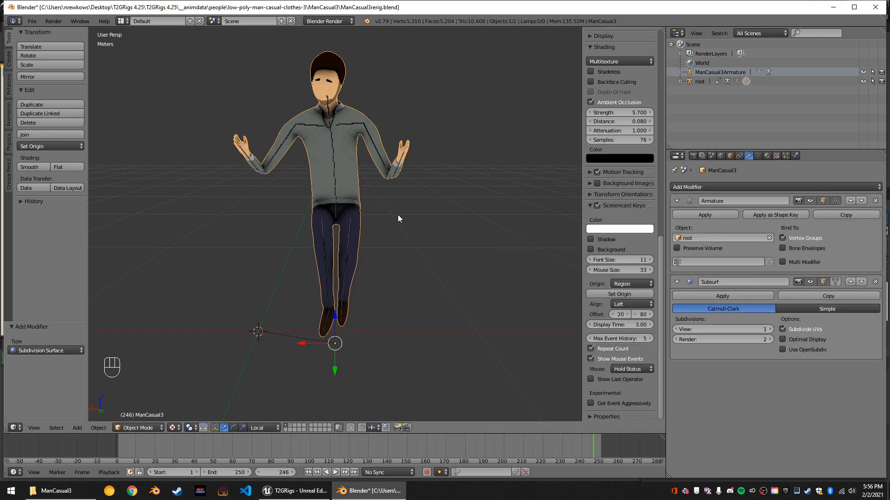
scroll(403, 214, "up", 5)
middle_click_drag(405, 213, 380, 233)
scroll(437, 225, "down", 2)
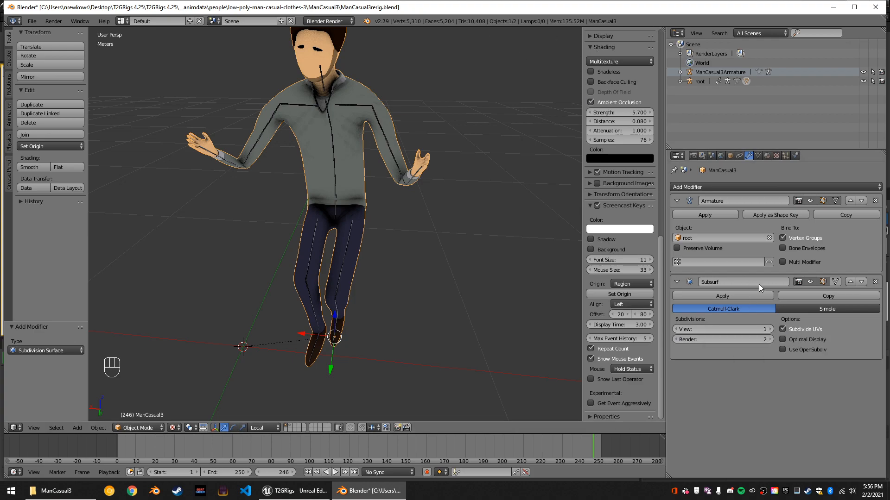
Set the Subsurf modifier's view subdivisions to 2 after trying a higher level.
left_click(771, 329)
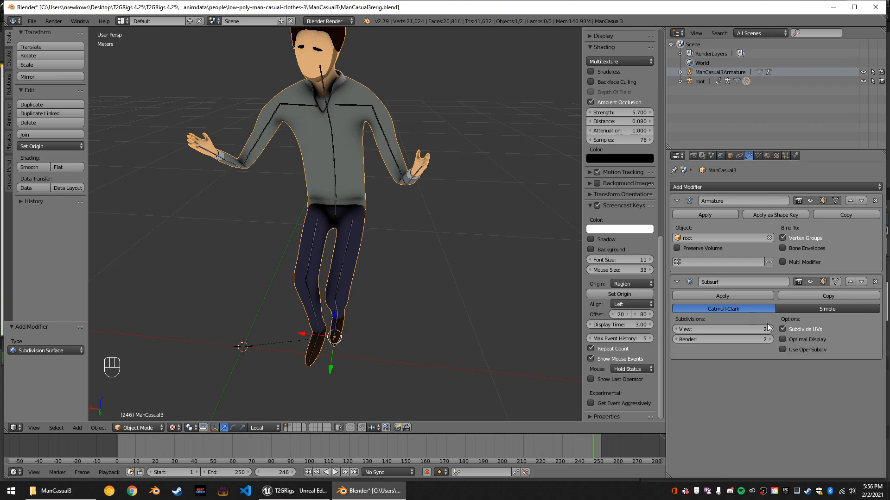
left_click(772, 329)
scroll(432, 117, "up", 2)
scroll(432, 115, "down", 2)
middle_click_drag(433, 115, 360, 112)
scroll(360, 113, "down", 2)
left_click(675, 329)
scroll(379, 193, "up", 4)
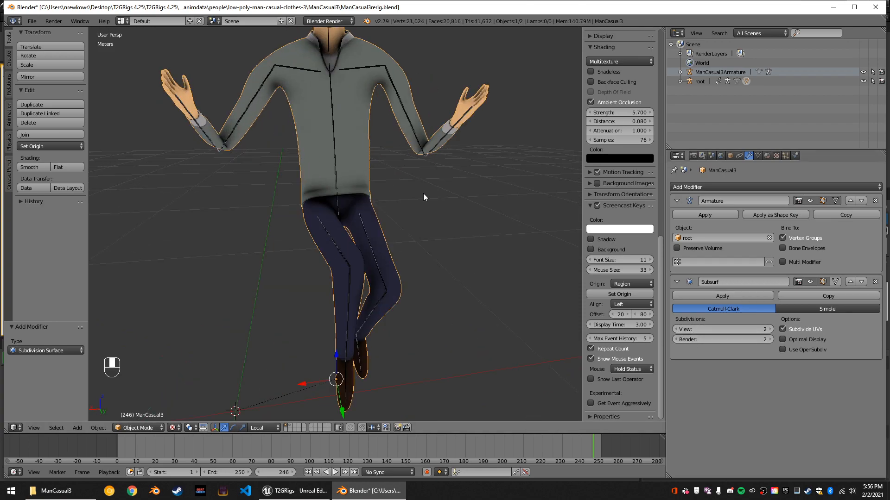
Inspect the subdivided character's arms, torso and seated legs from the front and the side.
middle_click_drag(423, 193, 423, 194)
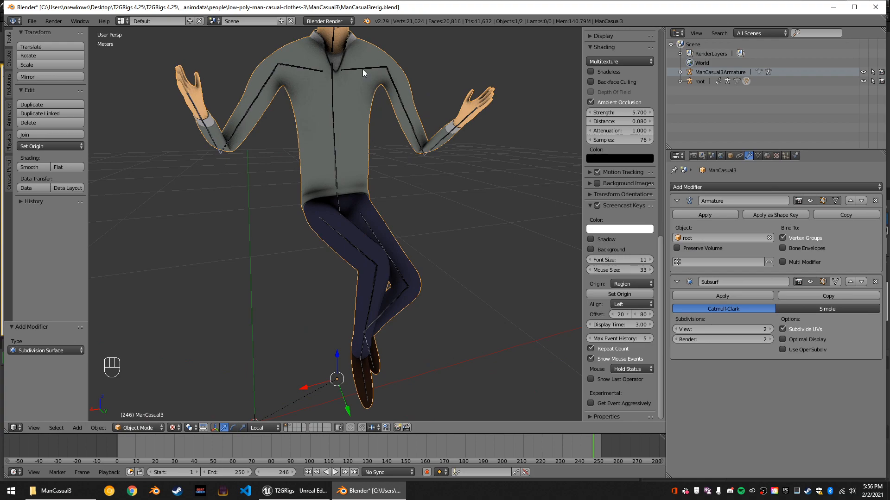
middle_click_drag(326, 97, 278, 97)
middle_click_drag(316, 162, 249, 184)
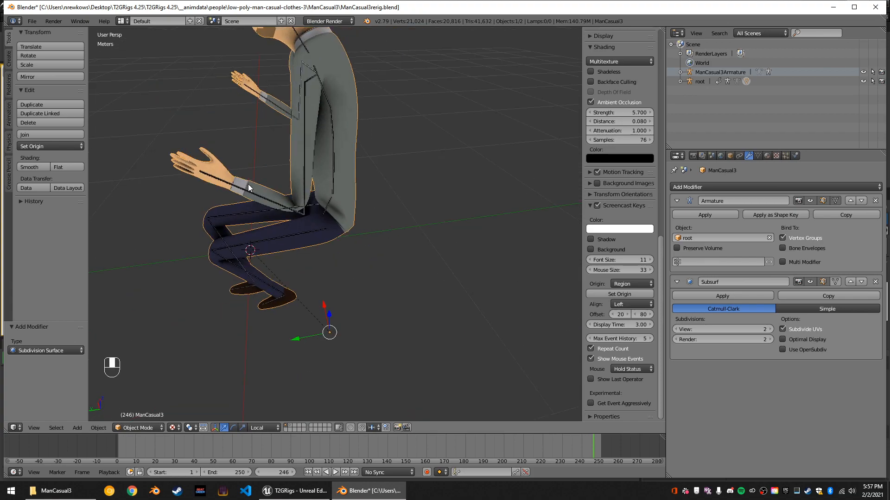
middle_click_drag(320, 202, 290, 180)
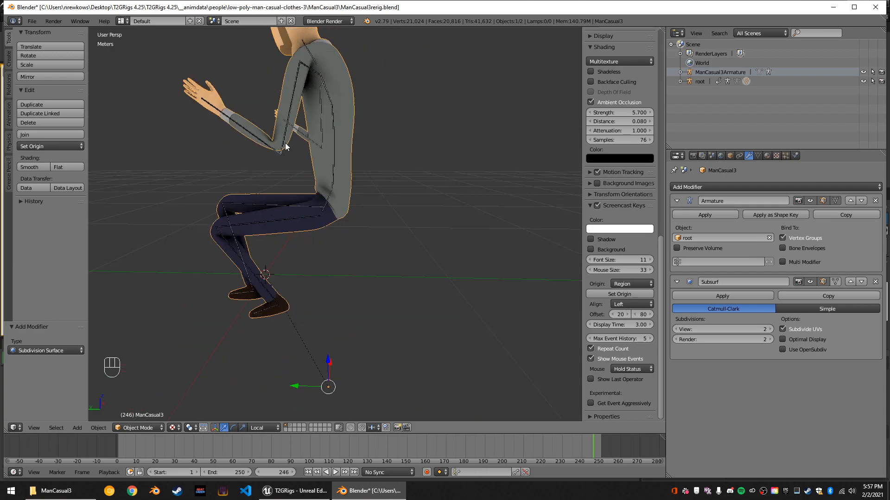
middle_click_drag(282, 149, 411, 180)
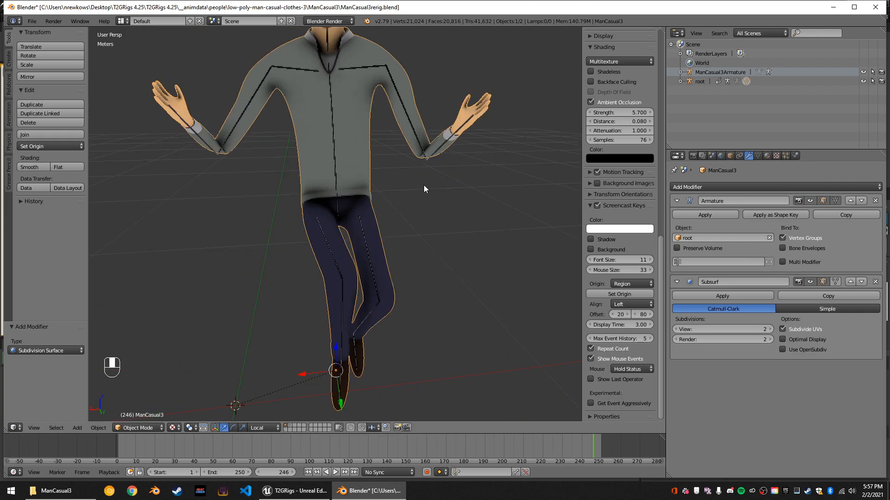
Apply the Subsurf modifier to the mesh with 2 view subdivisions.
left_click(676, 330)
left_click(770, 329)
left_click(724, 297)
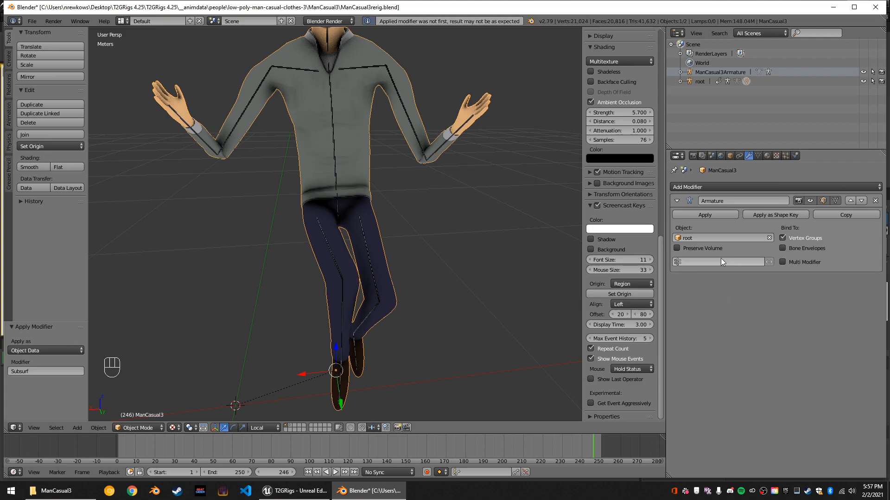
Run through the animation to check the subdivided body's deformation and return to frame 0.
scroll(445, 206, "down", 3)
middle_click_drag(441, 208, 404, 210)
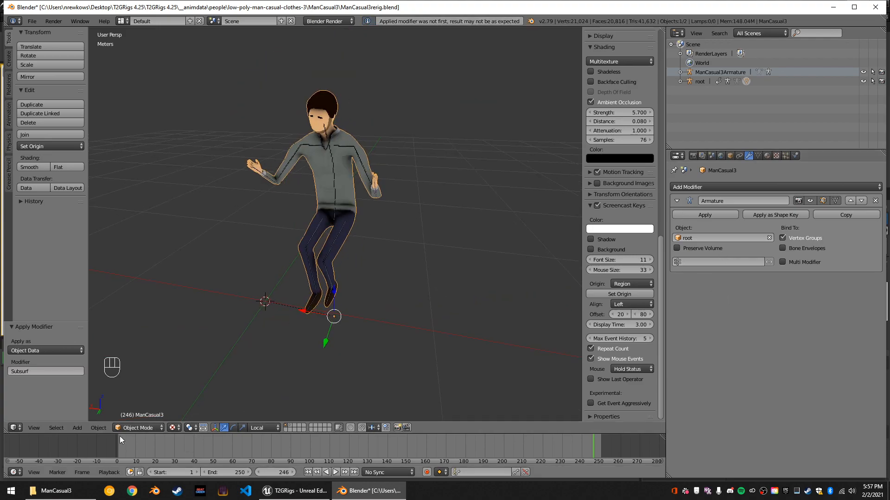
left_click_drag(120, 437, 87, 437)
key("alt+a")
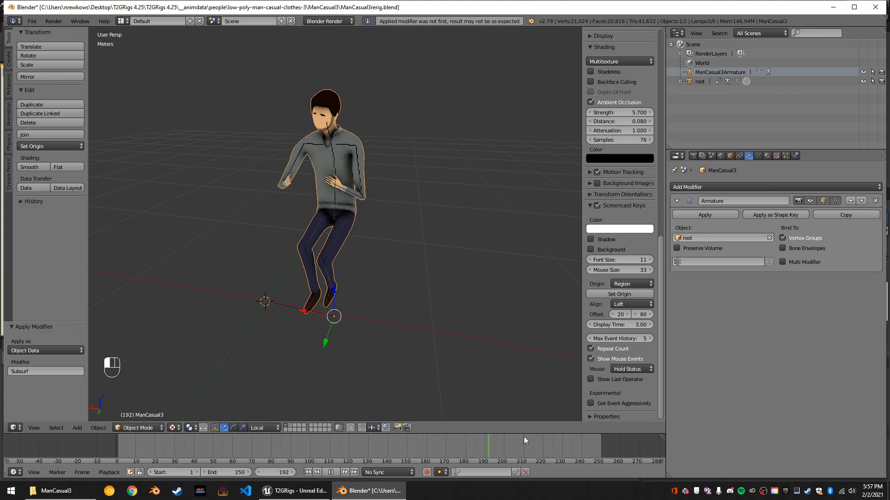
key("Escape")
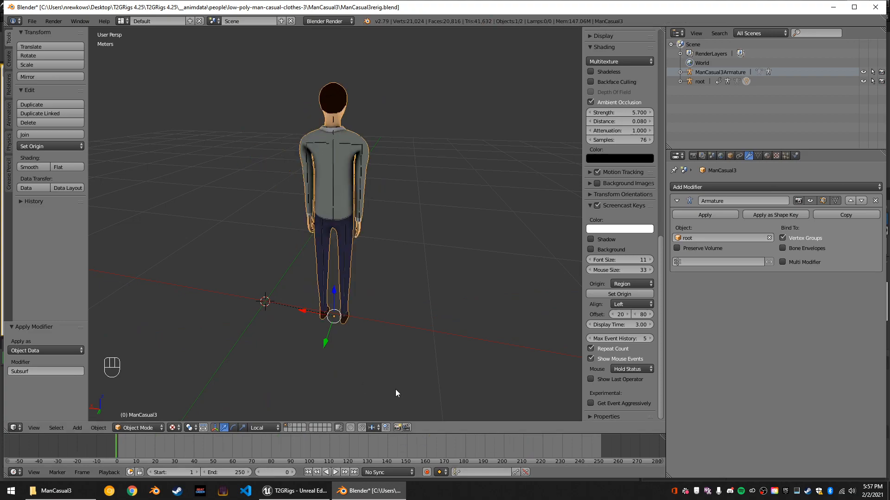
Select both the character mesh and the root armature and start an FBX export.
left_click(289, 428)
left_click(286, 427)
middle_click_drag(284, 226, 495, 231)
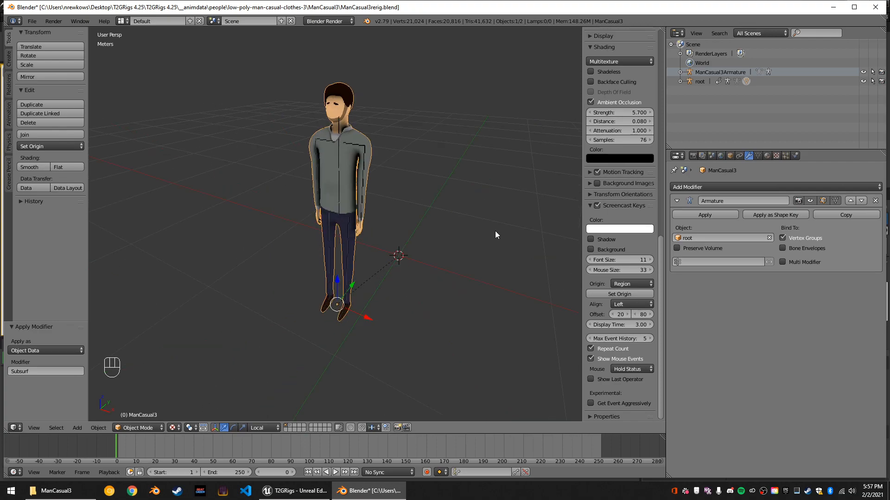
key("a")
key("a")
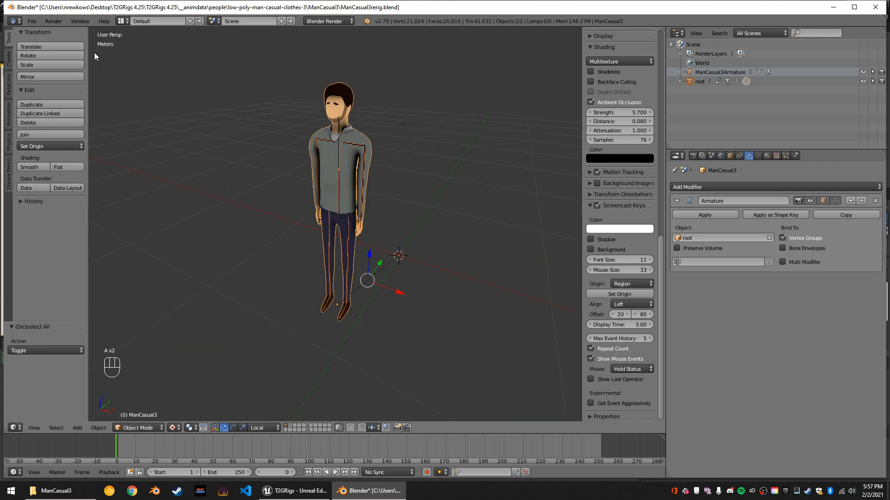
left_click(33, 22)
mouse_move(81, 206)
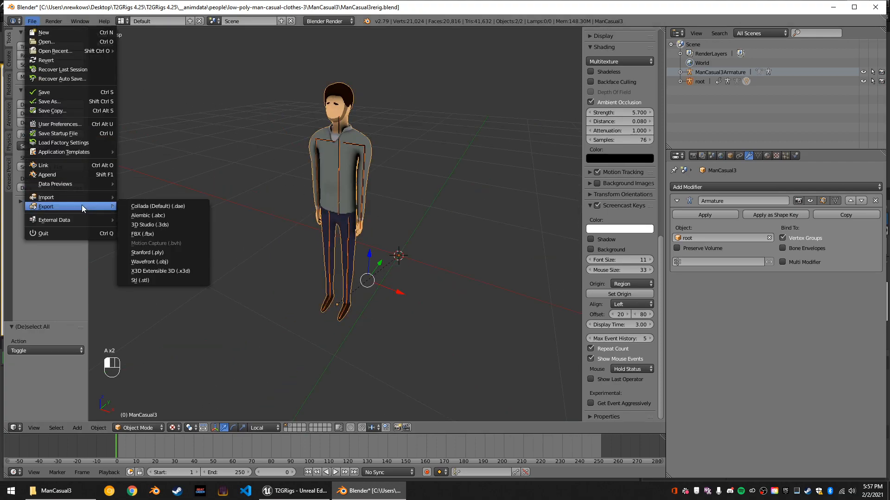
left_click(174, 234)
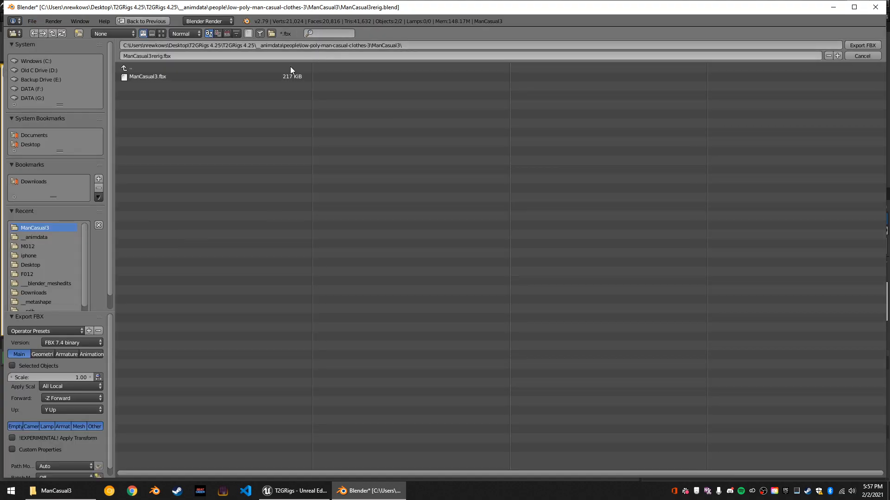
Set the export destination to the project's Content\Models\Rocketbox\F012 folder and look through its existing FBX files.
left_click(213, 68)
left_click(213, 67)
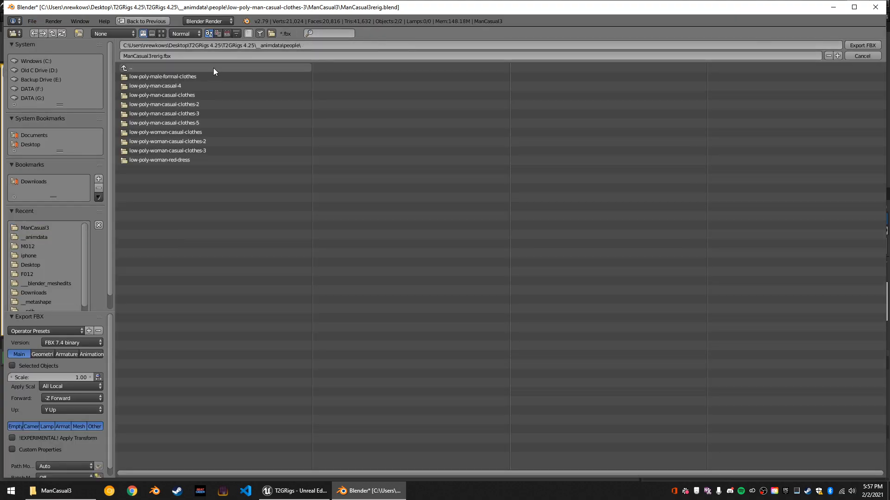
left_click(213, 68)
left_click(213, 68)
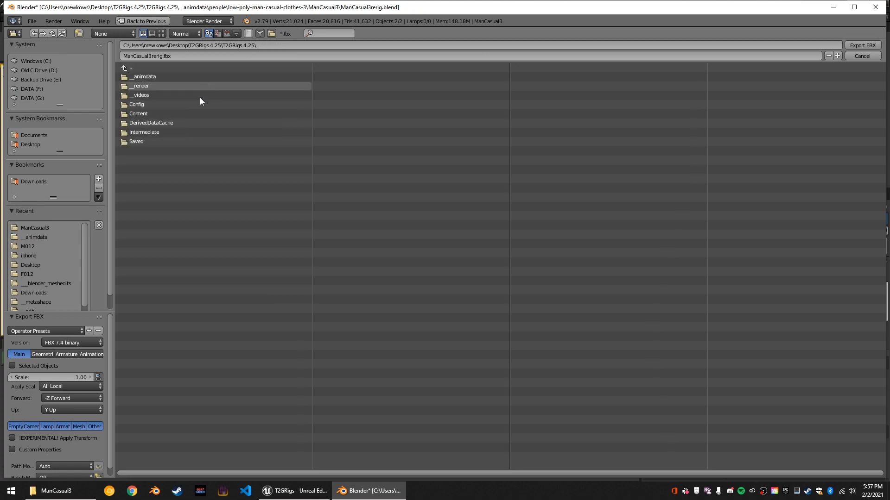
left_click(190, 113)
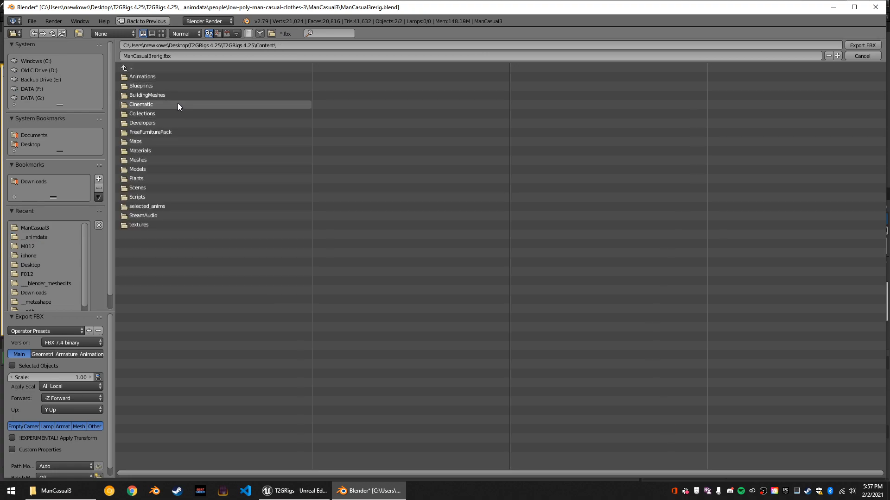
left_click(149, 170)
left_click(163, 77)
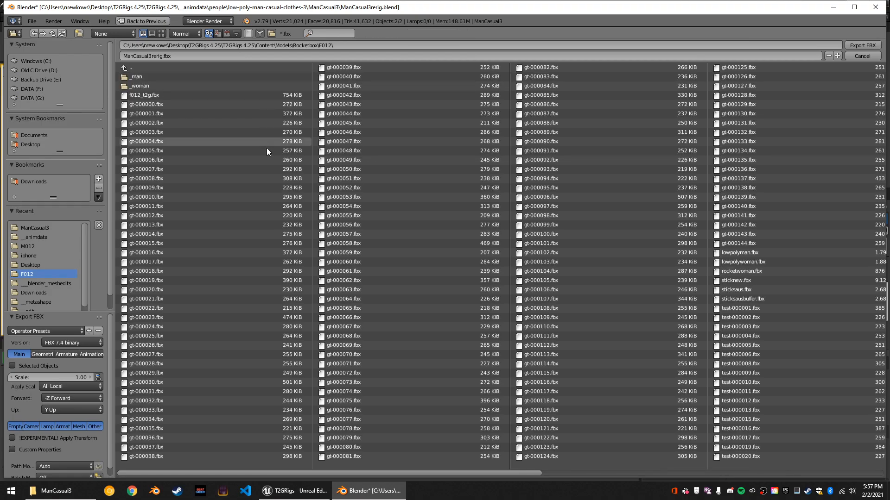
scroll(544, 167, "down", 2)
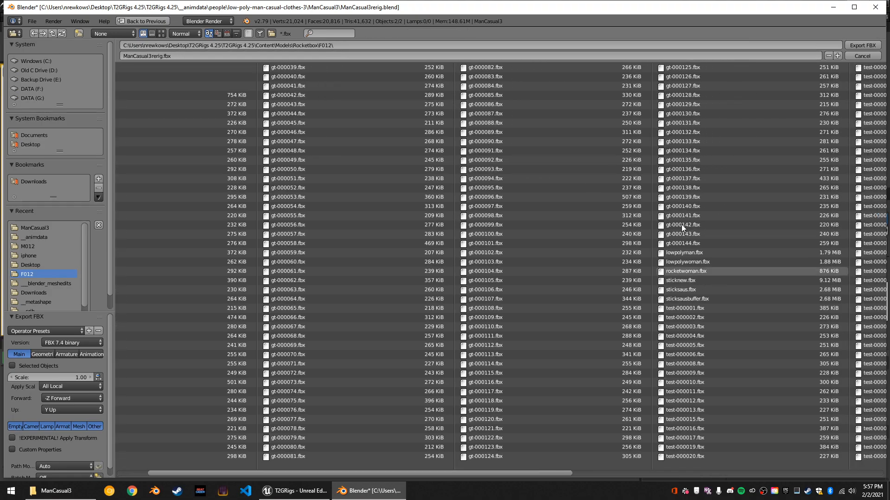
Name the export file lowpolyman2.fbx.
left_click(484, 55)
type("low")
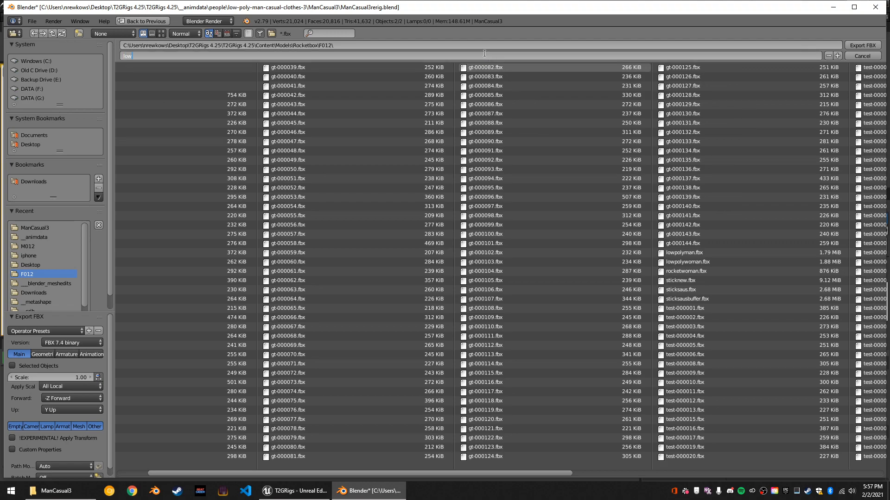
type("polyman2")
key("Return")
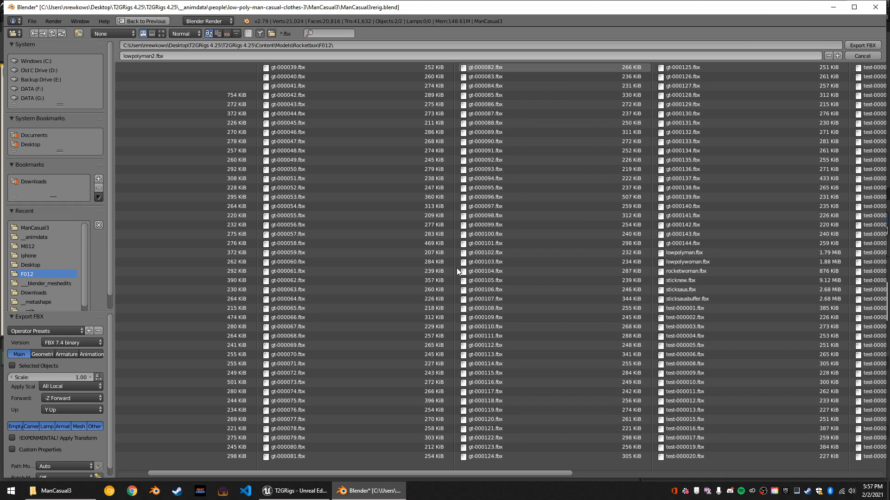
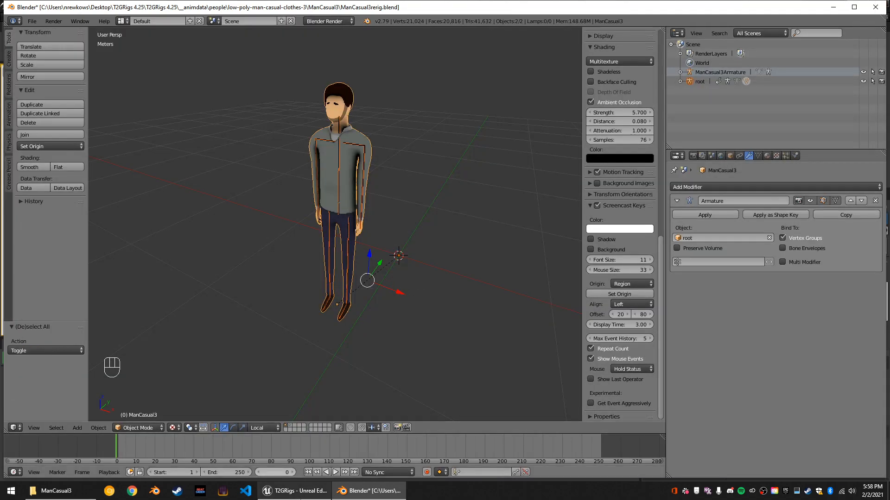
Switch to Unreal Editor and dismiss the automatic import of lowpolyman2.
left_click(295, 491)
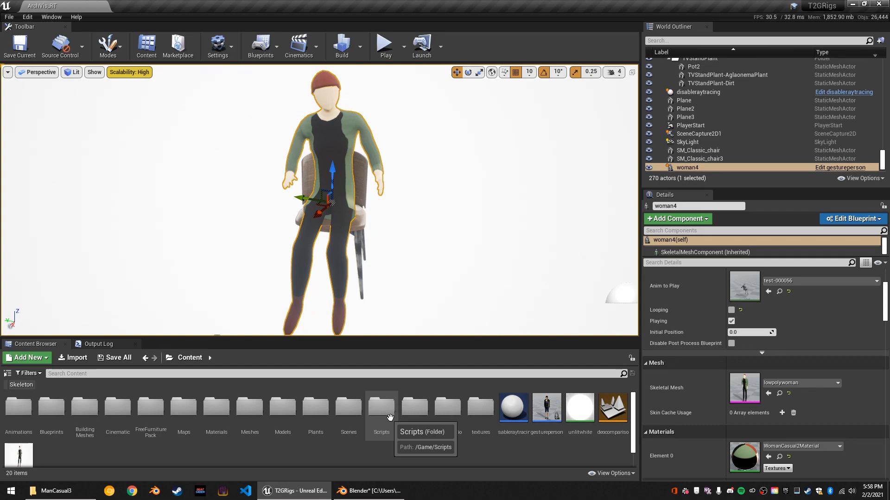
left_click(716, 466)
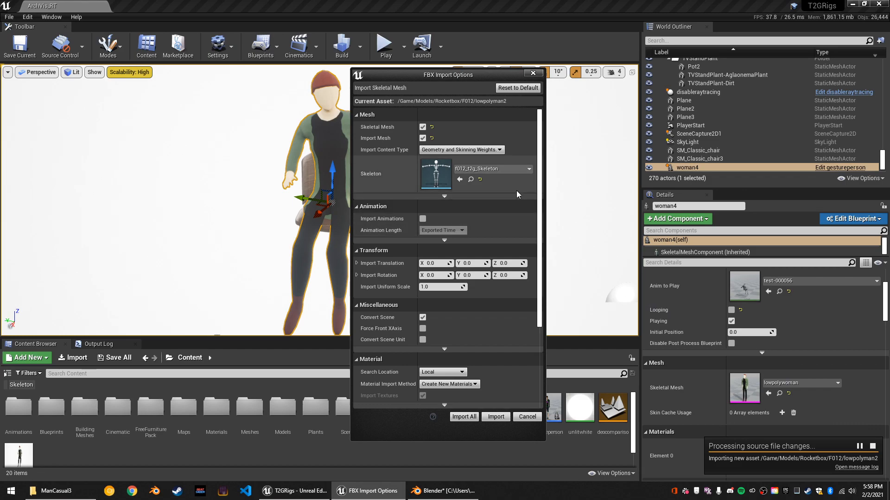
left_click(527, 417)
Inspect the lowpolywoman skeletal mesh used by the woman4 actor and close its asset editor.
scroll(691, 375, "up", 3)
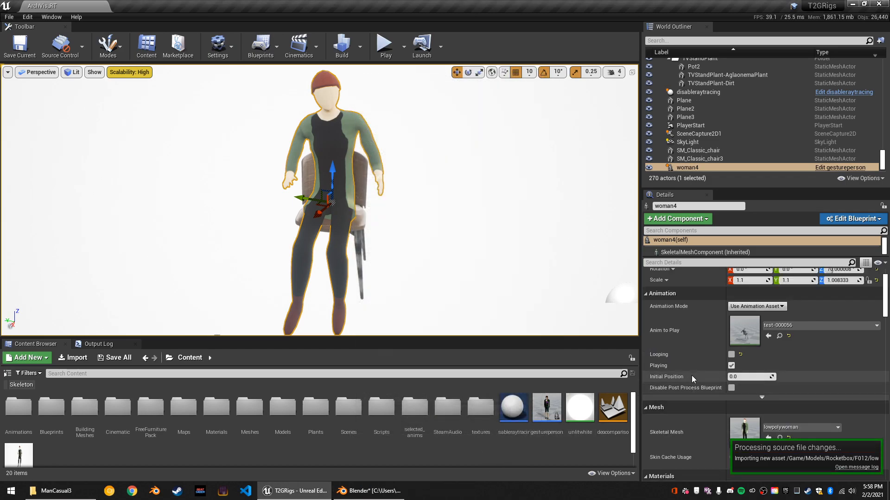
scroll(691, 375, "down", 4)
double_click(737, 370)
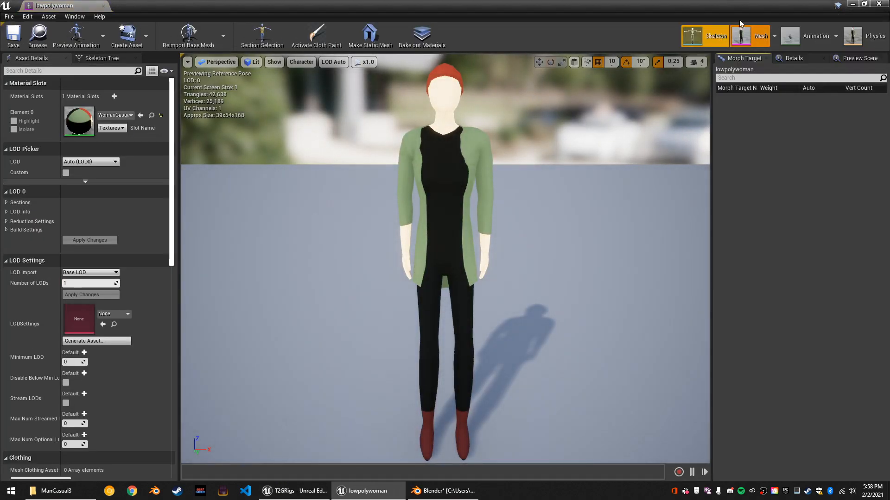
left_click(103, 6)
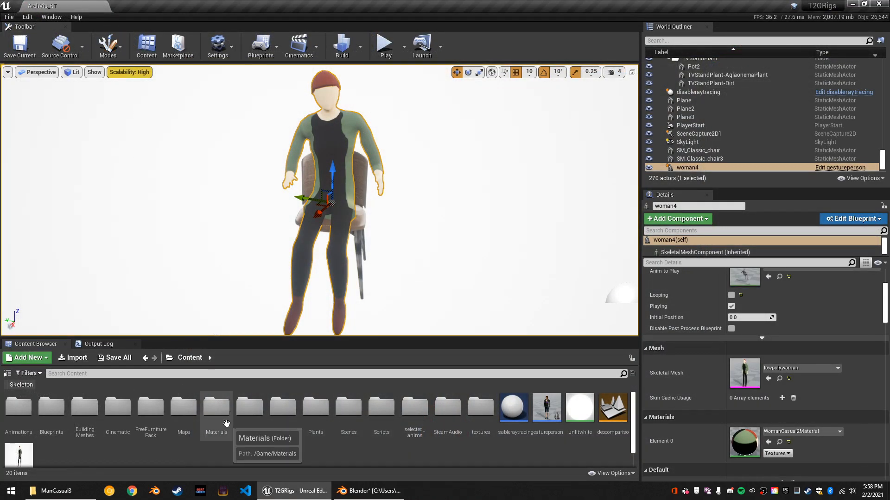
Browse the project content to the Models/Rocketbox/F012 folder.
double_click(284, 415)
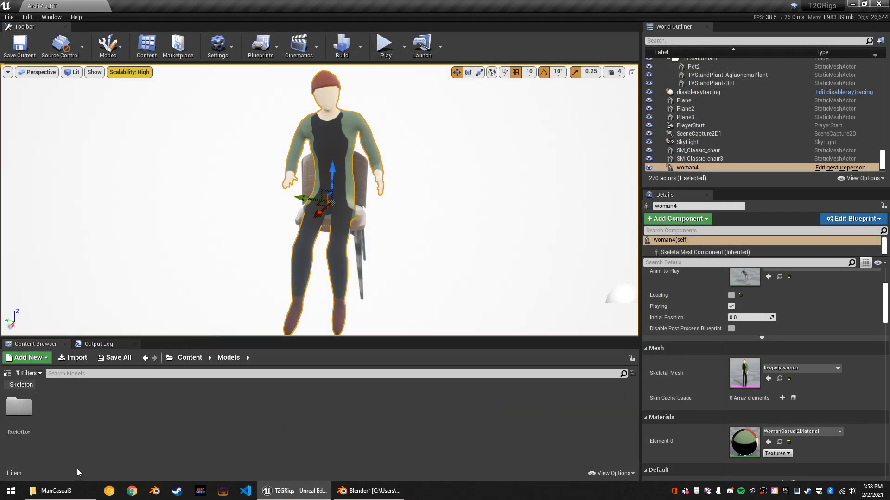
double_click(19, 408)
double_click(24, 422)
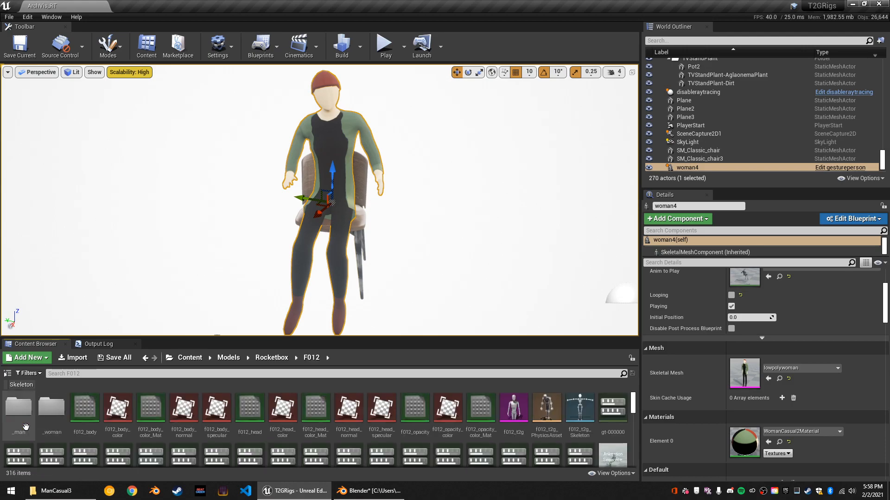
Switch to File Explorer and open the T2GRigs 4.25 project's Content\Models\Rocketbox\F012 folder.
left_click(53, 491)
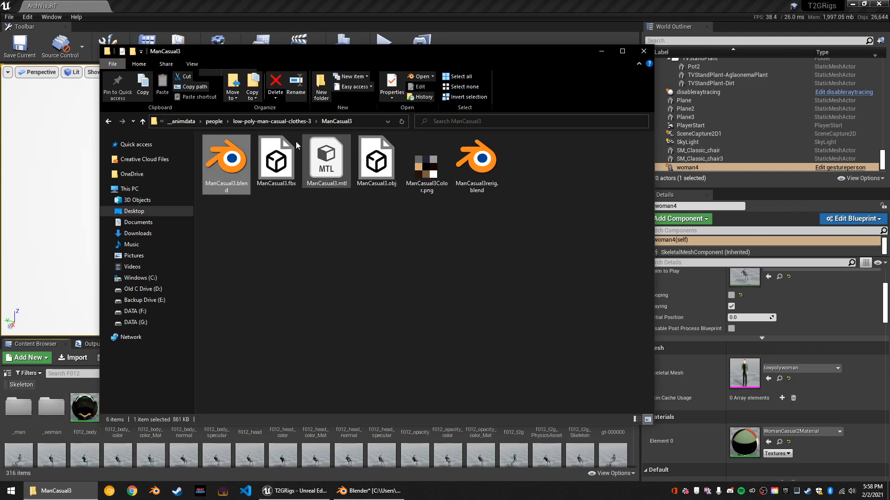
left_click(182, 121)
left_click(277, 121)
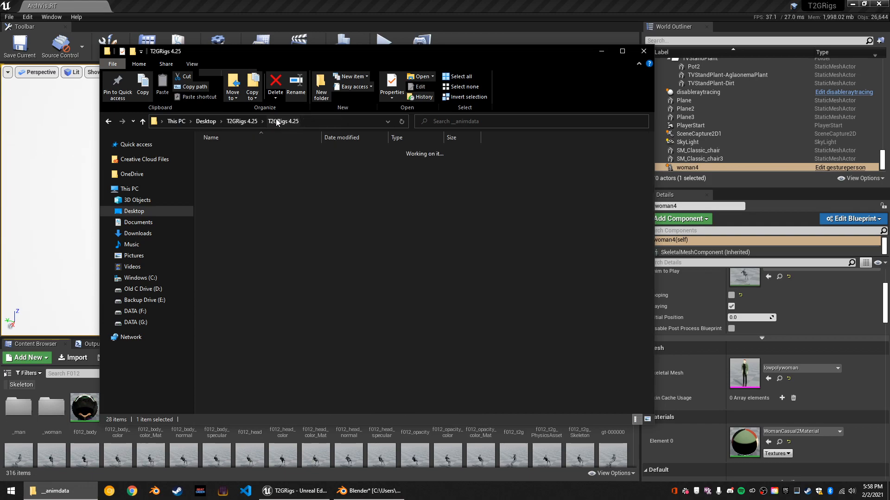
double_click(251, 196)
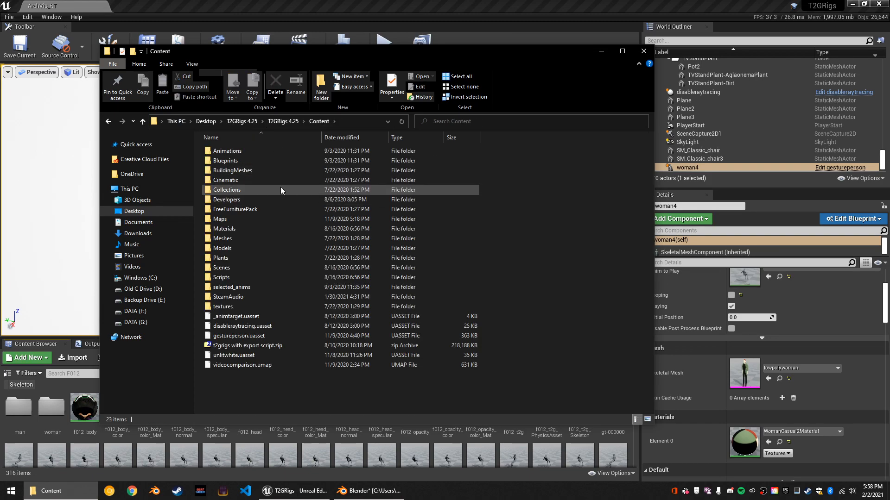
double_click(243, 247)
double_click(244, 153)
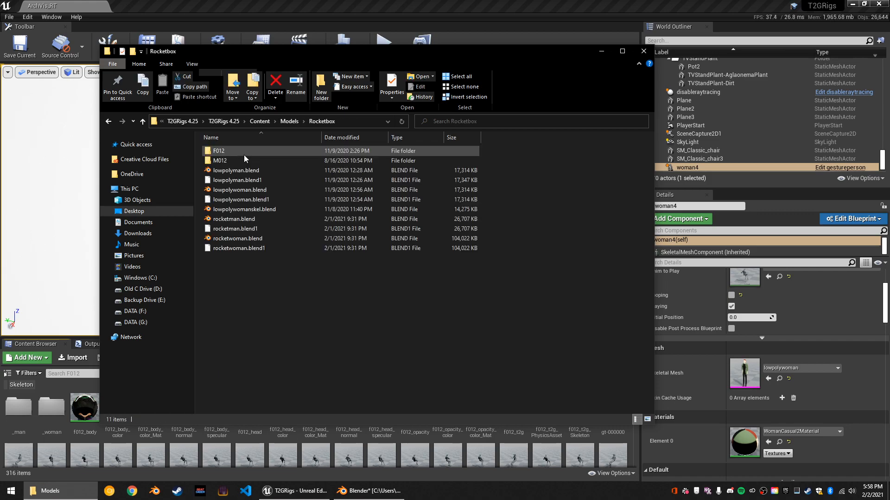
double_click(245, 155)
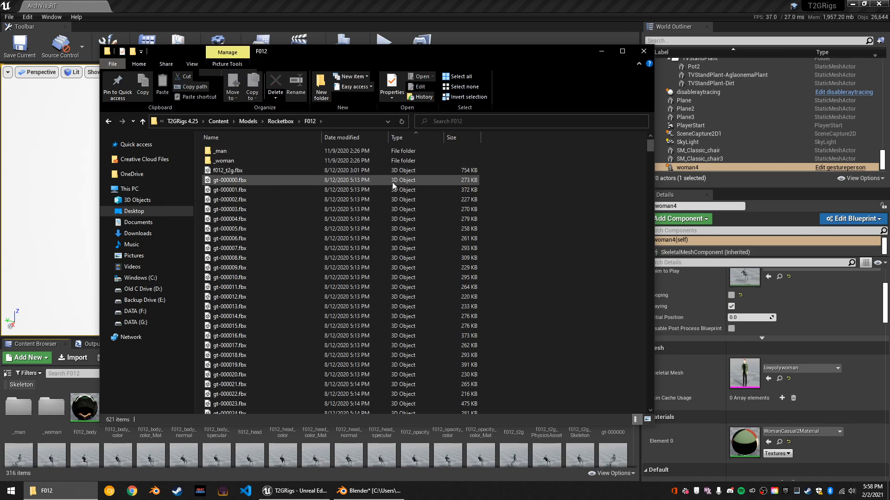
Sort the files by modification date, bring lowpolyman2.fbx into Unreal's F012 content folder and minimize File Explorer.
left_click(362, 137)
left_click(255, 152)
left_click_drag(255, 152, 346, 456)
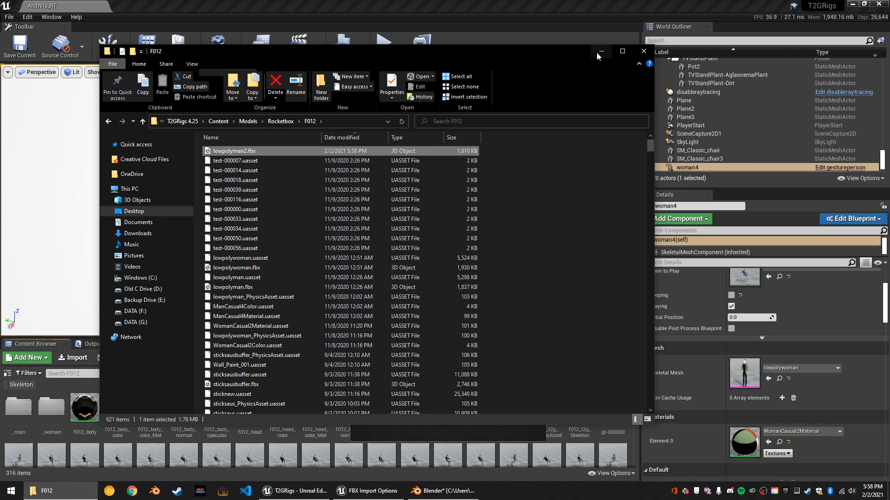
left_click(600, 52)
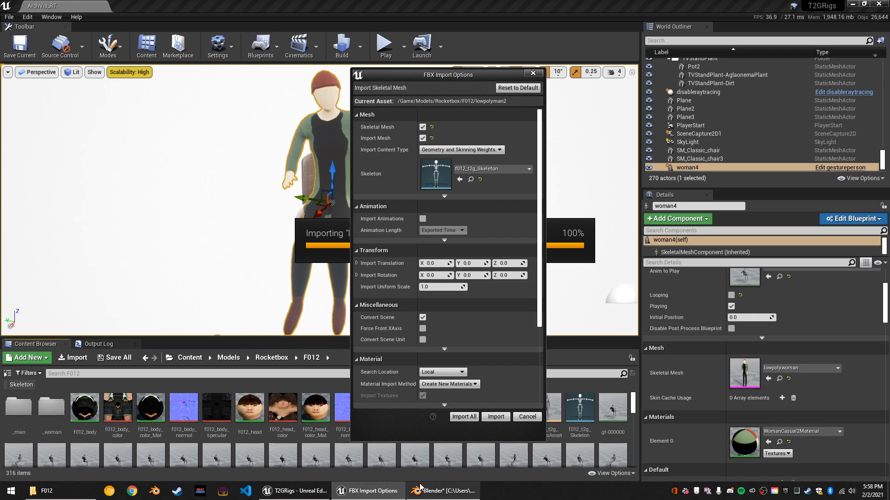
Review the FBX options, import lowpolyman2 as a skeletal mesh on f012_t2g_Skeleton, and close the message log.
scroll(518, 344, "down", 5)
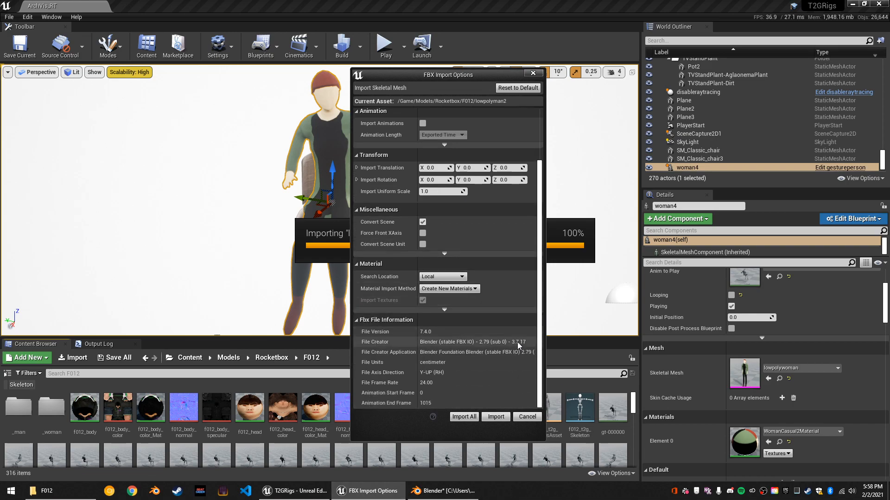
scroll(518, 340, "up", 4)
scroll(461, 340, "up", 2)
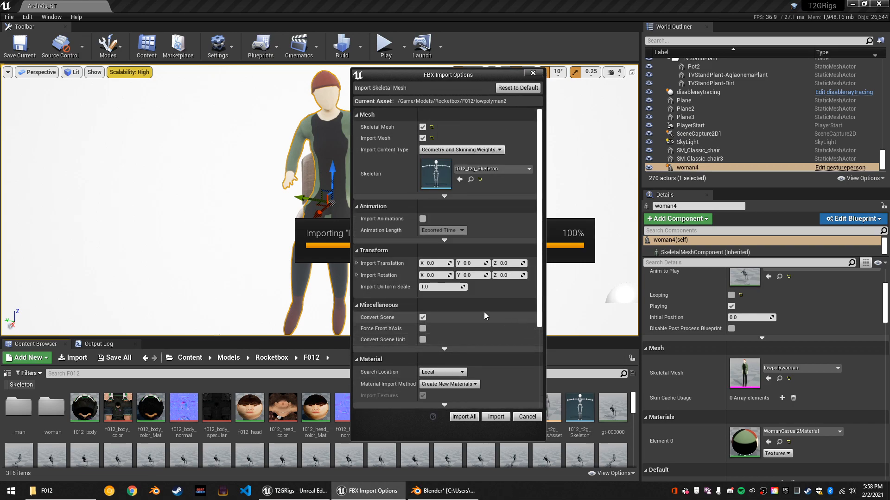
left_click(474, 419)
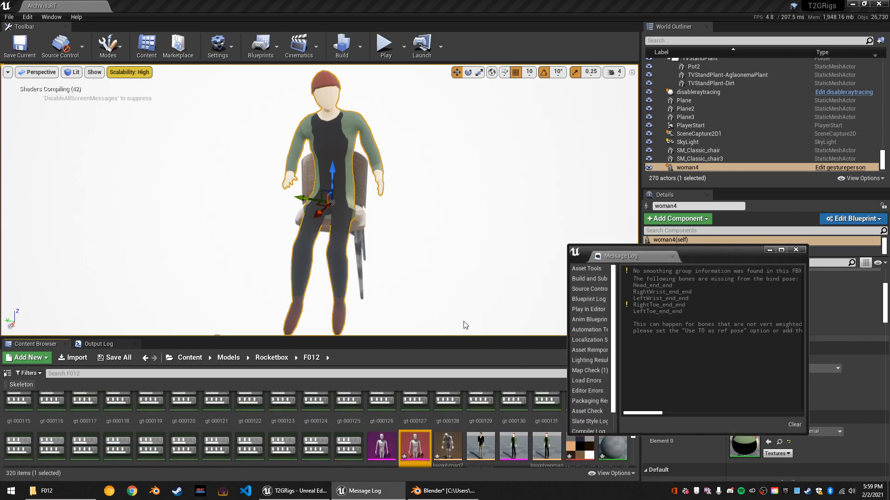
left_click_drag(726, 259, 425, 198)
left_click(495, 189)
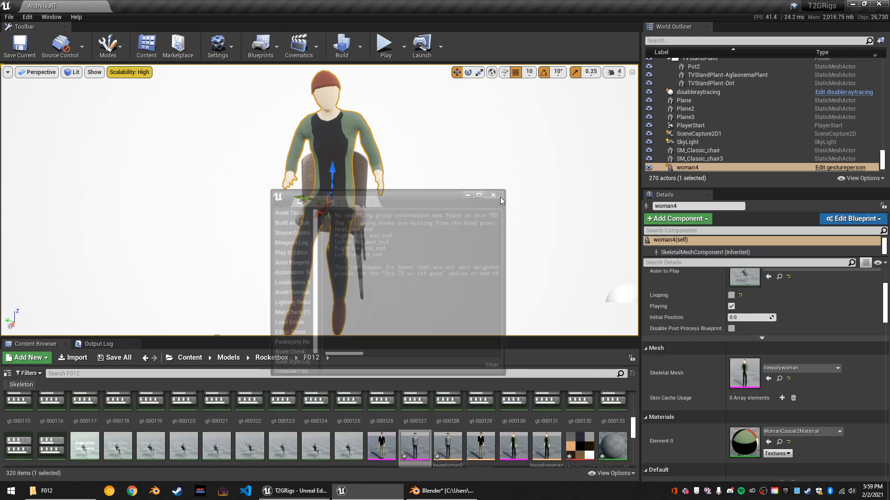
Assign lowpolyman2 as the woman4 actor's skeletal mesh and set its animation's Initial Position to 0.013291.
scroll(425, 408, "down", 2)
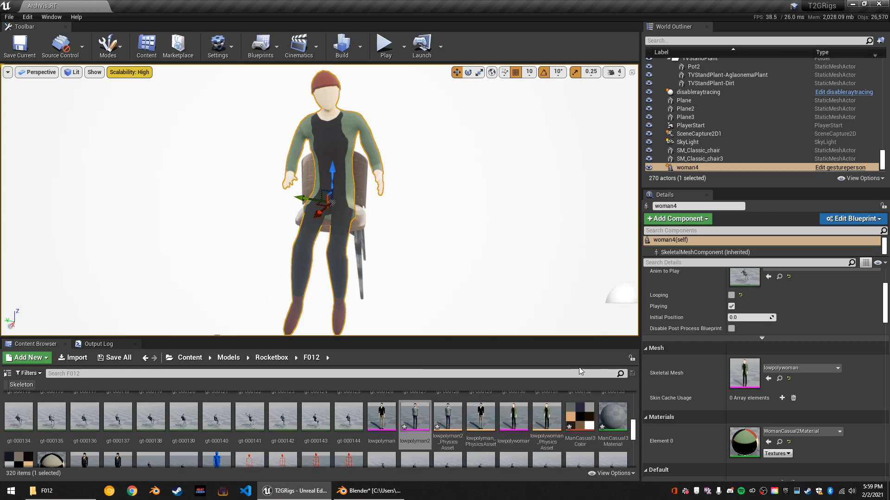
left_click(787, 368)
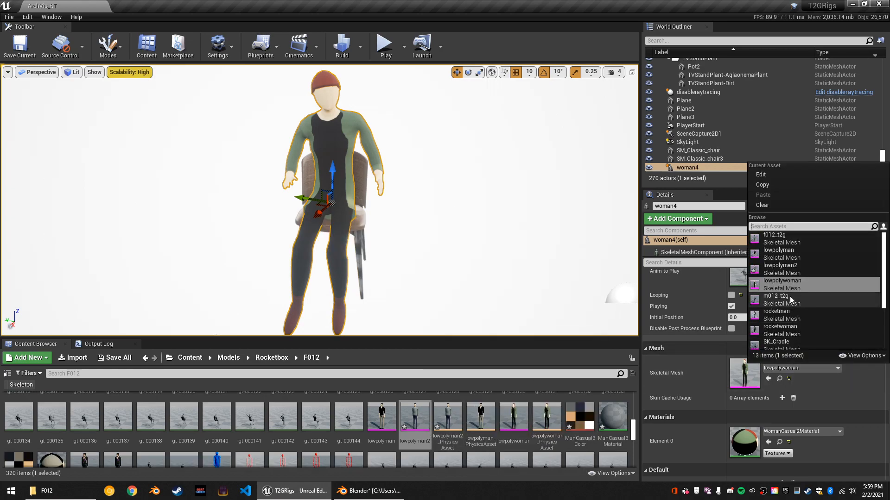
left_click(789, 272)
right_click_drag(467, 264, 370, 246)
scroll(753, 347, "up", 3)
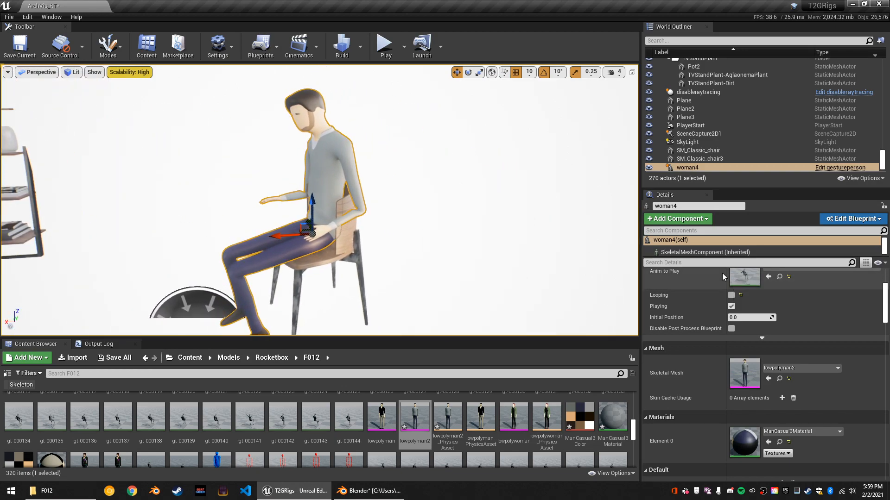
mouse_move(743, 362)
left_mouse_down()
mouse_move(783, 362)
mouse_move(737, 362)
left_mouse_up()
Examine the seated man's body shape and arm deformation in the level from the front and up close.
key("a")
right_click_drag(320, 199, 442, 195)
key("w")
right_click_drag(325, 229, 325, 228)
key("s")
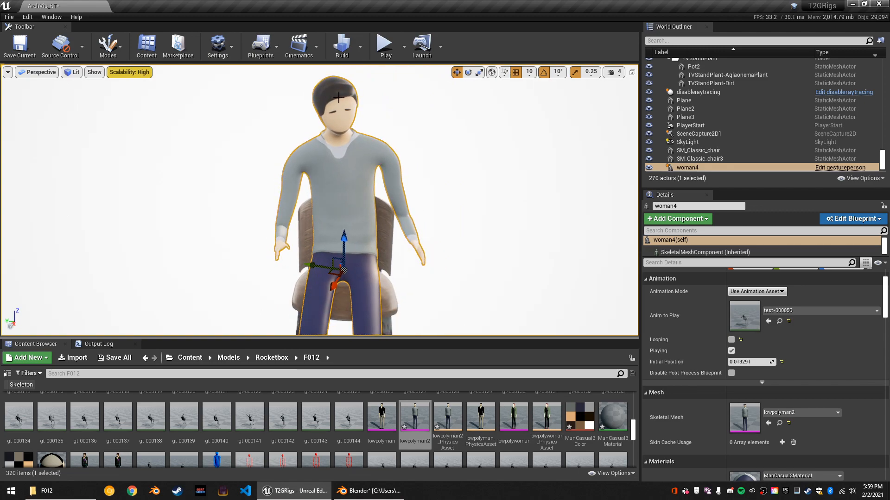
key("w")
right_click_drag(369, 130, 393, 128)
key("s")
key("w")
Compare the rigged man's torso and shoulders in Blender with the seated character in Unreal Editor.
left_click(369, 491)
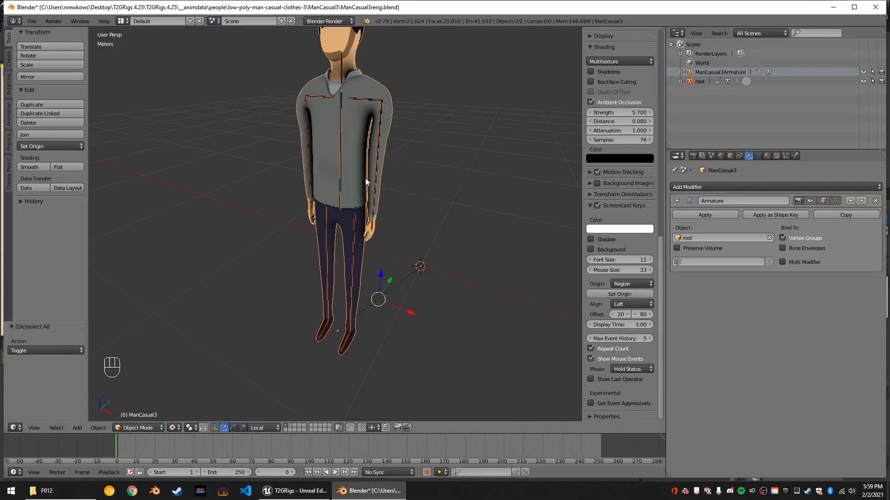
middle_click_drag(394, 174, 417, 169)
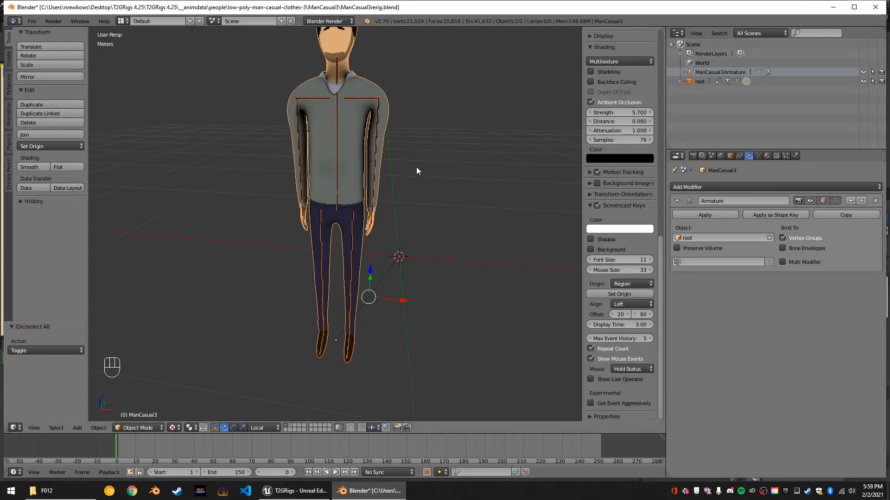
left_click(295, 491)
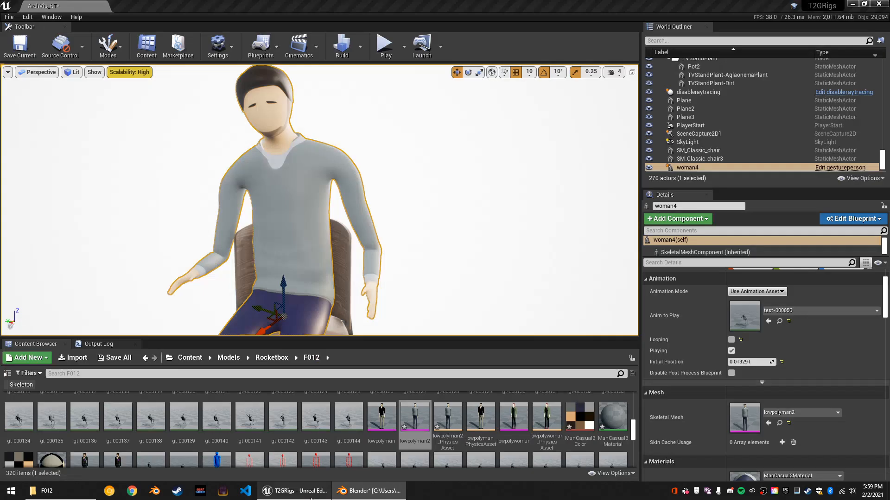
right_click_drag(383, 238, 371, 240)
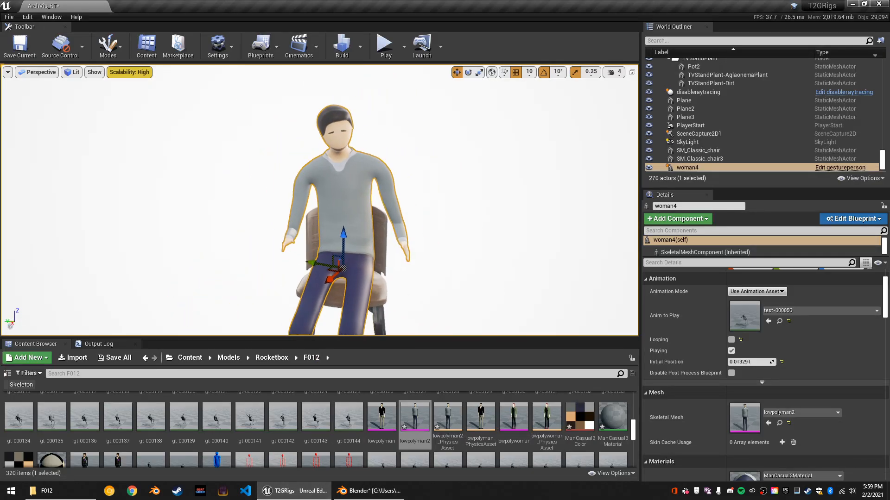
Open ManCasual3Material and place its Texture Sample node to the left of the main material node.
scroll(565, 417, "down", 2)
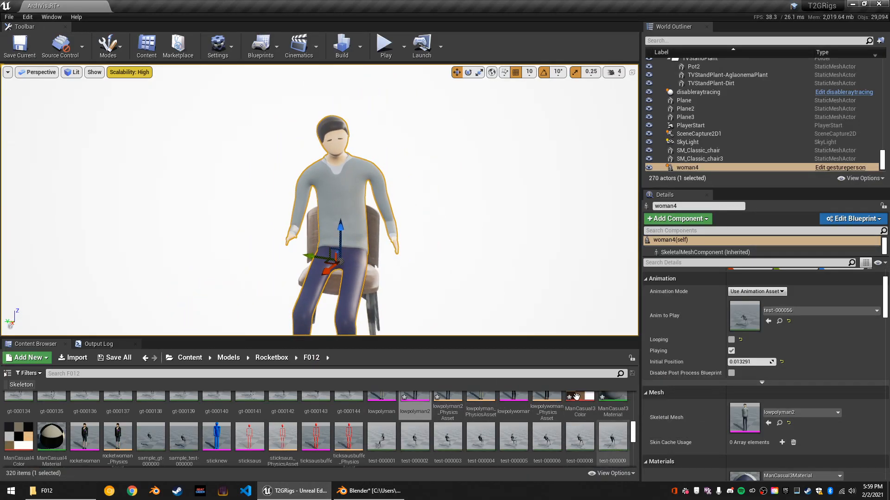
double_click(599, 404)
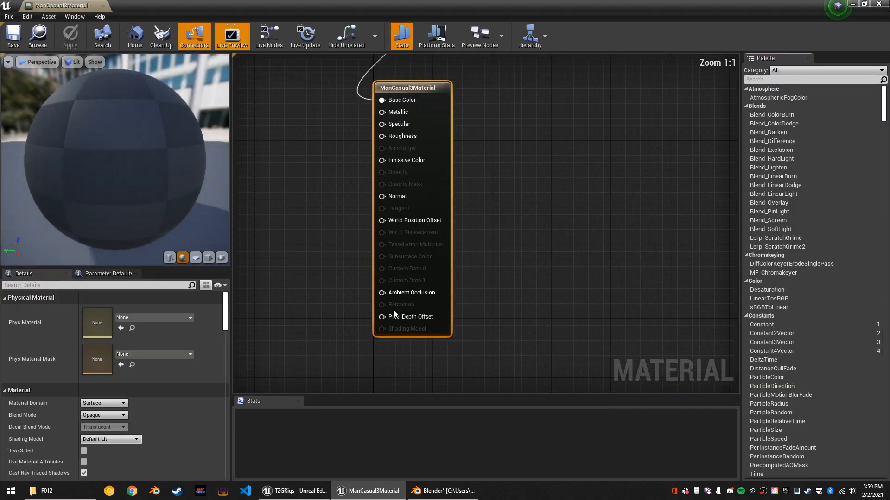
left_click(113, 416)
left_click(109, 416)
right_click_drag(505, 156, 525, 287)
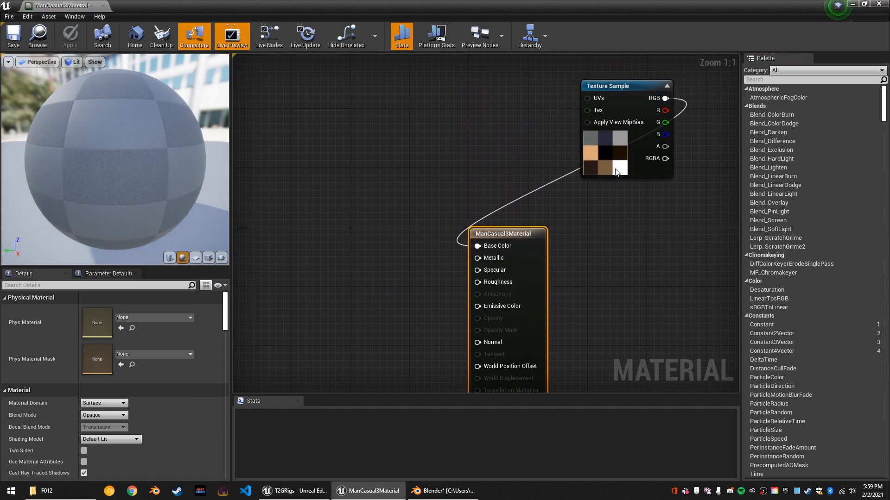
left_click(590, 165)
left_click_drag(556, 183, 237, 241)
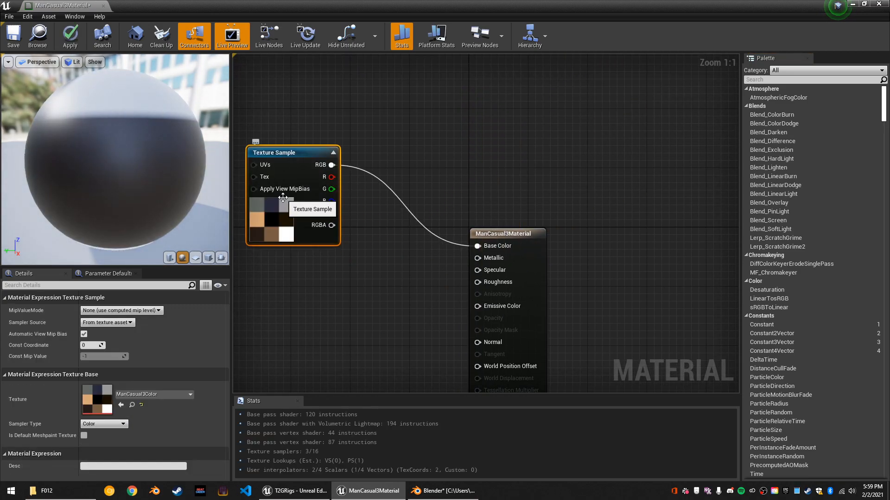
right_click_drag(416, 284, 403, 223)
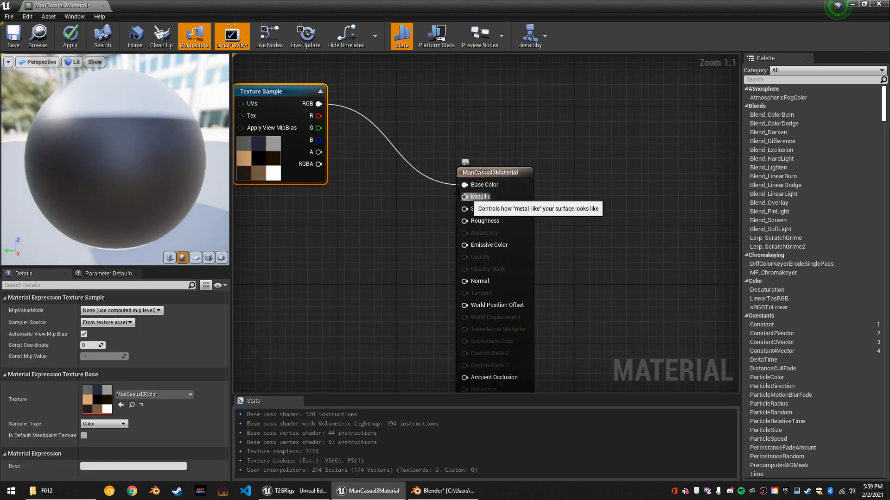
Add a scalar parameter node and connect it to the material's Metallic and Specular inputs.
left_click_drag(464, 197, 355, 246)
type("scalar")
key("Return")
Route the scalar parameter through a OneMinus node into the material's Roughness input.
mouse_move(397, 269)
left_mouse_down()
mouse_move(470, 198)
mouse_move(466, 209)
mouse_move(374, 258)
mouse_move(351, 242)
mouse_move(391, 281)
left_mouse_up()
type("oneminus")
key("Return")
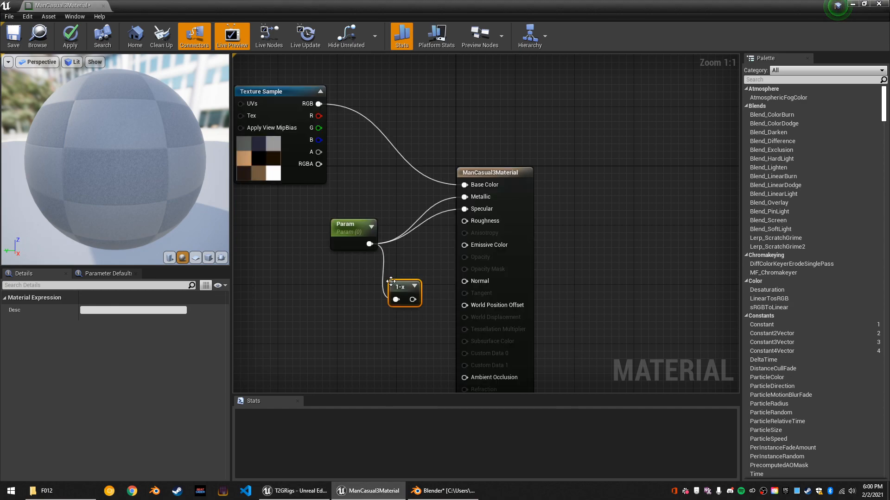
left_click_drag(411, 298, 461, 233)
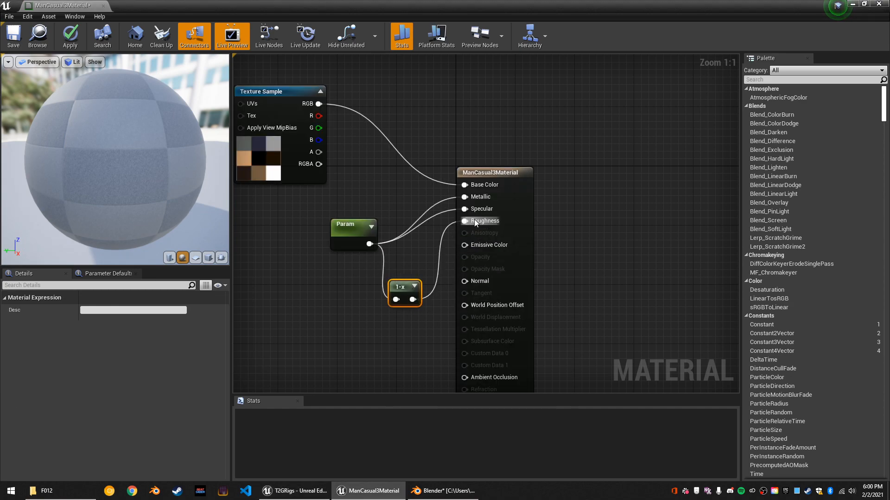
Save ManCasual3Material, dock its editor beside the level, and return to the ArchVis_RT level.
left_click(13, 32)
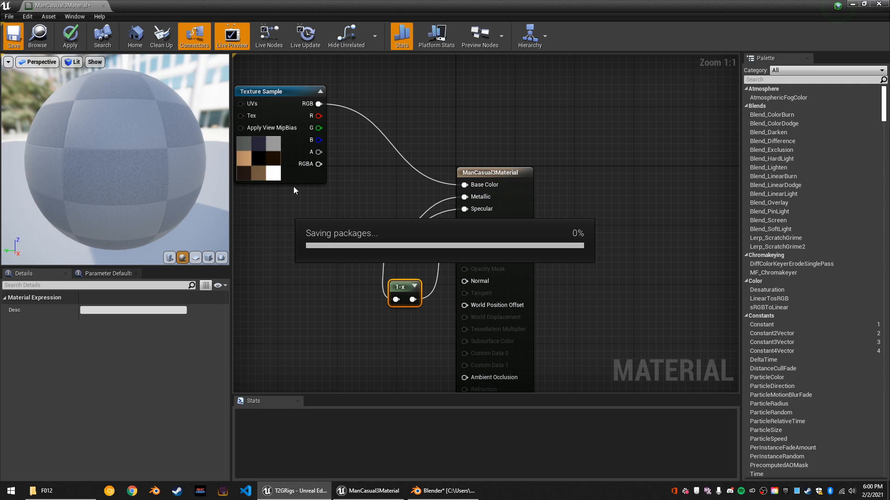
left_click_drag(95, 6, 337, 4)
left_click(64, 4)
Check the seated man with the edited material in the level, and switch back to the rigged character in Blender.
right_click_drag(329, 221, 222, 216)
mouse_move(398, 226)
right_mouse_down()
mouse_move(325, 239)
mouse_move(382, 232)
right_mouse_up()
right_click_drag(298, 230, 306, 232)
left_click(368, 491)
scroll(441, 199, "up", 3)
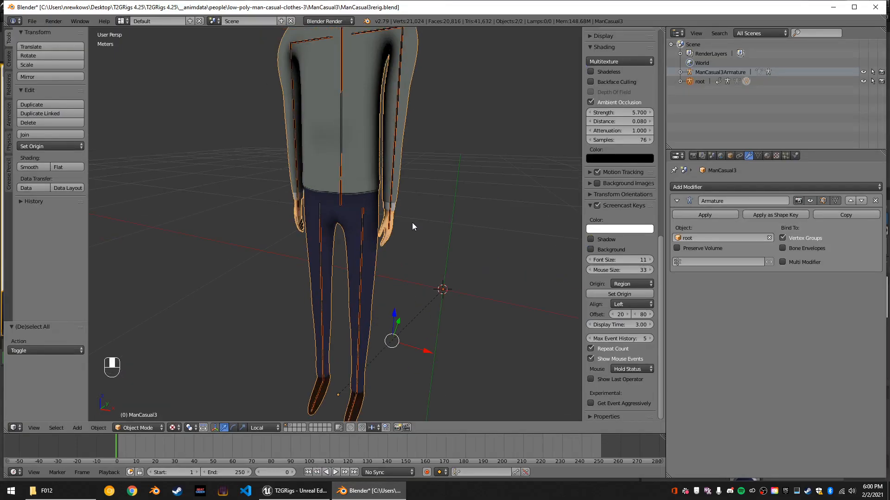
Scrub the animation to frame 223 and examine how the mesh bends at the elbows, hips and knees.
left_click(307, 450)
middle_click_drag(438, 260, 302, 321)
left_click_drag(325, 448, 159, 440)
middle_click_drag(257, 405, 251, 380)
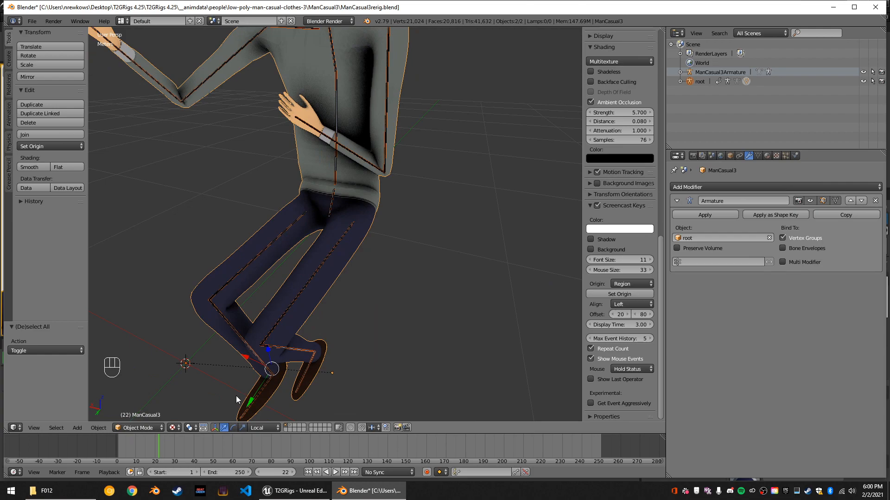
left_click_drag(160, 448, 550, 457)
middle_click_drag(473, 279, 415, 279)
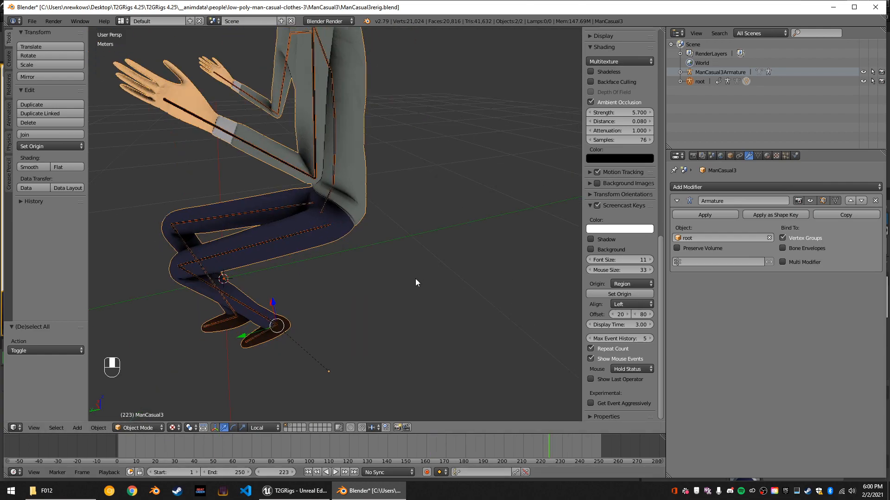
scroll(416, 280, "up", 1)
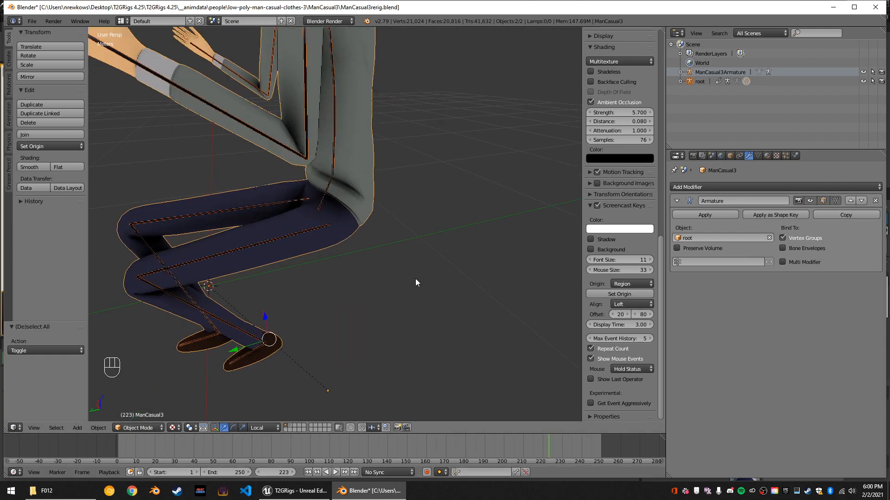
Select the root armature and switch it to Pose Mode.
right_click(280, 147)
middle_click_drag(286, 140, 305, 230)
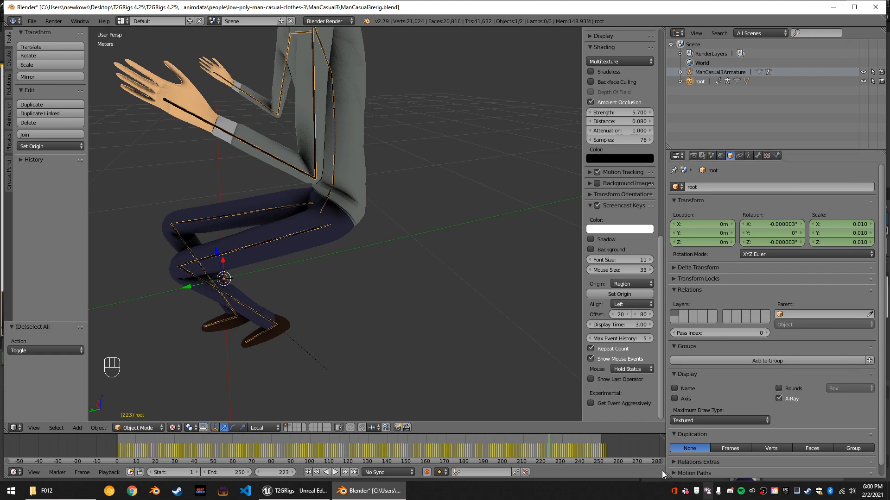
left_click(126, 428)
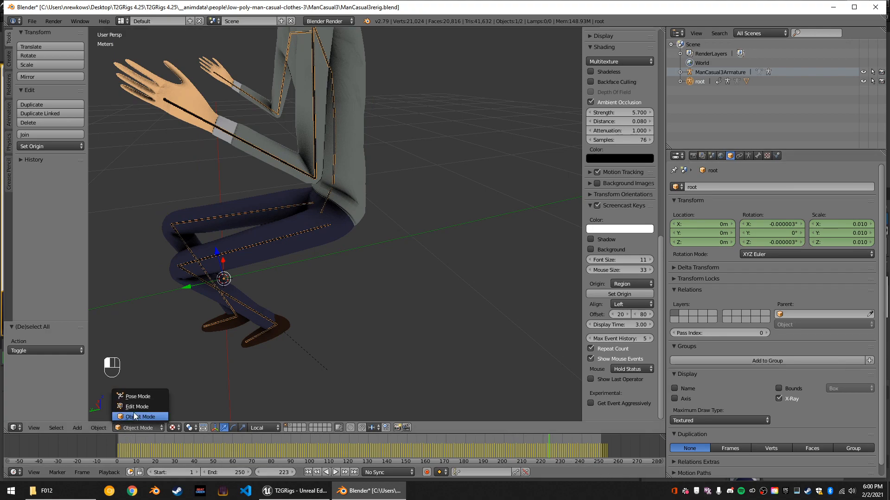
left_click(136, 397)
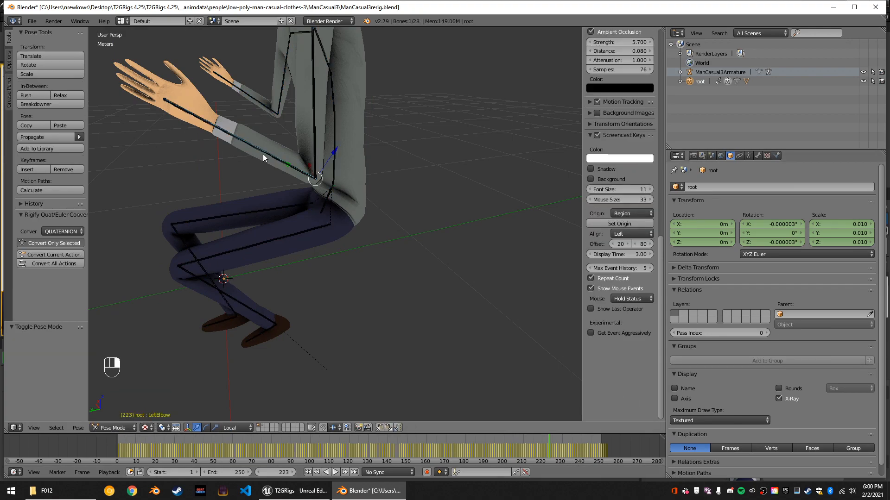
Rotate the LeftElbow bone -45° about the global X axis and examine the elbow deformation up close.
right_click(315, 192)
key("r")
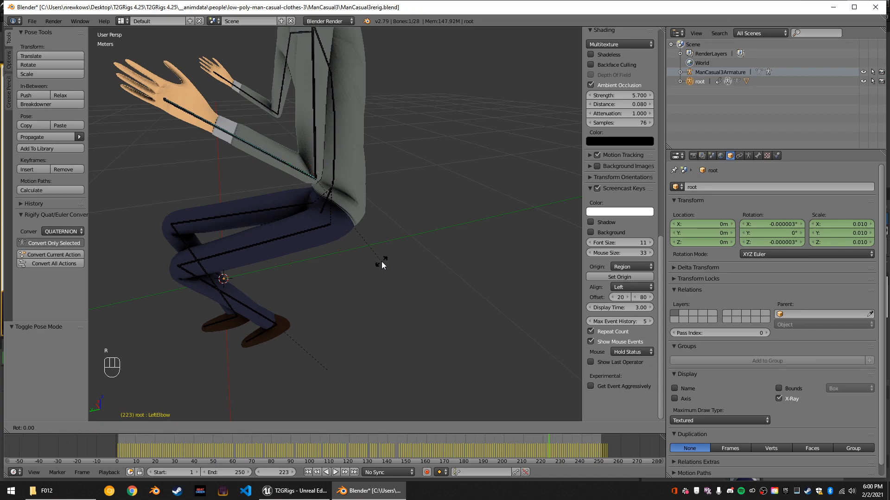
key("x")
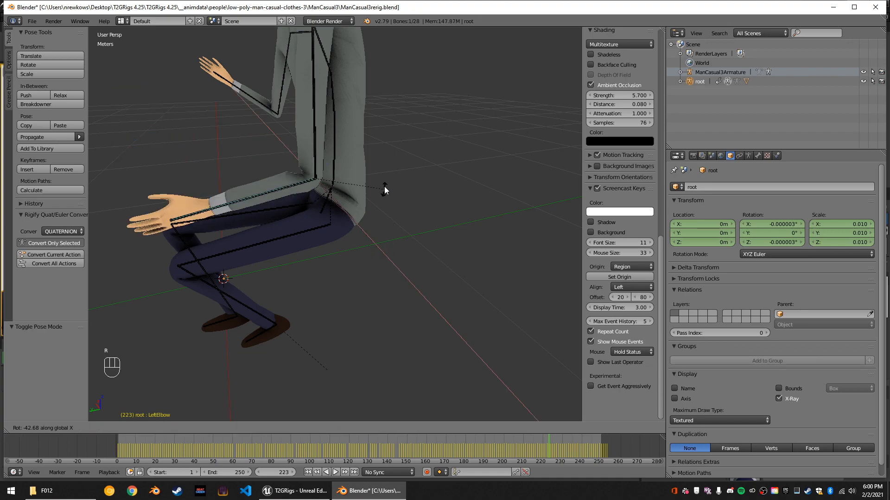
left_click(384, 186)
scroll(317, 168, "up", 2)
middle_click_drag(331, 177, 481, 218)
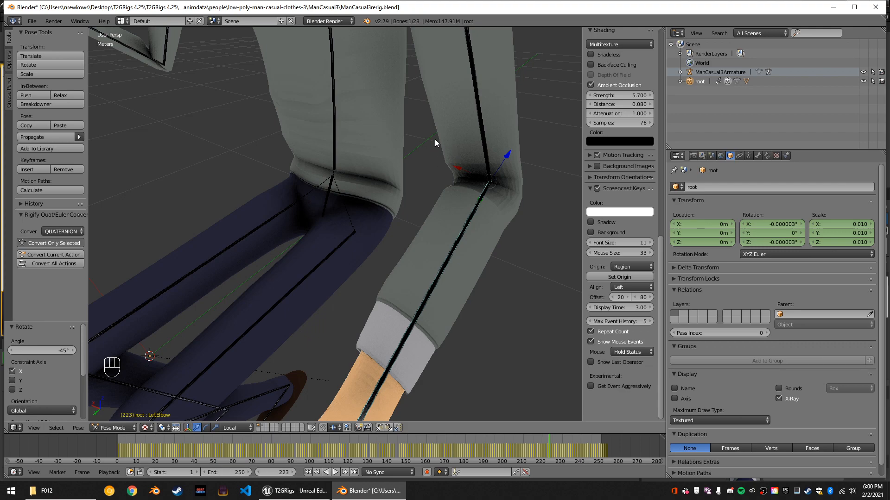
middle_click_drag(422, 224, 472, 194)
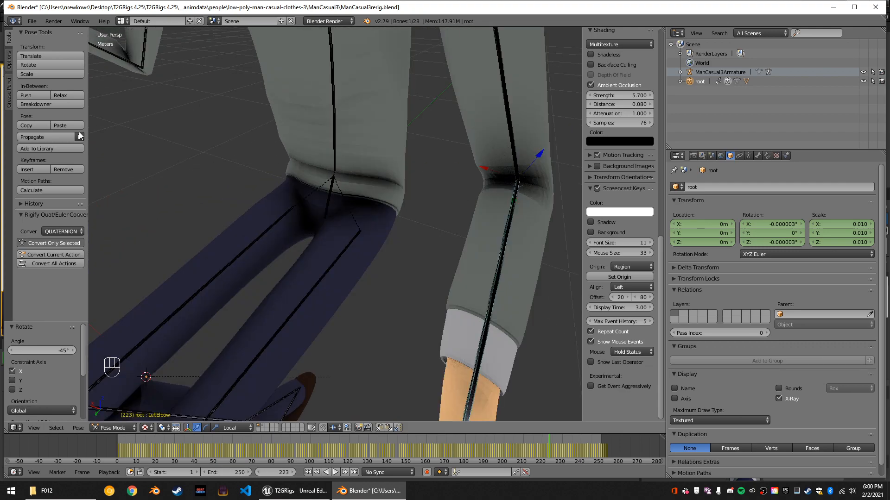
Put the ManCasual3 mesh into Sculpt Mode and smooth the bent left elbow with the Smooth brush.
left_click(111, 428)
right_click(380, 131)
left_click(137, 427)
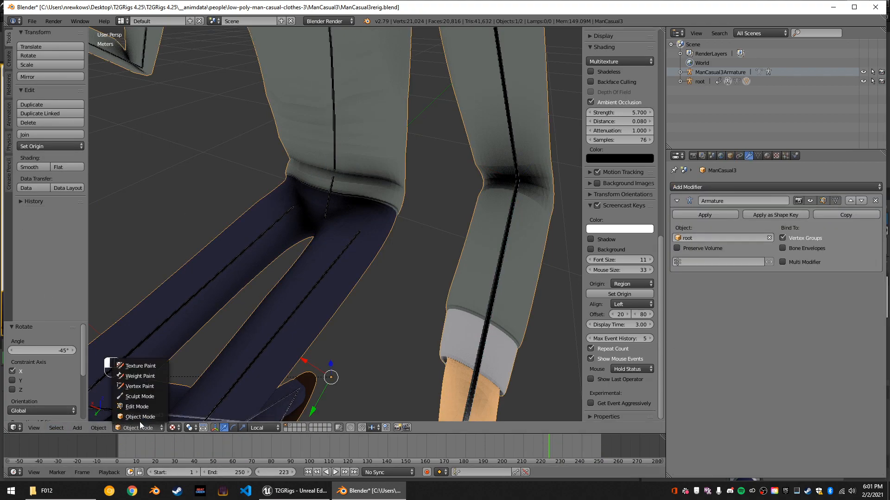
left_click(151, 397)
middle_click_drag(371, 123, 399, 139)
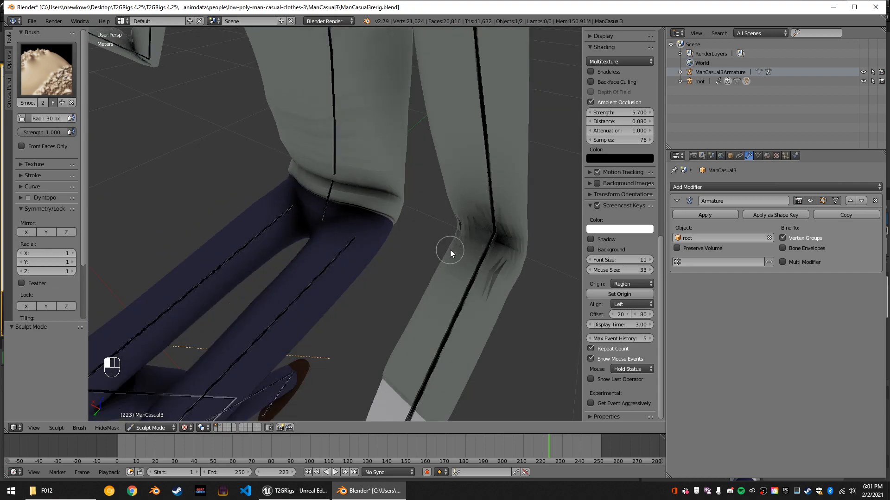
middle_click_drag(518, 253, 402, 215)
scroll(483, 216, "down", 6)
scroll(402, 216, "up", 3)
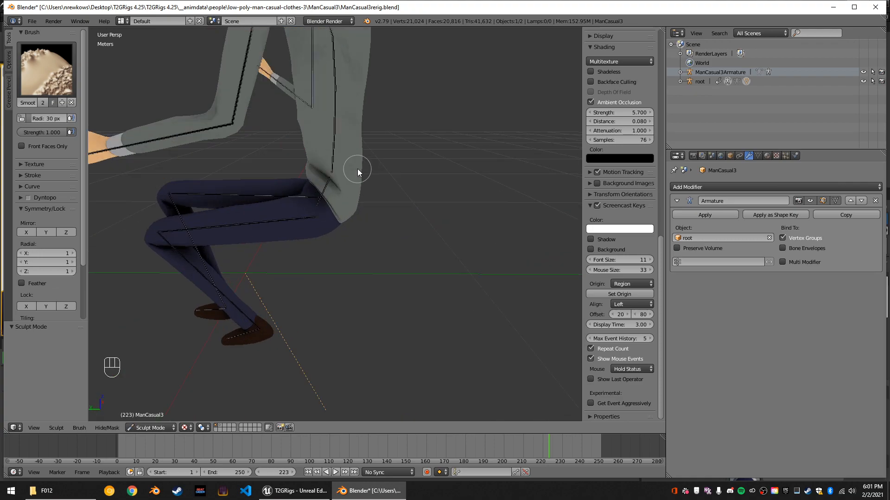
Try deflating the elbow with the Inflate/Deflate brush at a 55 px radius, and undo the strokes.
left_click(72, 68)
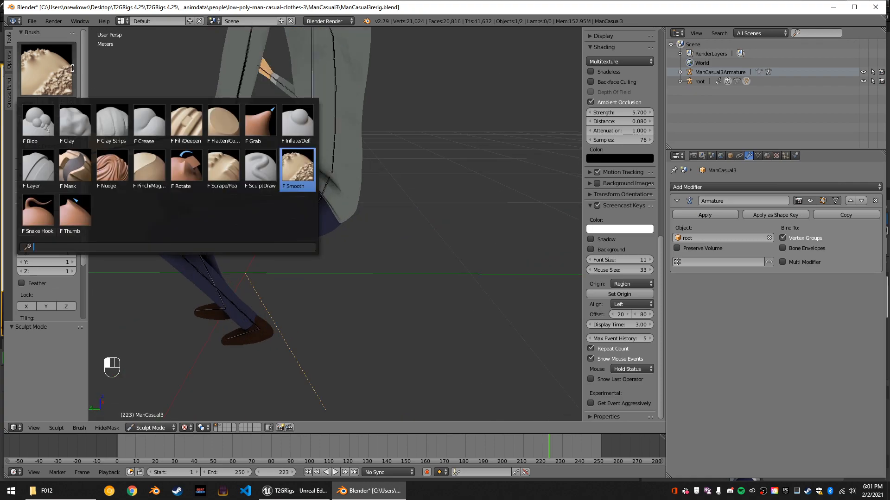
left_click(299, 135)
scroll(223, 129, "up", 2)
scroll(216, 130, "up", 2)
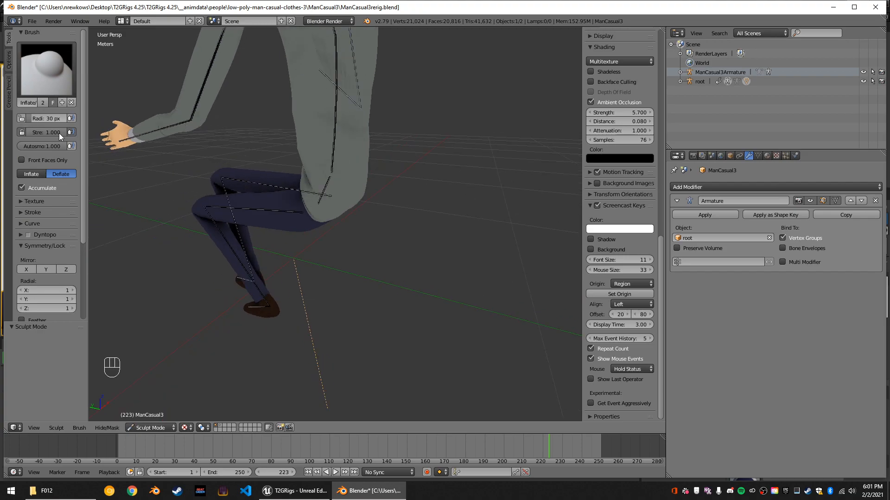
middle_click_drag(196, 125, 251, 152)
key("ctrl+z")
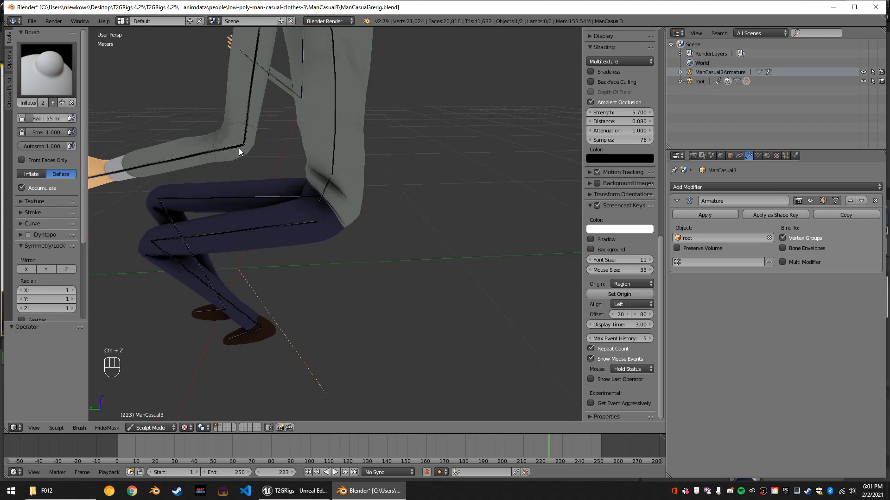
middle_click_drag(229, 150, 435, 121)
middle_click_drag(447, 152, 287, 169)
key("ctrl+z")
Examine the seated character's arms, torso and legs from several sides.
scroll(286, 173, "down", 6)
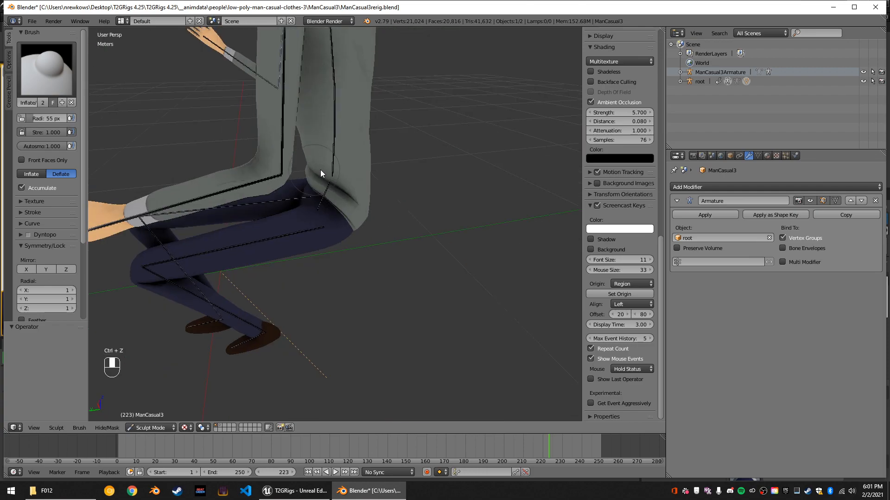
middle_click_drag(384, 138, 446, 118)
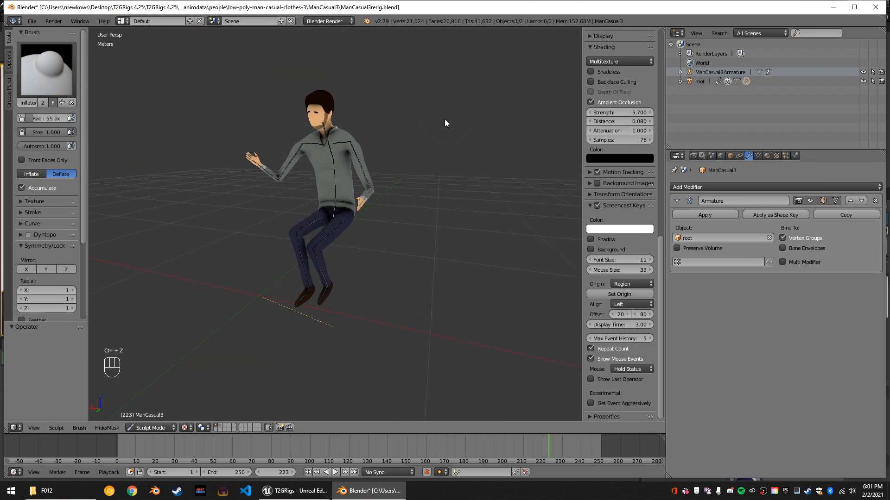
scroll(380, 103, "up", 3)
middle_click_drag(380, 102, 440, 101)
scroll(400, 102, "up", 4)
scroll(401, 102, "down", 4)
middle_click_drag(378, 110, 358, 168)
scroll(400, 185, "up", 3)
scroll(413, 176, "down", 1)
middle_click_drag(413, 176, 449, 149)
scroll(457, 199, "down", 5)
Switch to Unreal, inspect the seated man's bent elbow in the level, and return to Blender.
left_click(323, 496)
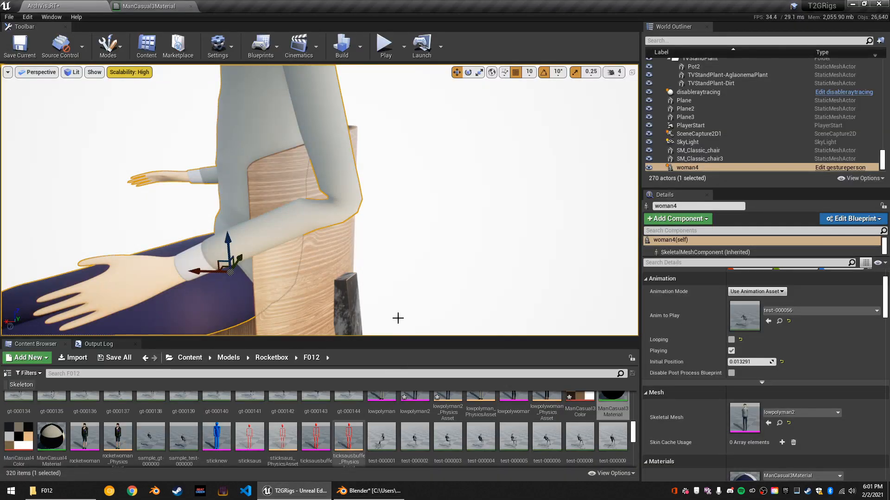
scroll(435, 236, "down", 5)
right_click_drag(435, 236, 540, 230)
key("a")
left_click(355, 493)
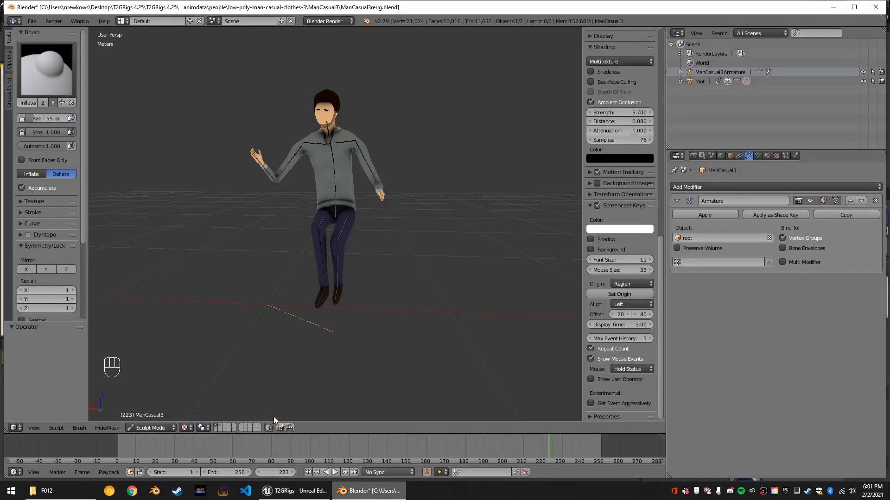
Show the second layer, select ManCasual3Armature to check it, and return to the first layer.
left_click(221, 427)
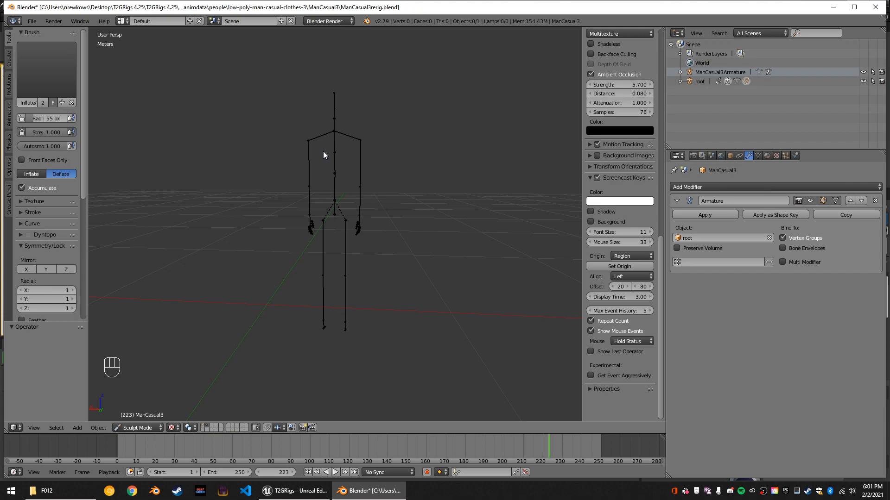
right_click(342, 151)
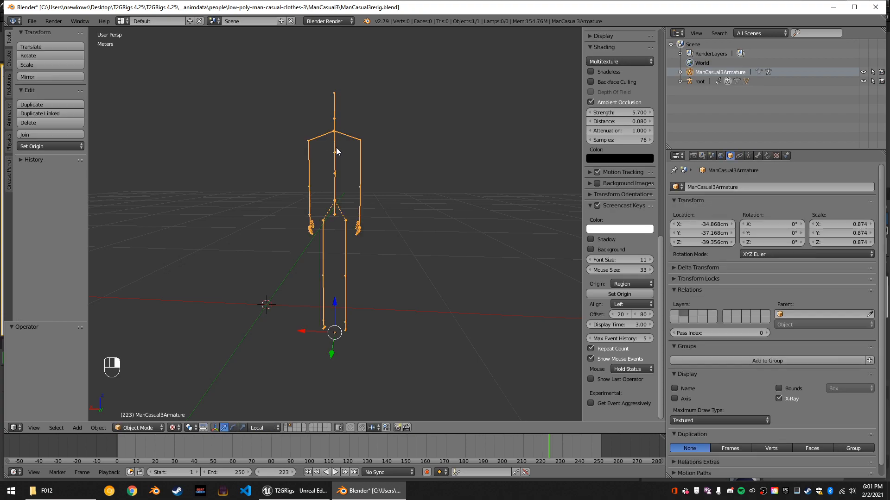
left_click(284, 428)
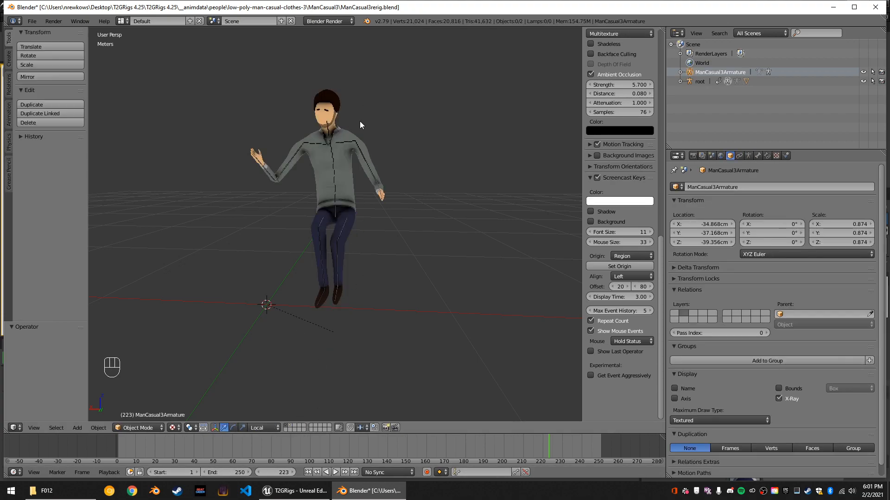
Set the ManCasual3 mesh back to Object Mode and select the LeftCollar bone of the root armature.
middle_click_drag(411, 169, 414, 213)
scroll(417, 209, "up", 1)
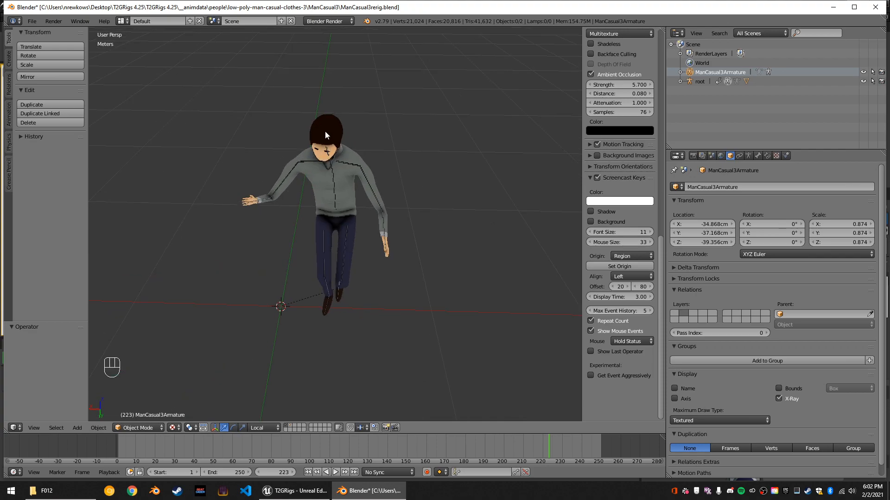
scroll(324, 131, "up", 1)
right_click(342, 85)
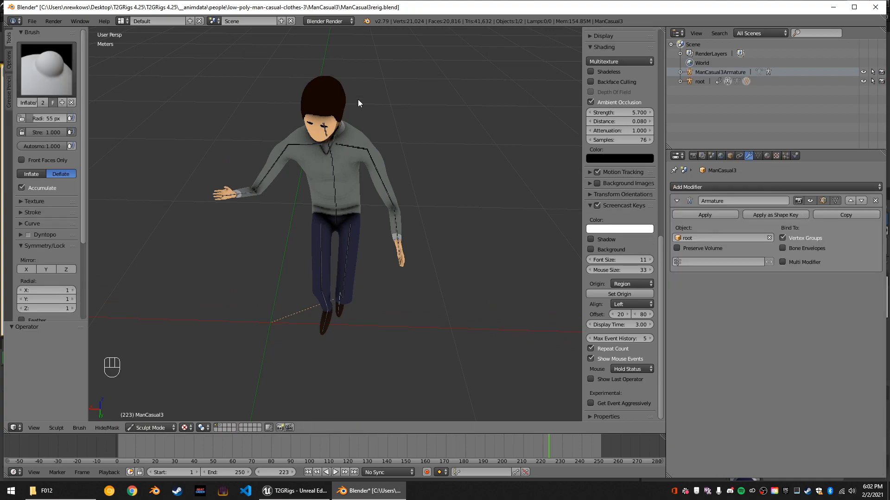
left_click(157, 428)
left_click(154, 418)
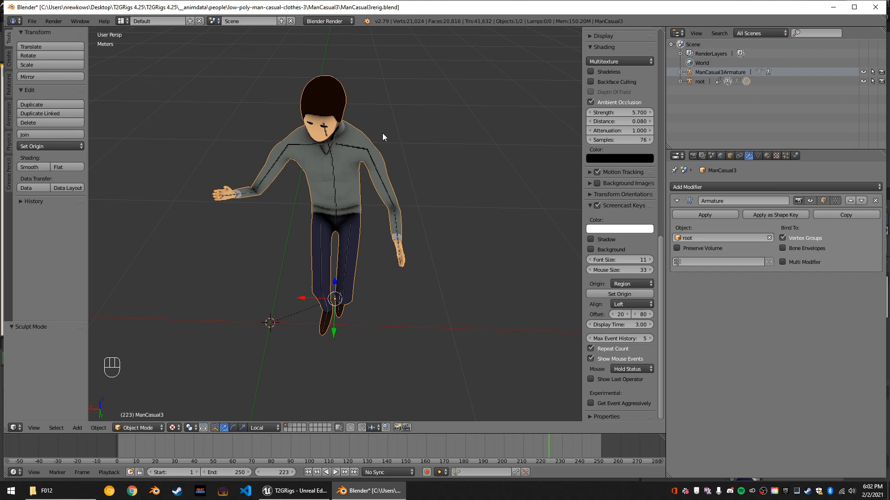
scroll(373, 101, "up", 3)
scroll(373, 102, "down", 3)
mouse_move(372, 121)
middle_mouse_down()
mouse_move(367, 76)
mouse_move(382, 115)
middle_mouse_up()
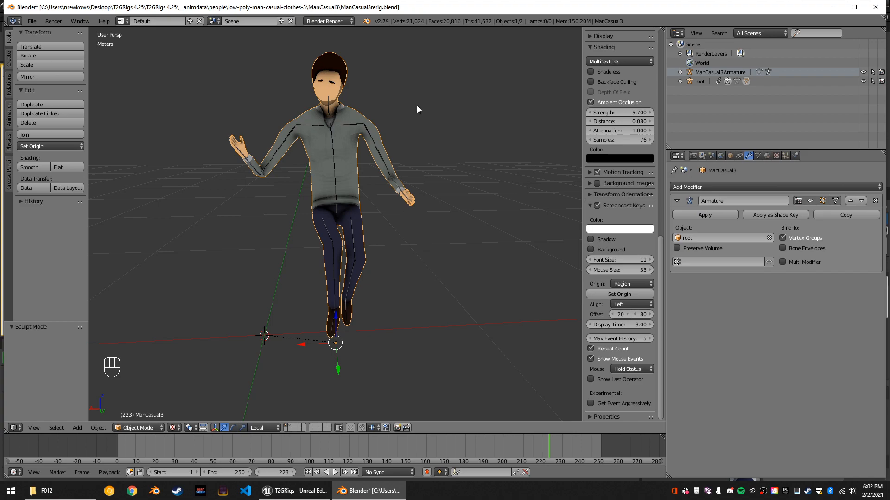
right_click(351, 122)
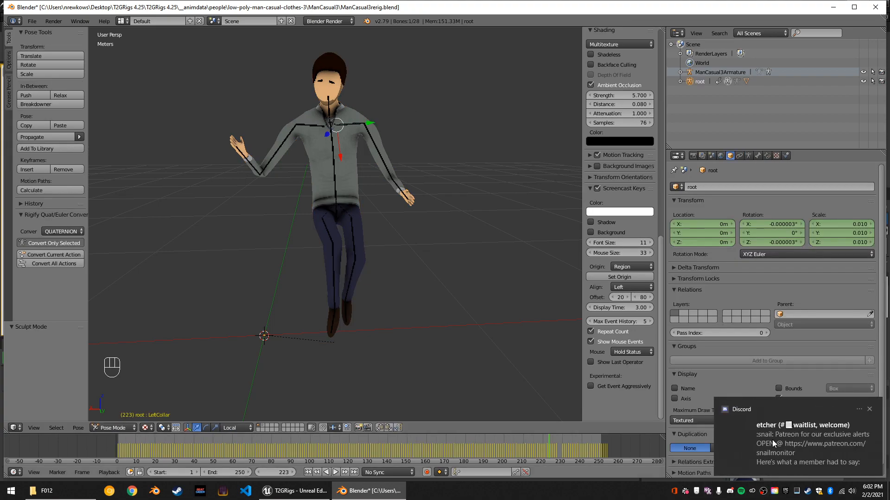
Examine the posed character's shoulders, arms and legs around the skeleton from different angles.
scroll(434, 132, "up", 1)
middle_click_drag(434, 132, 373, 169)
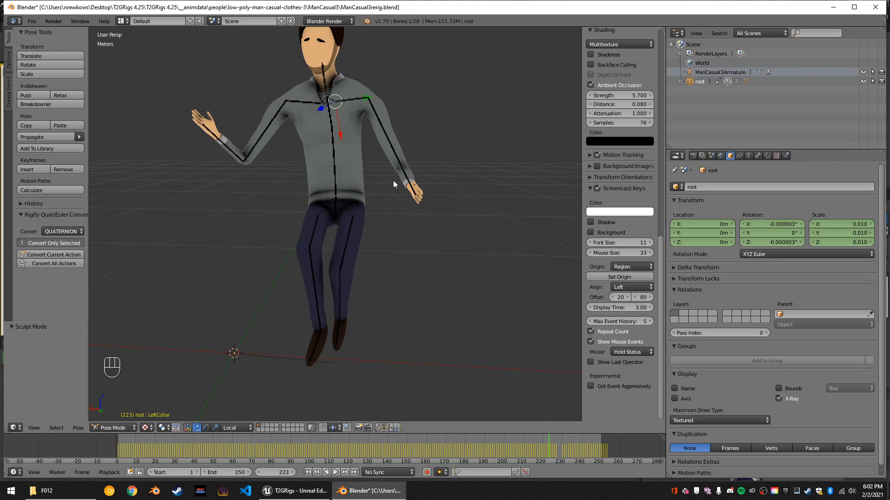
scroll(393, 180, "up", 2)
scroll(388, 157, "down", 7)
mouse_move(387, 157)
middle_mouse_down()
mouse_move(367, 167)
mouse_move(320, 160)
mouse_move(429, 146)
mouse_move(396, 149)
middle_mouse_up()
scroll(319, 160, "up", 5)
scroll(423, 146, "down", 3)
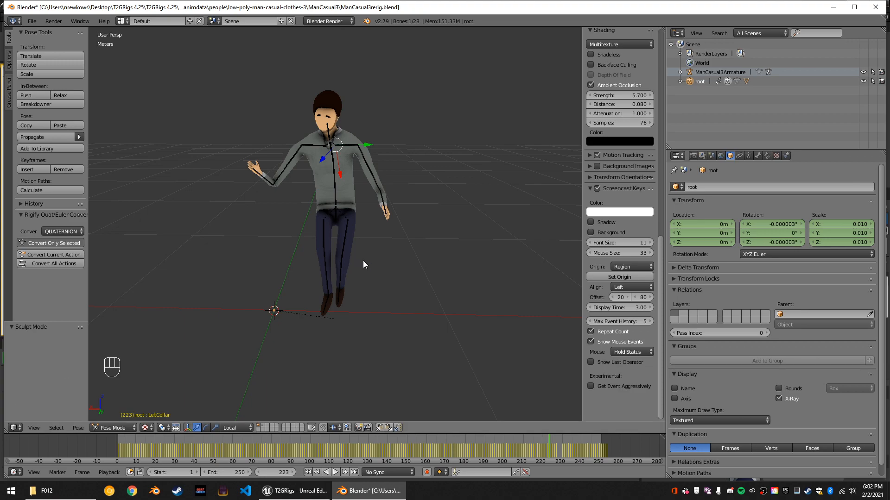
scroll(362, 261, "up", 4)
scroll(373, 244, "down", 4)
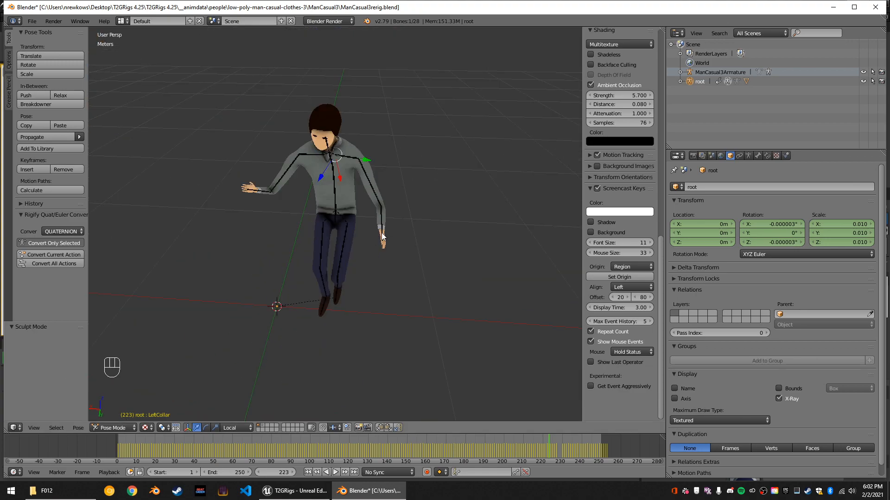
scroll(361, 229, "up", 3)
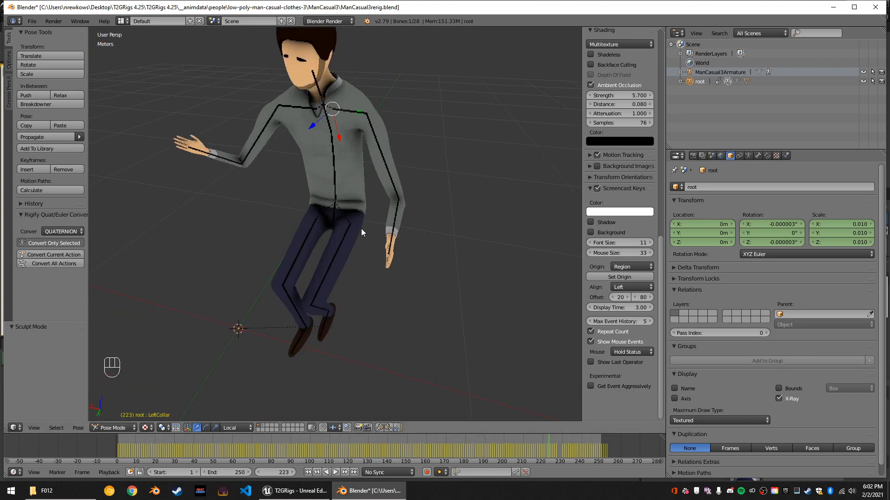